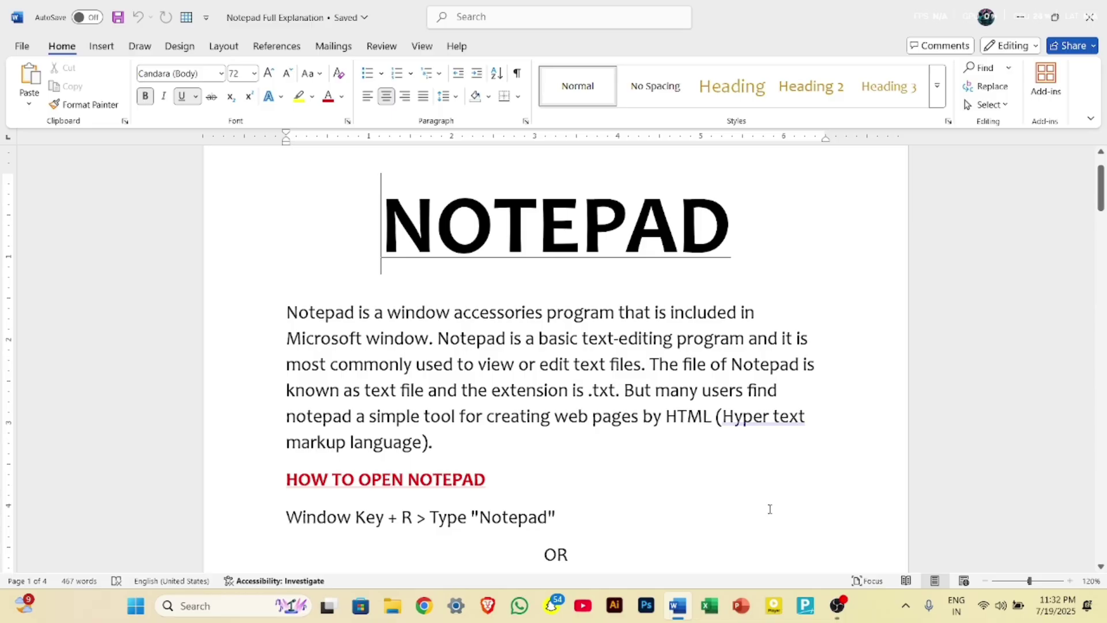
- Minimize the Word document and launch Notepad through the Run dialog with the command NOTEPAD
{"action": "left_click", "coordinate": [1018, 18]}
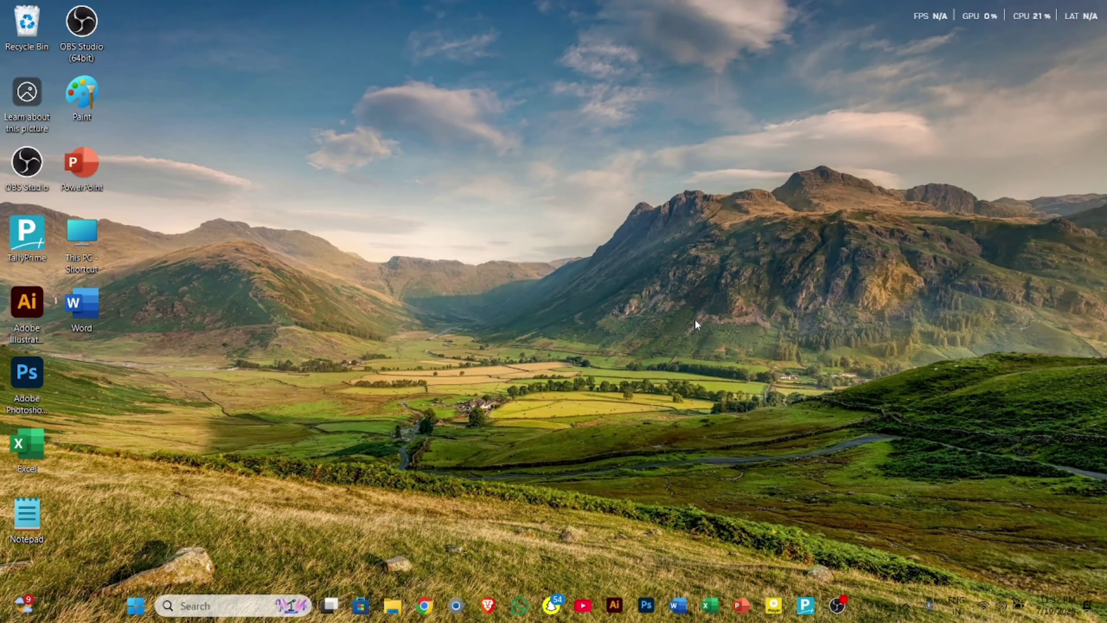
{"action": "key", "text": "super+r"}
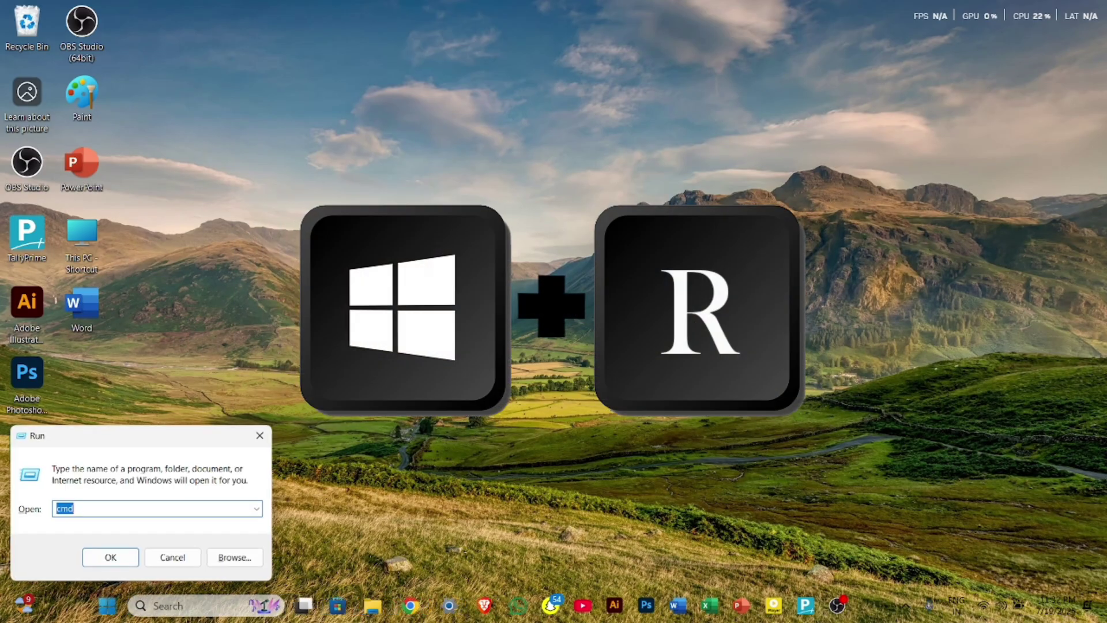
{"action": "left_click_drag", "start_coordinate": [146, 436], "coordinate": [542, 192]}
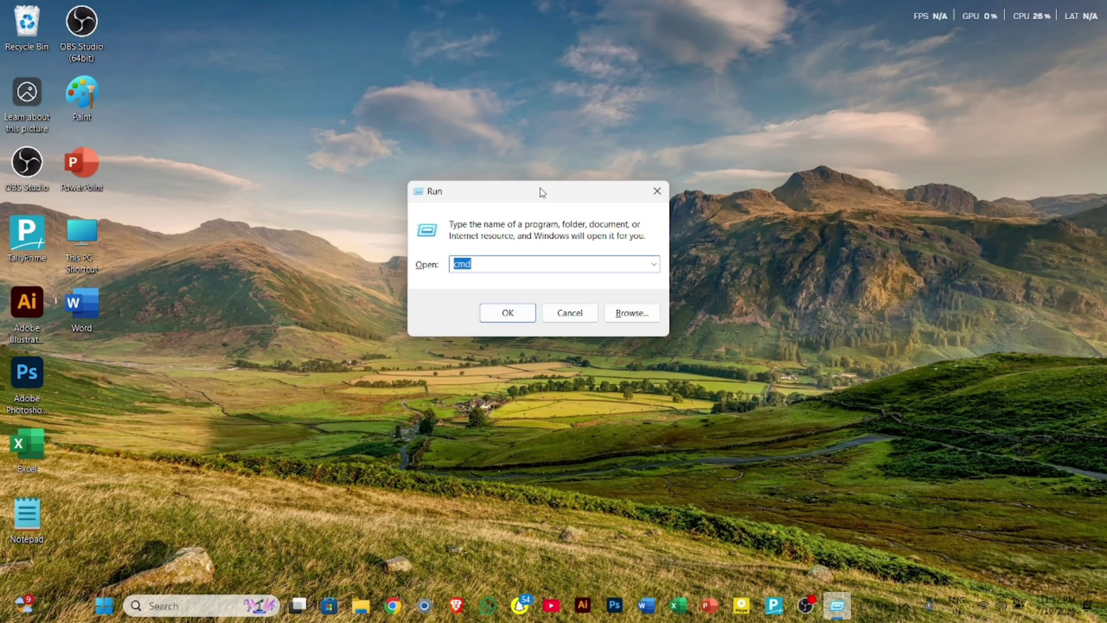
{"action": "left_click", "coordinate": [517, 264]}
{"action": "key", "text": "BackSpace"}
{"action": "key", "text": "BackSpace"}
{"action": "key", "text": "BackSpace"}
{"action": "type", "text": "N"}
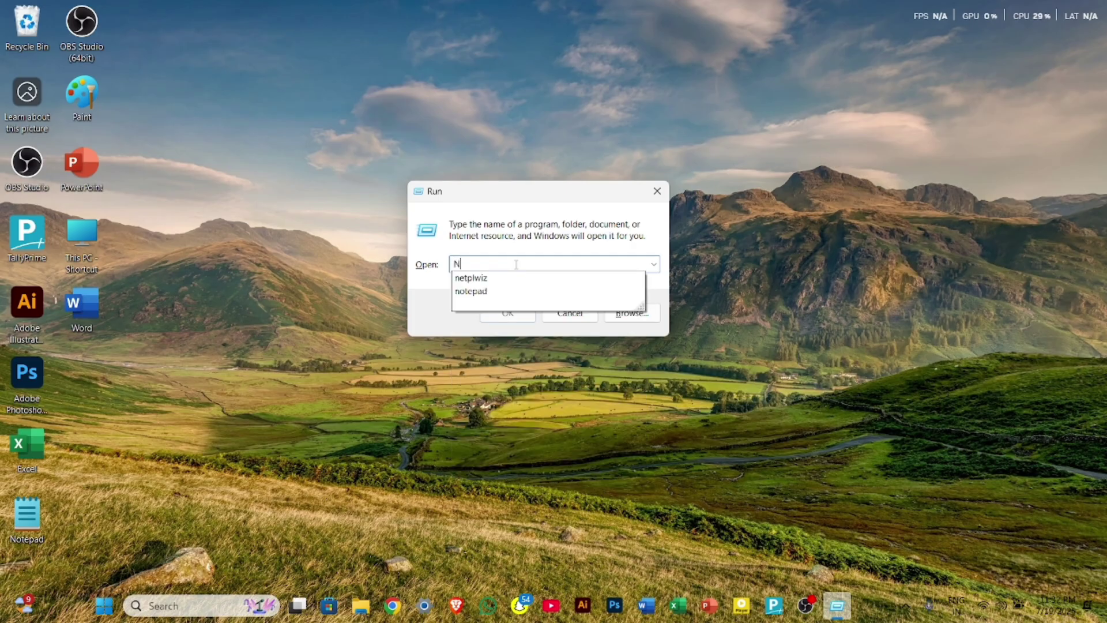
{"action": "type", "text": "OTEPAD"}
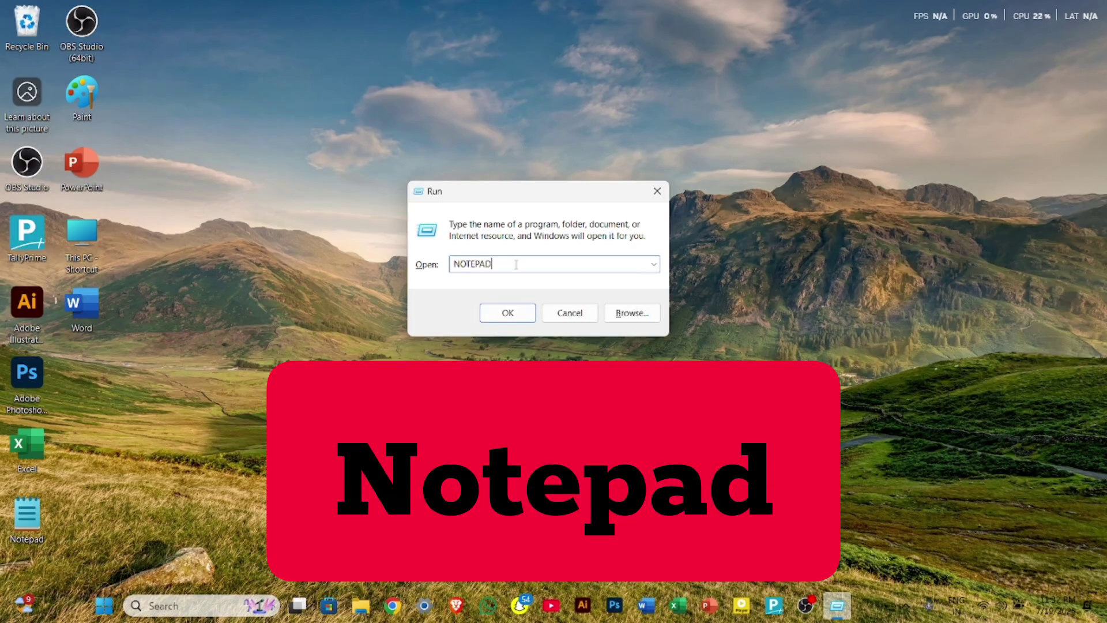
{"action": "left_click", "coordinate": [508, 315]}
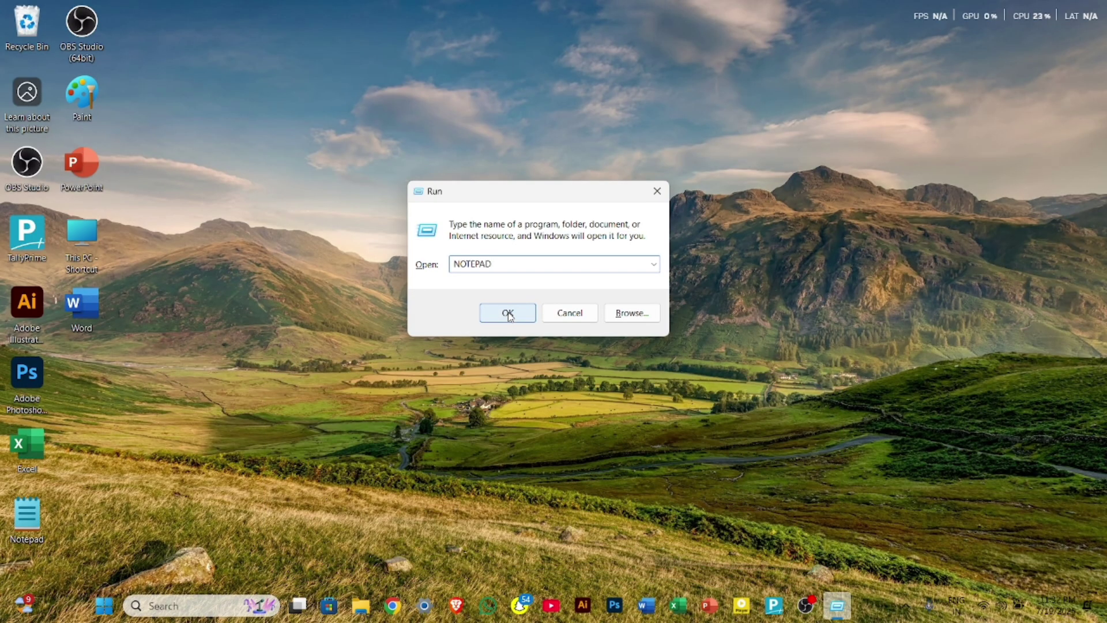
{"action": "left_click", "coordinate": [507, 314]}
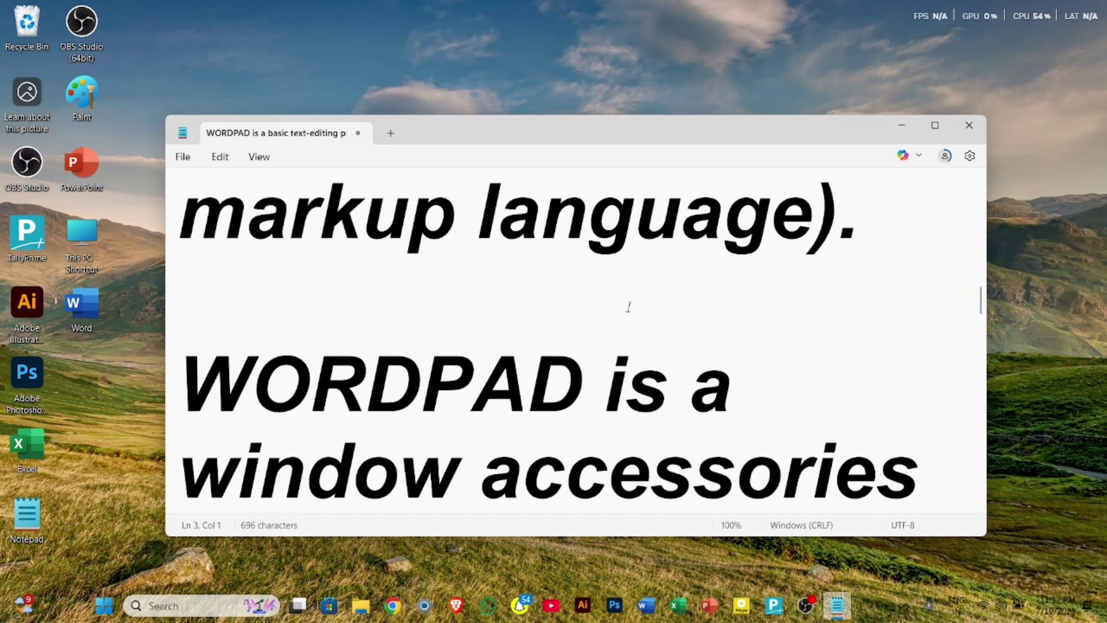
- Zoom the WORDPAD text out to 10% to view all its paragraphs at once
{"action": "key", "text": "ctrl+minus"}
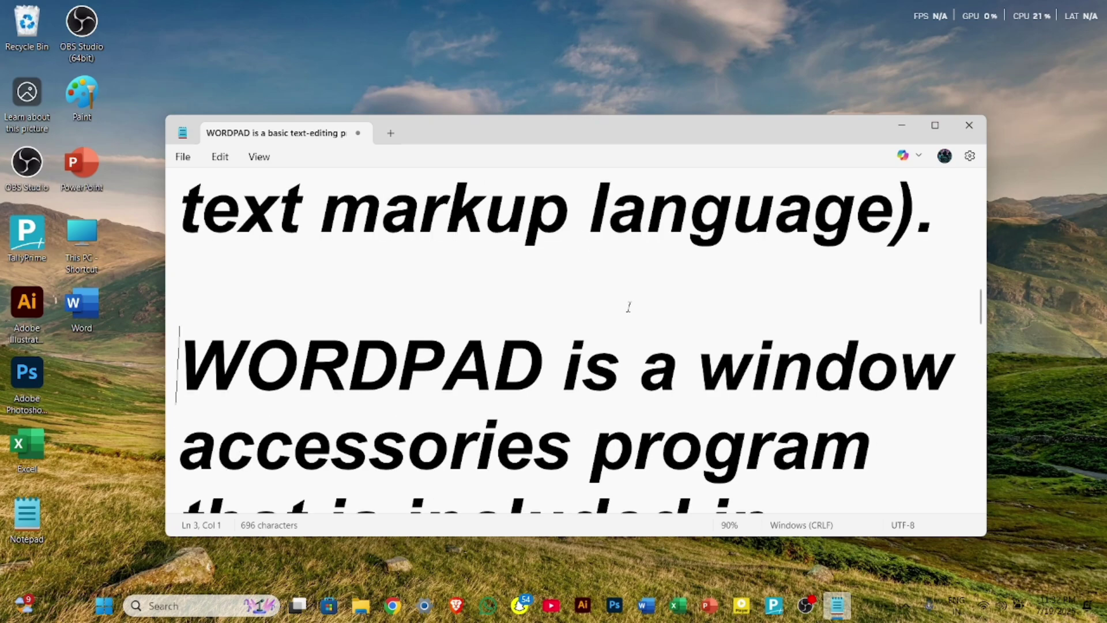
{"action": "key", "text": "ctrl+minus"}
{"action": "key", "text": "ctrl+minus"}
{"action": "key", "text": "ctrl+minus"}
{"action": "key", "text": "ctrl+minus"}
{"action": "key", "text": "ctrl+minus"}
{"action": "key", "text": "ctrl+minus"}
{"action": "key", "text": "ctrl+minus"}
{"action": "key", "text": "ctrl+minus"}
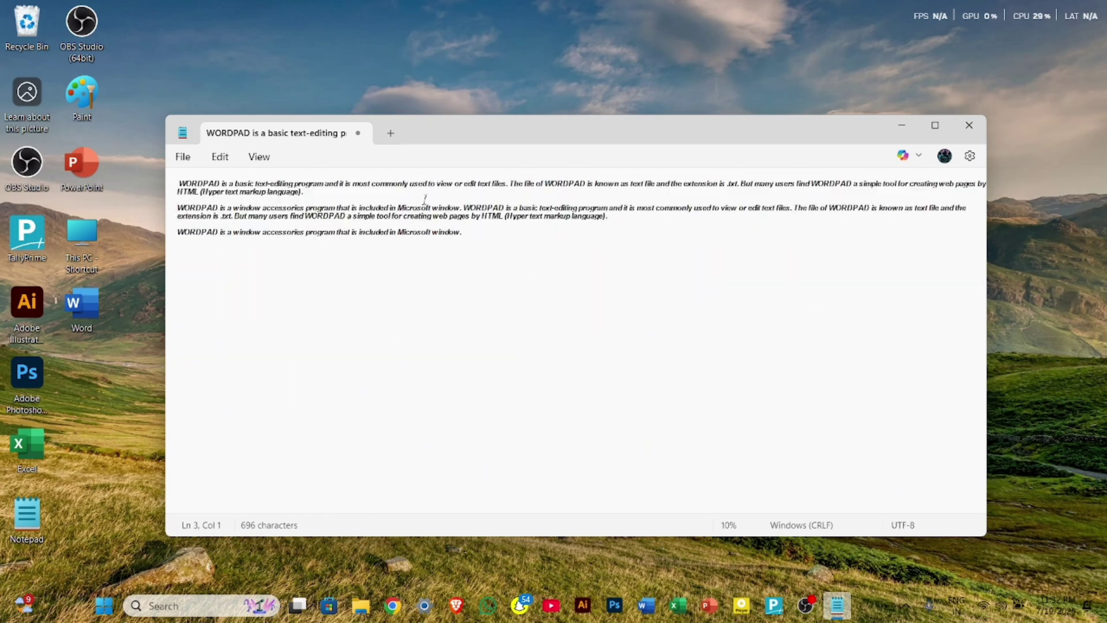
- Add a new blank tab beside the WORDPAD text and close the Notepad window
{"action": "left_click", "coordinate": [188, 158]}
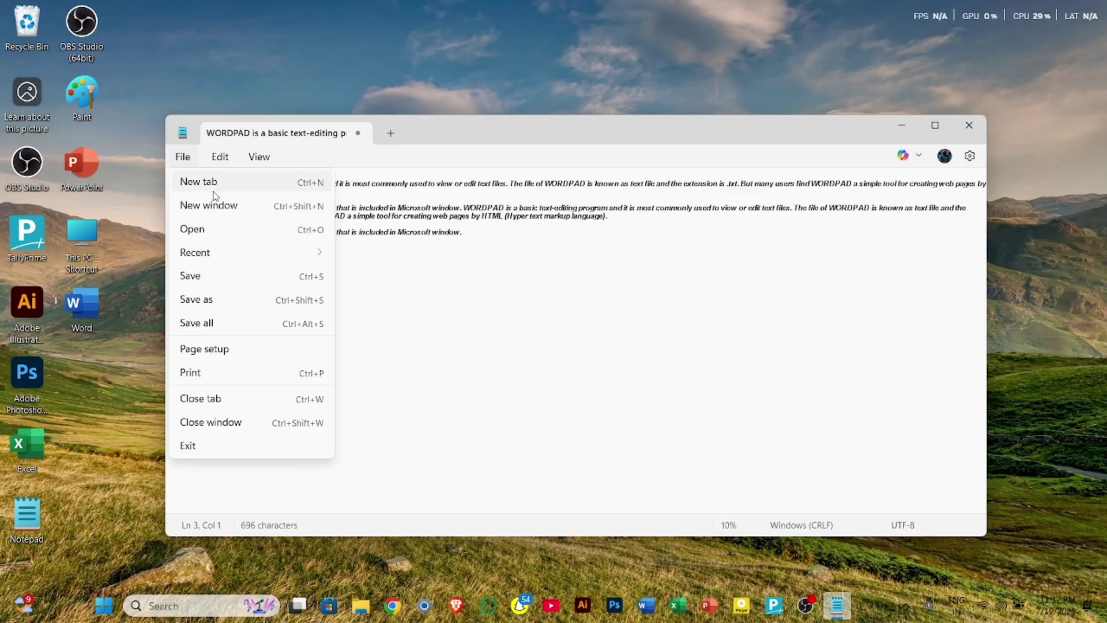
{"action": "left_click", "coordinate": [214, 194]}
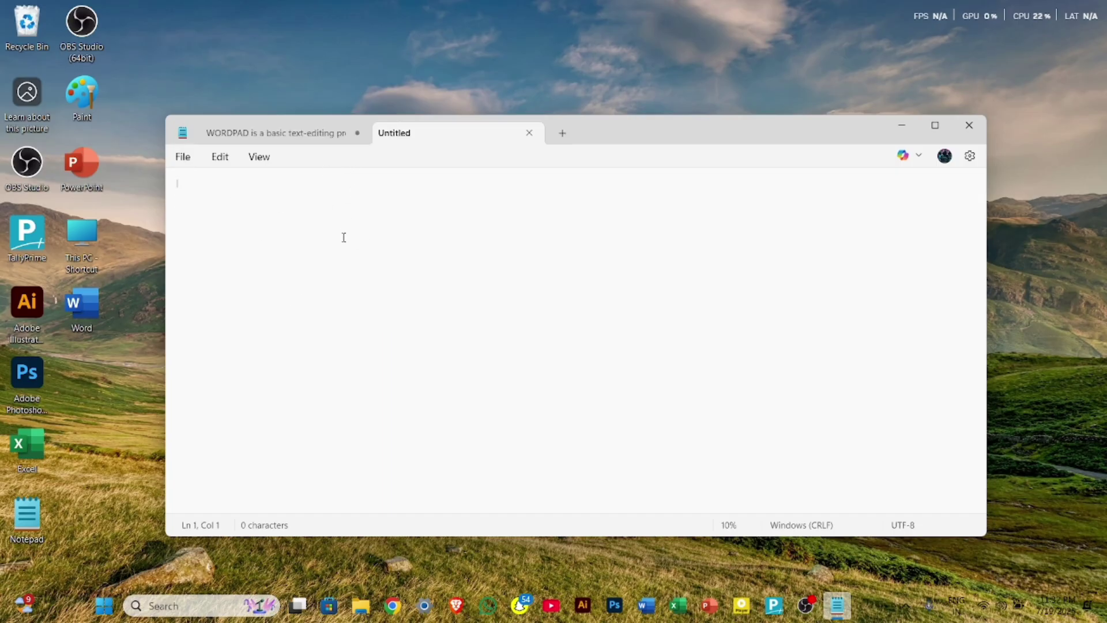
{"action": "left_click", "coordinate": [969, 125]}
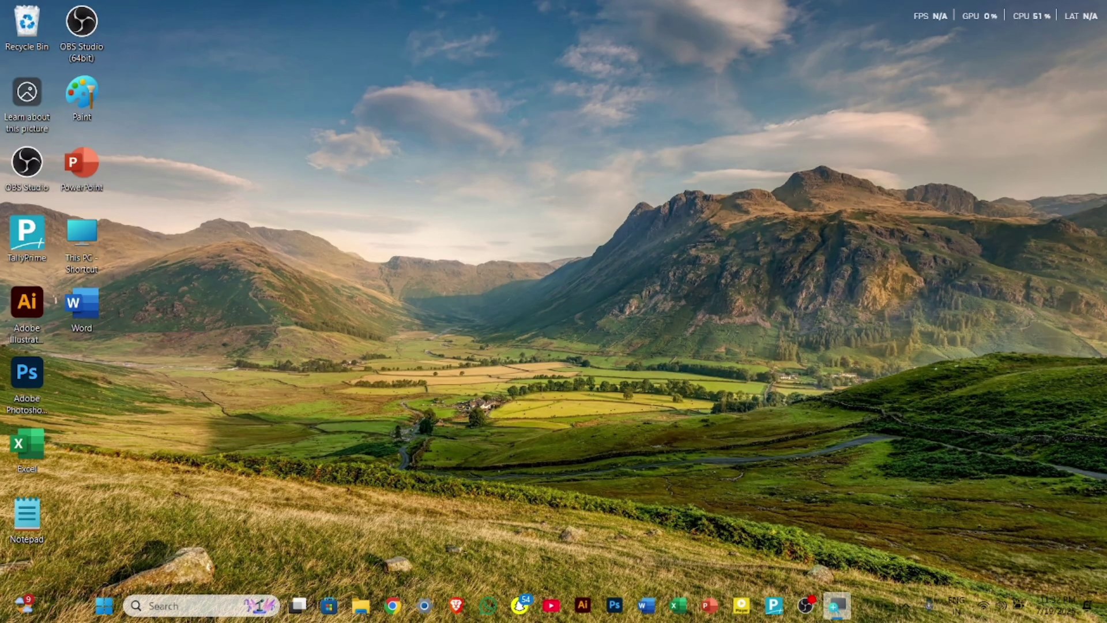
- Look up the Notepad app with a Windows search for "NOTE" and dismiss the results without launching it
{"action": "left_click", "coordinate": [183, 604]}
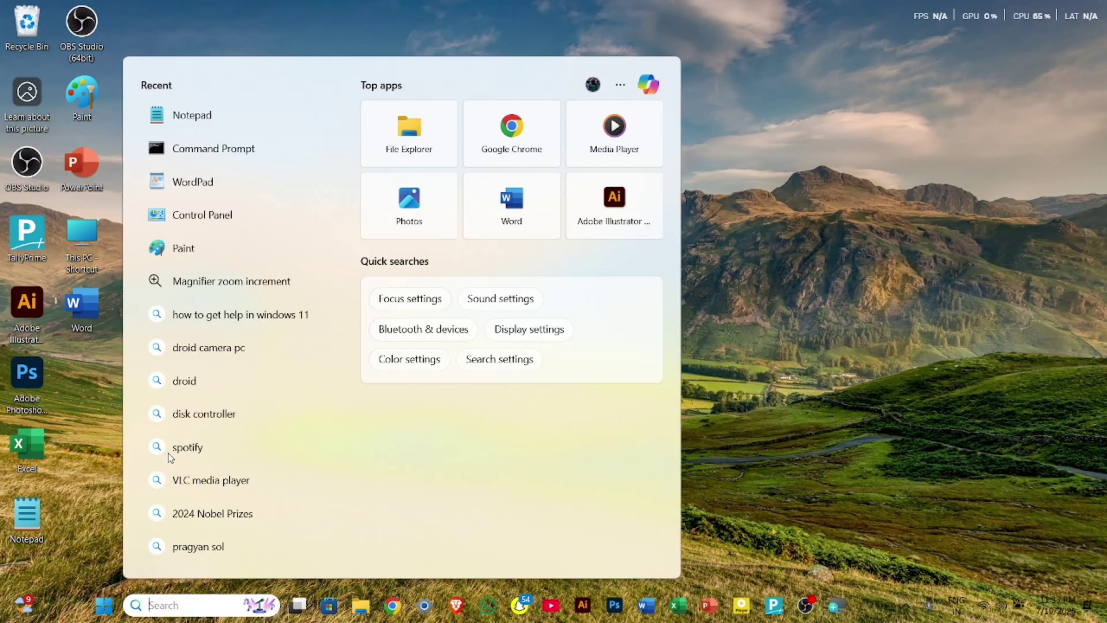
{"action": "type", "text": "N"}
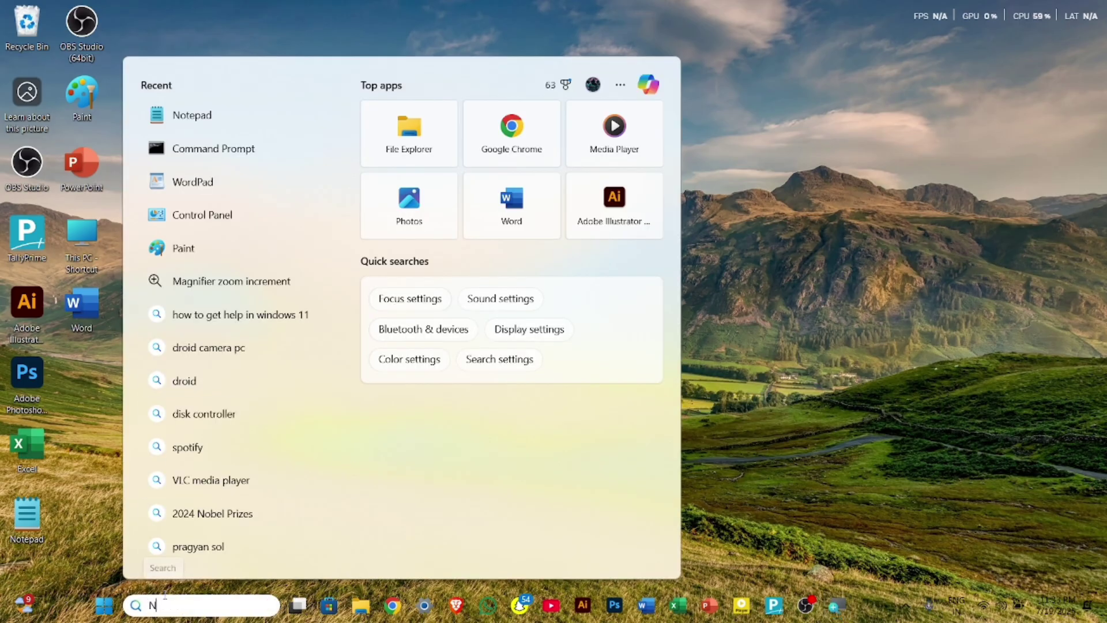
{"action": "type", "text": "OTE"}
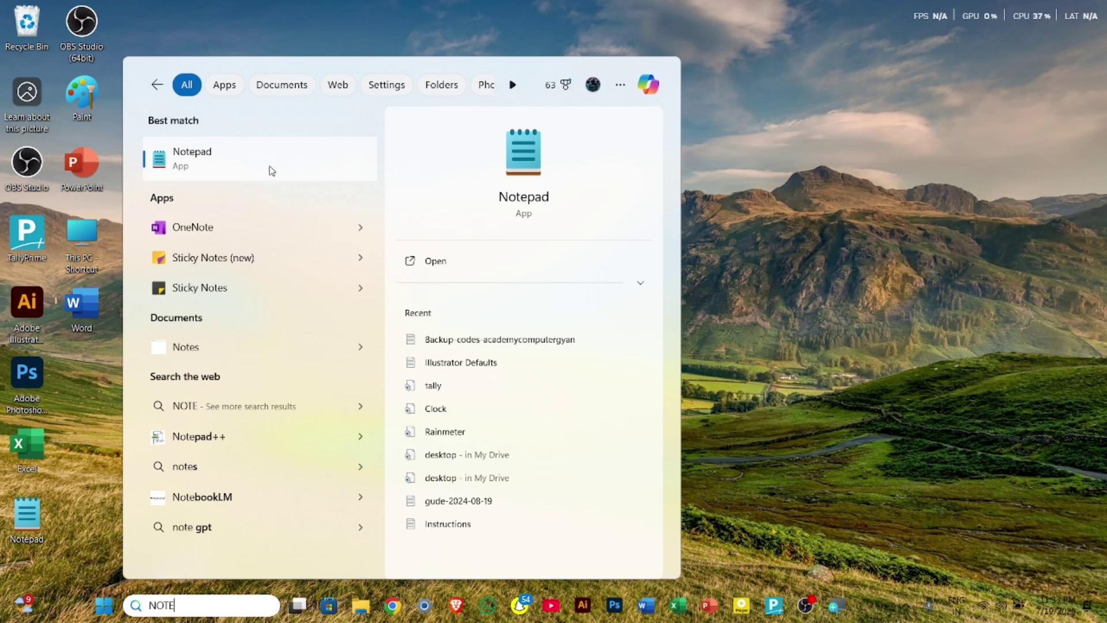
{"action": "left_click", "coordinate": [744, 169]}
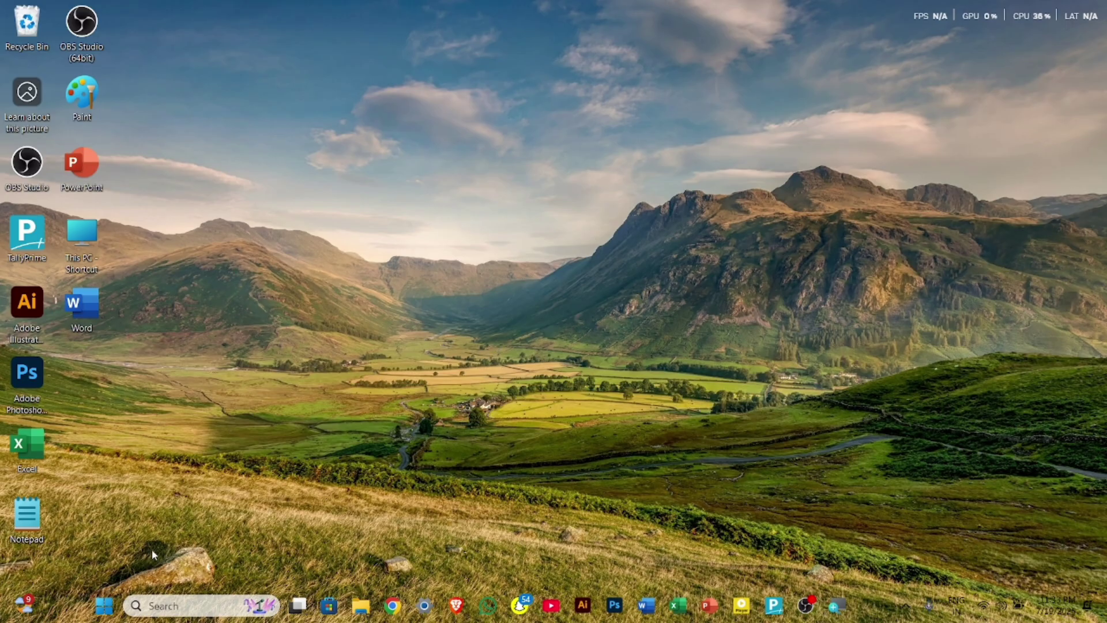
- Open Start, search for "NOTEPAD" to locate the app, and dismiss the results
{"action": "left_click", "coordinate": [104, 605]}
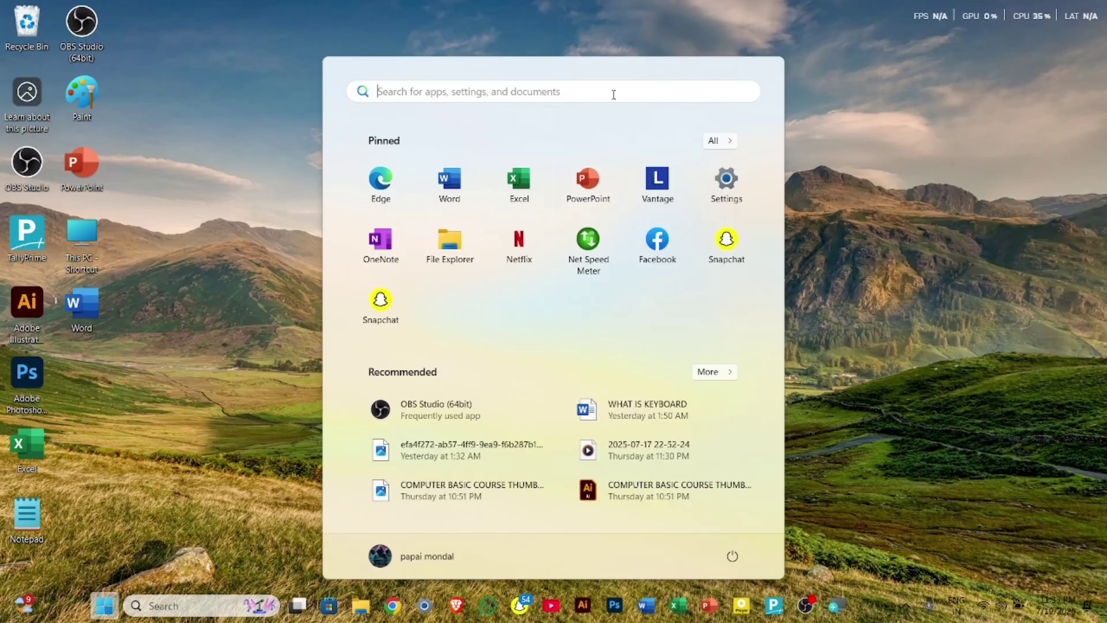
{"action": "type", "text": "NOT"}
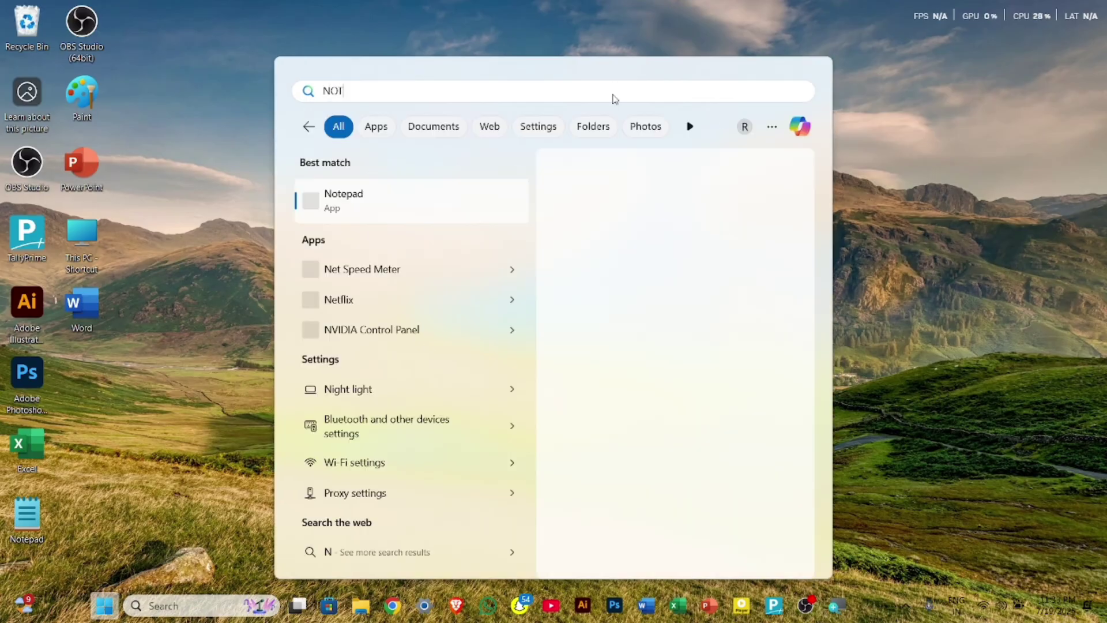
{"action": "type", "text": "EPAD"}
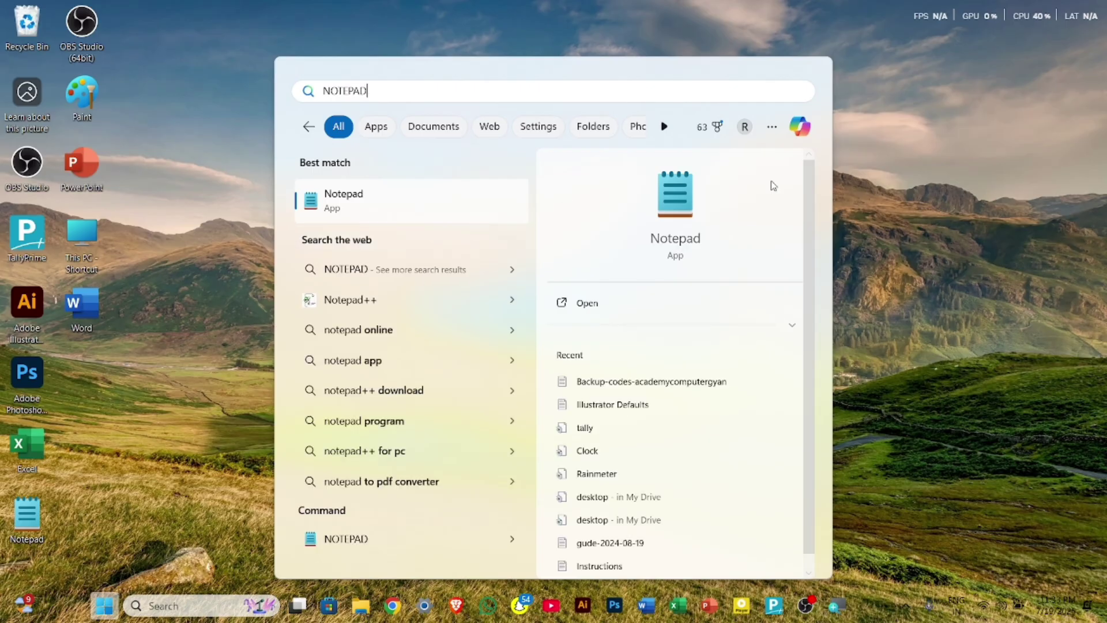
{"action": "left_click", "coordinate": [864, 189]}
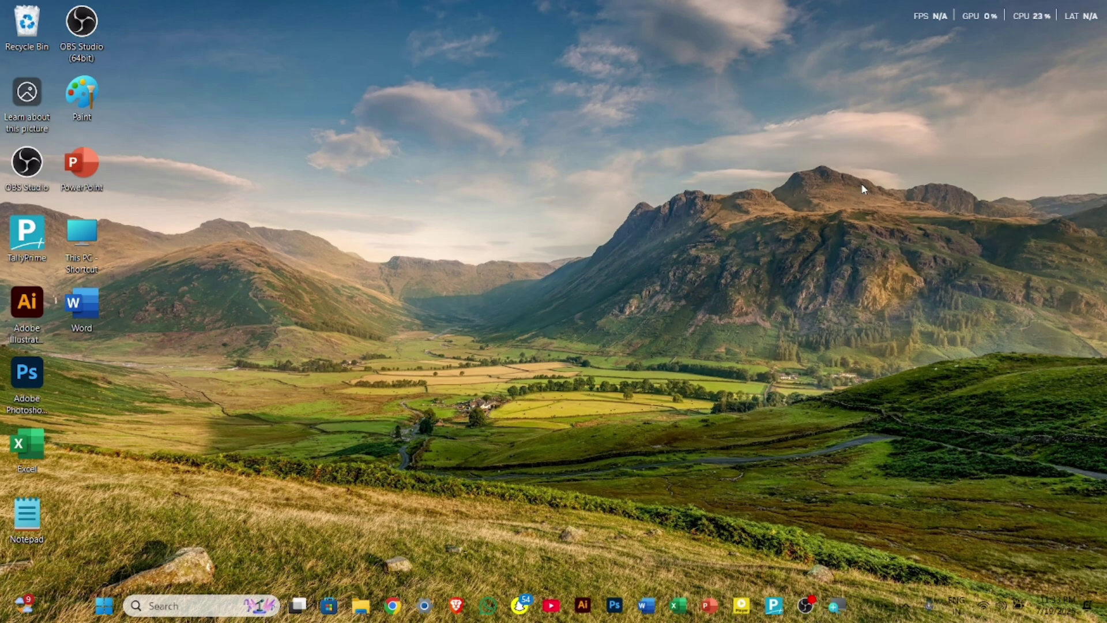
- Launch Notepad again from the Run dialog with the command notepad and shift its window slightly on the desktop
{"action": "key", "text": "super+r"}
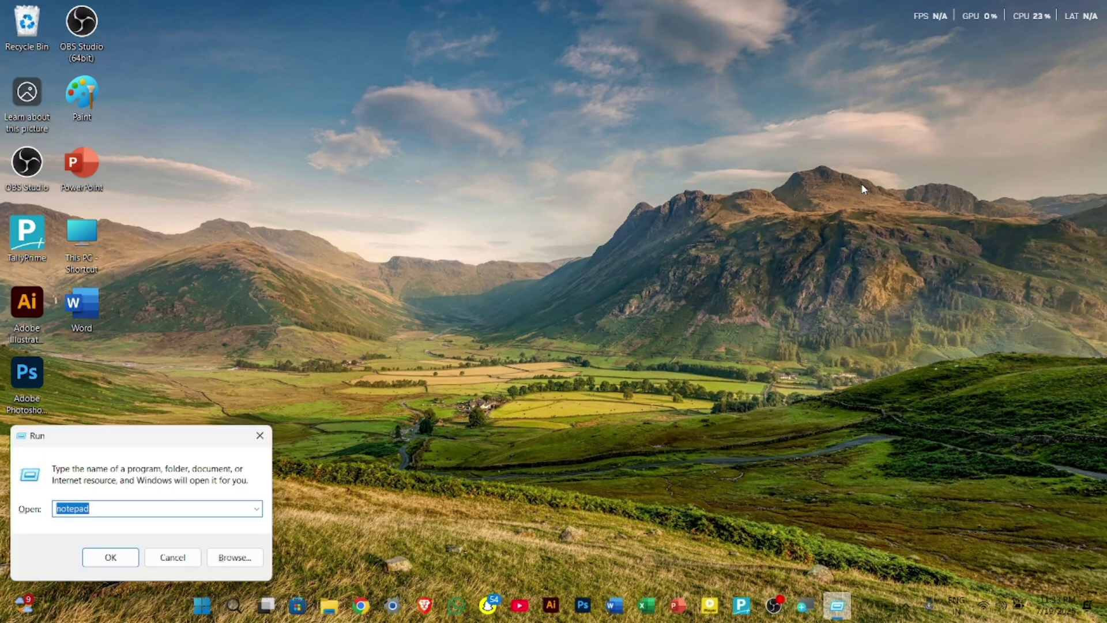
{"action": "left_click_drag", "start_coordinate": [167, 436], "coordinate": [557, 232]}
{"action": "left_click", "coordinate": [499, 353]}
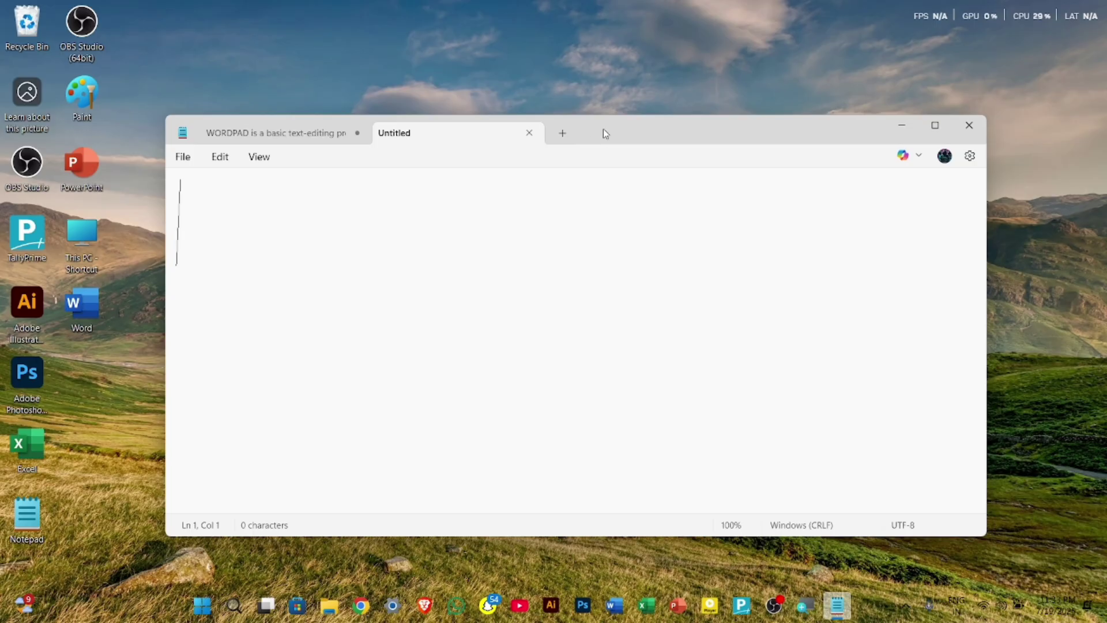
{"action": "mouse_move", "coordinate": [603, 129]}
{"action": "left_mouse_down"}
{"action": "mouse_move", "coordinate": [591, 108]}
{"action": "mouse_move", "coordinate": [617, 116]}
{"action": "left_mouse_up"}
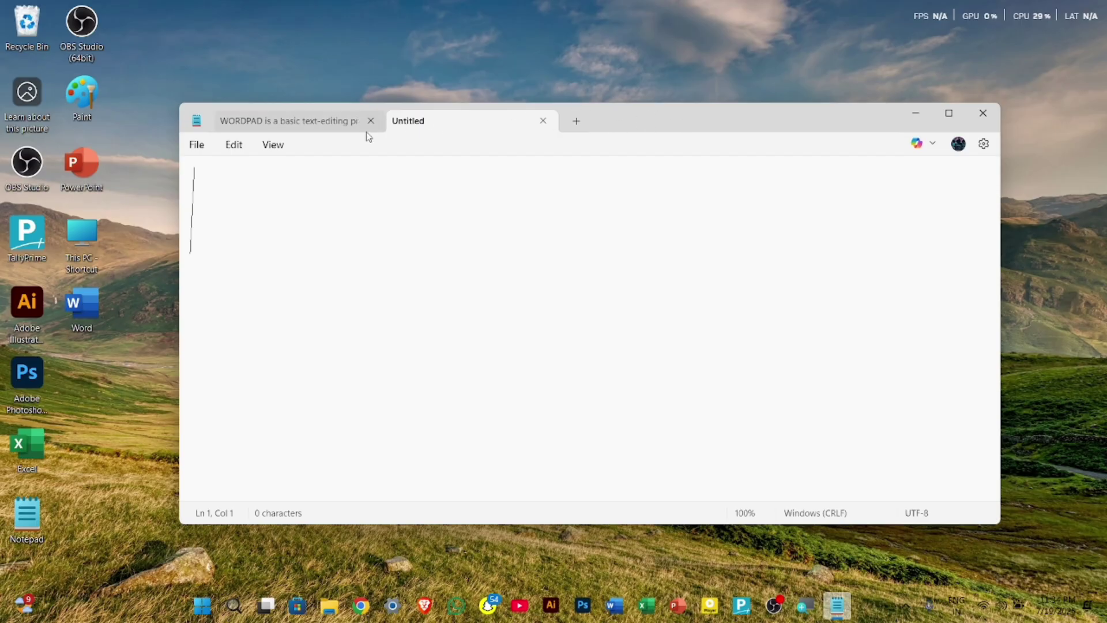
- Show the WORDPAD text document and reduce its zoom to 10% to view the full text
{"action": "left_click", "coordinate": [338, 126]}
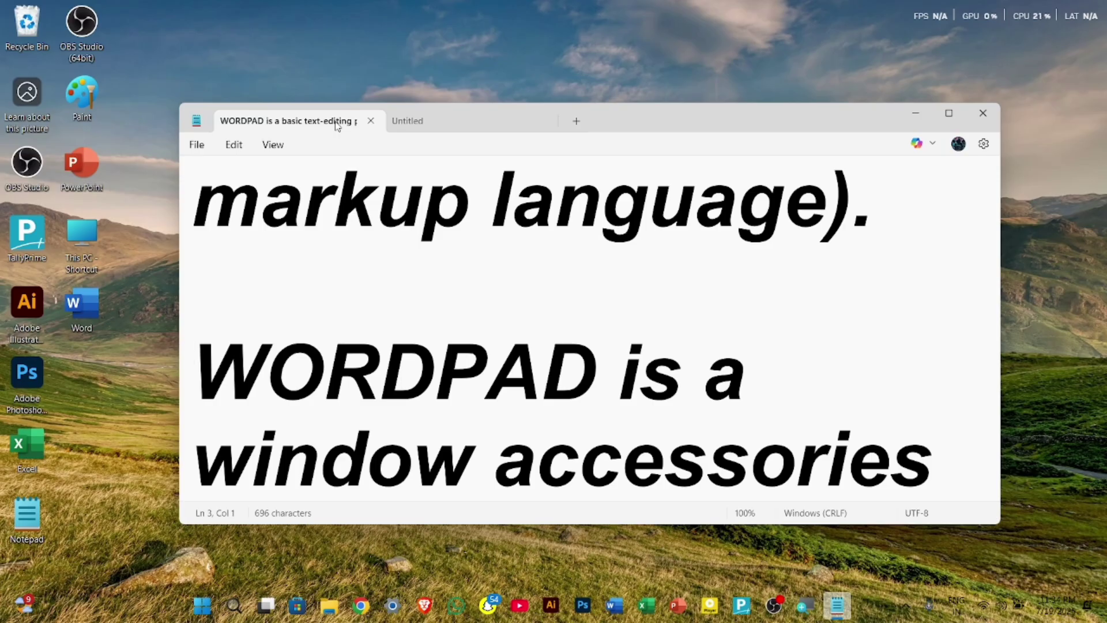
{"action": "key", "text": "ctrl+minus"}
{"action": "key", "text": "ctrl+minus"}
{"action": "key", "text": "ctrl+minus"}
{"action": "key", "text": "ctrl+minus"}
{"action": "key", "text": "ctrl+minus"}
{"action": "key", "text": "ctrl+minus"}
{"action": "key", "text": "ctrl+minus"}
{"action": "key", "text": "ctrl+minus"}
{"action": "key", "text": "ctrl+minus"}
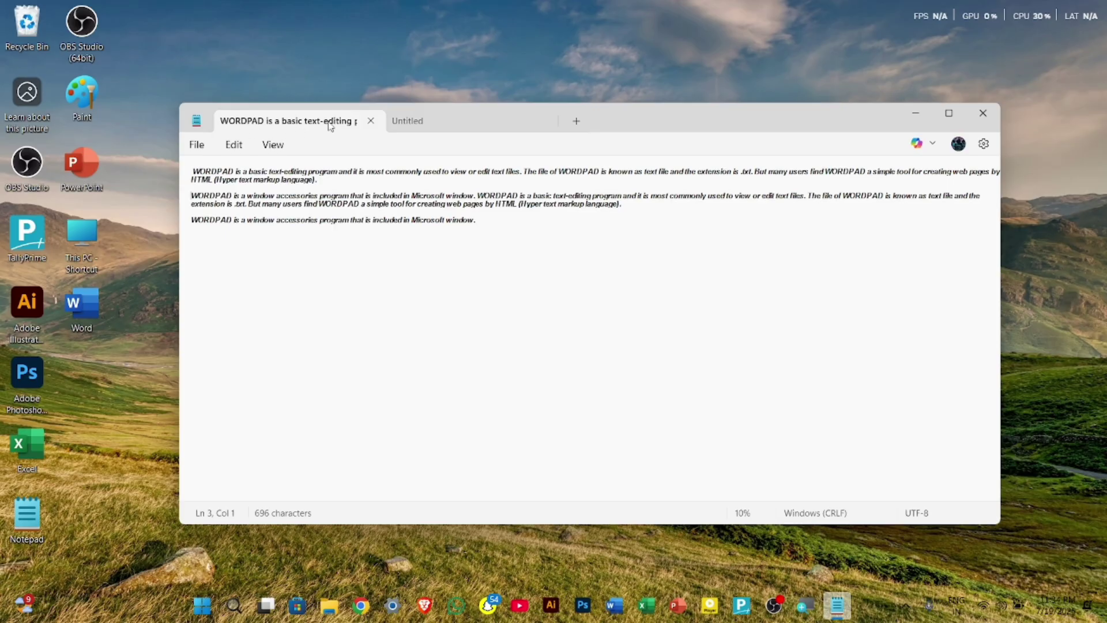
- Switch back and forth between the WORDPAD and Untitled documents, finishing on the Untitled one
{"action": "left_click", "coordinate": [407, 132]}
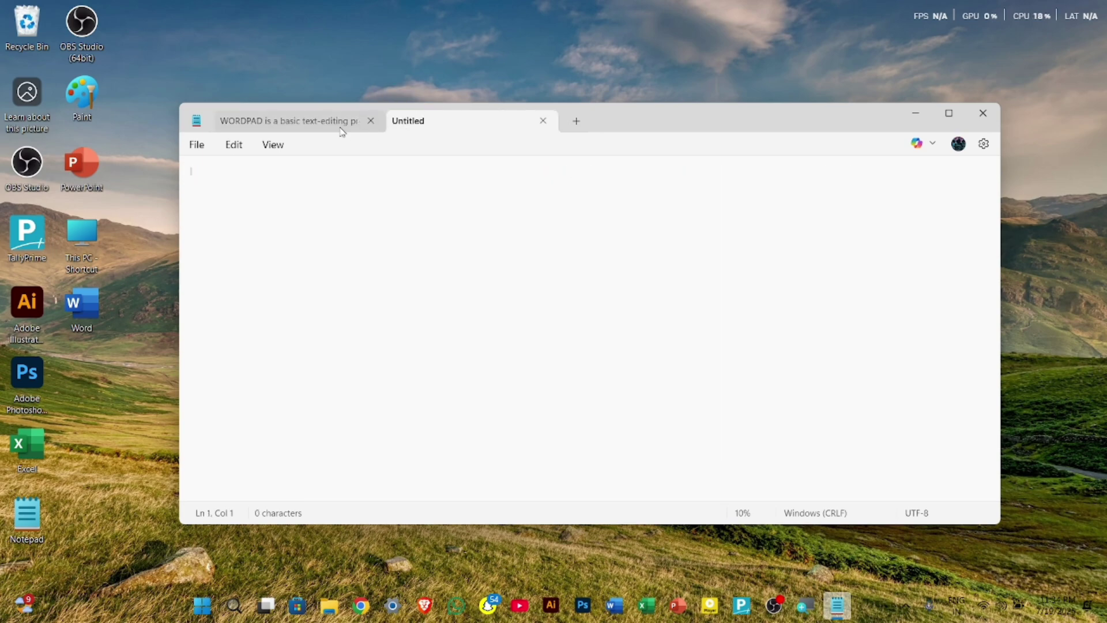
{"action": "left_click", "coordinate": [321, 129]}
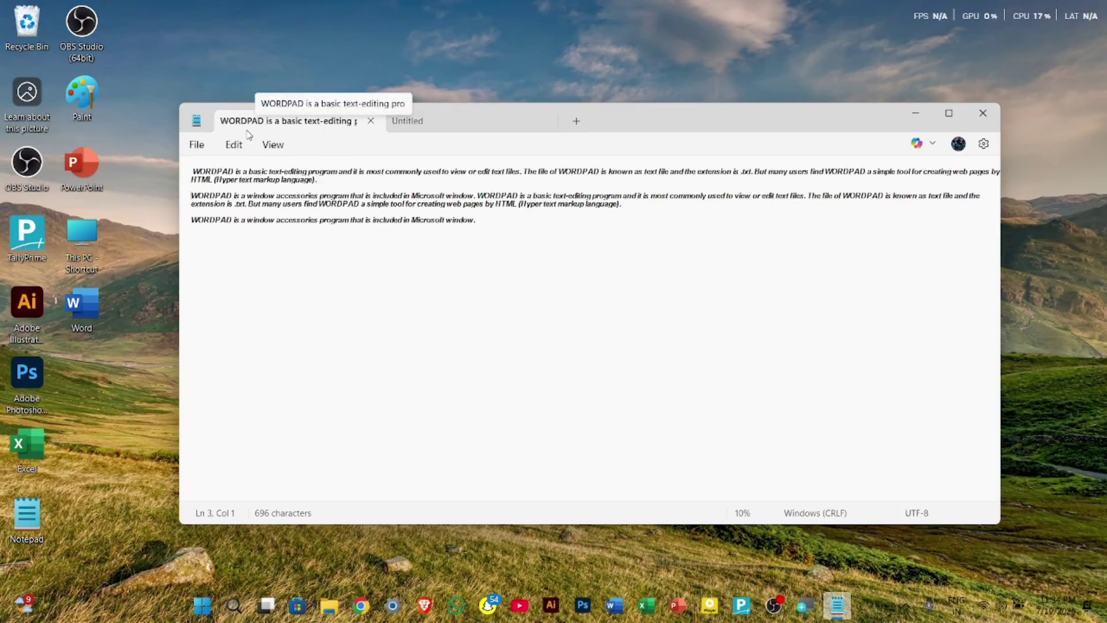
{"action": "left_click", "coordinate": [441, 126]}
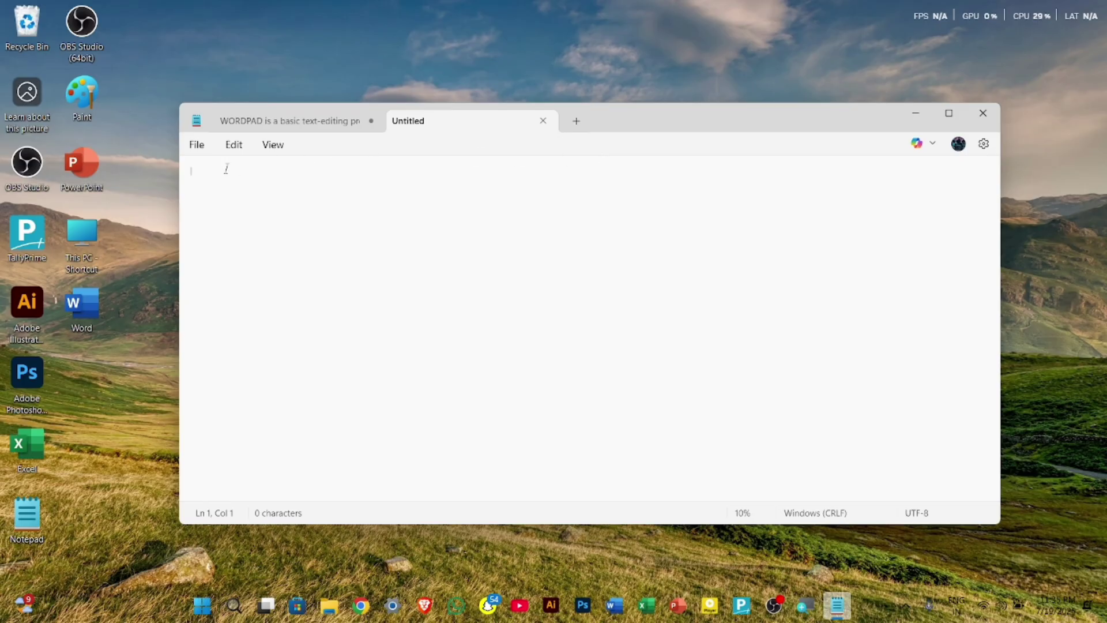
- Examine the commands offered under File, Edit and View for the Untitled document without choosing any
{"action": "left_click", "coordinate": [199, 147]}
{"action": "left_click", "coordinate": [230, 144]}
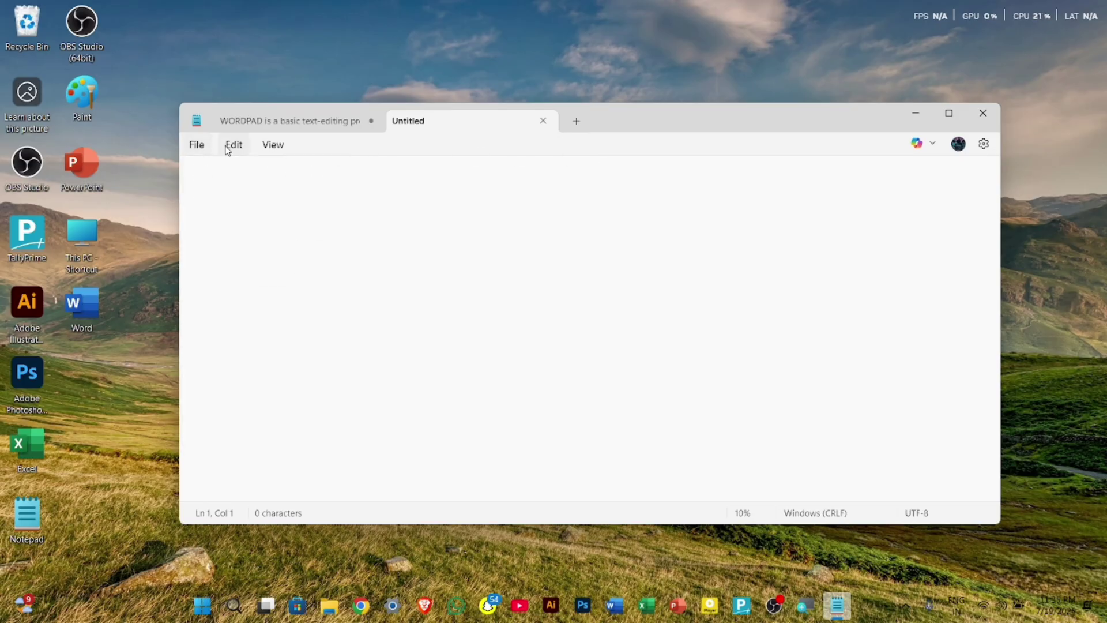
{"action": "left_click", "coordinate": [269, 148]}
{"action": "left_click", "coordinate": [190, 149]}
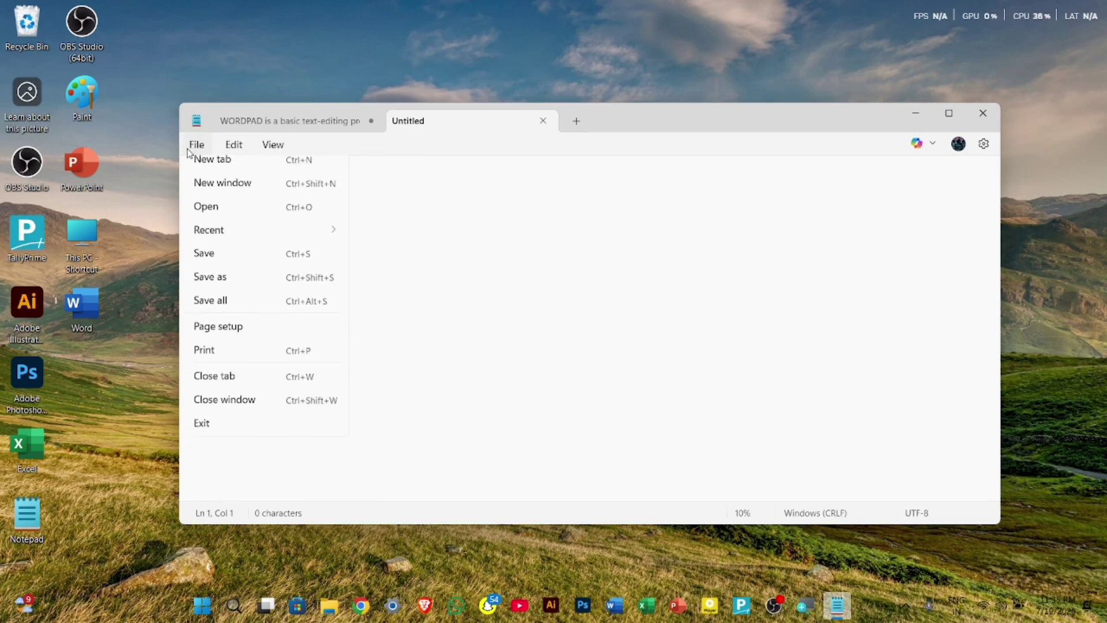
{"action": "left_click", "coordinate": [231, 145]}
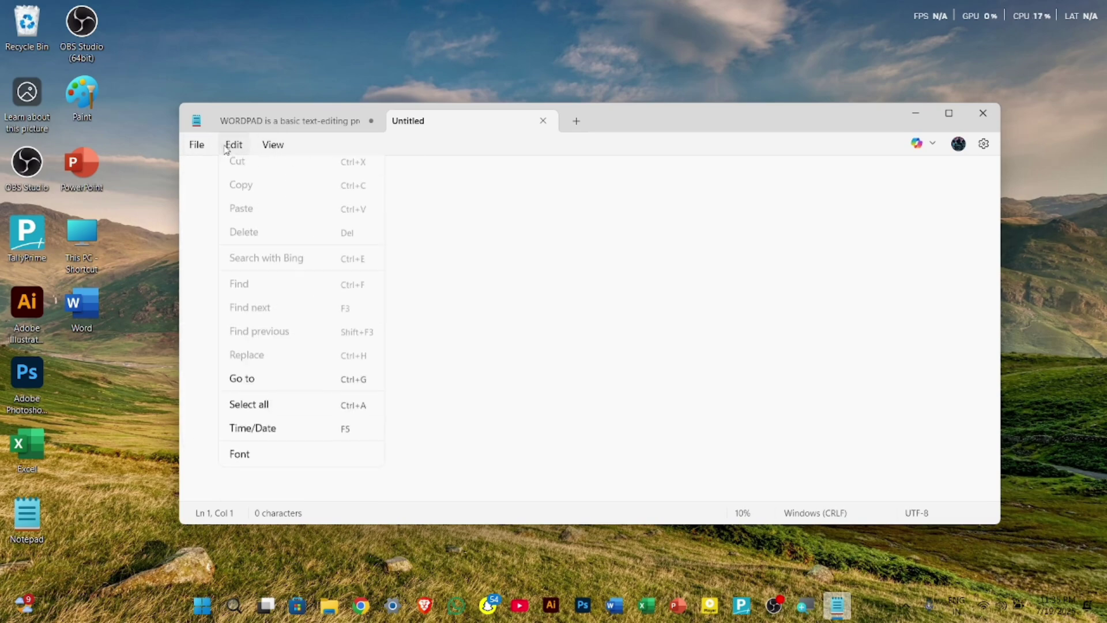
{"action": "left_click", "coordinate": [276, 146]}
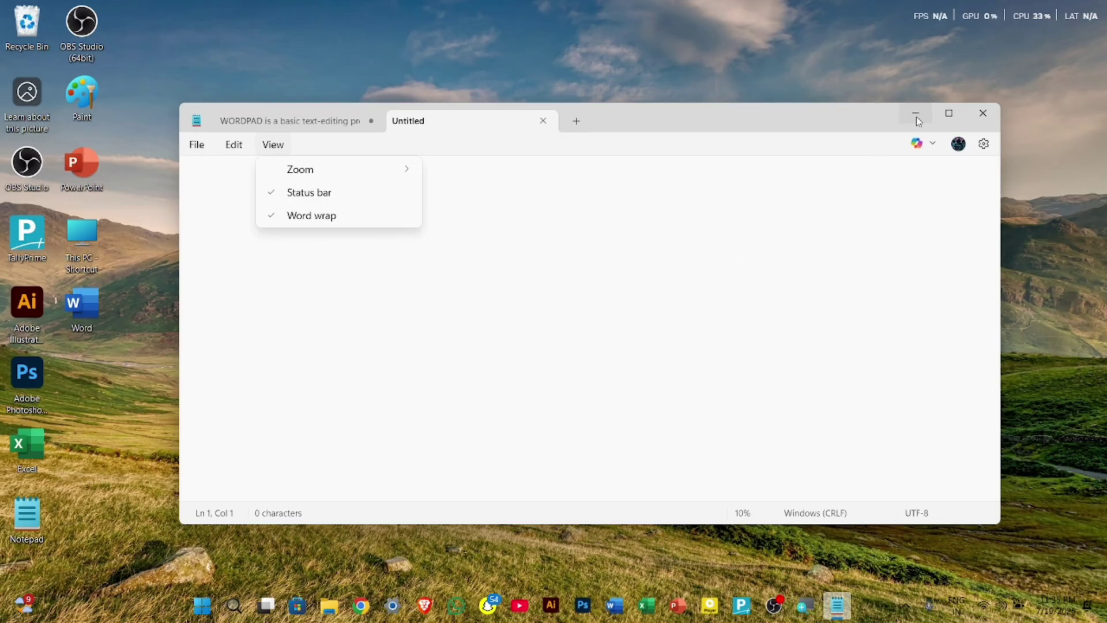
{"action": "left_click", "coordinate": [800, 249]}
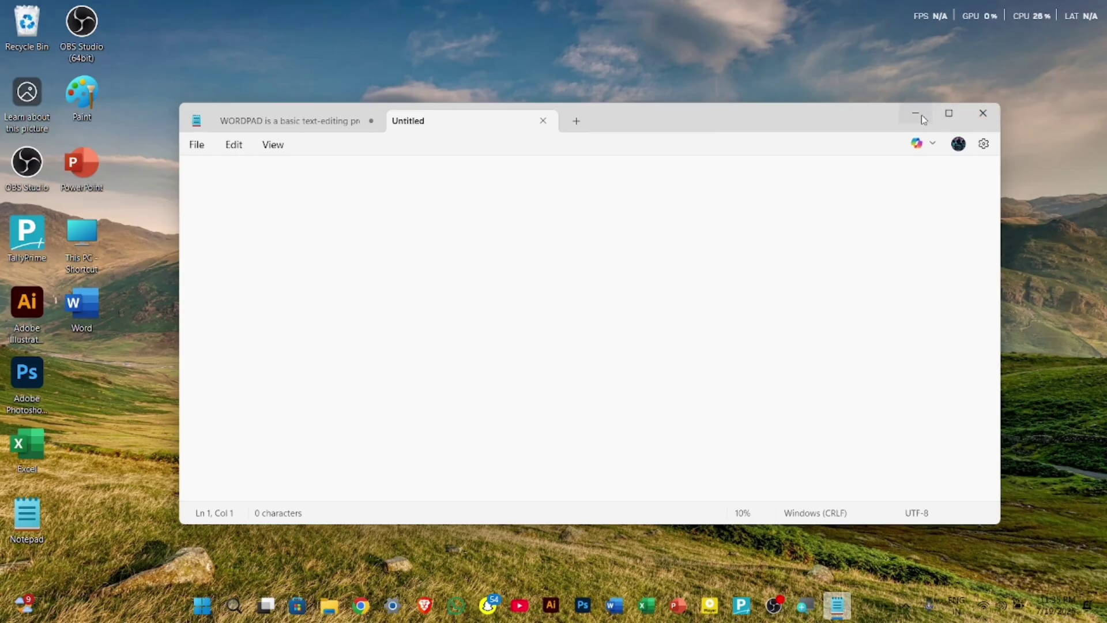
- Minimize the Notepad window to return to the desktop
{"action": "mouse_move", "coordinate": [950, 118]}
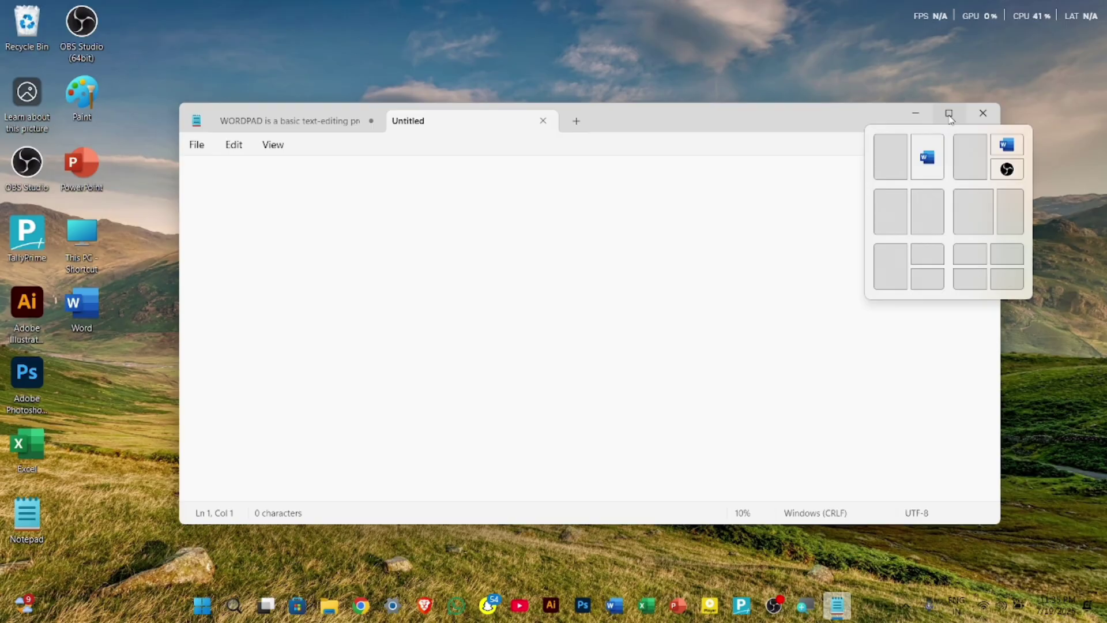
{"action": "left_click", "coordinate": [918, 117]}
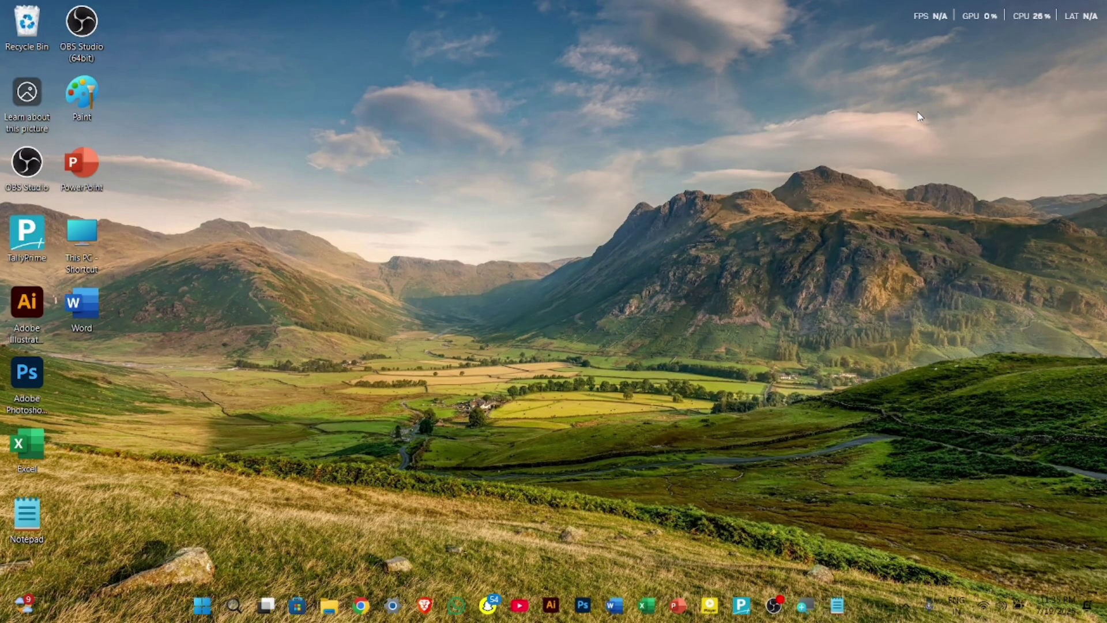
- Restore the minimized Notepad window, minimize it again and bring it back onto the desktop
{"action": "left_click", "coordinate": [806, 610]}
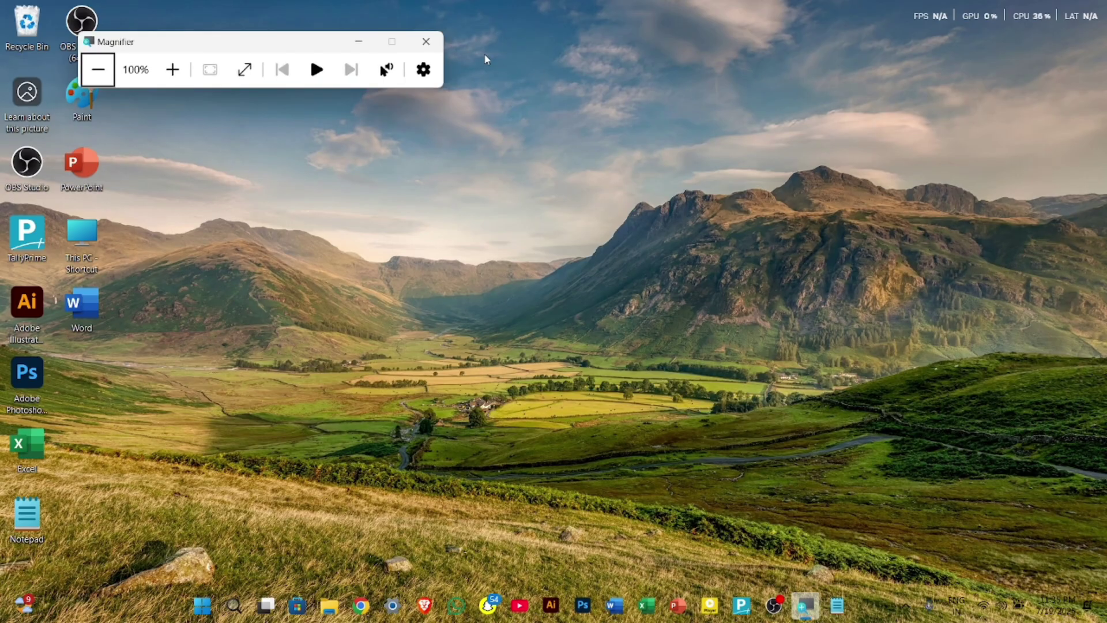
{"action": "left_click", "coordinate": [426, 41]}
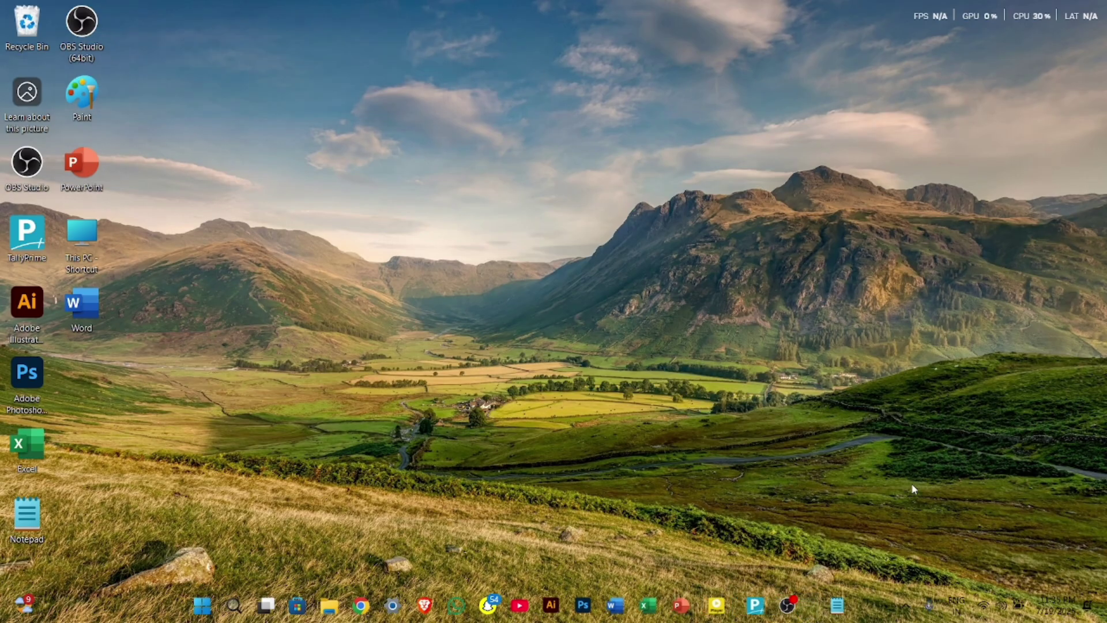
{"action": "left_click", "coordinate": [839, 613]}
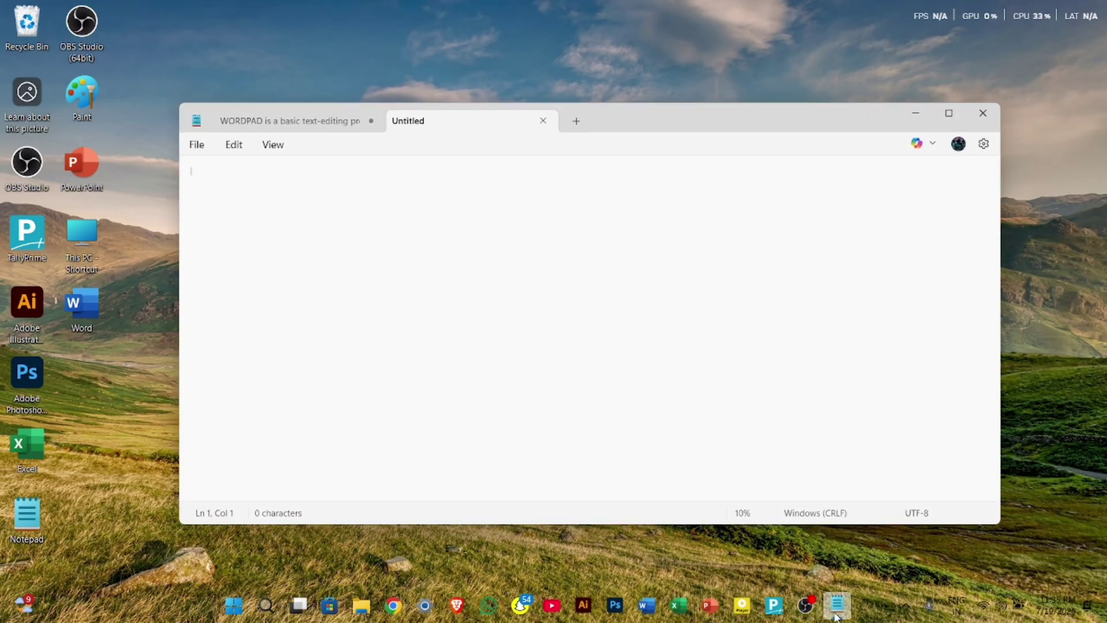
{"action": "left_click", "coordinate": [917, 113]}
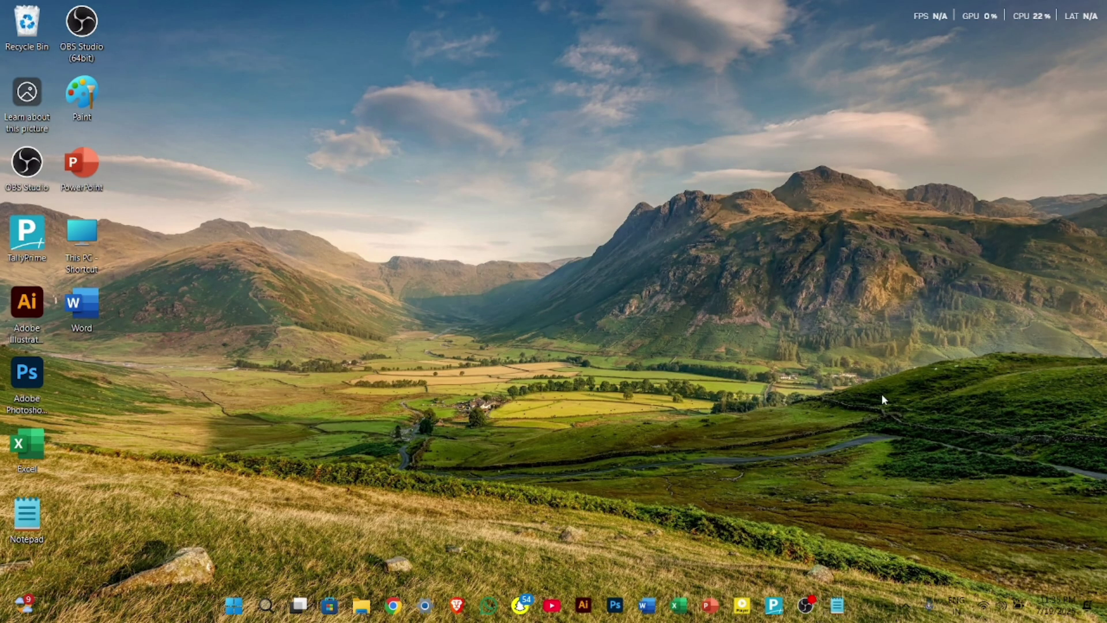
{"action": "left_click", "coordinate": [850, 606]}
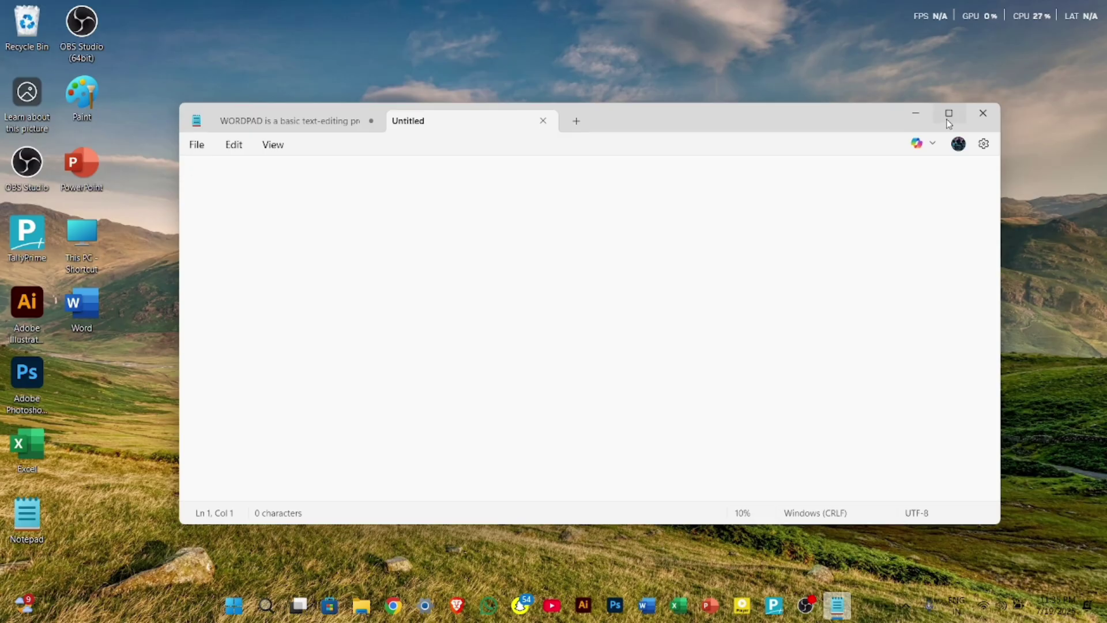
- Maximize the Notepad window to fill the screen, then restore it to its previous size
{"action": "mouse_move", "coordinate": [949, 123]}
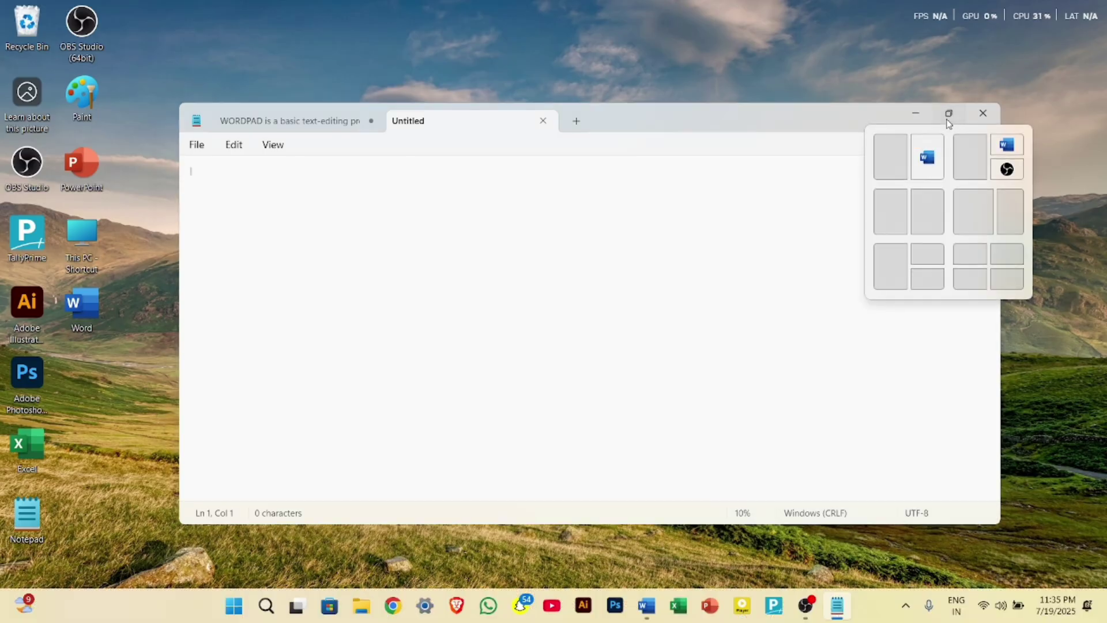
{"action": "left_click", "coordinate": [948, 113]}
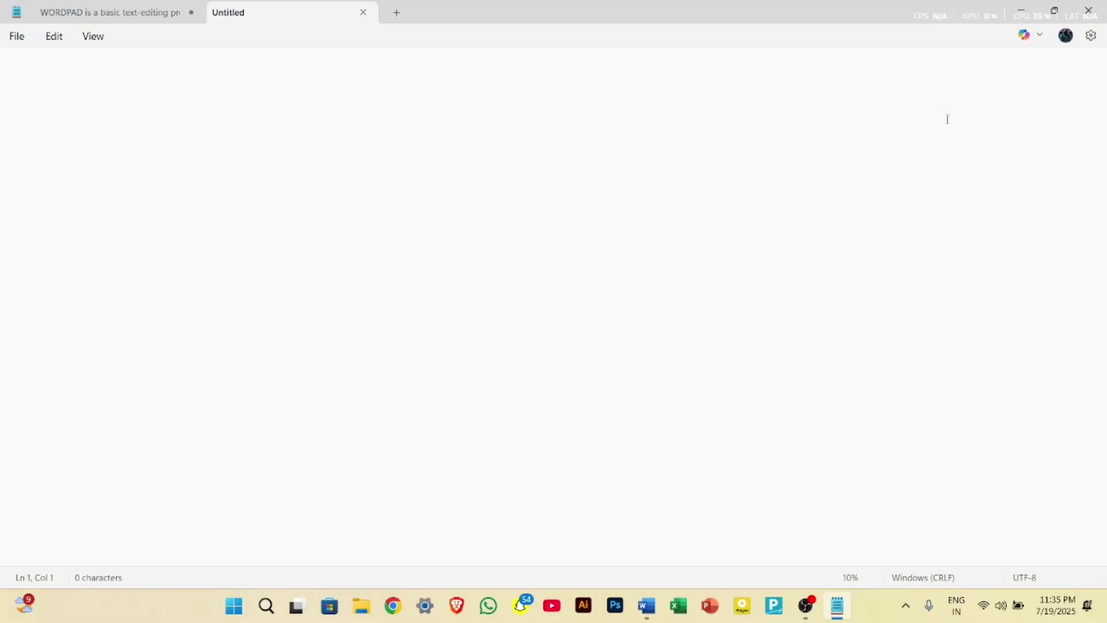
{"action": "left_click", "coordinate": [1055, 12]}
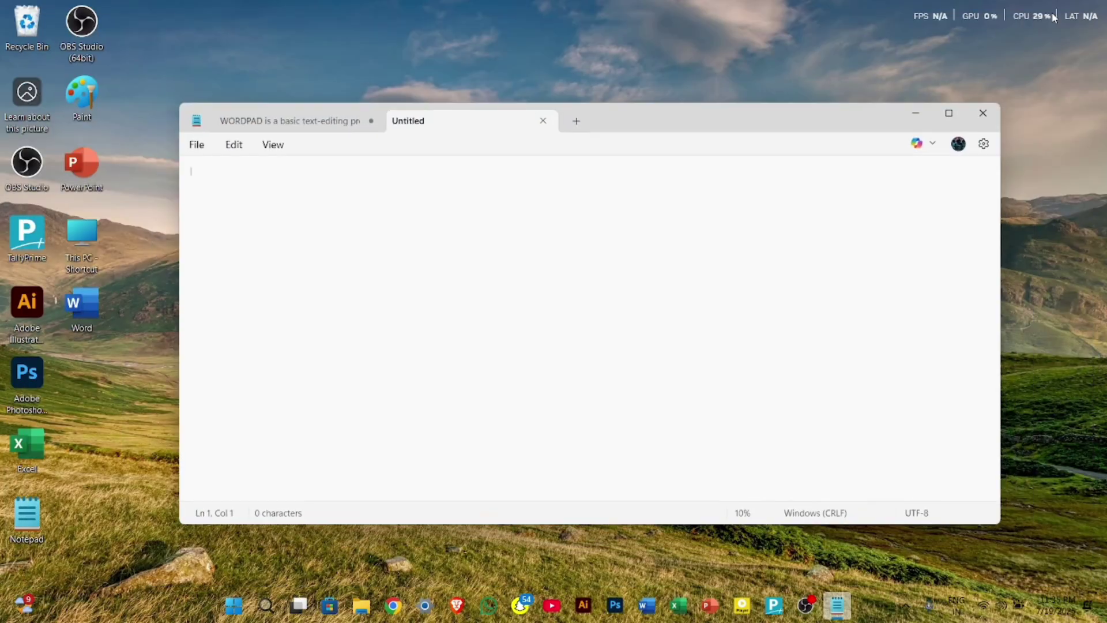
- Close the Notepad window and reopen Notepad with the Windows Run command
{"action": "left_click", "coordinate": [983, 114]}
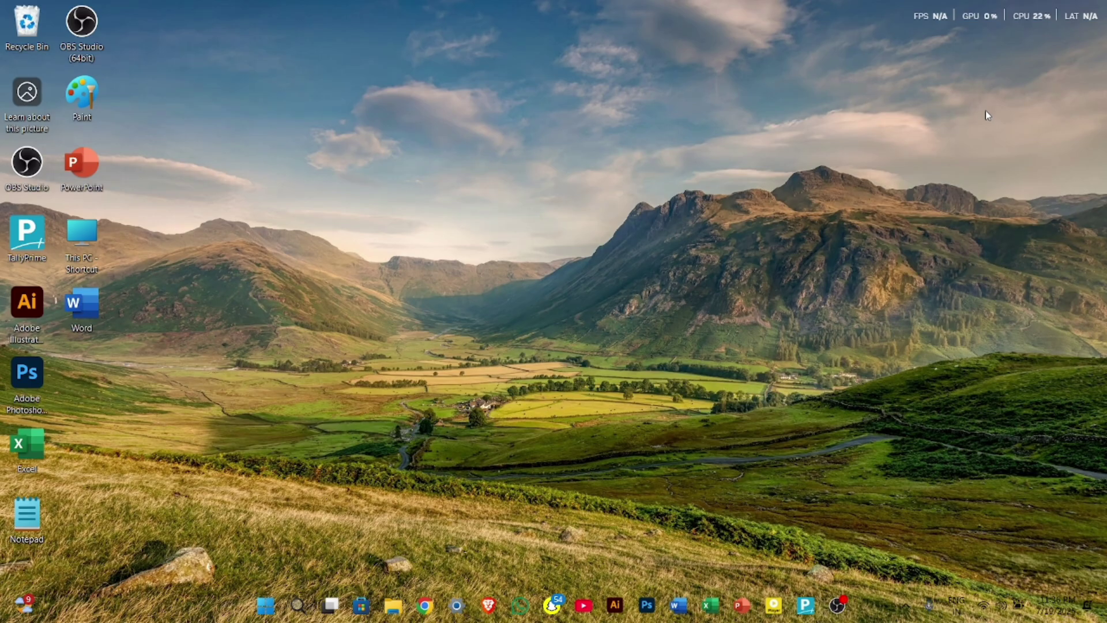
{"action": "key", "text": "super+r"}
{"action": "key", "text": "Return"}
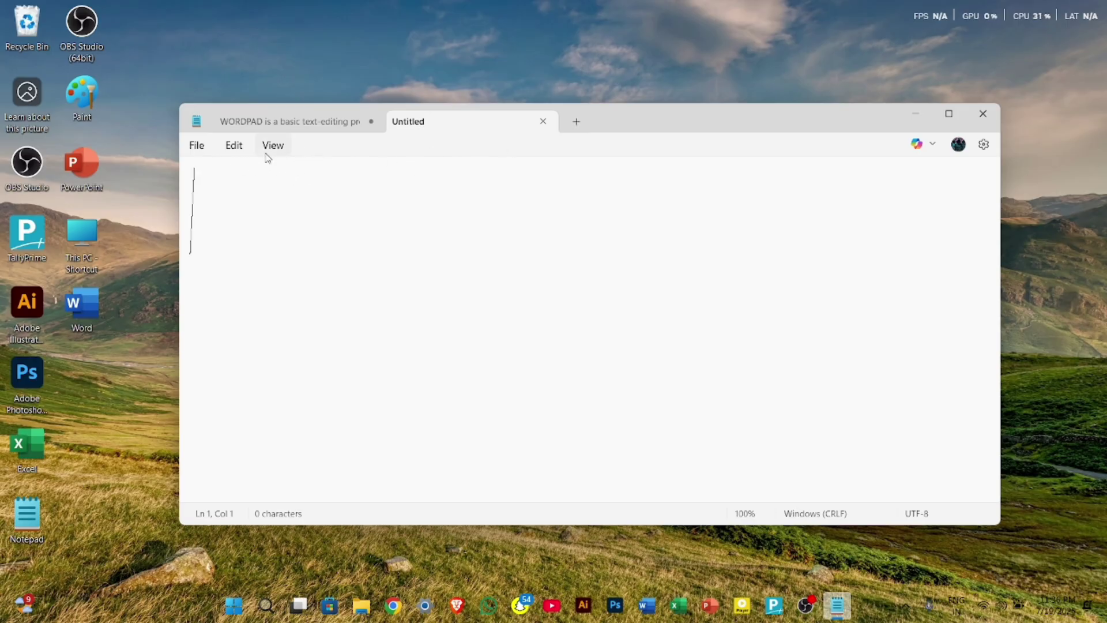
- Show the WORDPAD text document and reduce its zoom to 20% to fit the whole text
{"action": "left_click", "coordinate": [321, 124]}
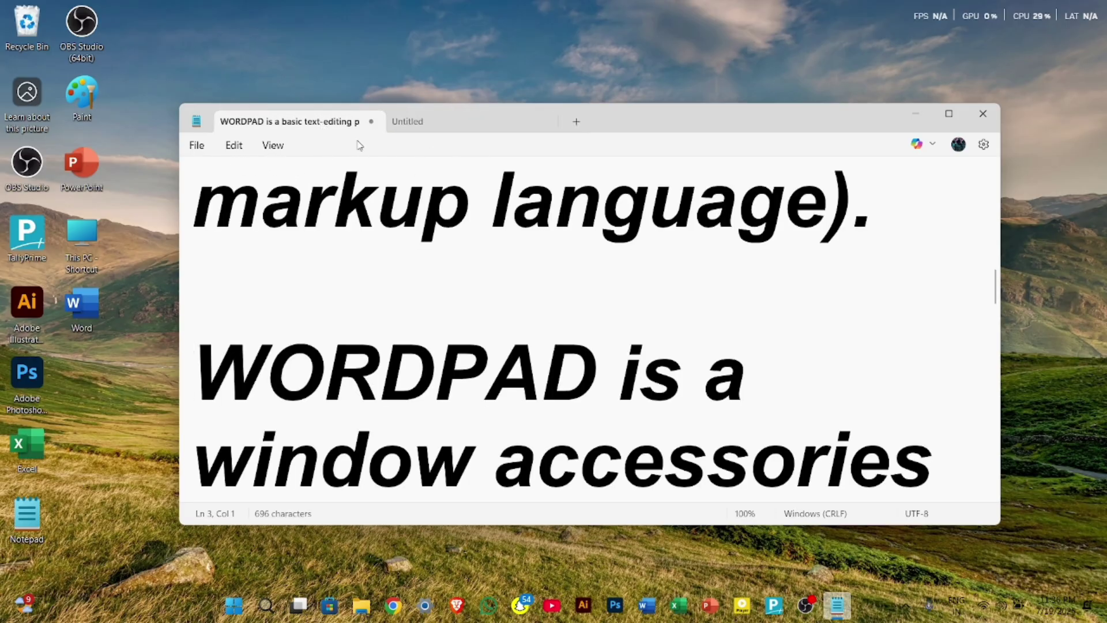
{"action": "scroll", "coordinate": [465, 203], "scroll_direction": "down", "scroll_amount": 9}
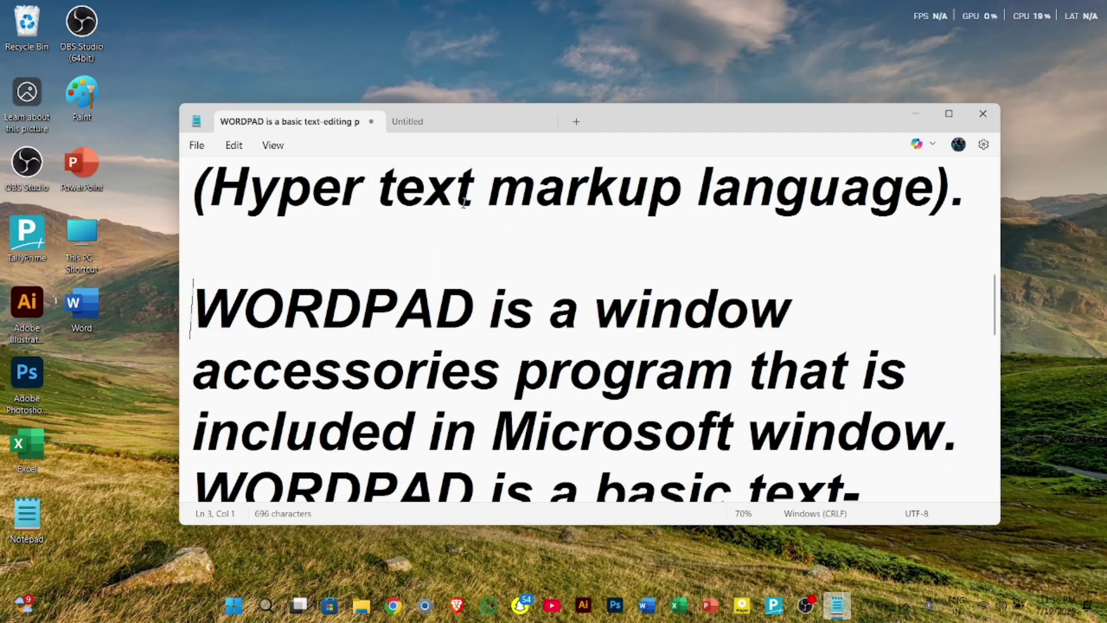
{"action": "scroll", "coordinate": [464, 203], "scroll_direction": "up", "scroll_amount": 1}
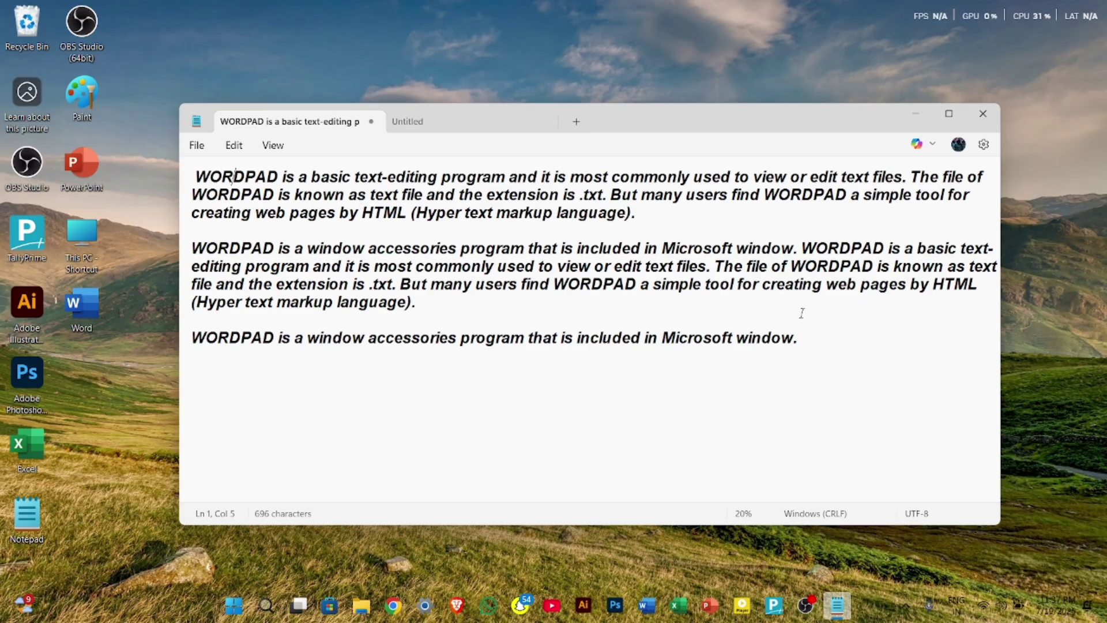
- Switch to the Untitled document and review its File, Edit and View commands without choosing any
{"action": "left_click", "coordinate": [437, 121]}
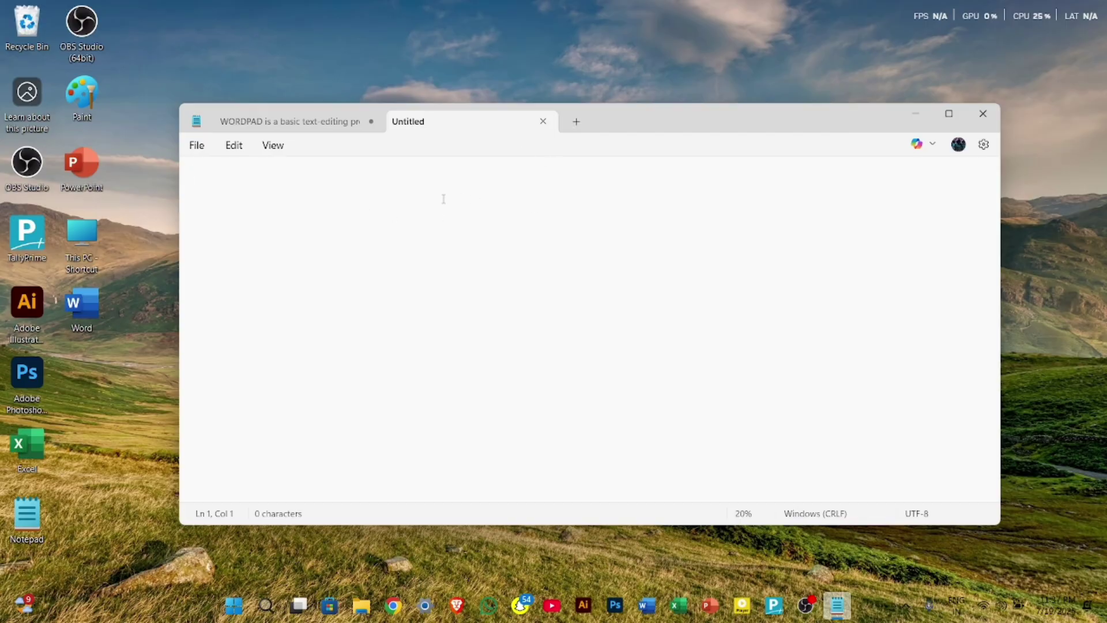
{"action": "left_click", "coordinate": [197, 147]}
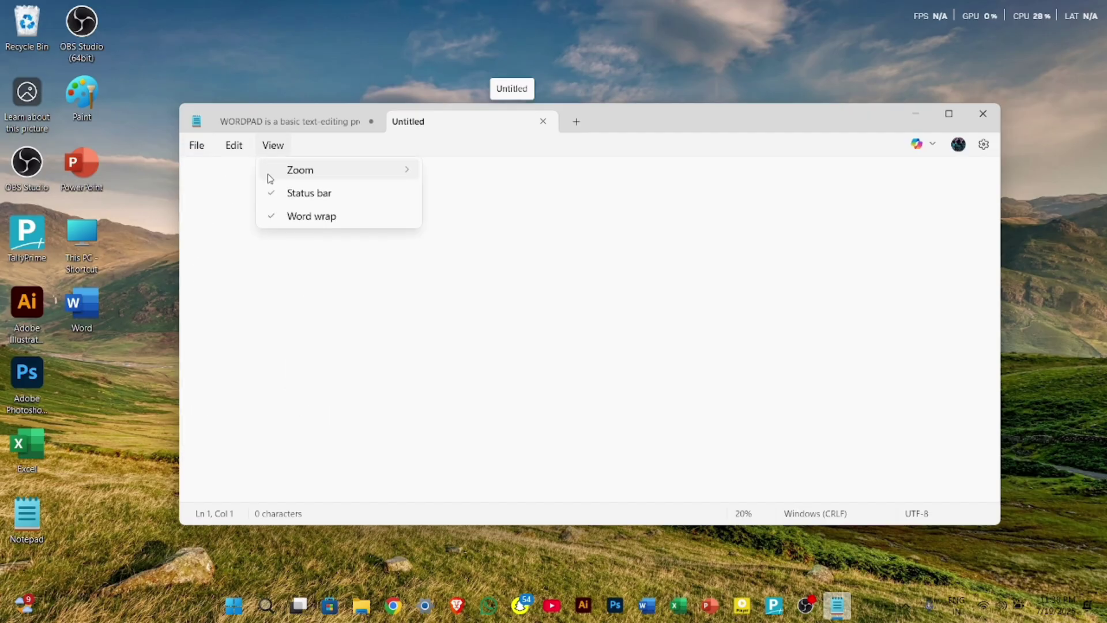
- Add a new tab and close both Untitled tabs, keeping only the WORDPAD document open
{"action": "left_click", "coordinate": [576, 122]}
{"action": "left_click", "coordinate": [576, 123]}
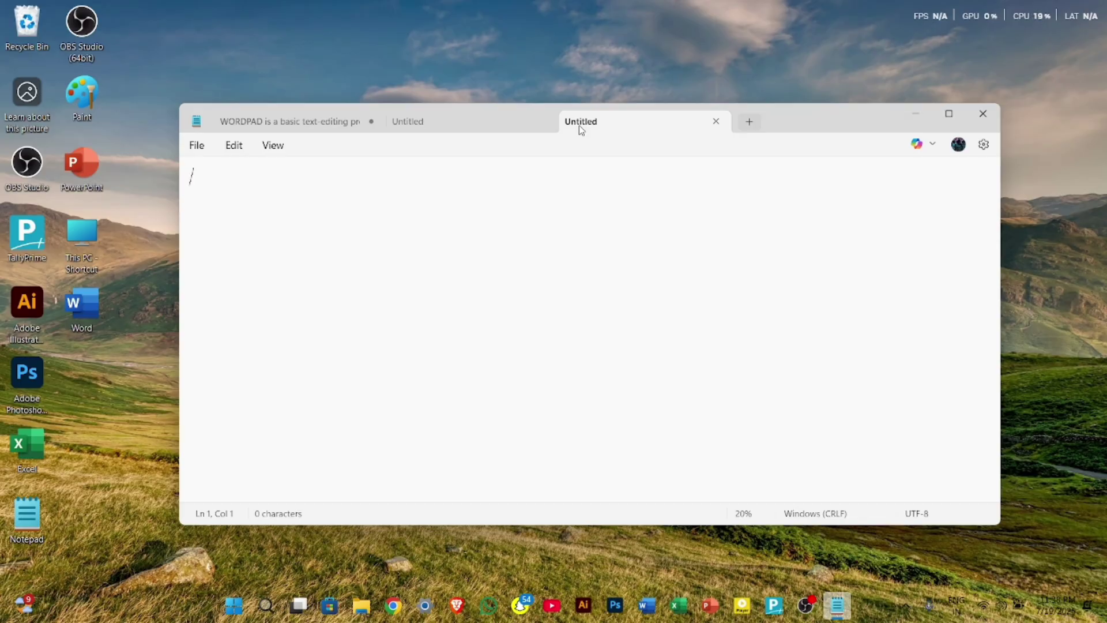
{"action": "left_click", "coordinate": [717, 125]}
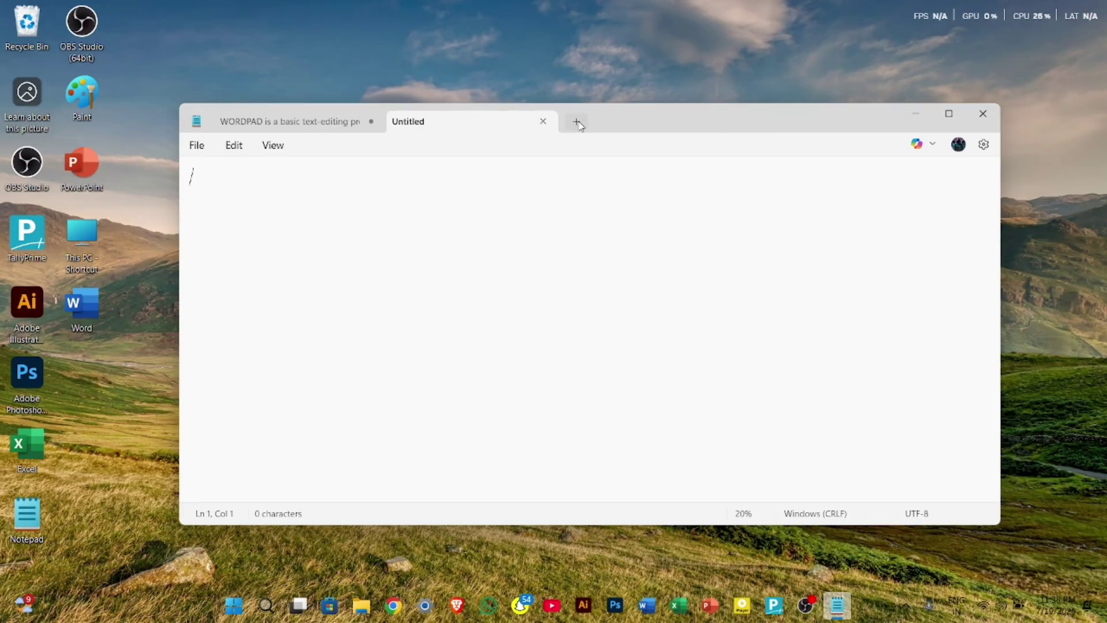
{"action": "left_click", "coordinate": [543, 121]}
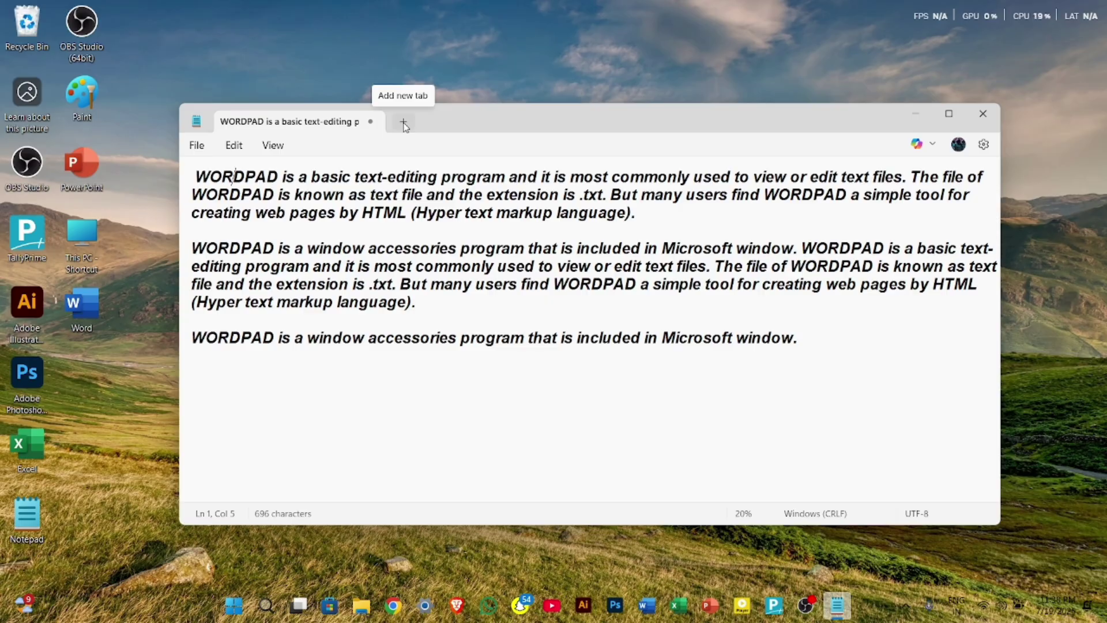
- Create two Untitled documents with the New tab command and close the second one
{"action": "left_click", "coordinate": [197, 147]}
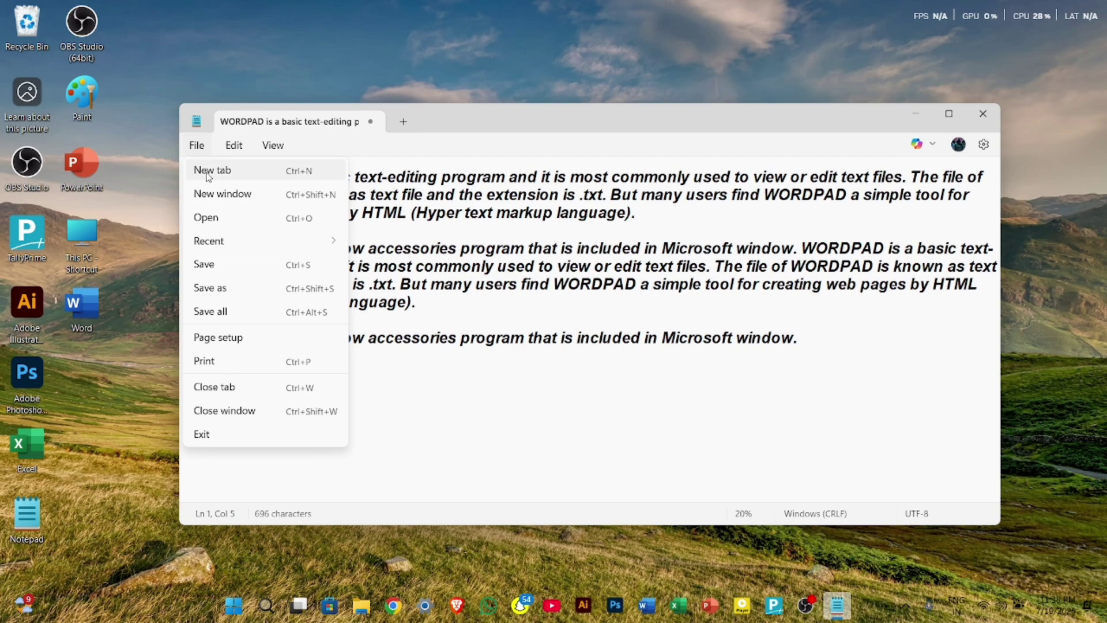
{"action": "left_click", "coordinate": [242, 174]}
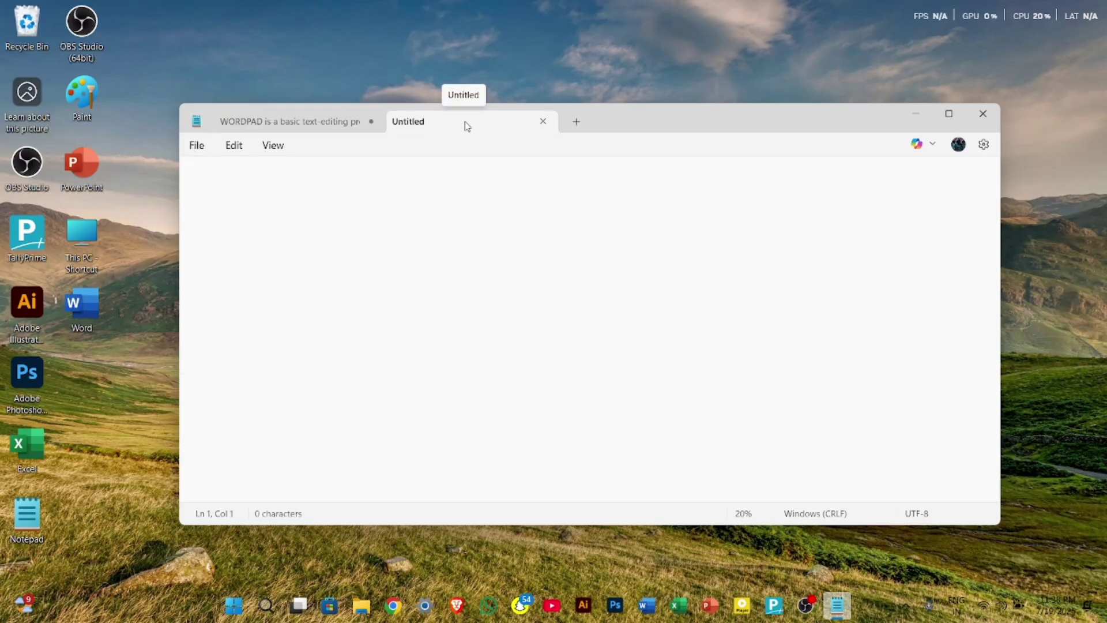
{"action": "left_click", "coordinate": [207, 148]}
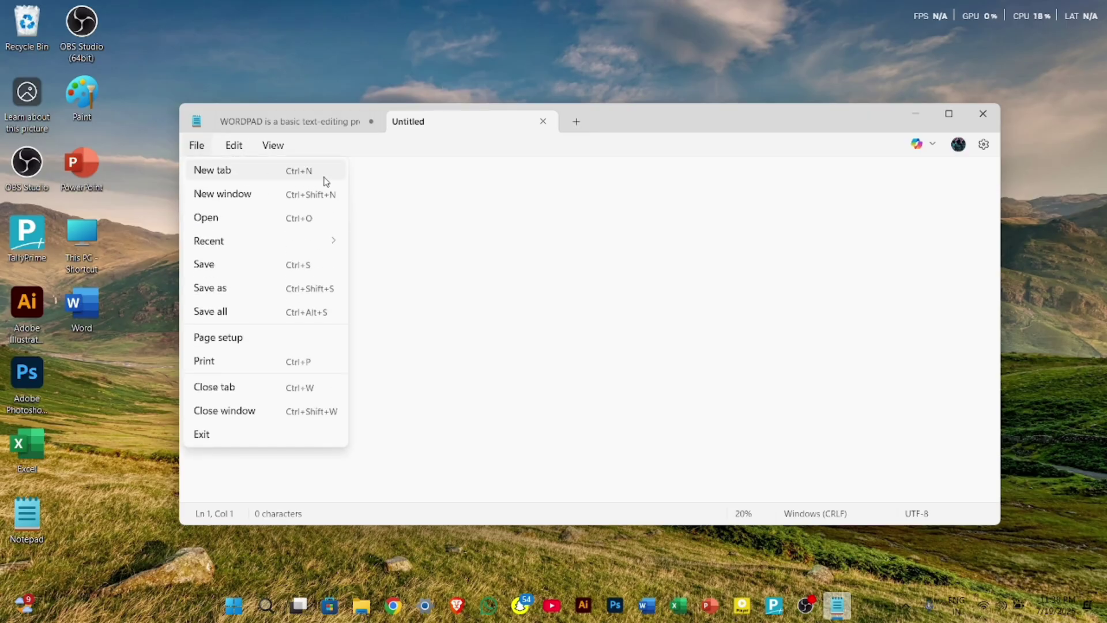
{"action": "left_click", "coordinate": [326, 173]}
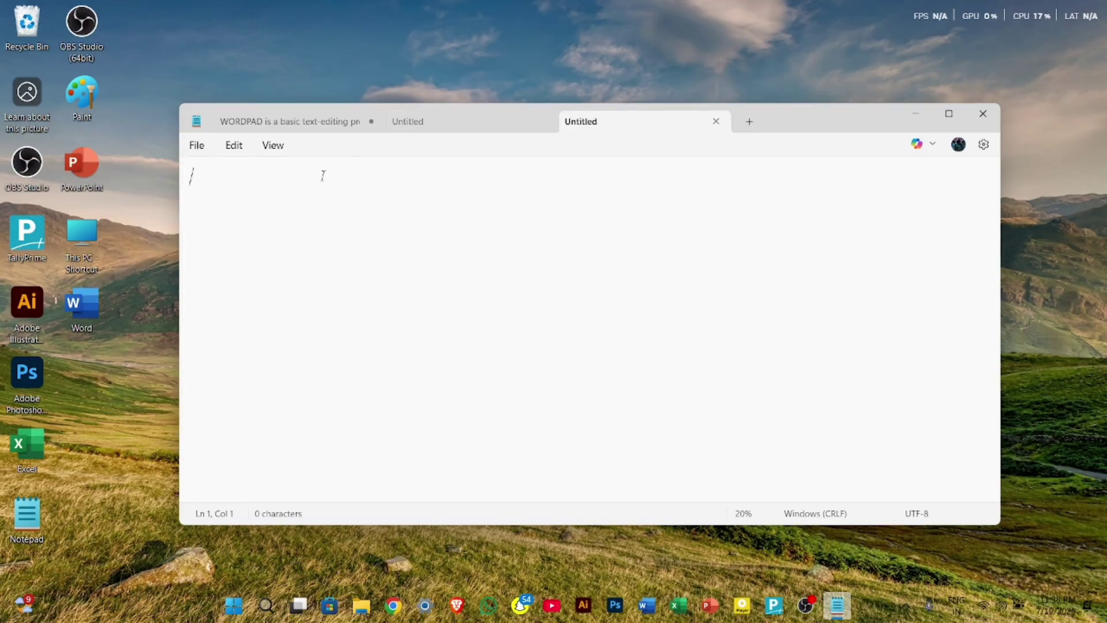
{"action": "left_click", "coordinate": [717, 122]}
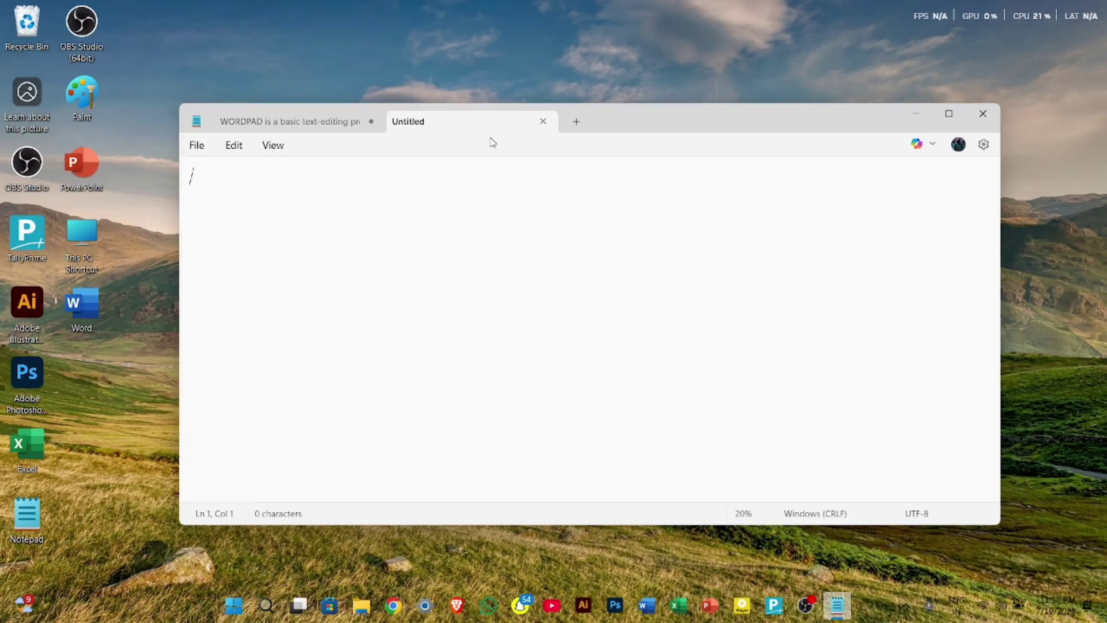
- Open a separate Notepad window with the New window command, move it off the original window and close it
{"action": "left_click", "coordinate": [210, 149]}
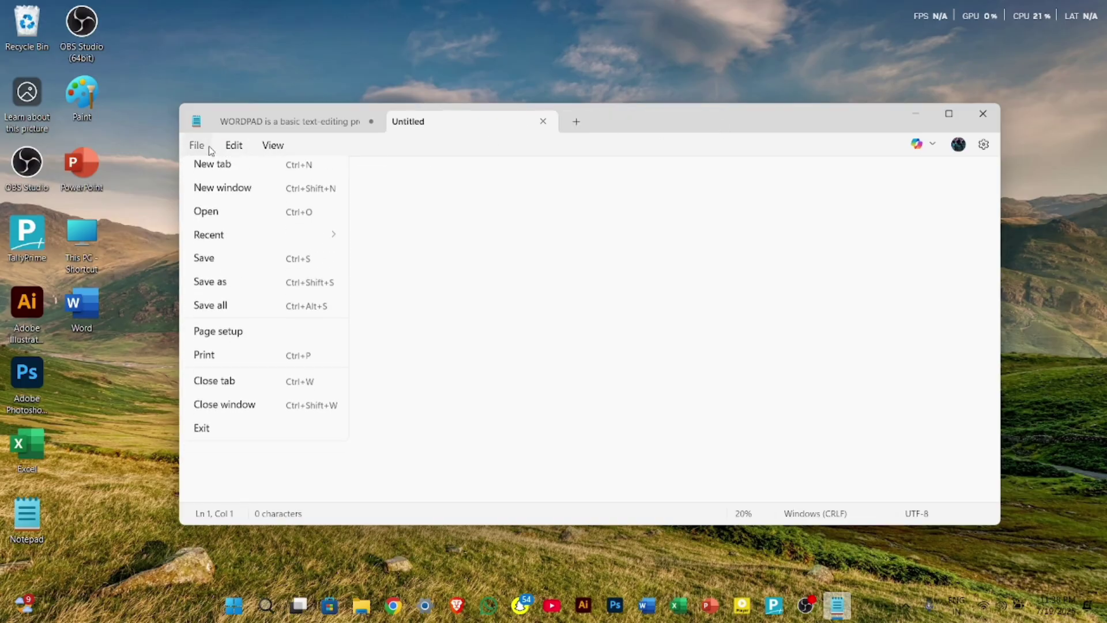
{"action": "left_click", "coordinate": [217, 196]}
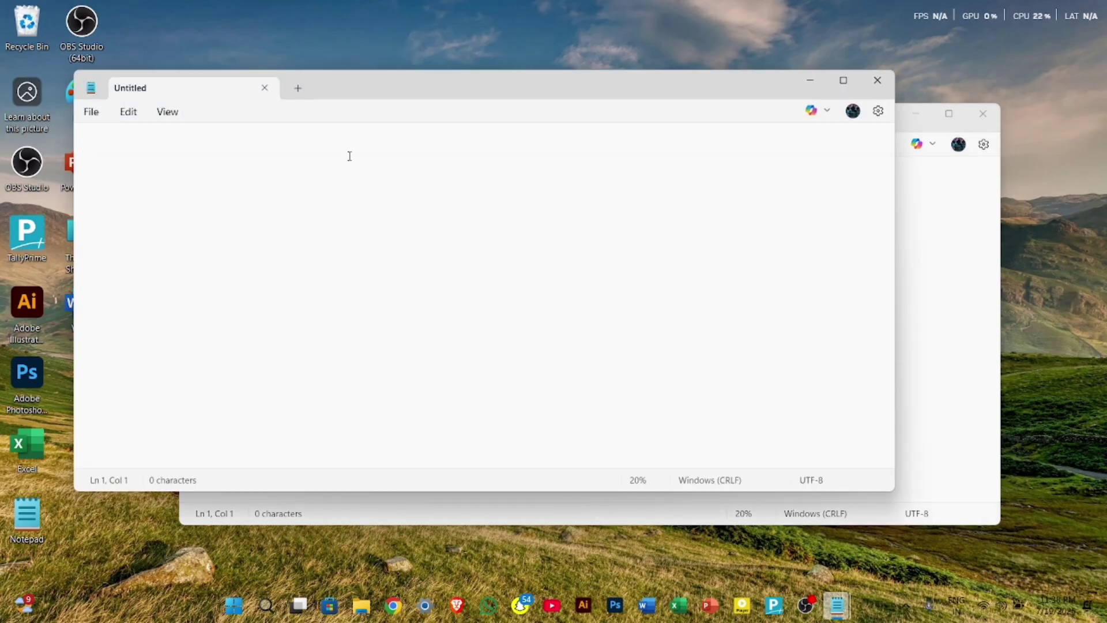
{"action": "left_click_drag", "start_coordinate": [487, 120], "coordinate": [661, 245]}
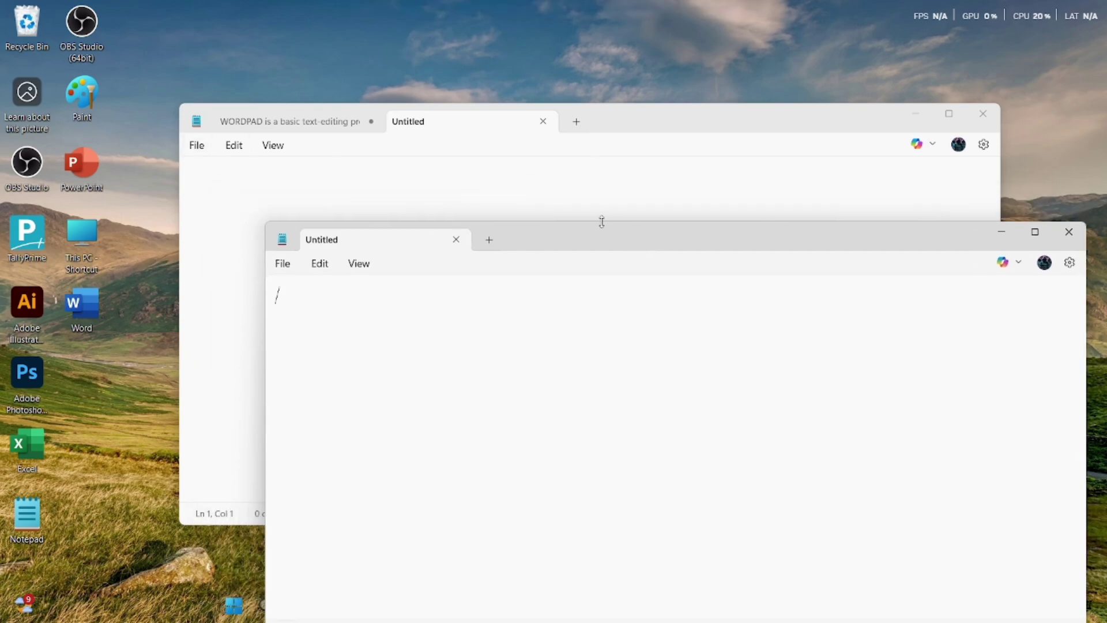
{"action": "left_click", "coordinate": [1069, 231]}
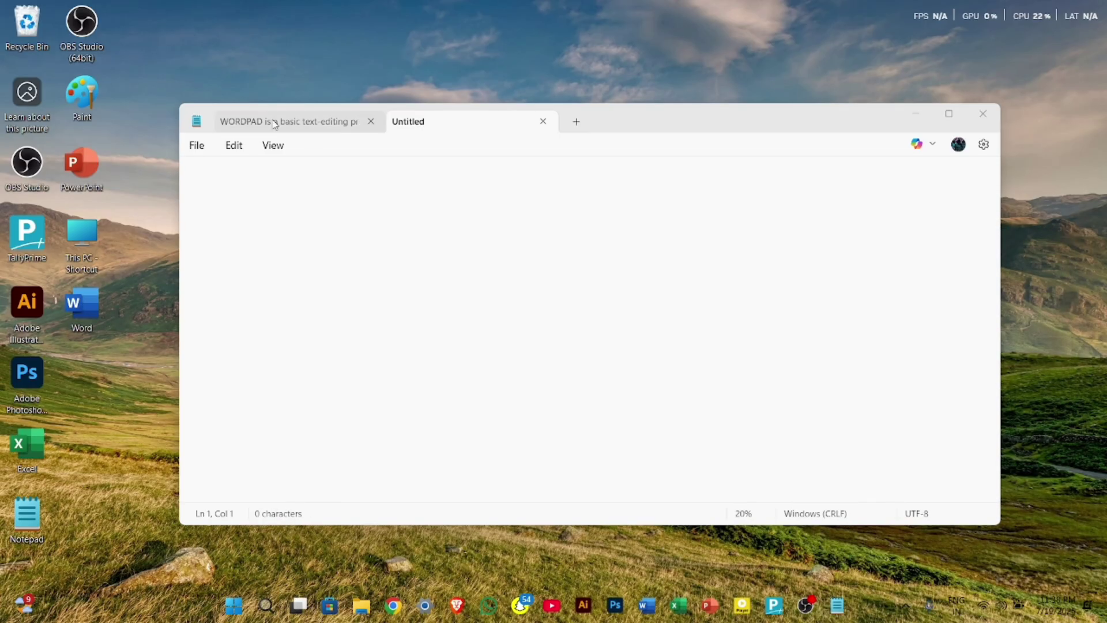
- Open two new Notepad windows and place one to the lower right and the other to the lower left of the original
{"action": "left_click", "coordinate": [197, 145]}
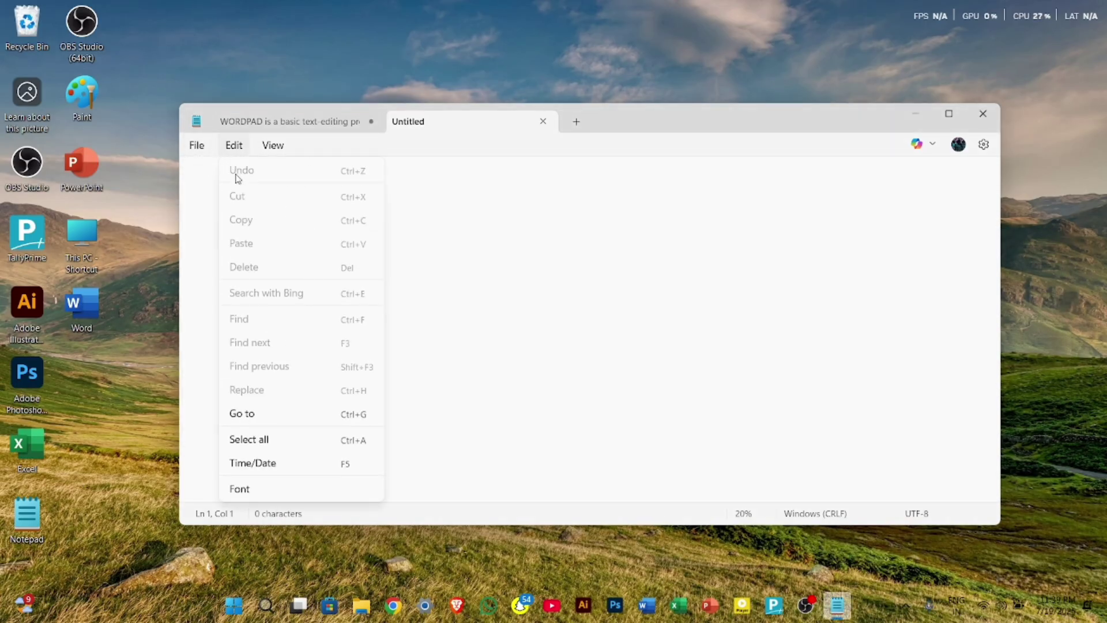
{"action": "left_click", "coordinate": [217, 196]}
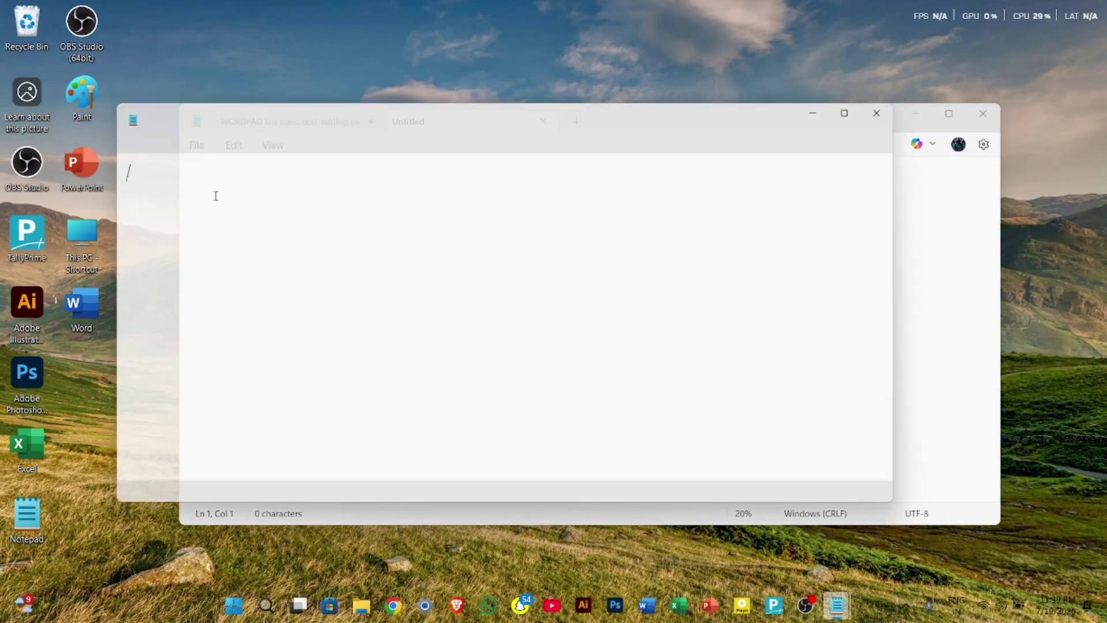
{"action": "left_click_drag", "start_coordinate": [380, 106], "coordinate": [561, 257]}
{"action": "left_click", "coordinate": [196, 145]}
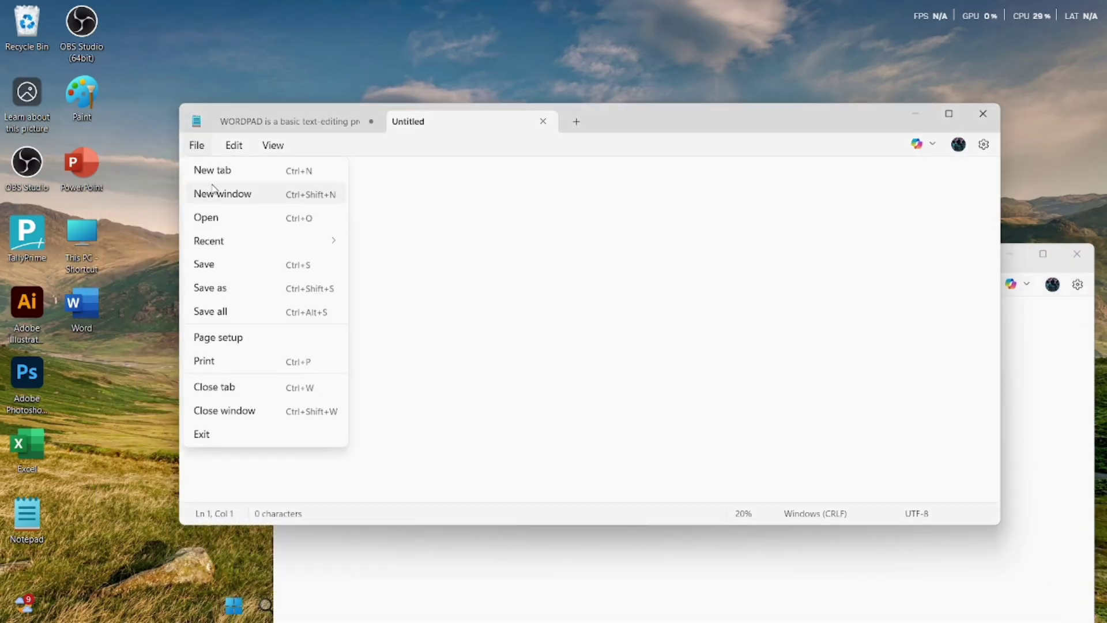
{"action": "left_click", "coordinate": [223, 193]}
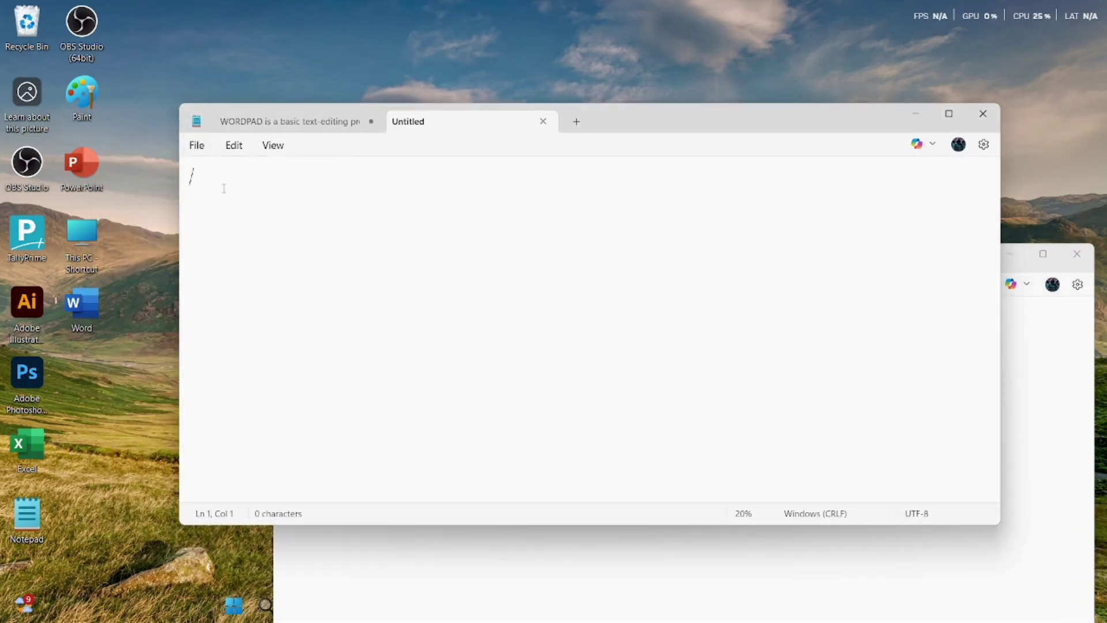
{"action": "left_click_drag", "start_coordinate": [504, 137], "coordinate": [369, 320]}
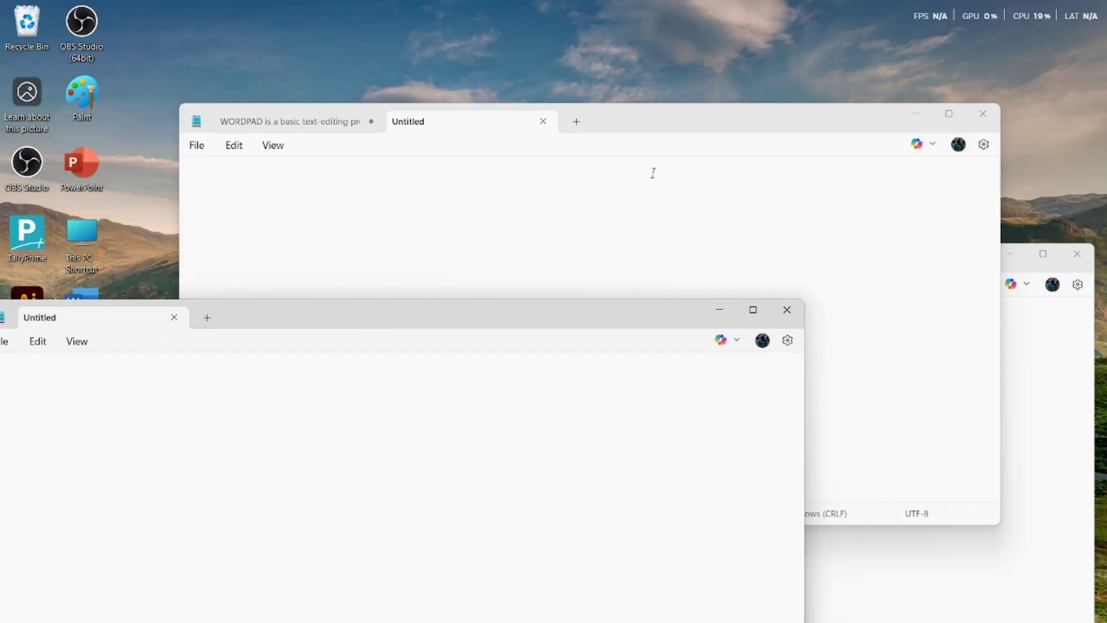
- Bring the original Notepad window to the front, move it higher on the desktop and show its WORDPAD document
{"action": "left_click", "coordinate": [686, 122]}
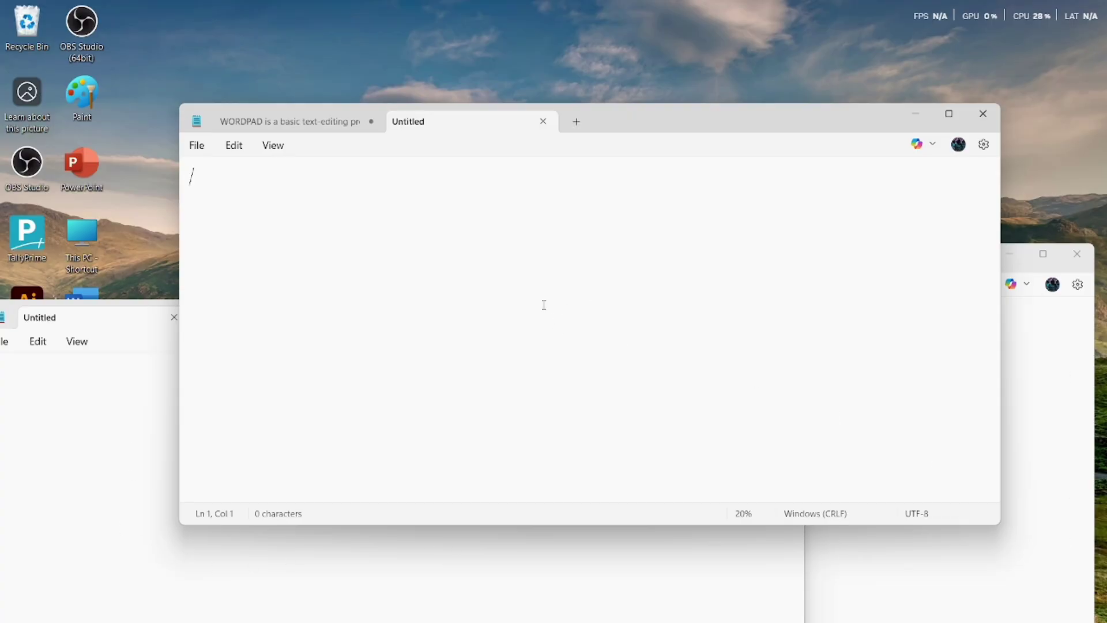
{"action": "left_click_drag", "start_coordinate": [647, 120], "coordinate": [656, 49]}
{"action": "left_click", "coordinate": [299, 54]}
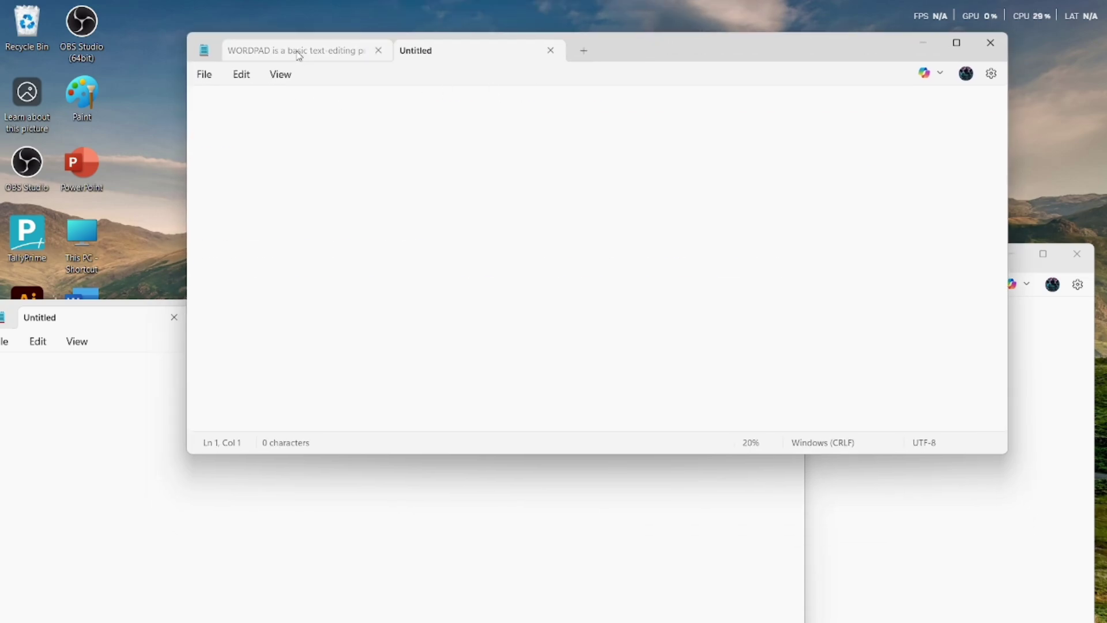
- Bring up the Open dialog from the WORDPAD document and dismiss it without choosing a file
{"action": "left_click", "coordinate": [197, 81]}
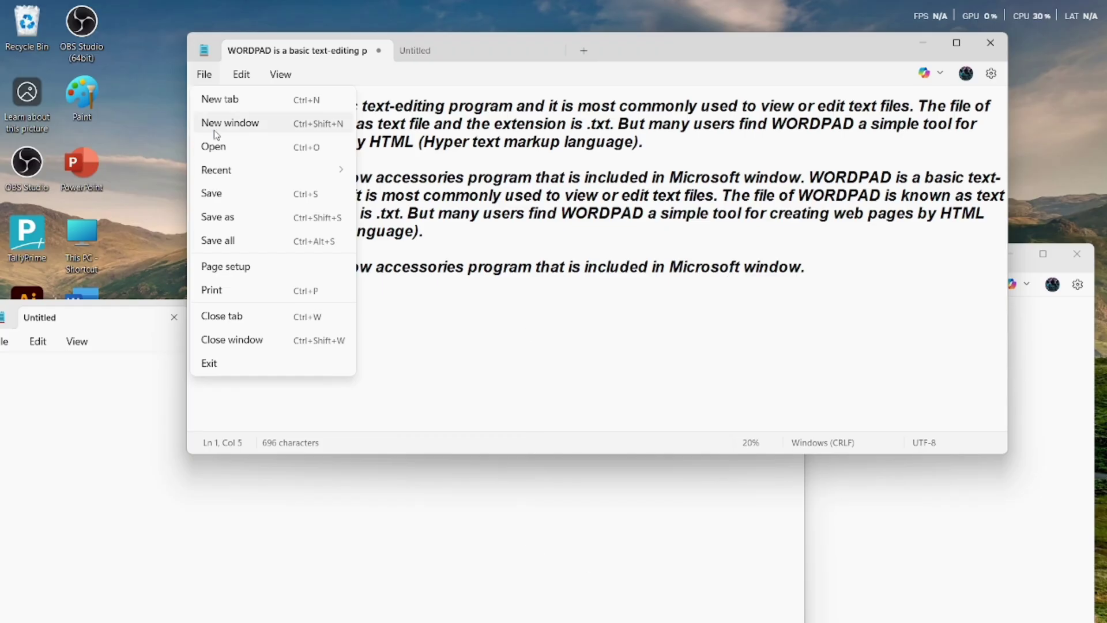
{"action": "left_click", "coordinate": [233, 149]}
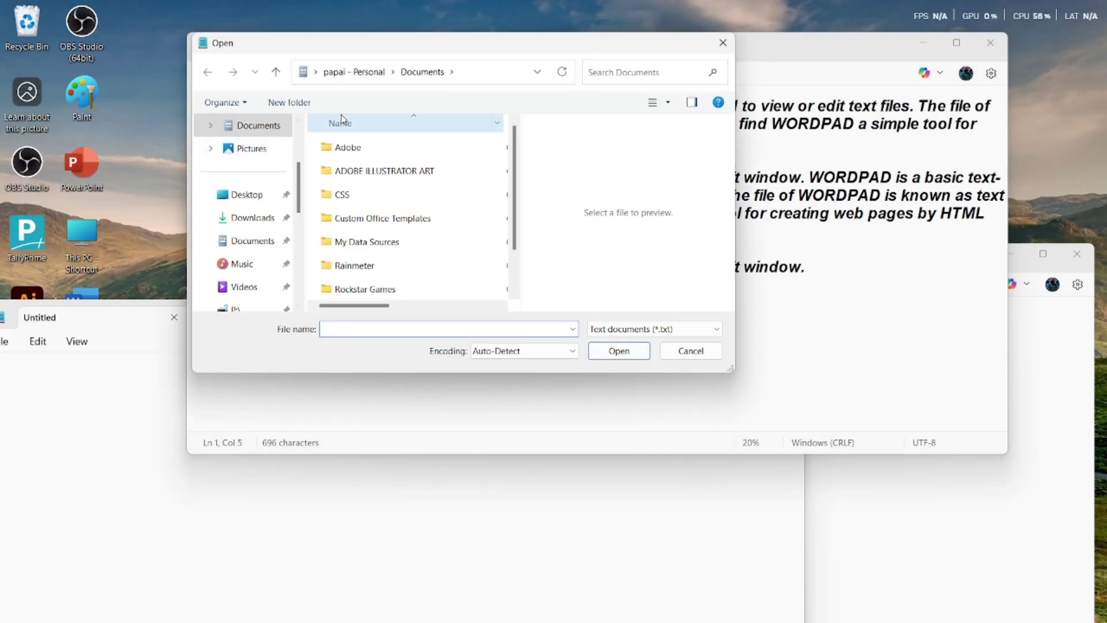
{"action": "left_click", "coordinate": [723, 44]}
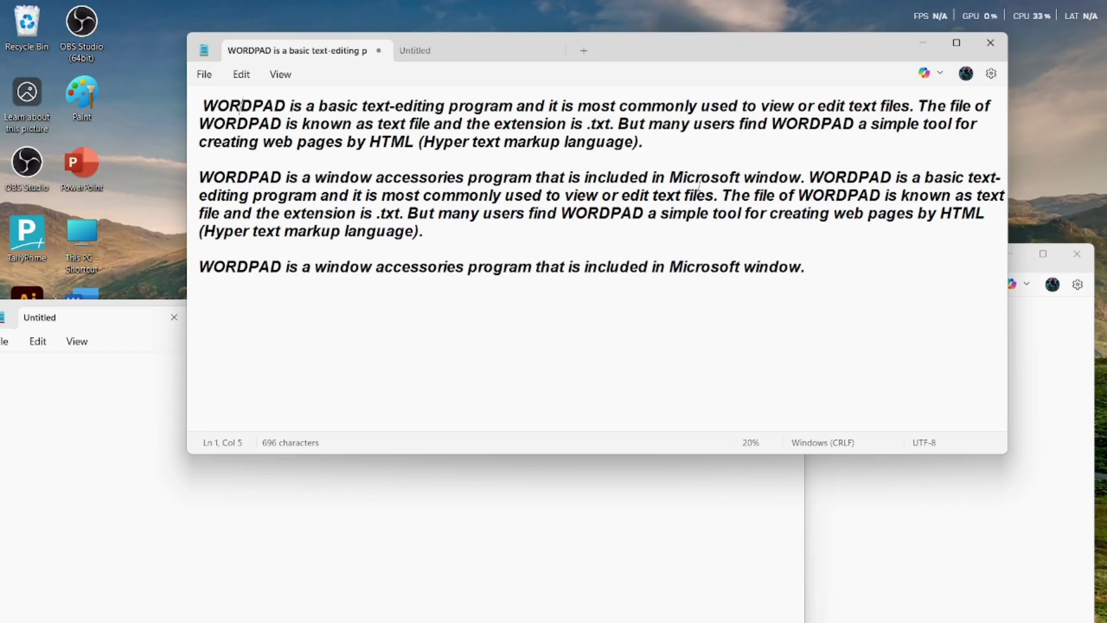
- Browse the MS Word folder on Local Disk (B:) for a text document to open, and dismiss the Open dialog
{"action": "left_click", "coordinate": [203, 75]}
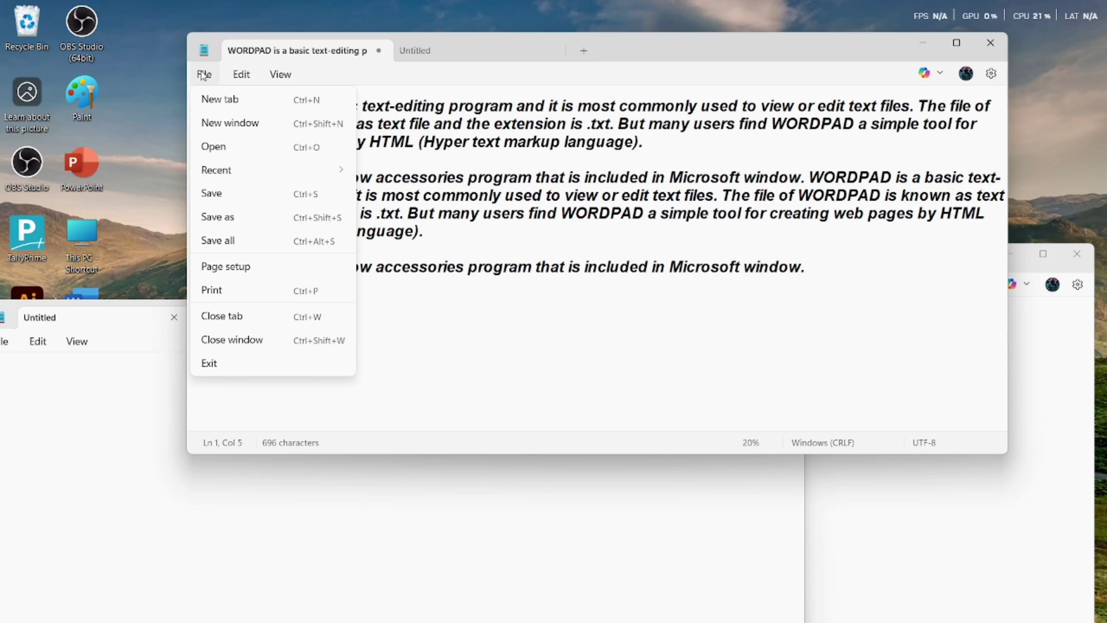
{"action": "left_click", "coordinate": [259, 149]}
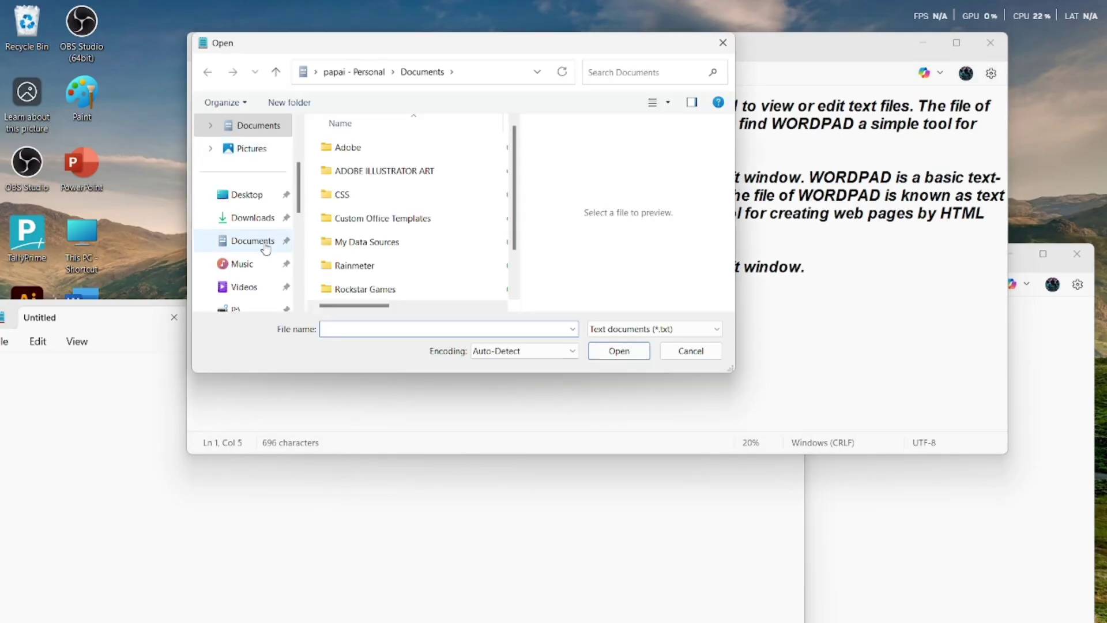
{"action": "scroll", "coordinate": [264, 245], "scroll_direction": "down", "scroll_amount": 3}
{"action": "left_click", "coordinate": [254, 218]}
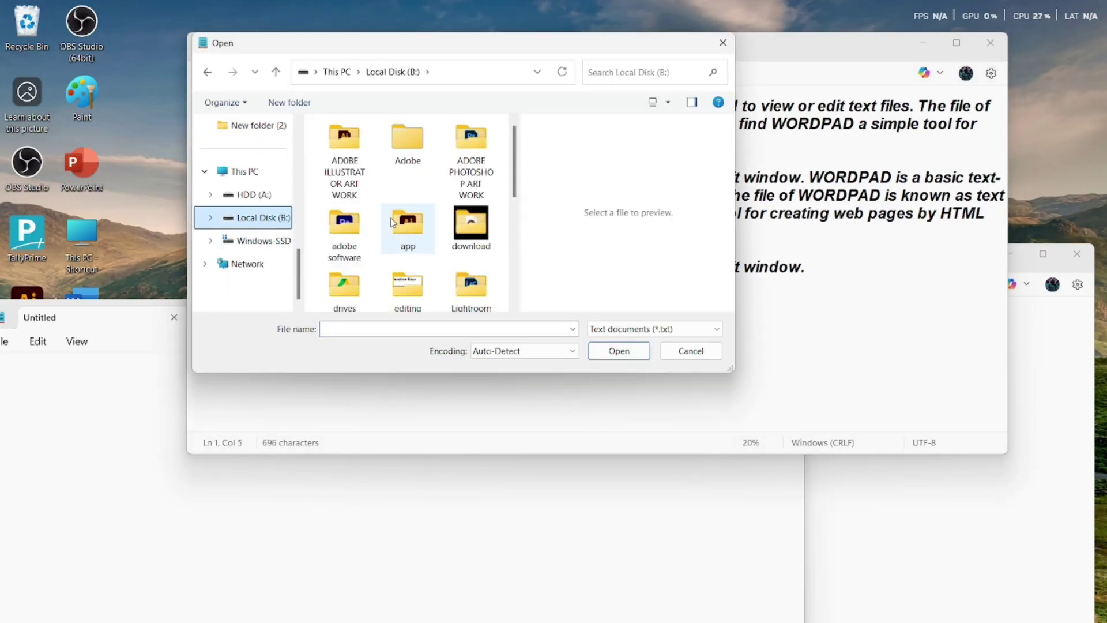
{"action": "scroll", "coordinate": [481, 265], "scroll_direction": "down", "scroll_amount": 2}
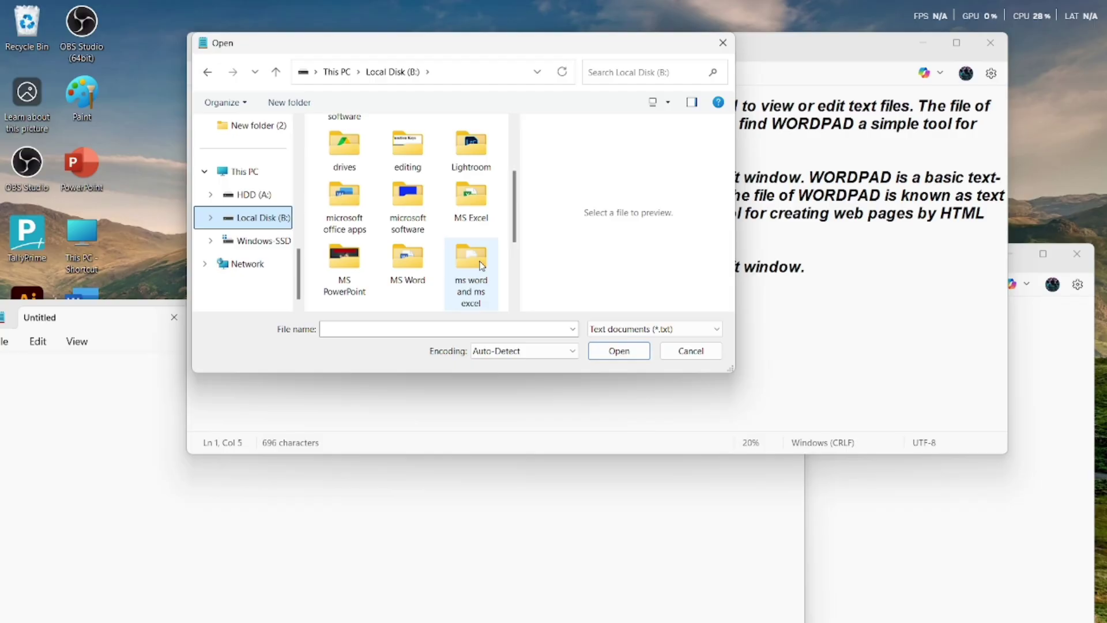
{"action": "double_click", "coordinate": [408, 262]}
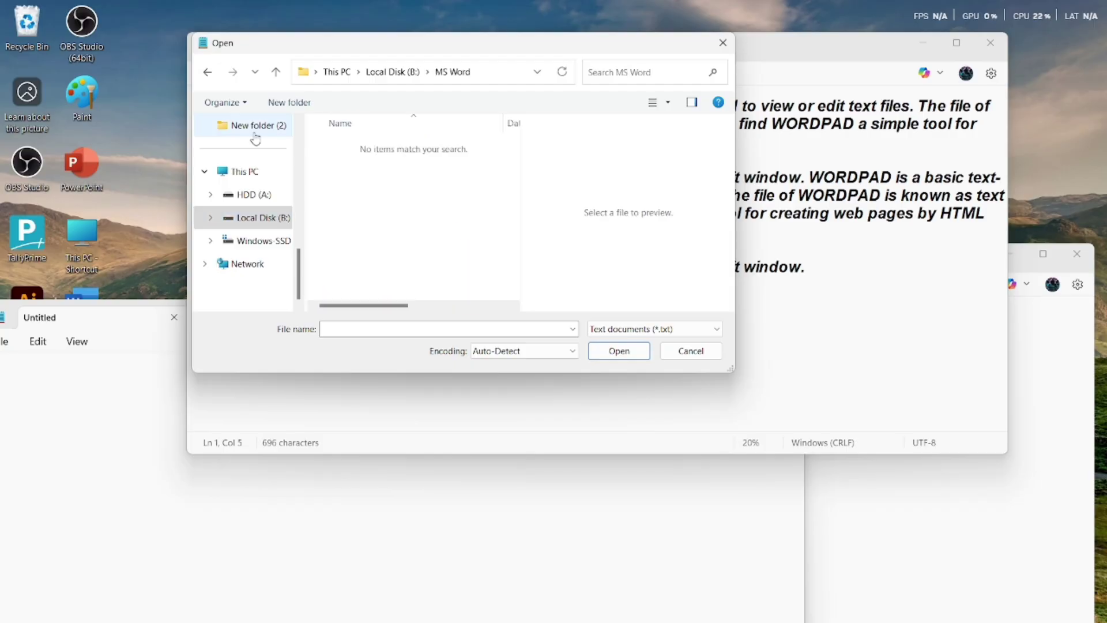
{"action": "left_click", "coordinate": [207, 71]}
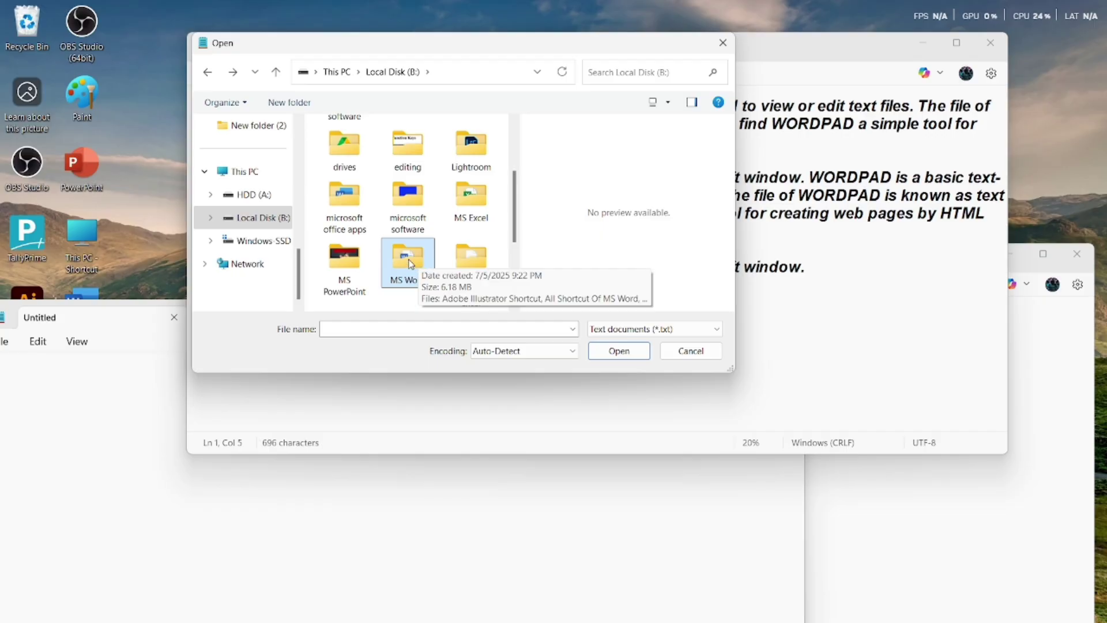
{"action": "double_click", "coordinate": [406, 261]}
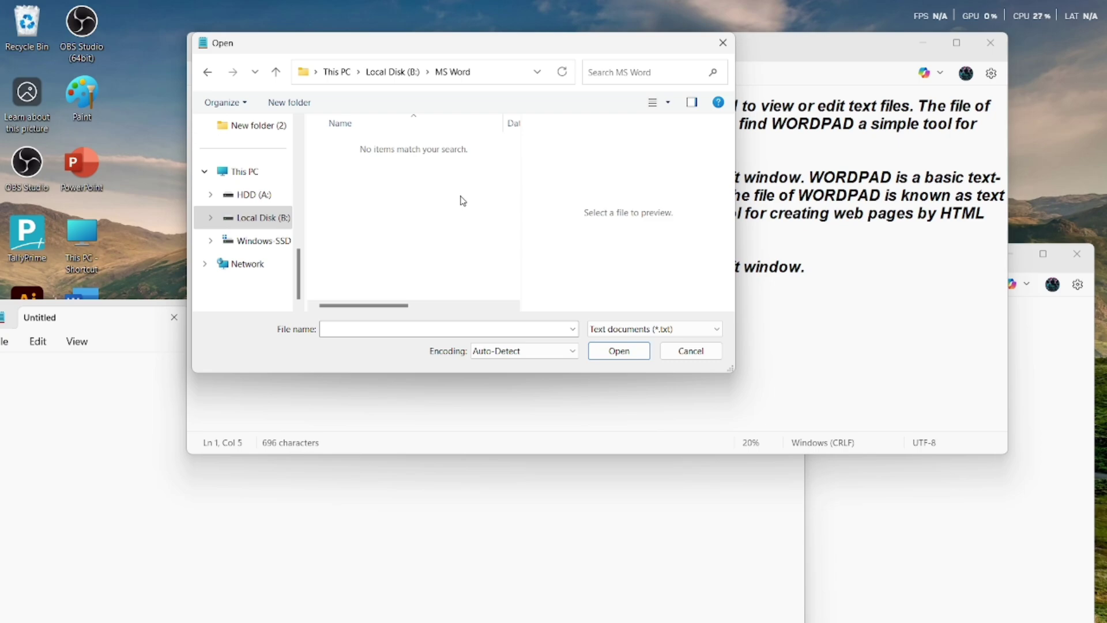
{"action": "left_click", "coordinate": [721, 43]}
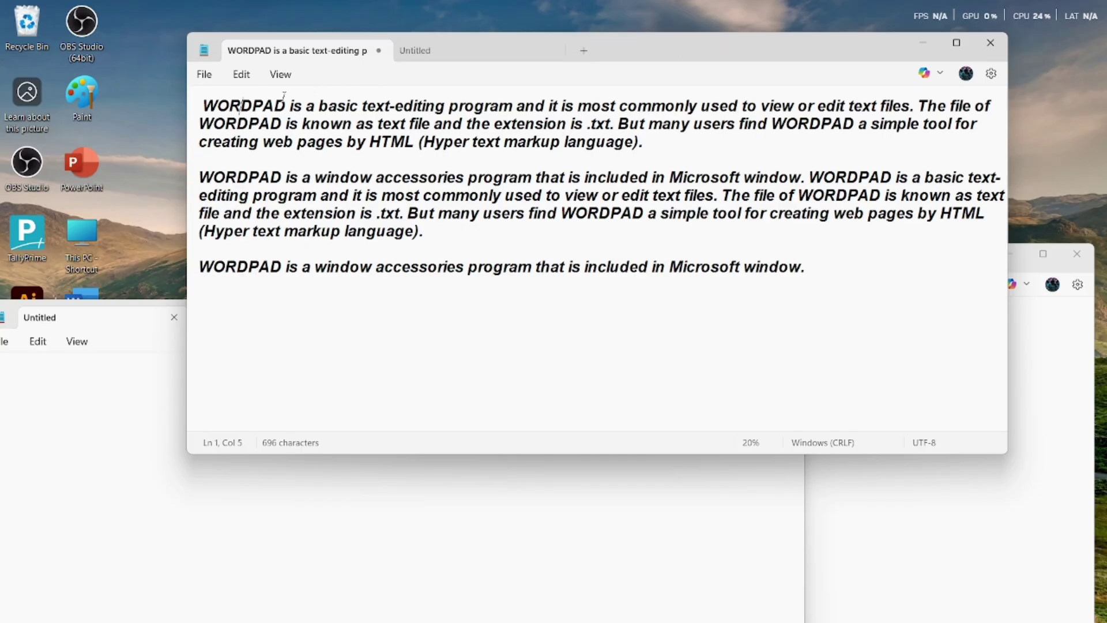
- Start saving the WORDPAD document and choose the MS Word folder on Local Disk (B:) as its location
{"action": "left_click", "coordinate": [208, 76]}
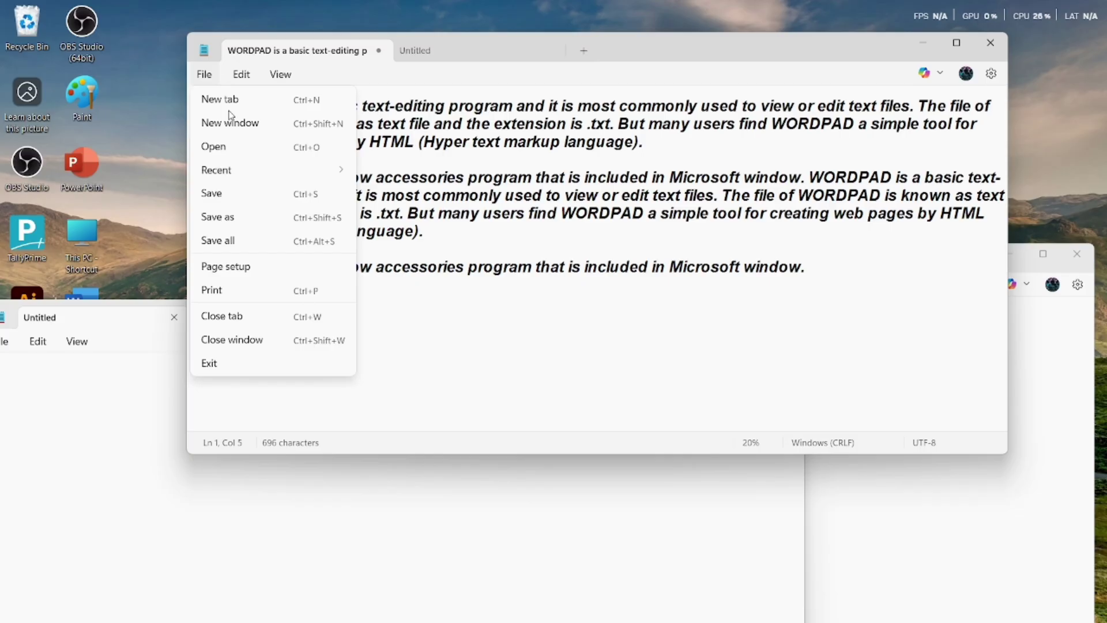
{"action": "mouse_move", "coordinate": [250, 179]}
{"action": "left_click", "coordinate": [280, 196]}
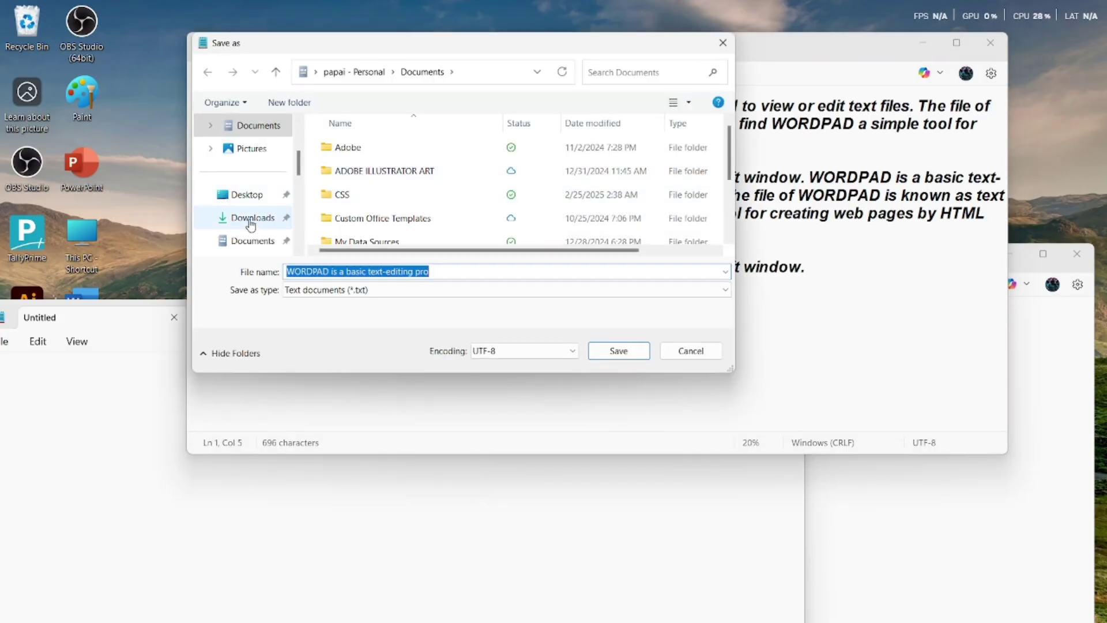
{"action": "scroll", "coordinate": [250, 225], "scroll_direction": "down", "scroll_amount": 5}
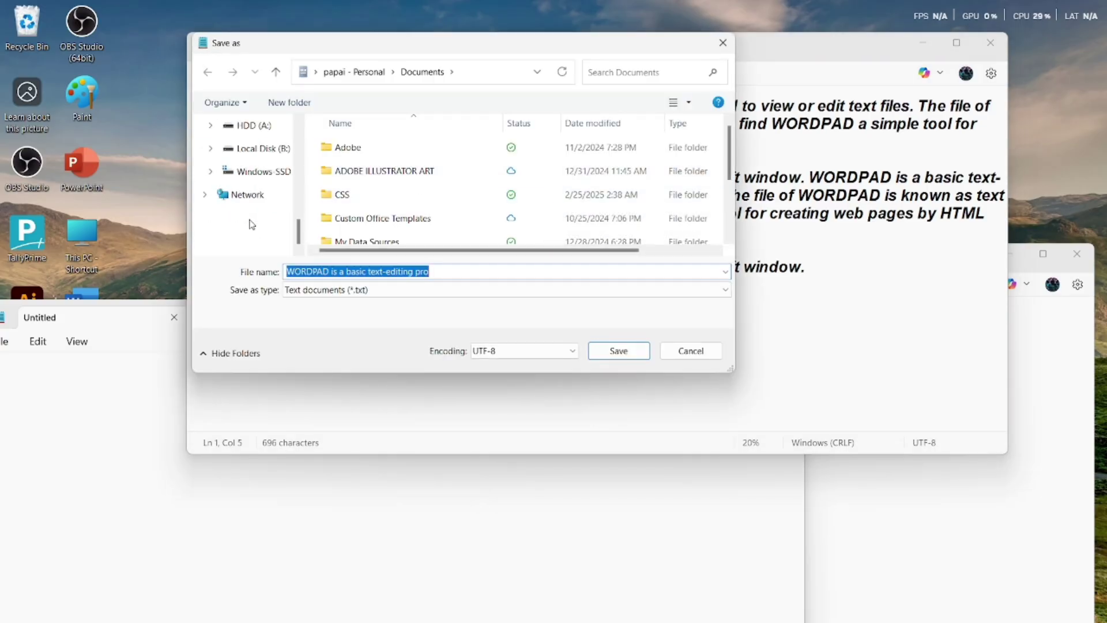
{"action": "left_click", "coordinate": [253, 148]}
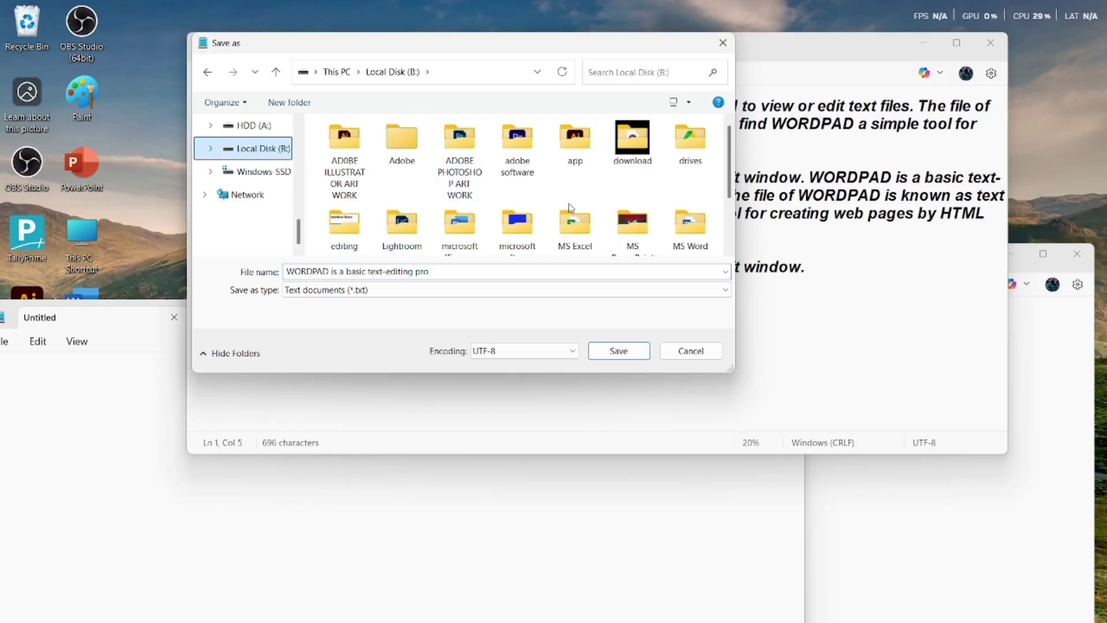
{"action": "scroll", "coordinate": [569, 203], "scroll_direction": "down", "scroll_amount": 1}
{"action": "scroll", "coordinate": [570, 208], "scroll_direction": "down", "scroll_amount": 1}
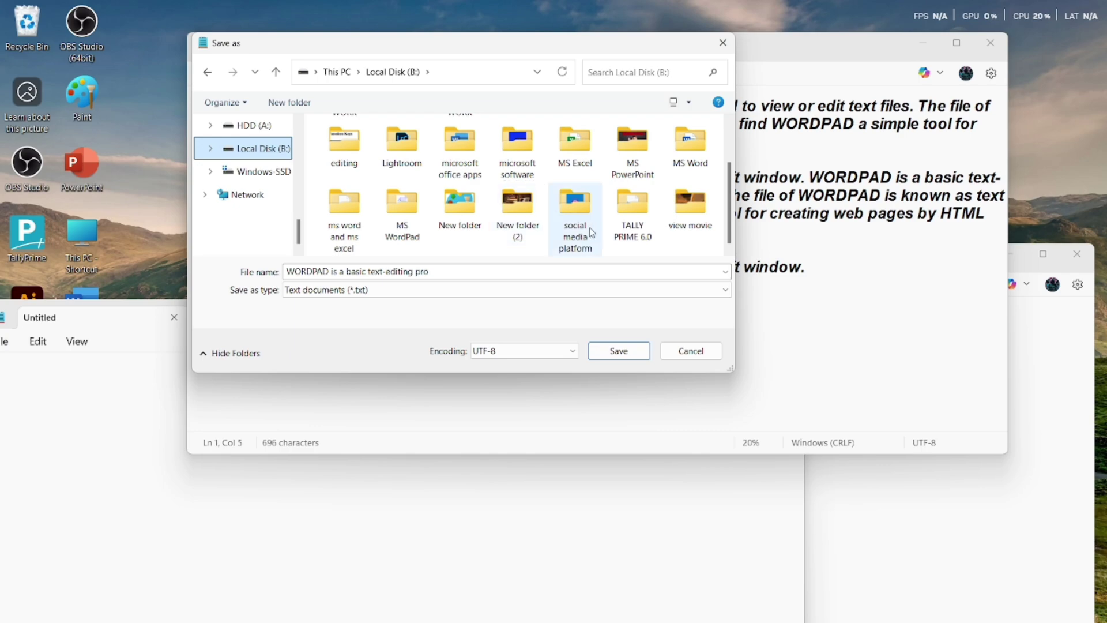
{"action": "double_click", "coordinate": [687, 162]}
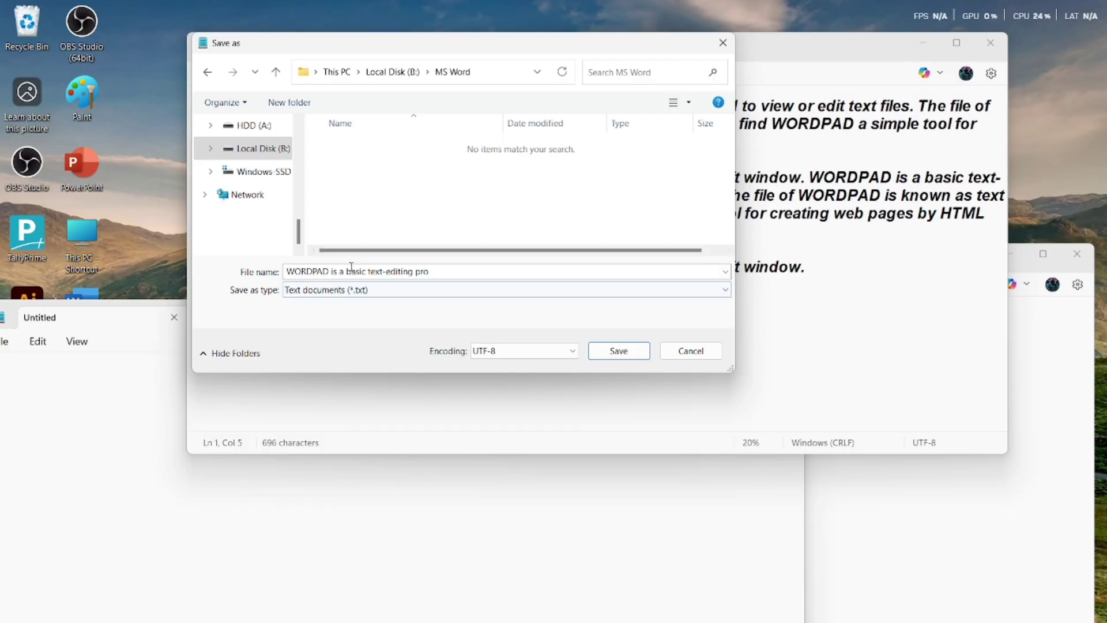
- Name the file NOTEPAD DOCUMENT and save it as a text document with UTF-8 encoding
{"action": "left_click", "coordinate": [443, 267]}
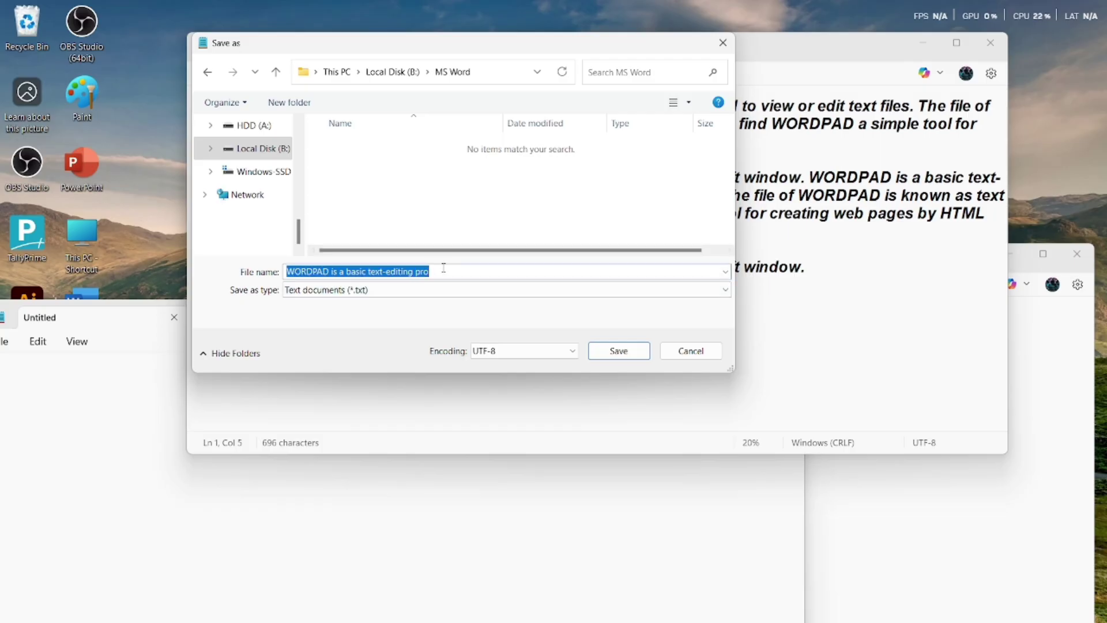
{"action": "key", "text": "BackSpace"}
{"action": "type", "text": "NOTEPAD "}
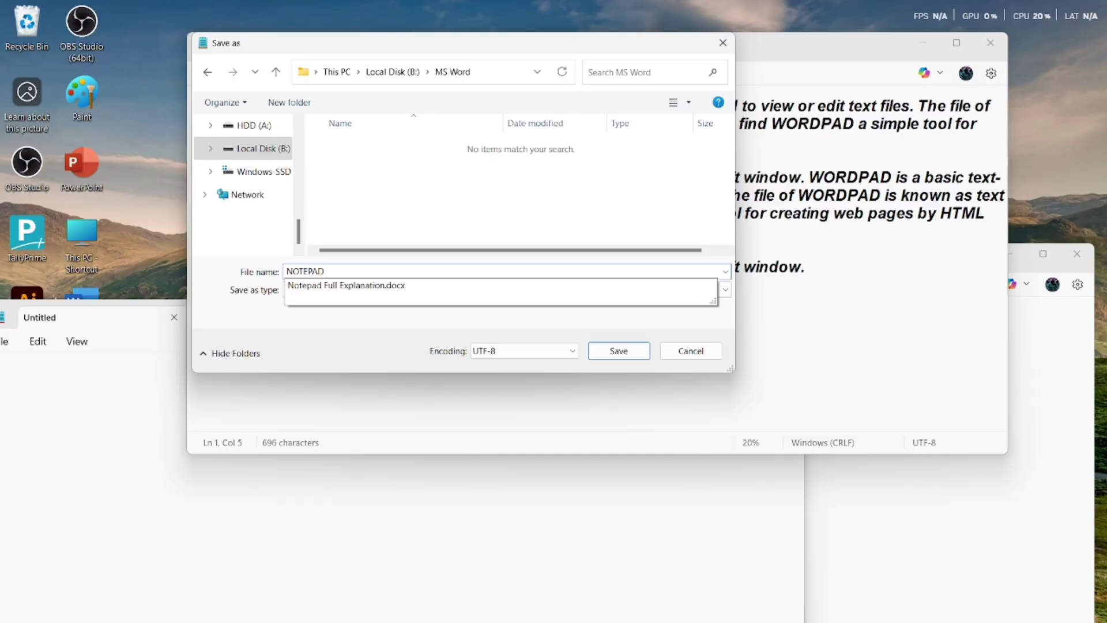
{"action": "type", "text": "DOCUMENT"}
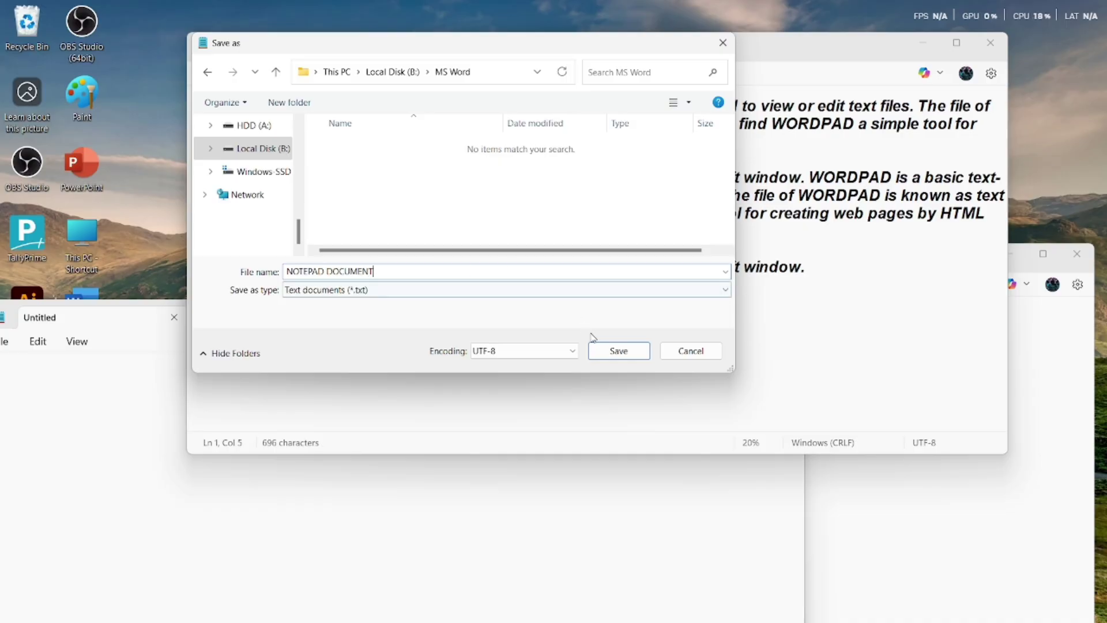
{"action": "left_click", "coordinate": [618, 351]}
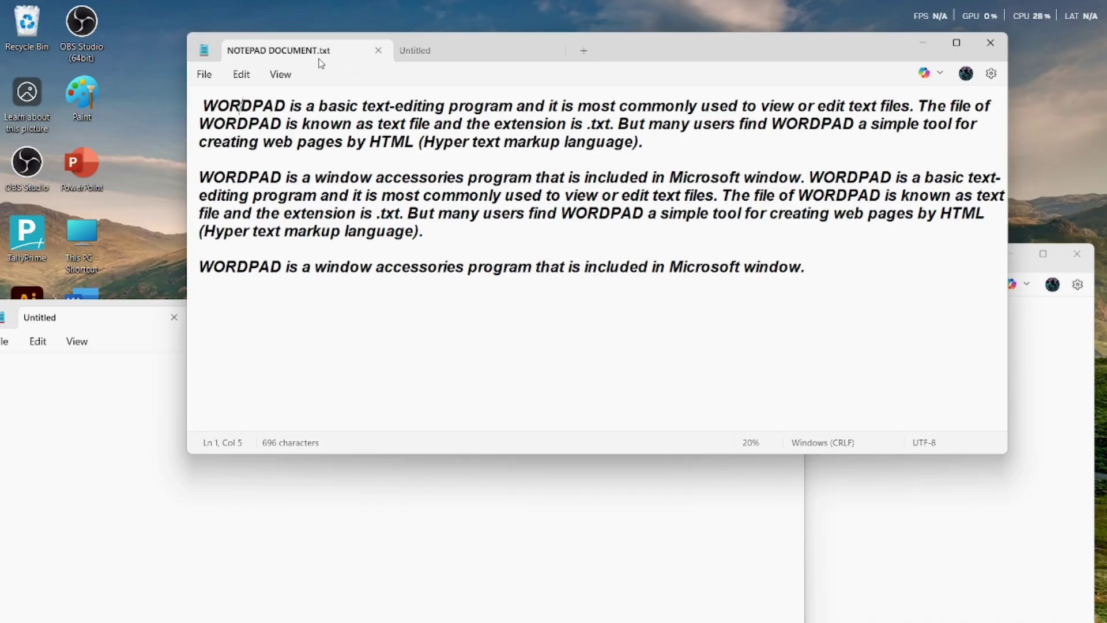
- Save a copy of the document as NOTEPAD DOCUMENT 1 in the MS Excel folder on Local Disk (B:)
{"action": "left_click", "coordinate": [215, 80]}
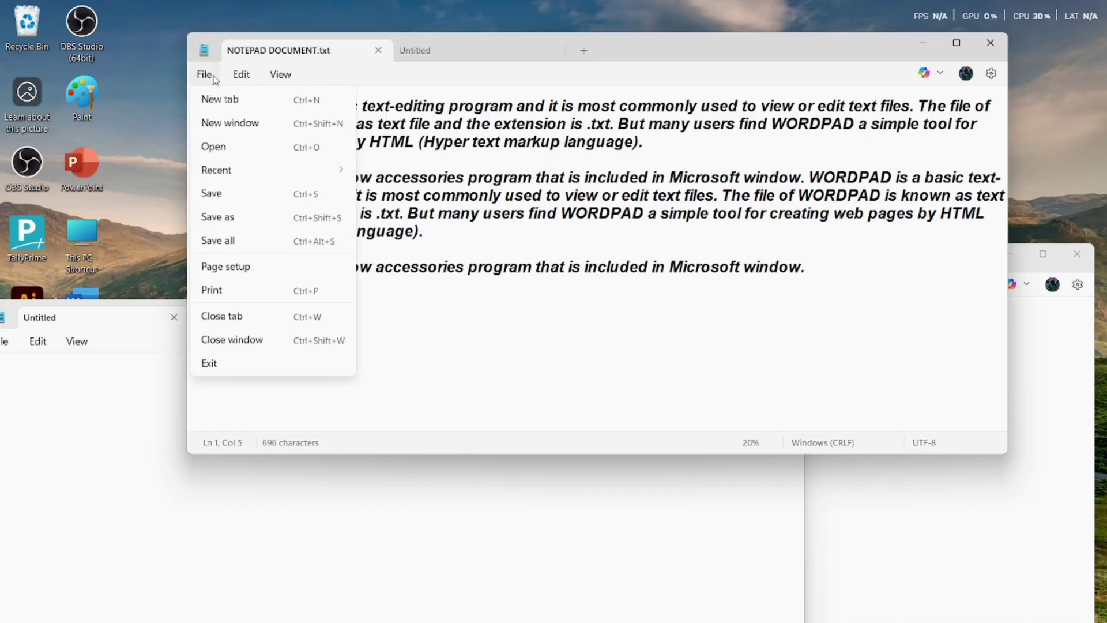
{"action": "left_click", "coordinate": [263, 222]}
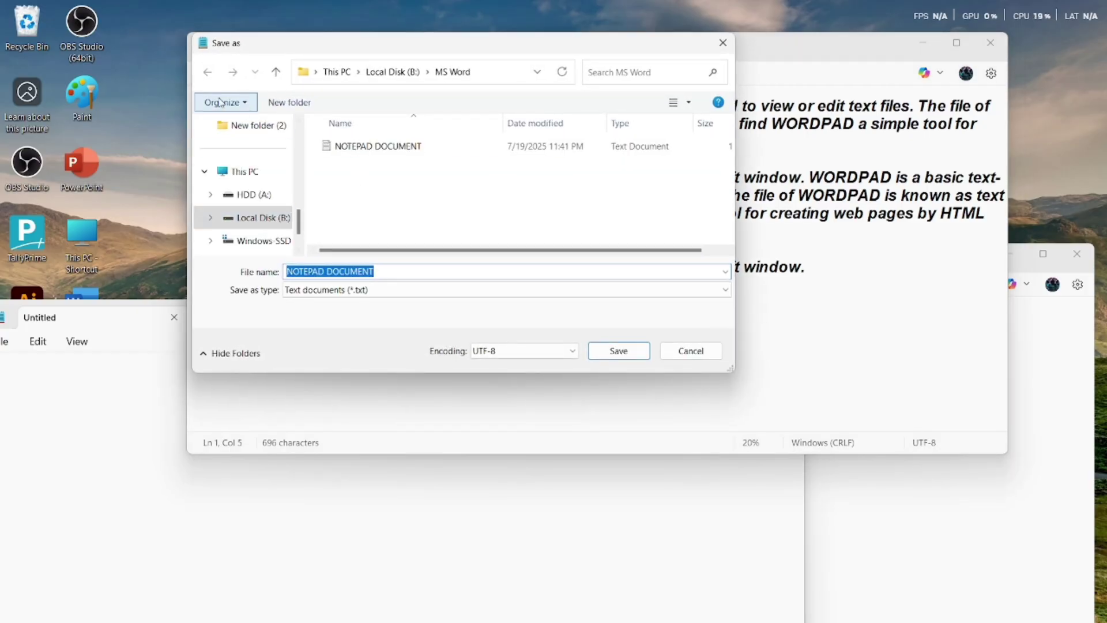
{"action": "left_click", "coordinate": [231, 218]}
{"action": "scroll", "coordinate": [456, 218], "scroll_direction": "down", "scroll_amount": 1}
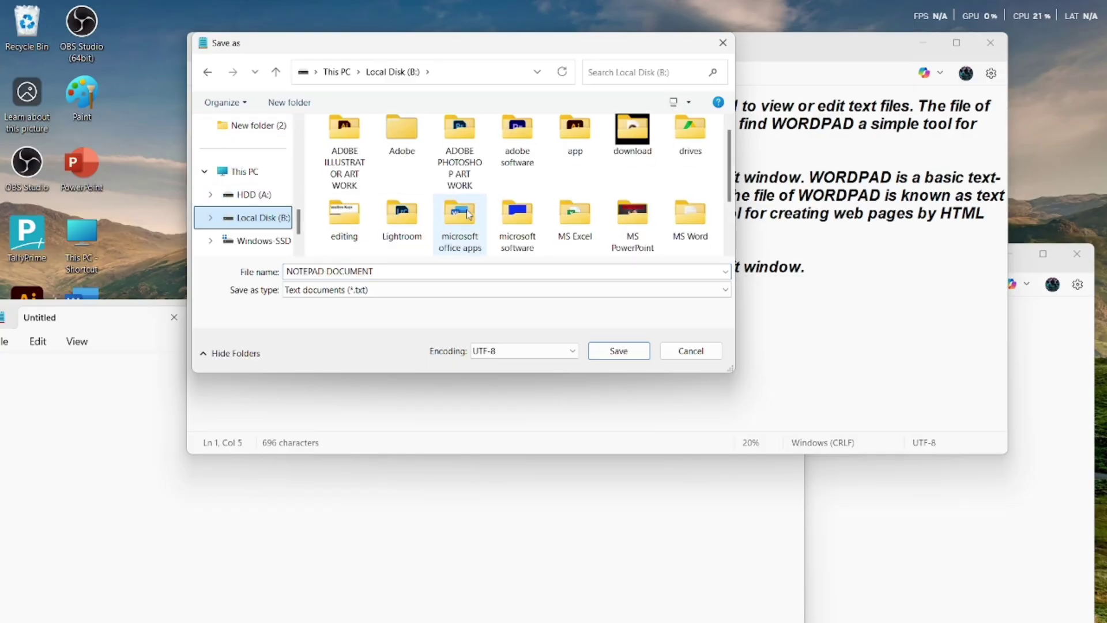
{"action": "double_click", "coordinate": [582, 218]}
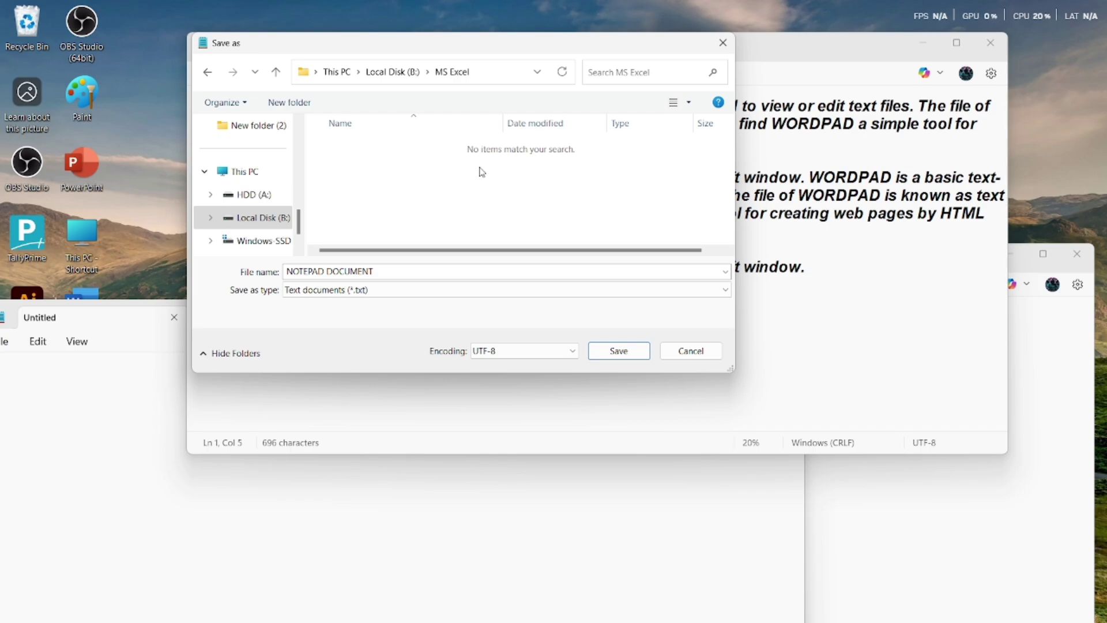
{"action": "left_click", "coordinate": [386, 275]}
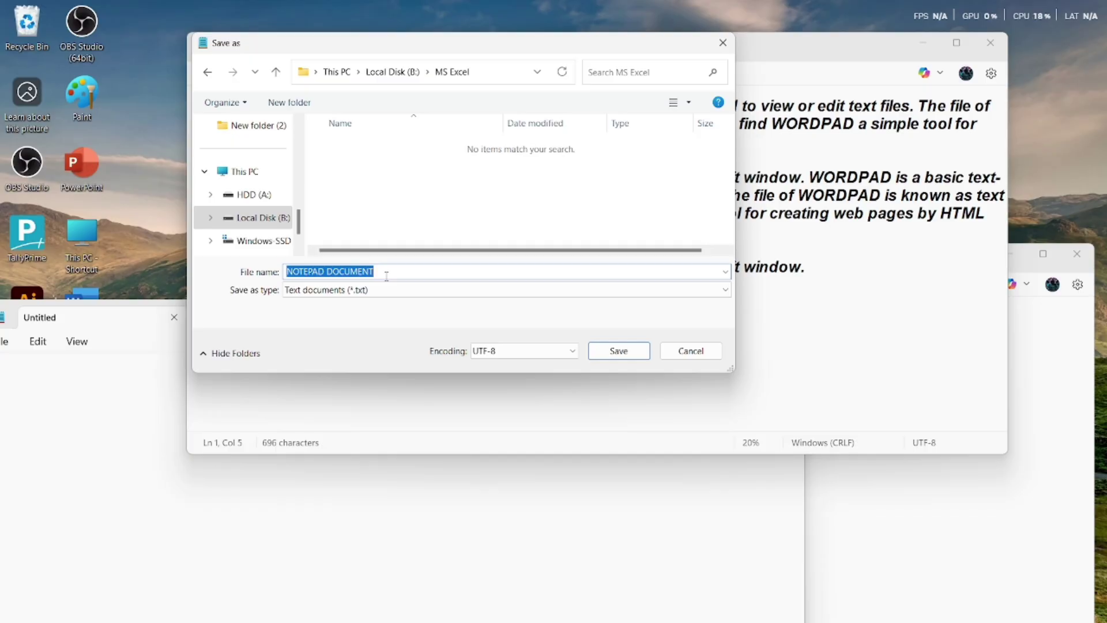
{"action": "left_click", "coordinate": [386, 275]}
{"action": "type", "text": "1"}
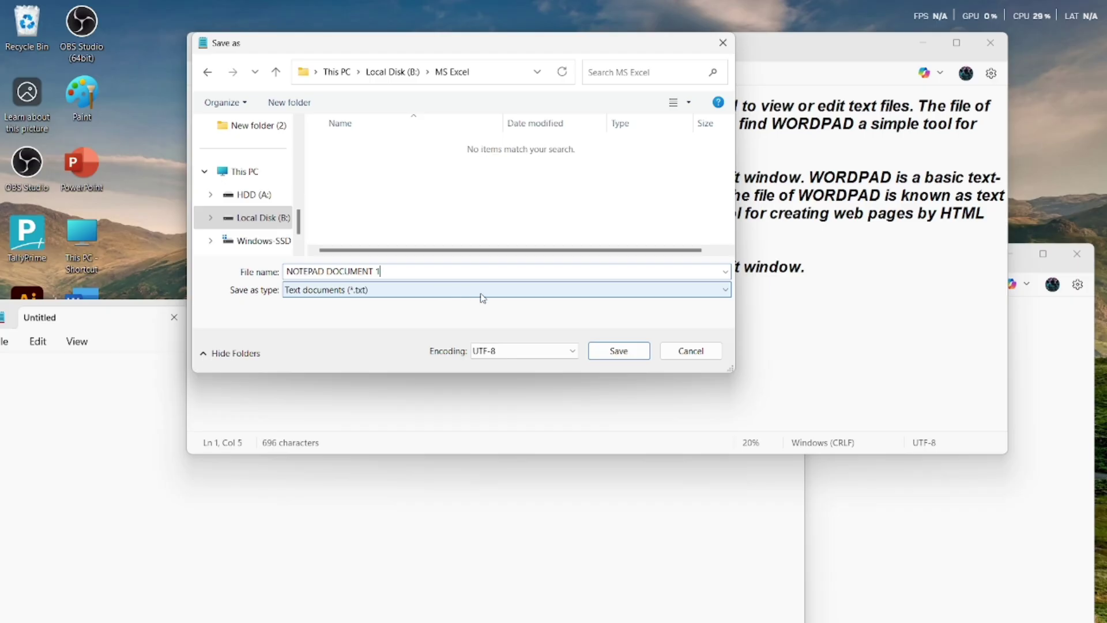
{"action": "left_click", "coordinate": [602, 352]}
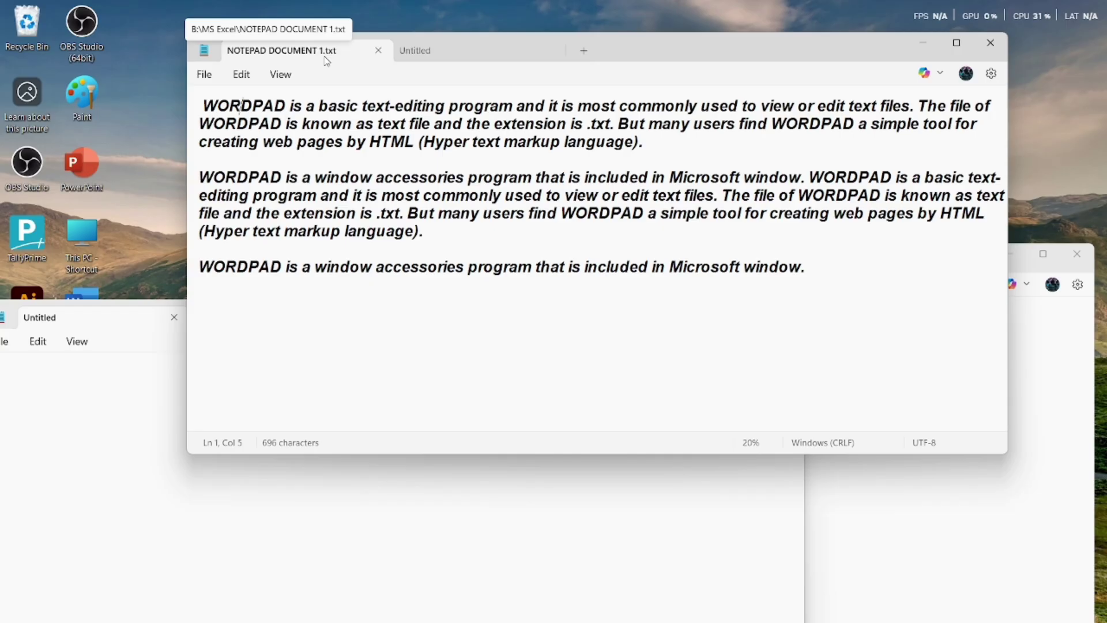
- Run Save all on the open tabs and cancel saving the Untitled document
{"action": "left_click", "coordinate": [206, 76]}
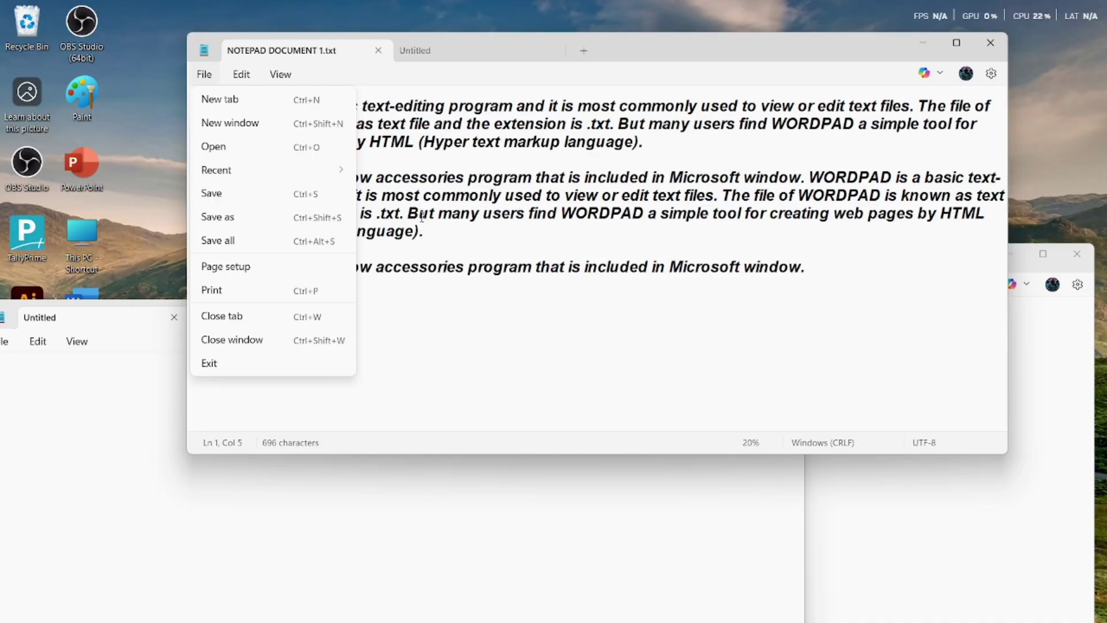
{"action": "left_click", "coordinate": [274, 244]}
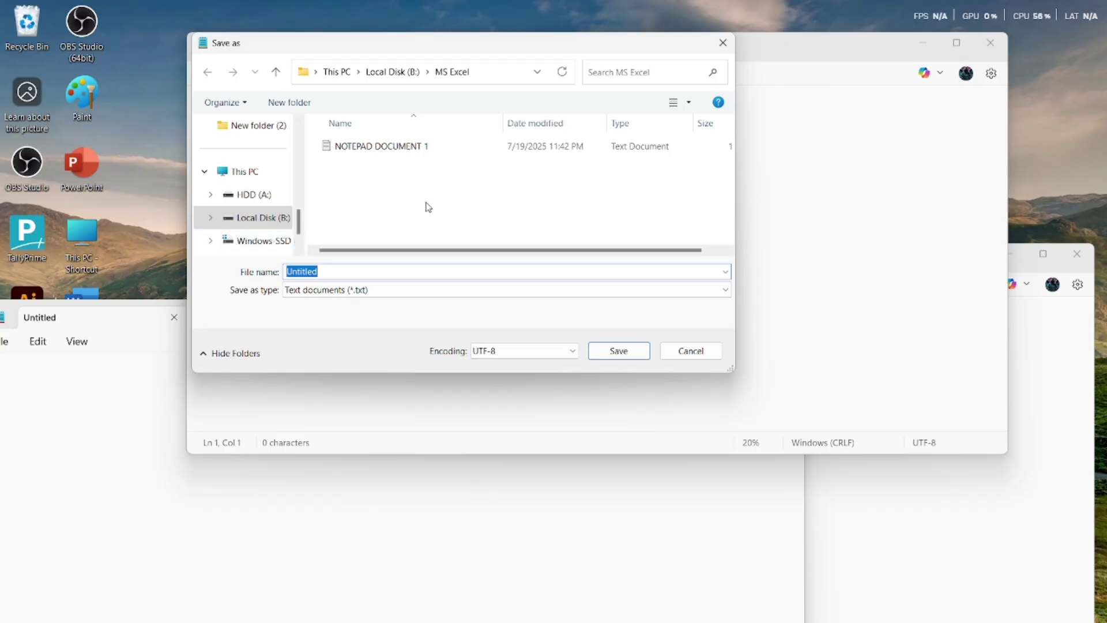
{"action": "left_click", "coordinate": [723, 43]}
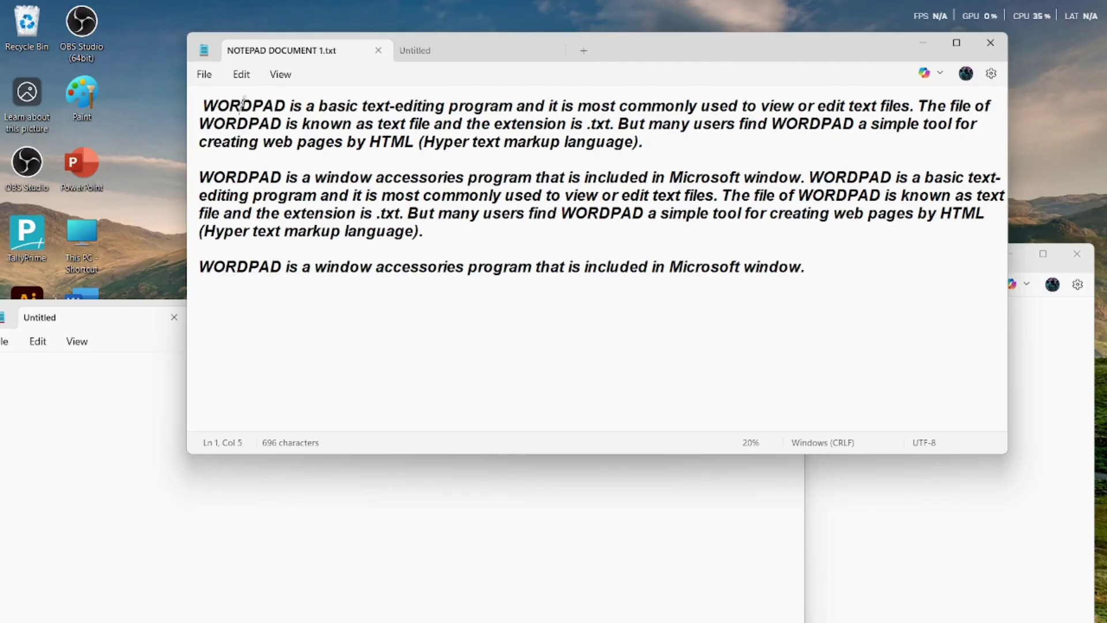
- Open Page setup for NOTEPAD DOCUMENT 1 and choose Letter as the paper size
{"action": "left_click", "coordinate": [205, 75]}
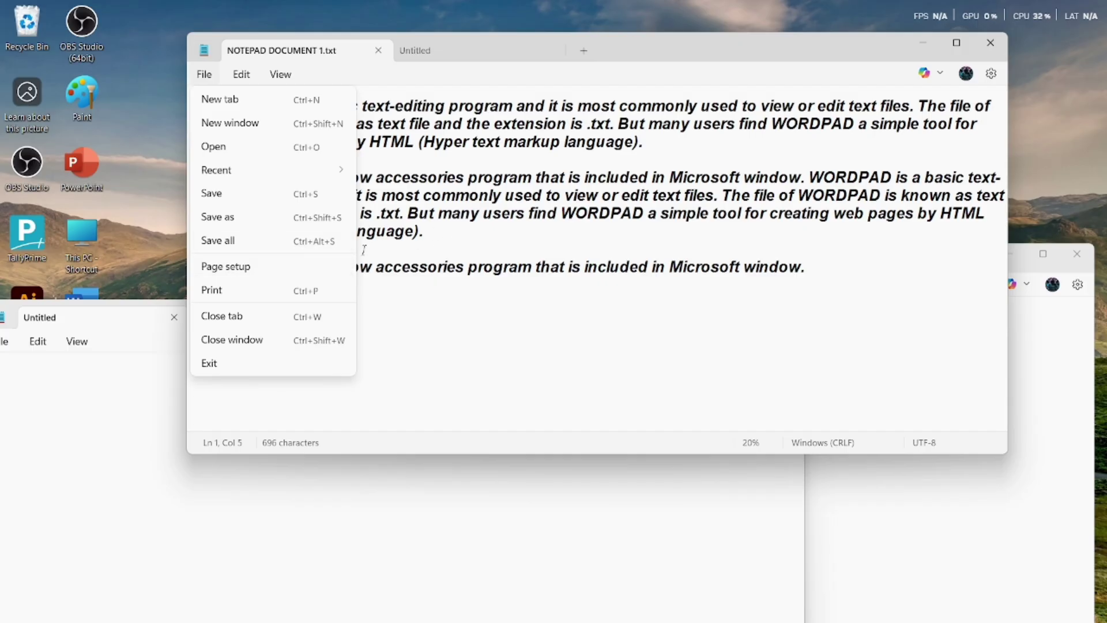
{"action": "left_click", "coordinate": [255, 267]}
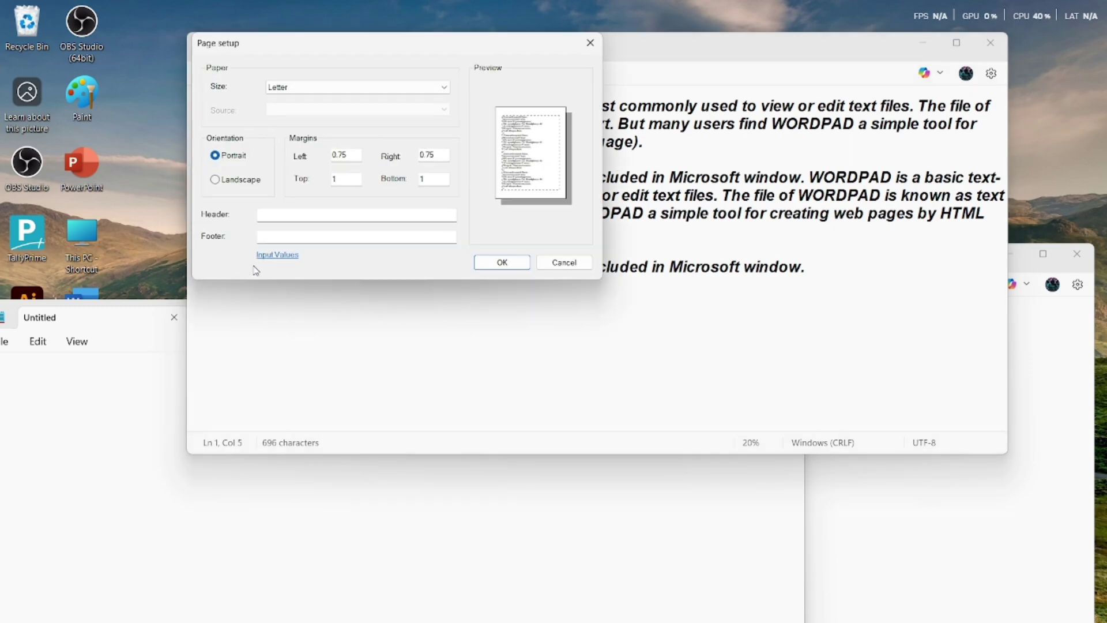
{"action": "left_click_drag", "start_coordinate": [438, 43], "coordinate": [648, 134]}
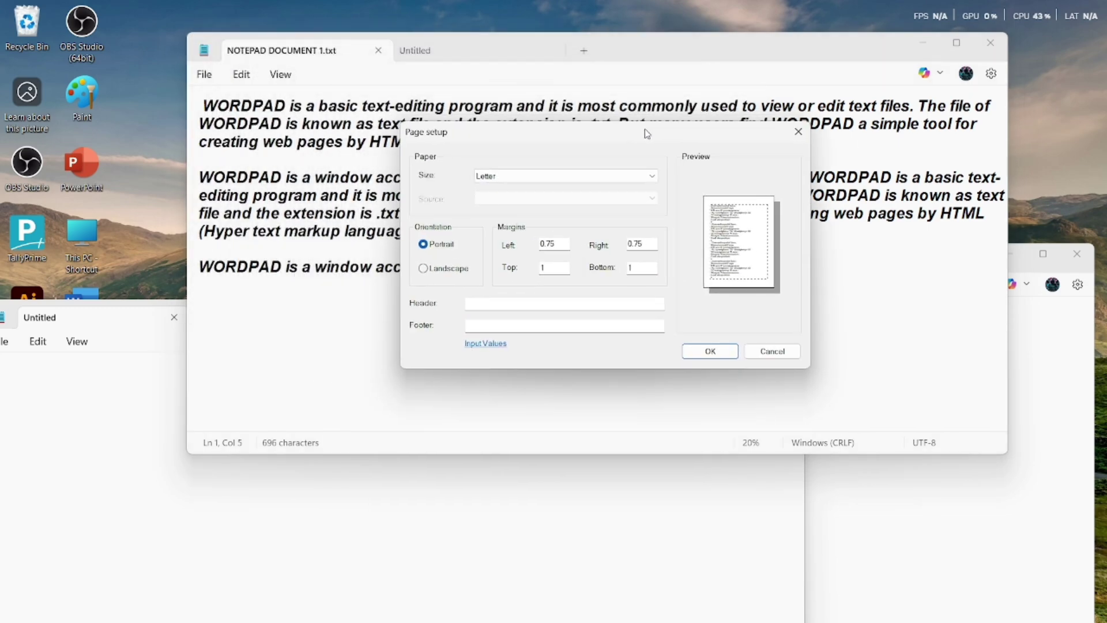
{"action": "left_click", "coordinate": [654, 180]}
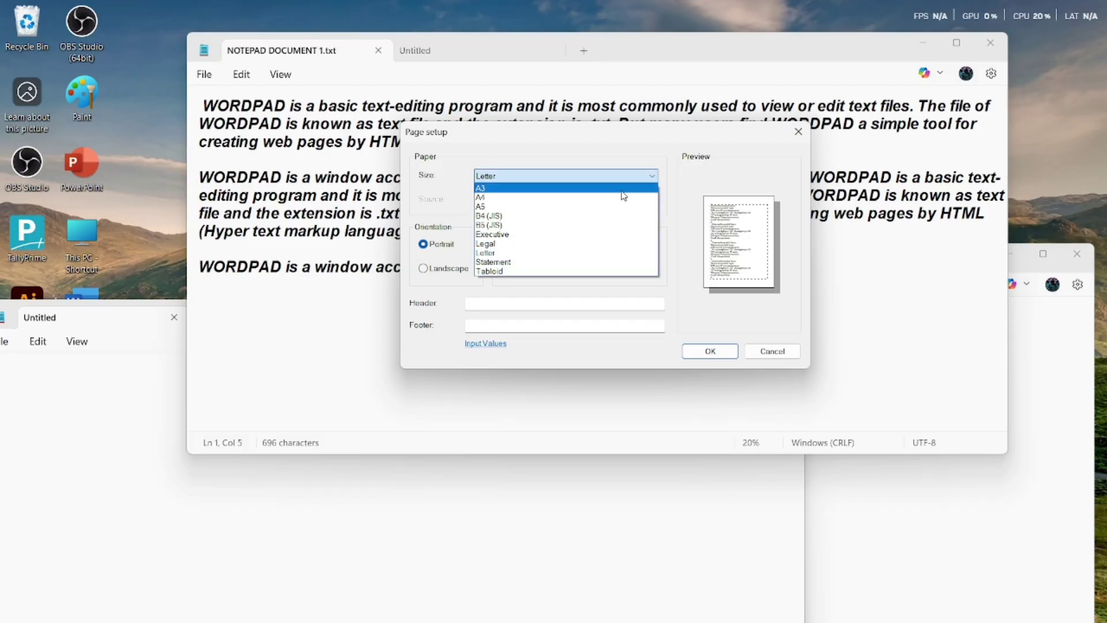
{"action": "left_click", "coordinate": [600, 254]}
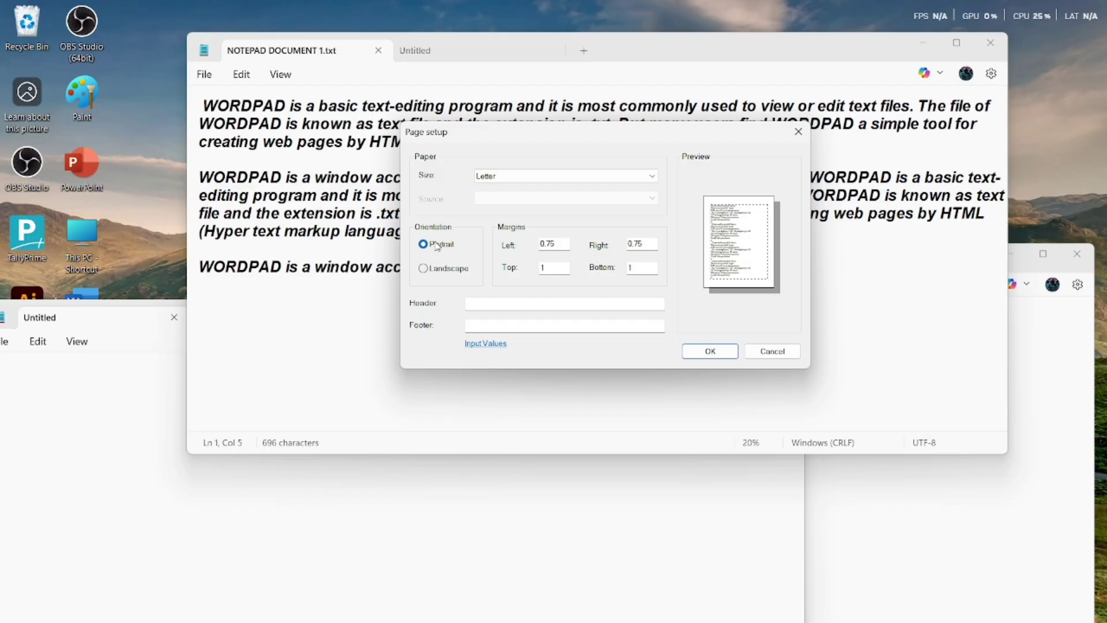
- Preview the Landscape orientation, set the page back to Portrait, and apply the page setup
{"action": "left_click", "coordinate": [424, 268]}
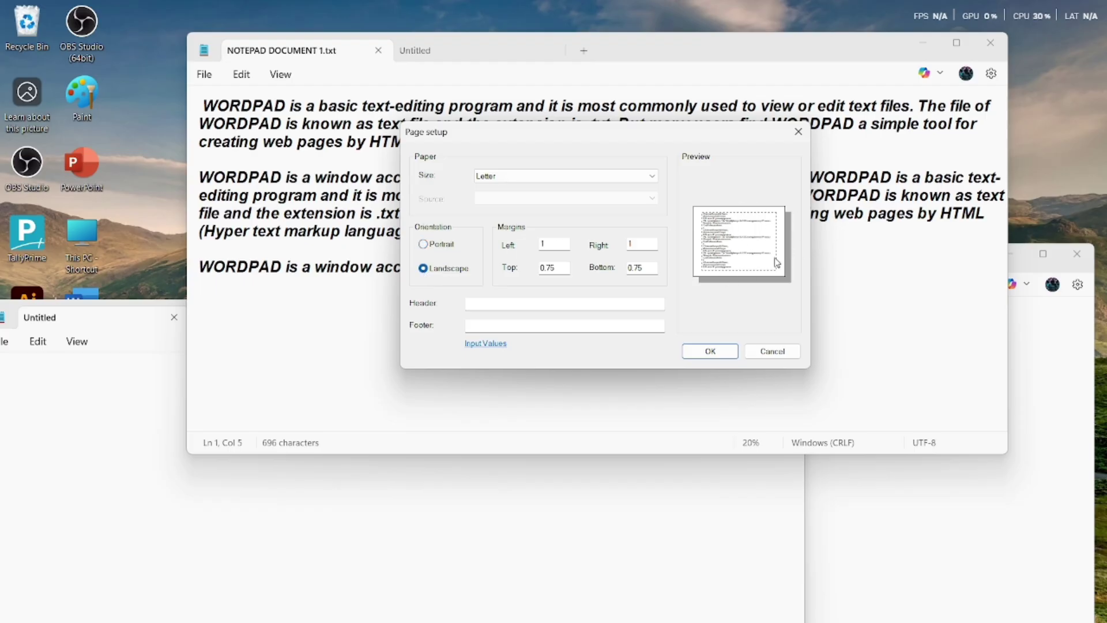
{"action": "left_click", "coordinate": [440, 249]}
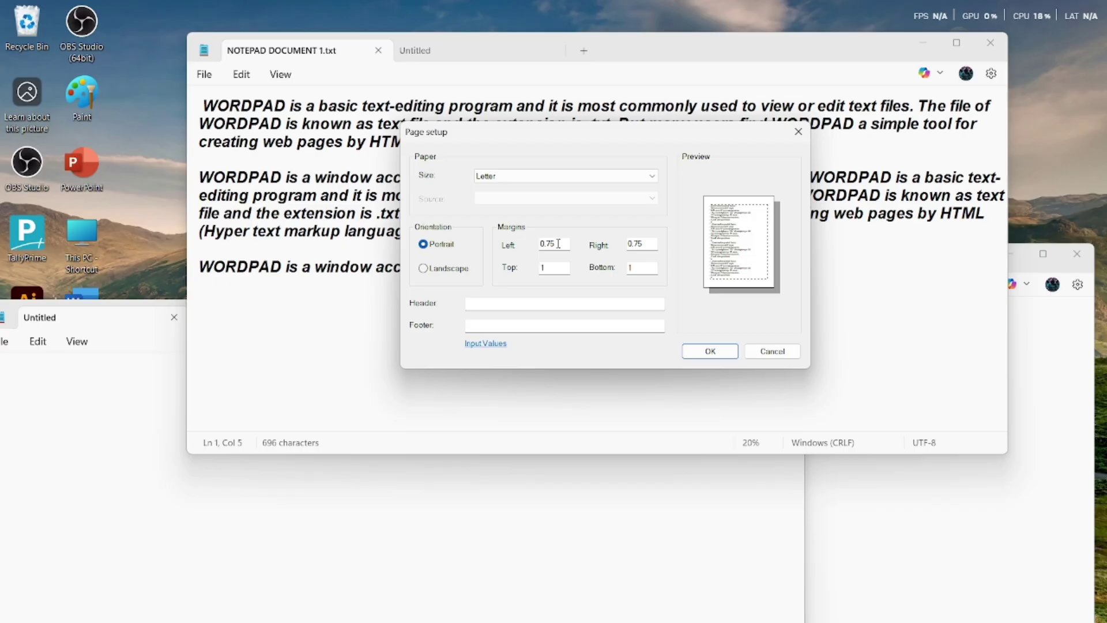
{"action": "left_click", "coordinate": [493, 305]}
{"action": "left_click", "coordinate": [503, 327]}
{"action": "left_click", "coordinate": [709, 352]}
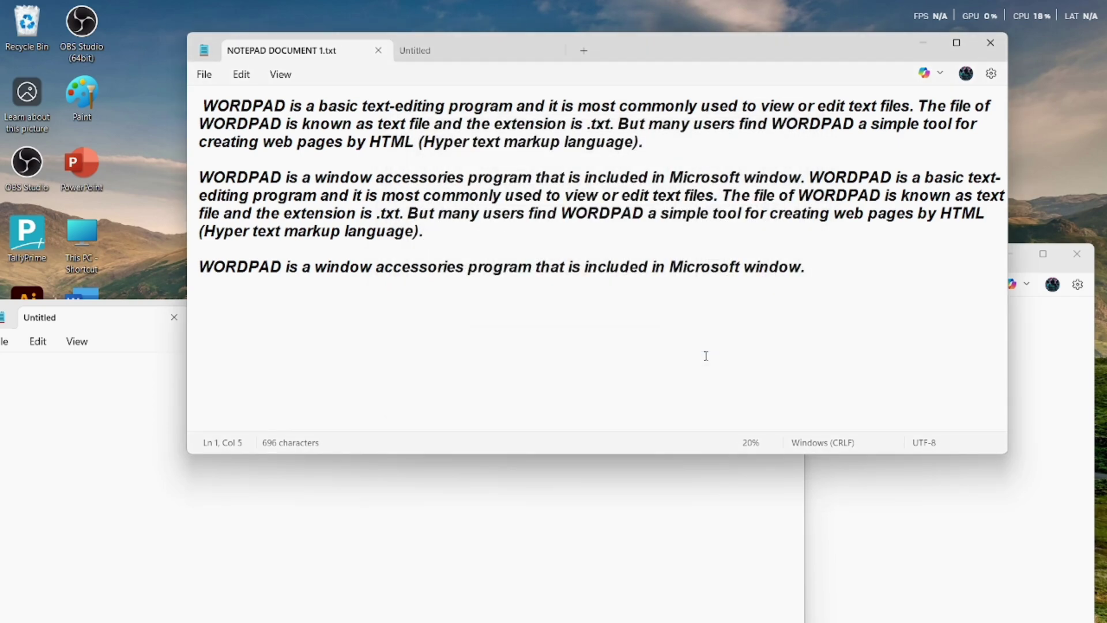
- View the Print settings for NOTEPAD DOCUMENT 1 and leave them without printing
{"action": "left_click", "coordinate": [206, 83]}
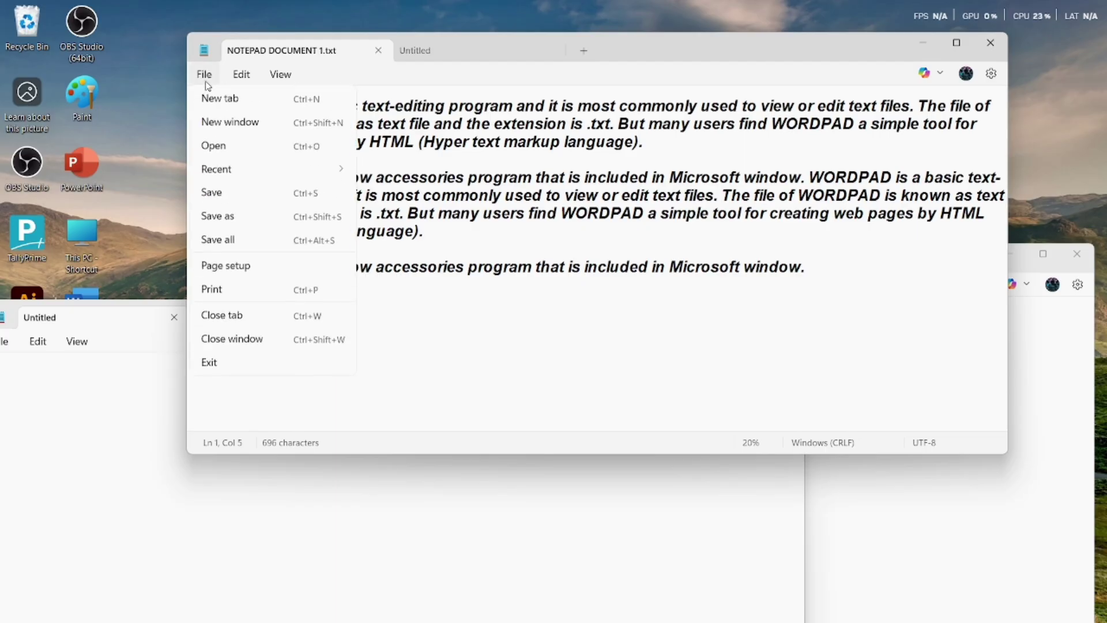
{"action": "left_click", "coordinate": [292, 296]}
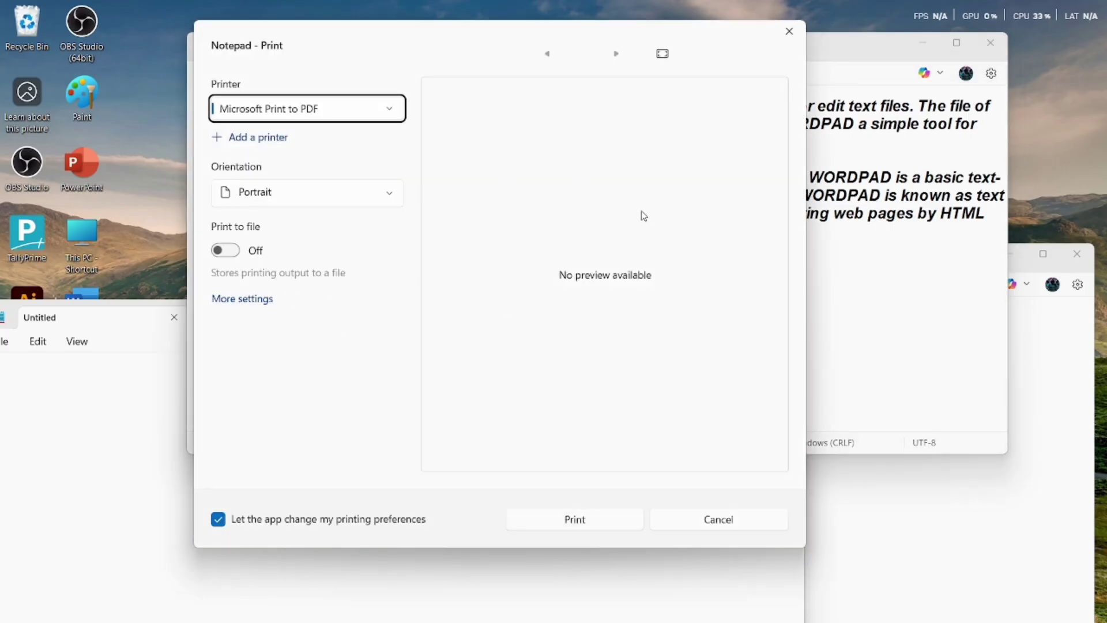
{"action": "left_click", "coordinate": [795, 34]}
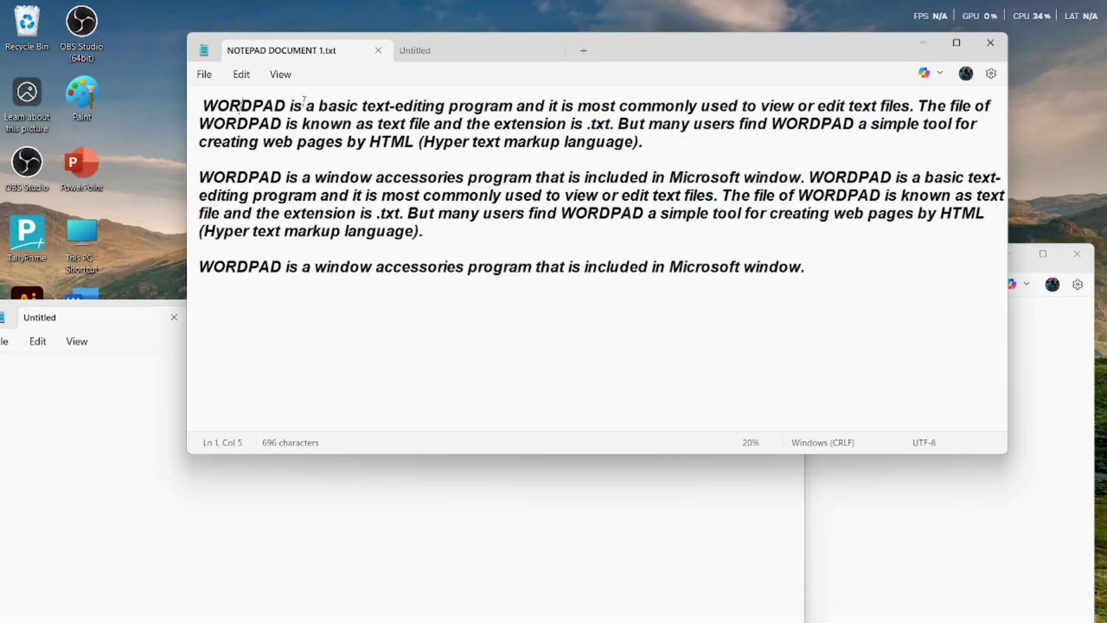
- Switch to the Untitled tab beside NOTEPAD DOCUMENT 1 and close it with the Close tab command
{"action": "left_click", "coordinate": [210, 80]}
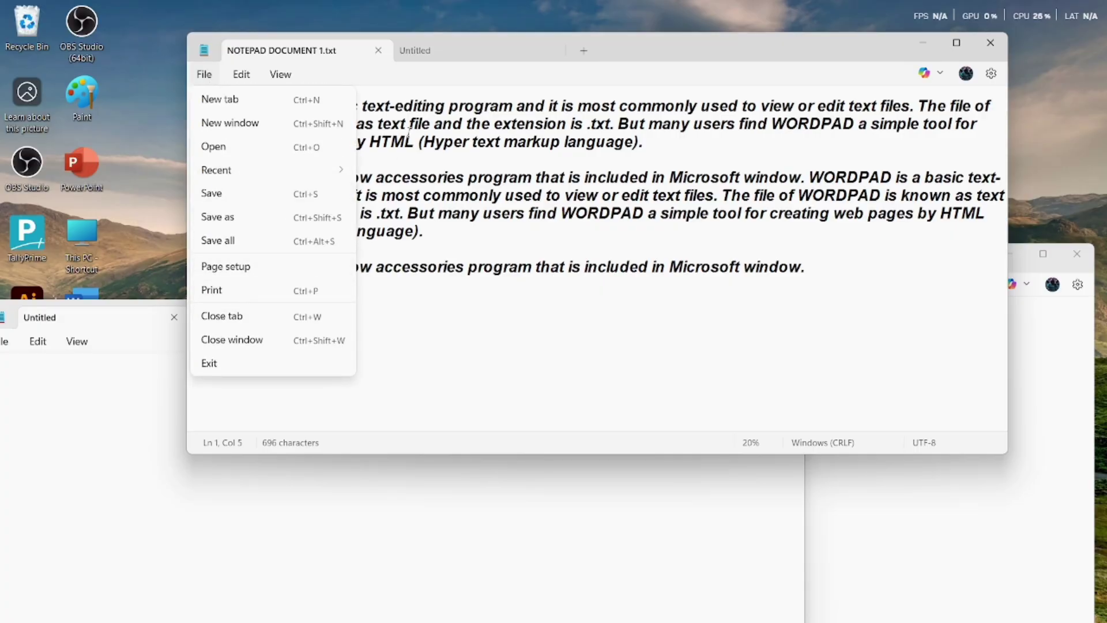
{"action": "left_click", "coordinate": [476, 50]}
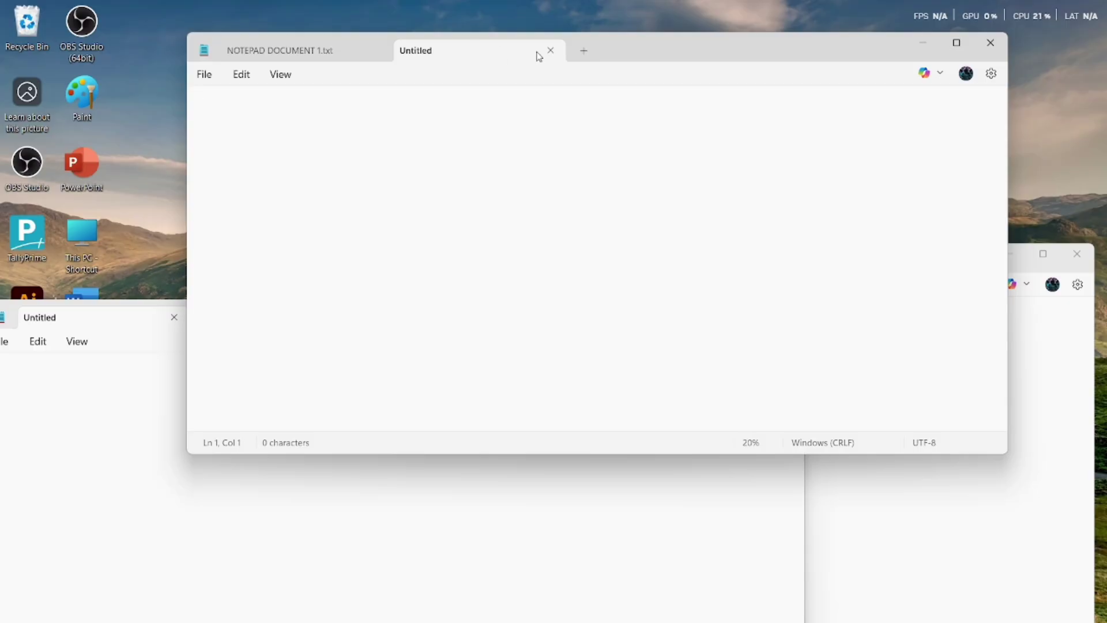
{"action": "left_click", "coordinate": [204, 75]}
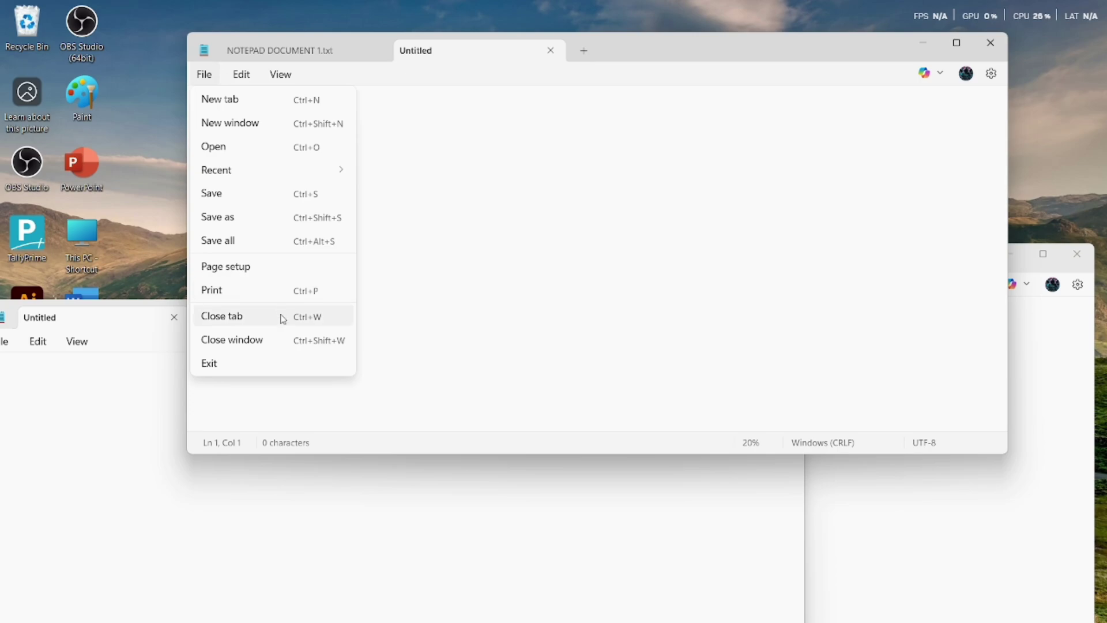
{"action": "left_click", "coordinate": [282, 319]}
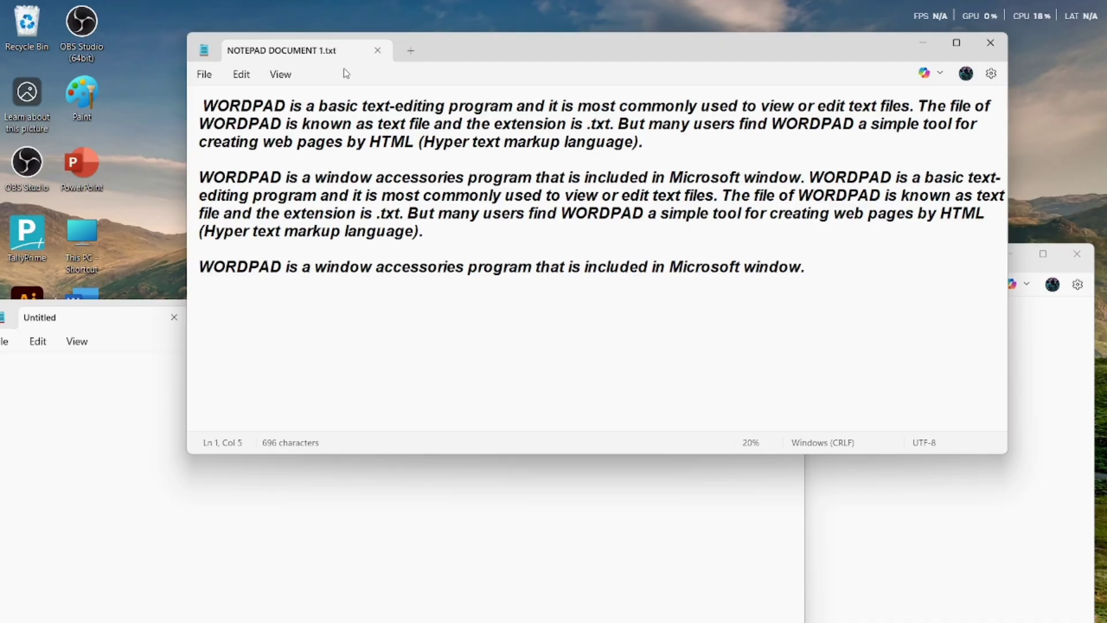
- Close both separate Untitled Notepad windows with the Close window command, leaving the NOTEPAD DOCUMENT 1 window open
{"action": "left_click", "coordinate": [204, 74]}
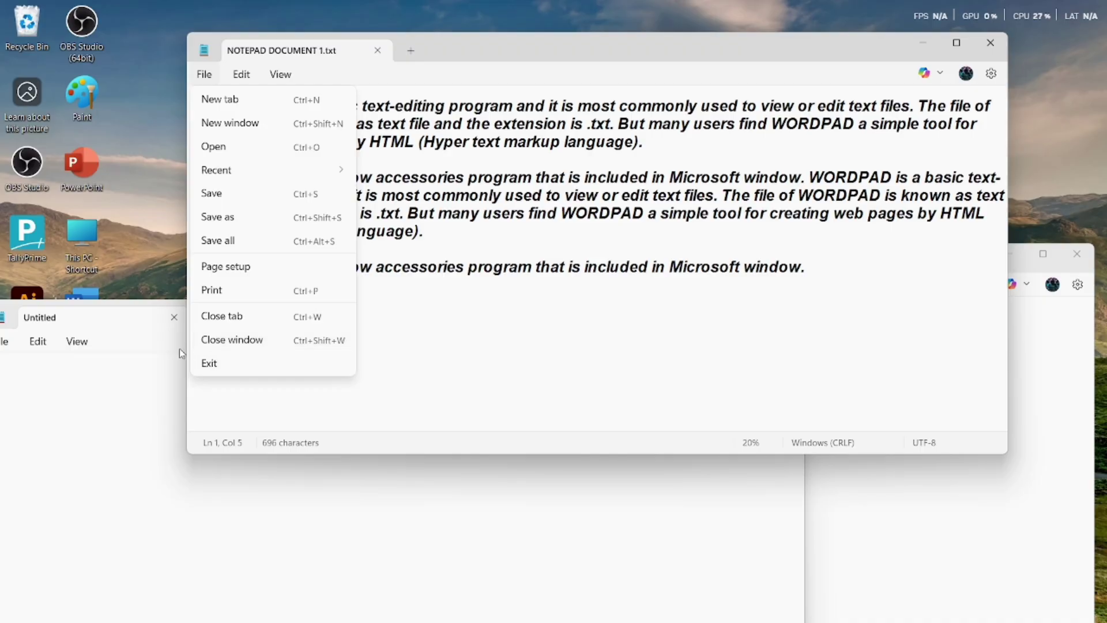
{"action": "left_click", "coordinate": [327, 505]}
{"action": "left_click_drag", "start_coordinate": [316, 317], "coordinate": [447, 299]}
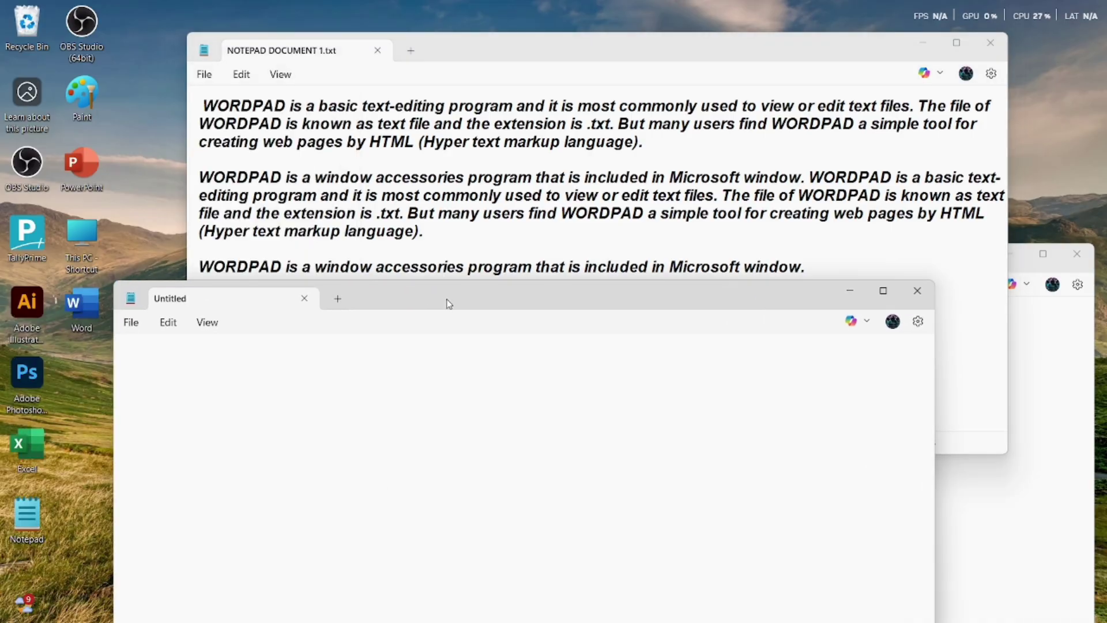
{"action": "left_click", "coordinate": [131, 322]}
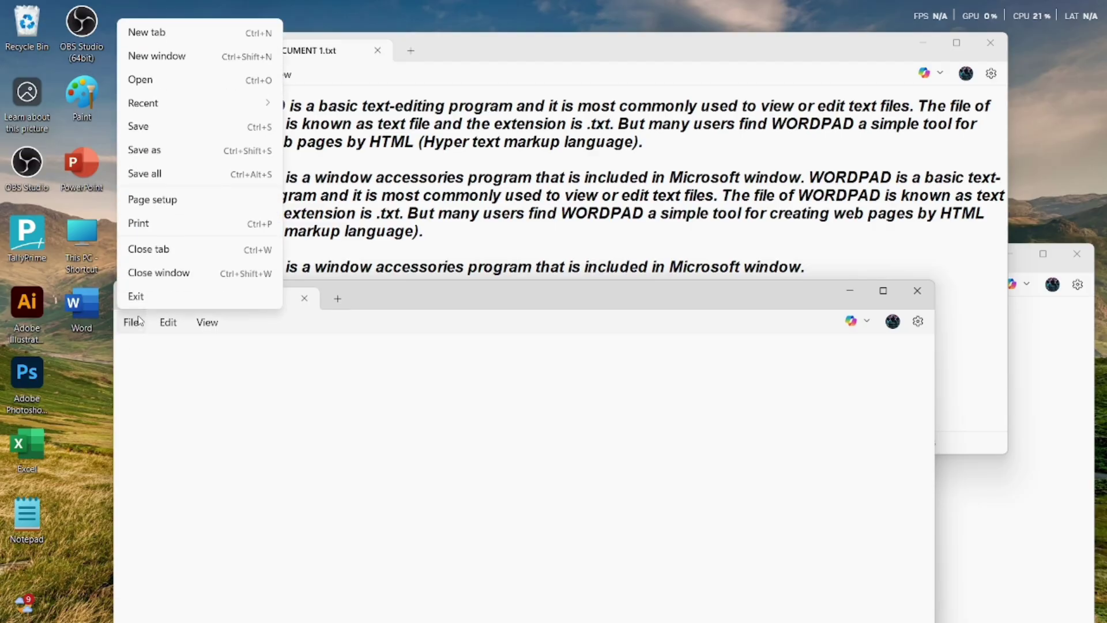
{"action": "left_click", "coordinate": [162, 272]}
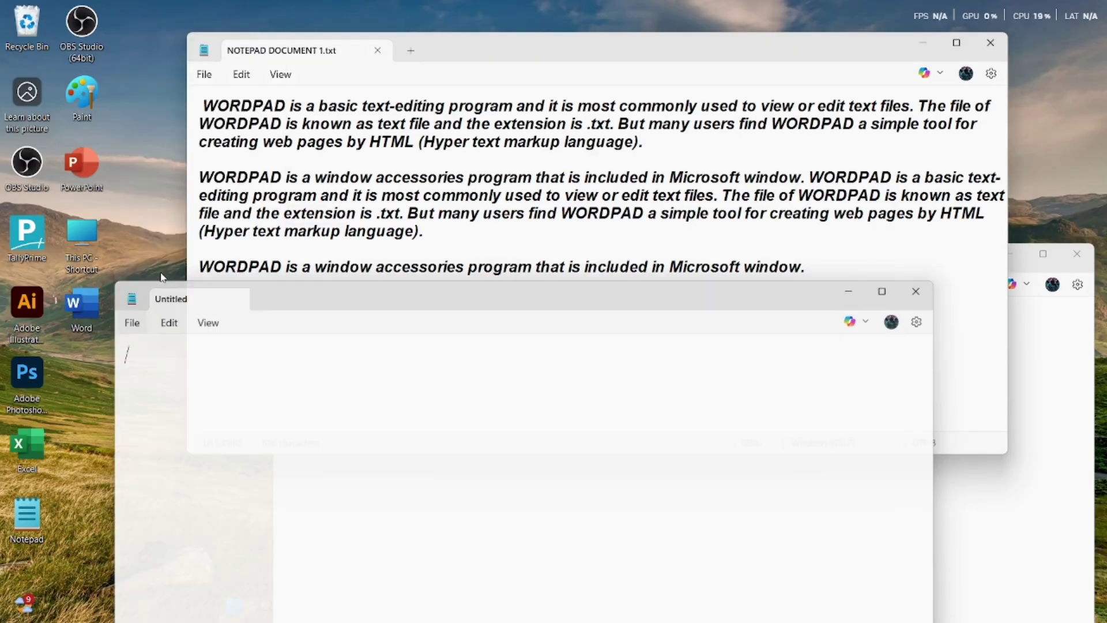
{"action": "left_click", "coordinate": [659, 527]}
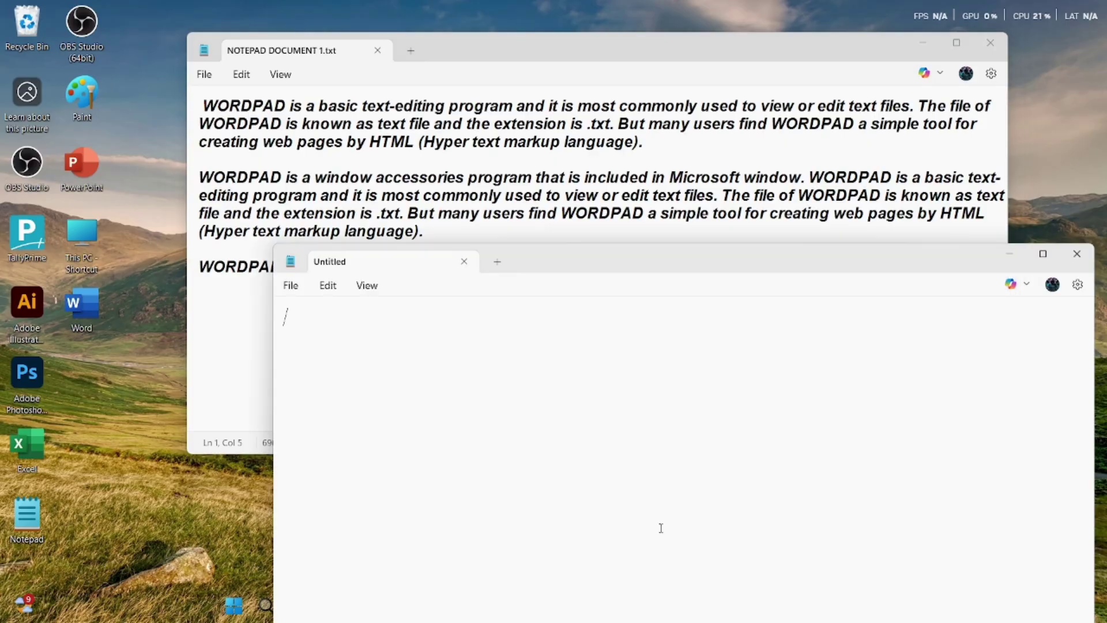
{"action": "left_click", "coordinate": [291, 285]}
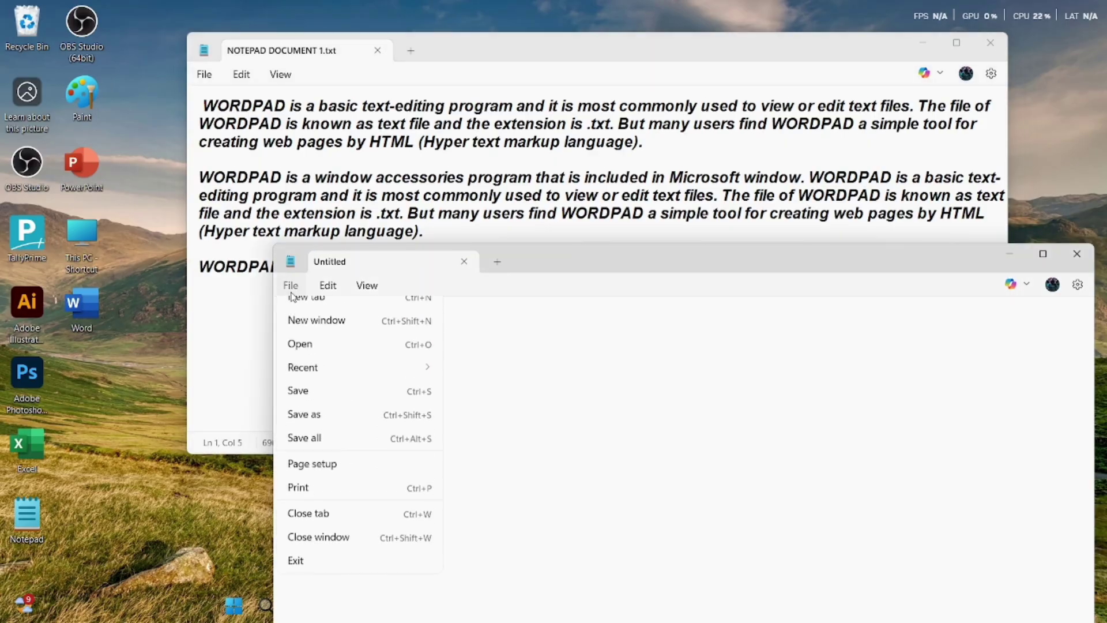
{"action": "left_click", "coordinate": [319, 551]}
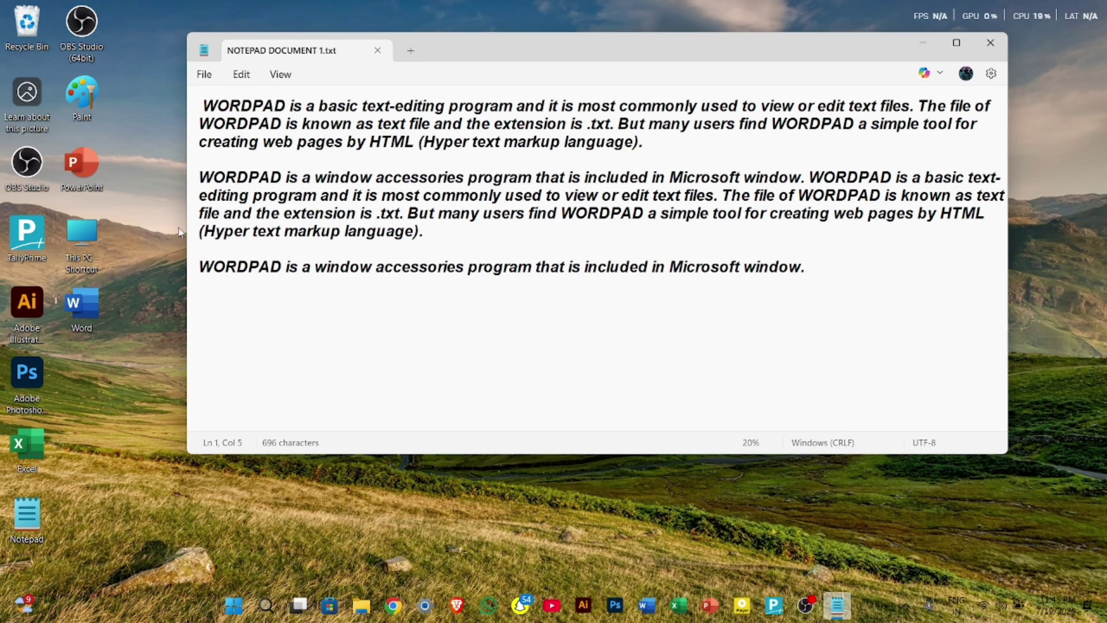
- Open a new Notepad window and use Exit from it to close the program
{"action": "left_click", "coordinate": [204, 74]}
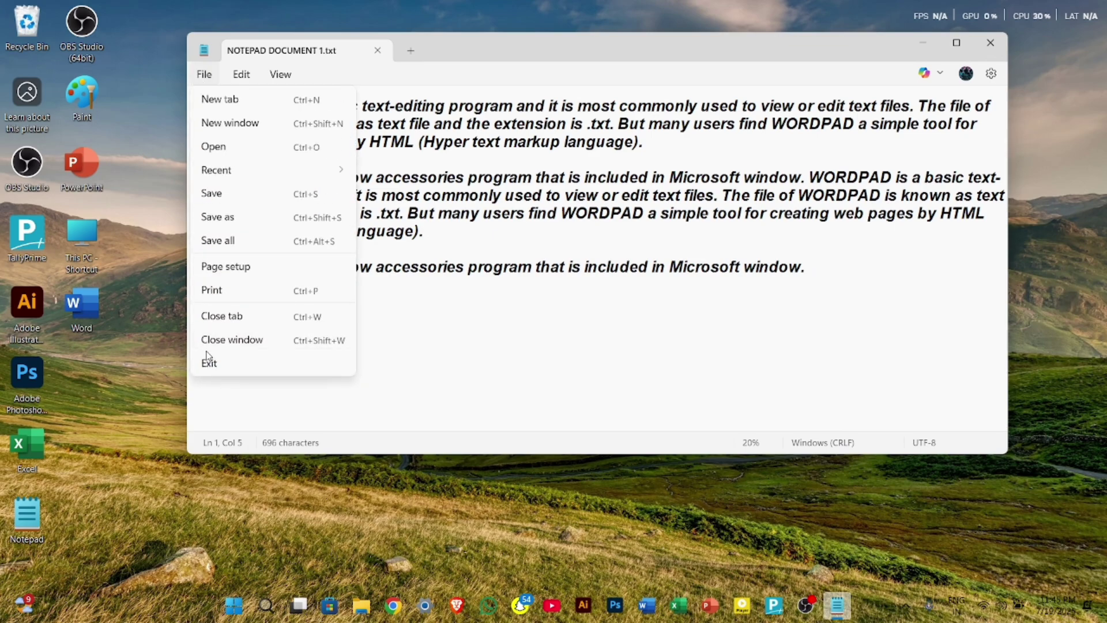
{"action": "left_click", "coordinate": [233, 122]}
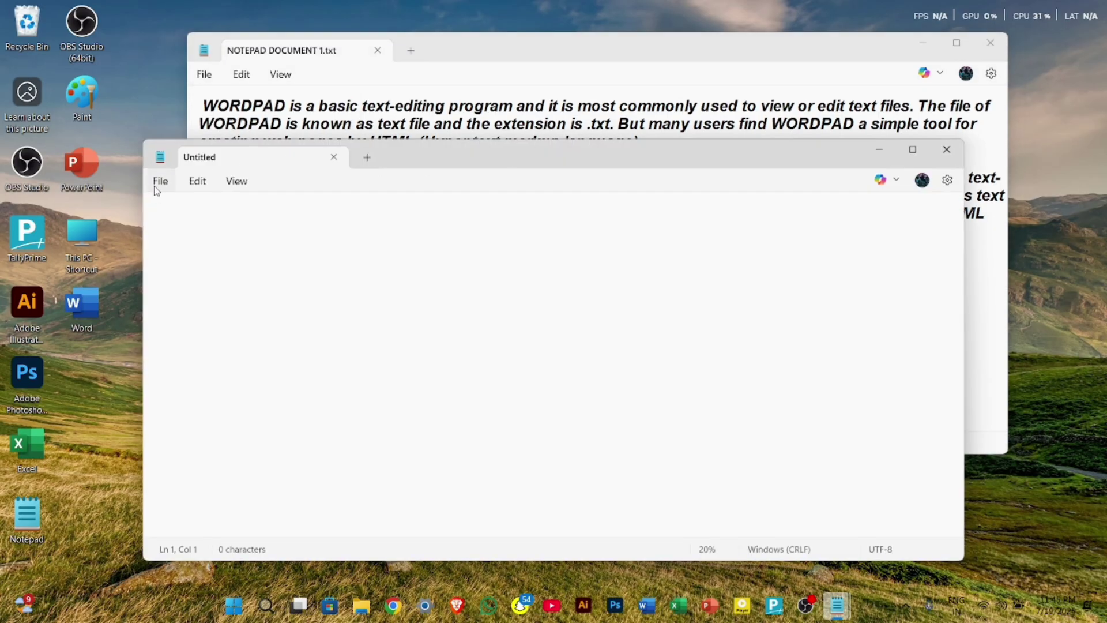
{"action": "left_click", "coordinate": [157, 186]}
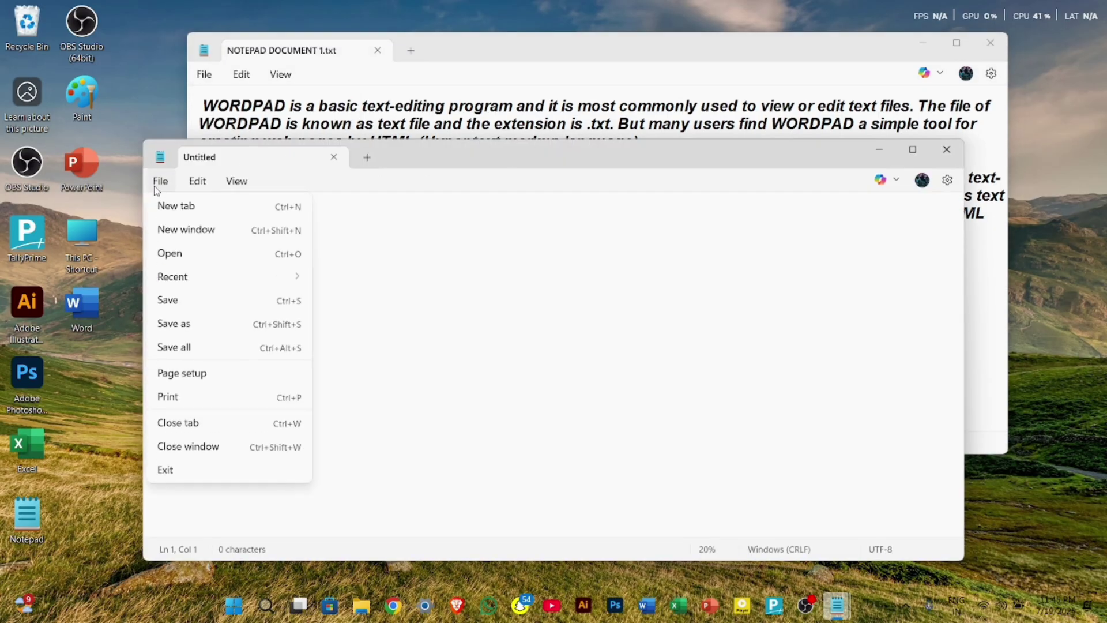
{"action": "left_click", "coordinate": [210, 475]}
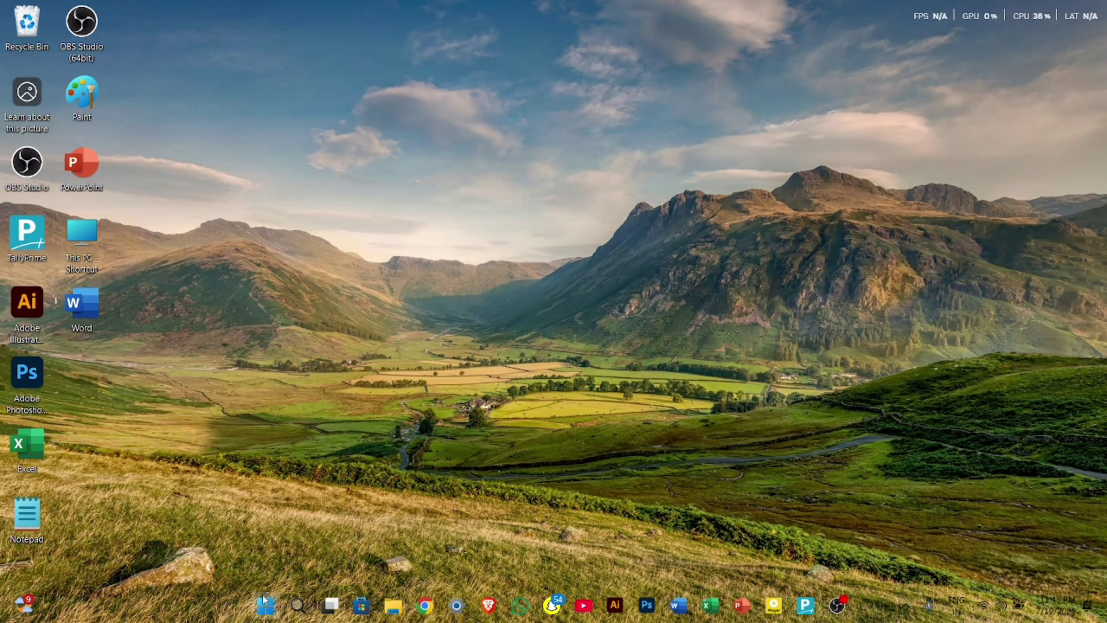
- Find Notepad in the Windows list of all apps and create a desktop shortcut for it
{"action": "left_click", "coordinate": [298, 608]}
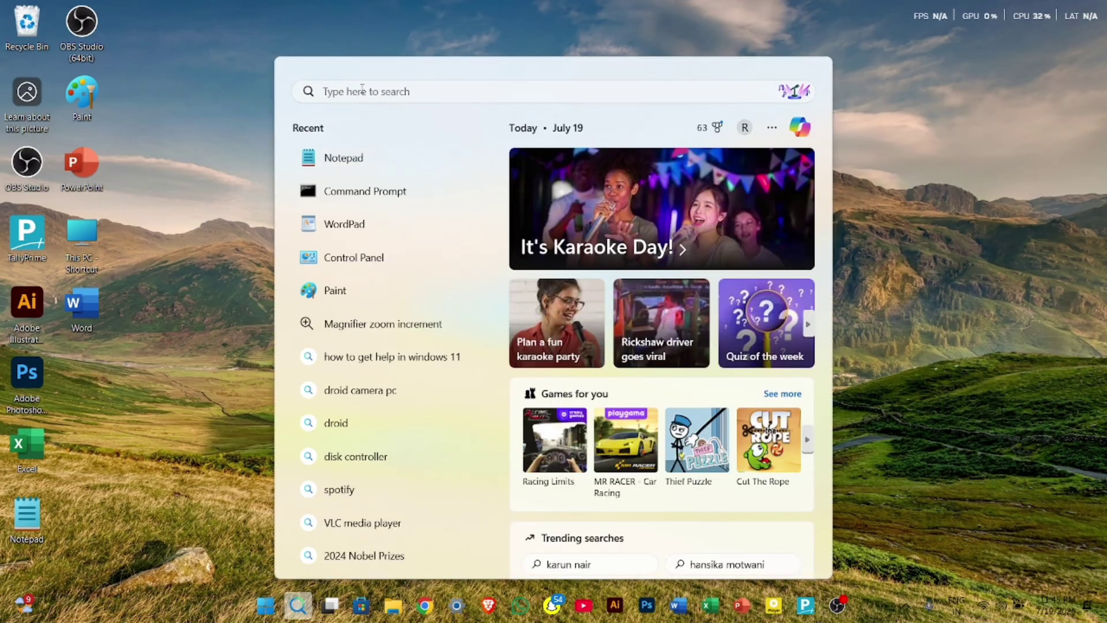
{"action": "left_click", "coordinate": [191, 210]}
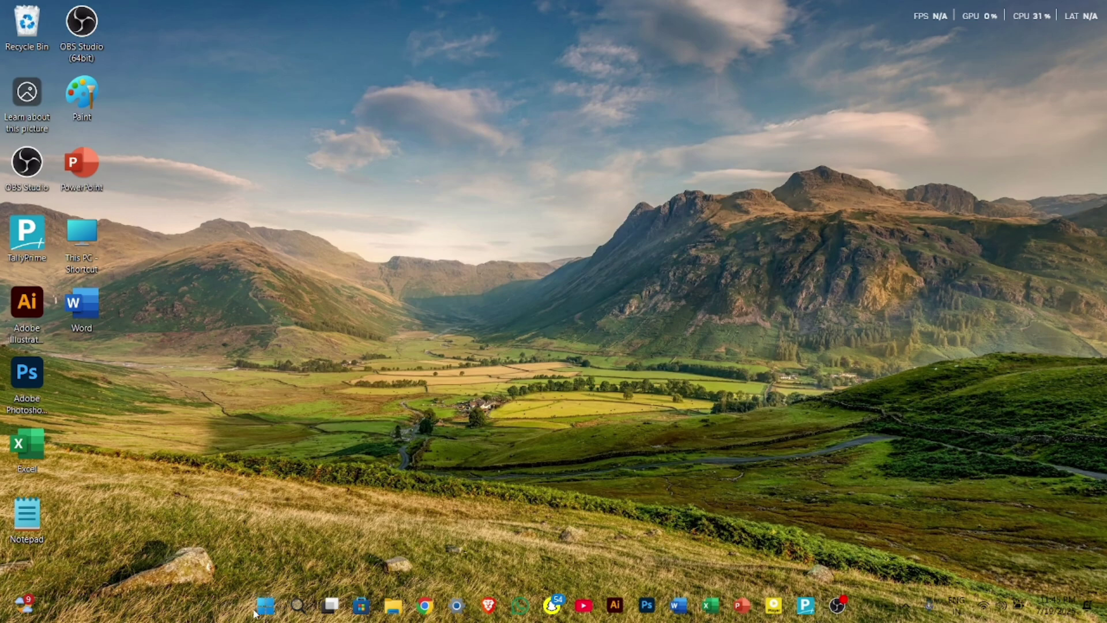
{"action": "left_click", "coordinate": [265, 607]}
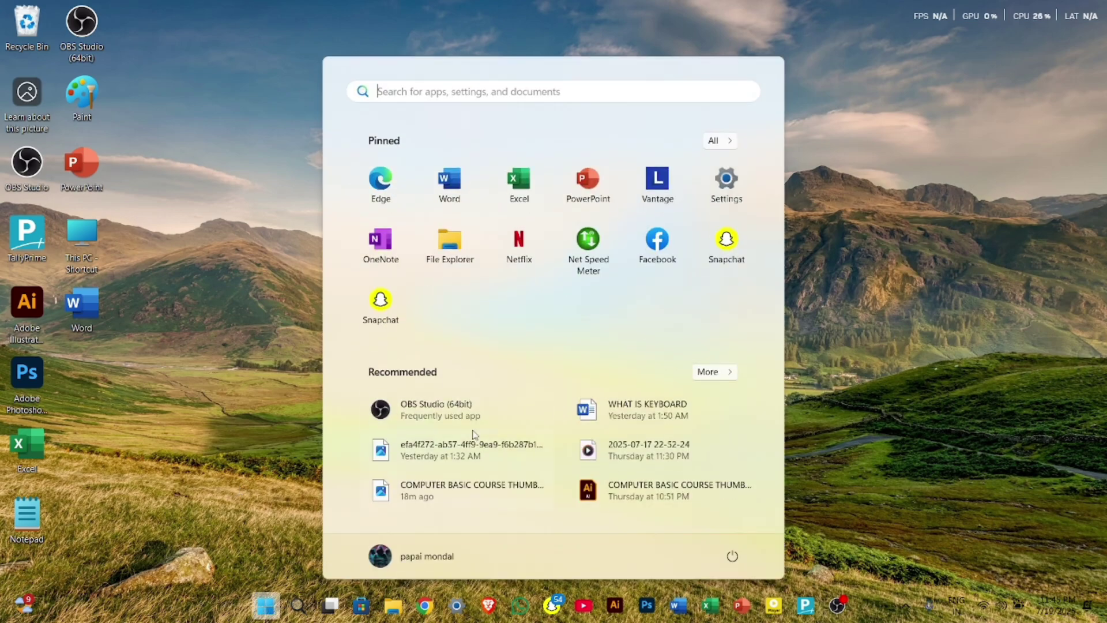
{"action": "left_click", "coordinate": [719, 144]}
{"action": "scroll", "coordinate": [545, 324], "scroll_direction": "down", "scroll_amount": 5}
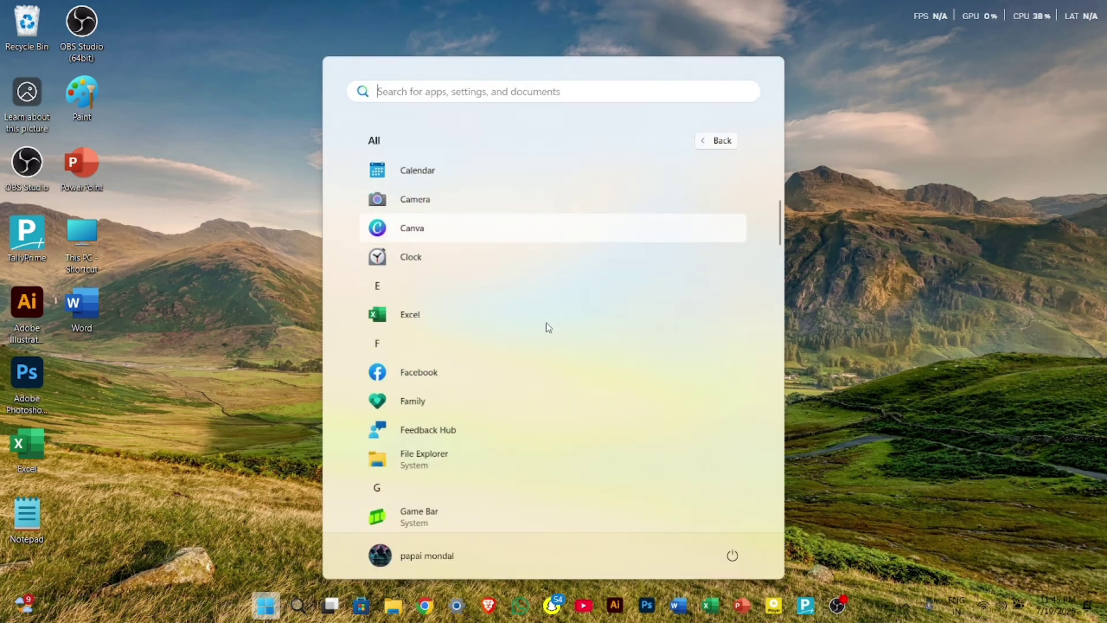
{"action": "scroll", "coordinate": [545, 323], "scroll_direction": "down", "scroll_amount": 15}
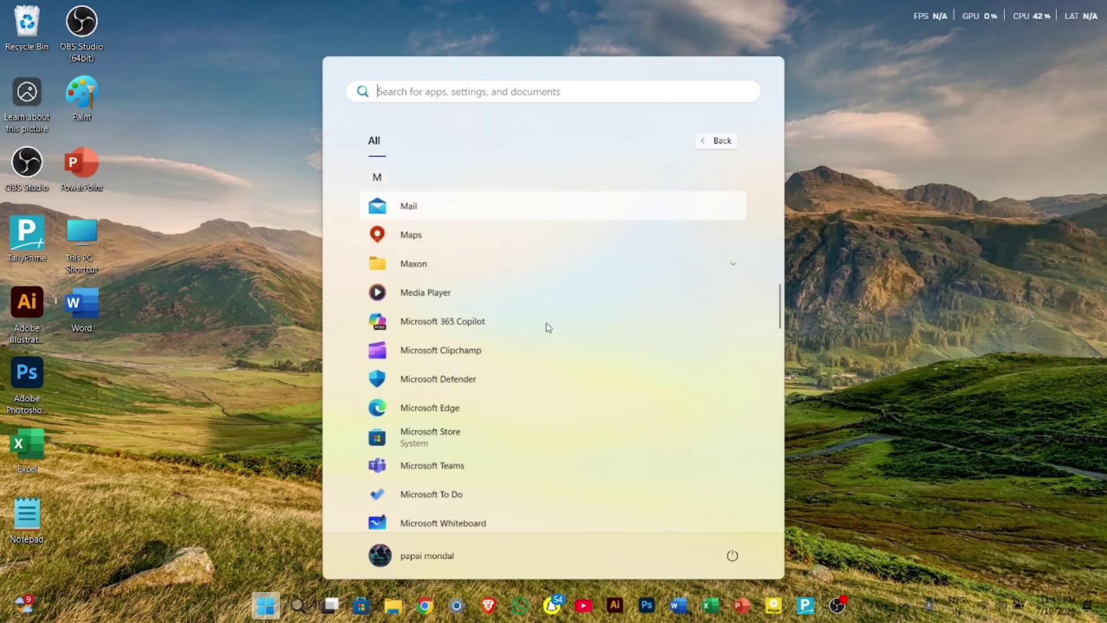
{"action": "scroll", "coordinate": [545, 323], "scroll_direction": "down", "scroll_amount": 4}
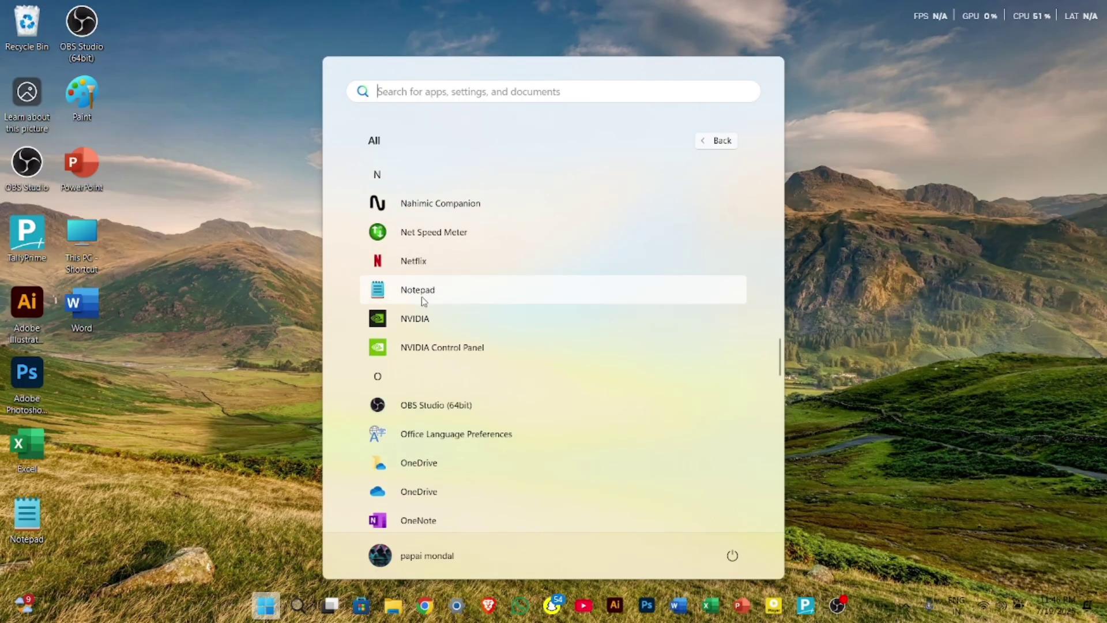
{"action": "left_click_drag", "start_coordinate": [413, 294], "coordinate": [220, 300]}
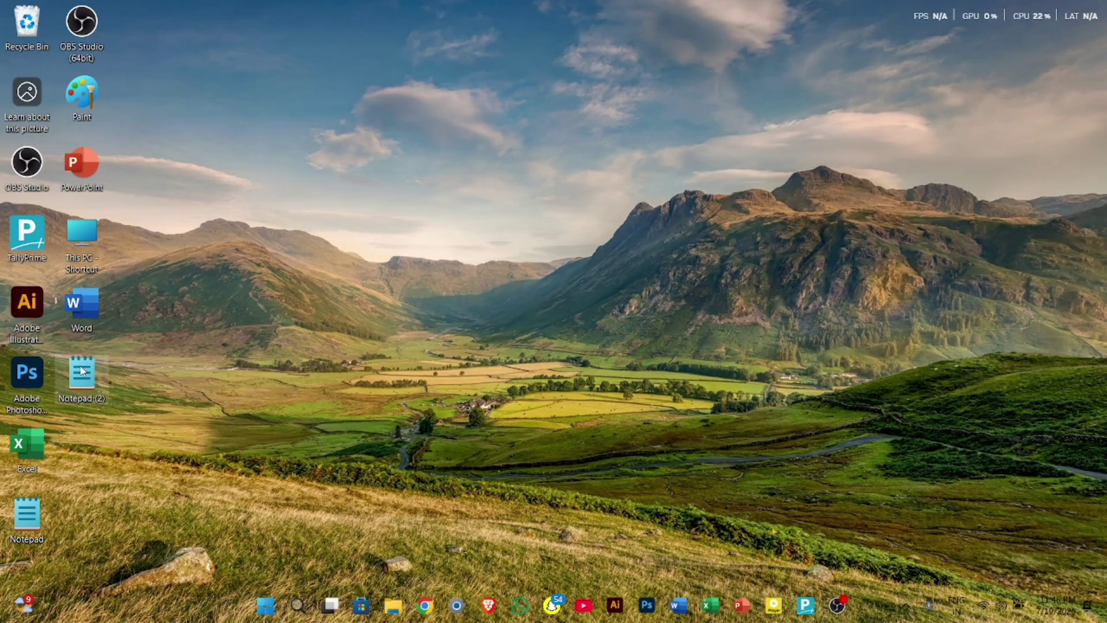
- Launch Notepad from the new desktop shortcut and close the blank Untitled window
{"action": "double_click", "coordinate": [82, 371]}
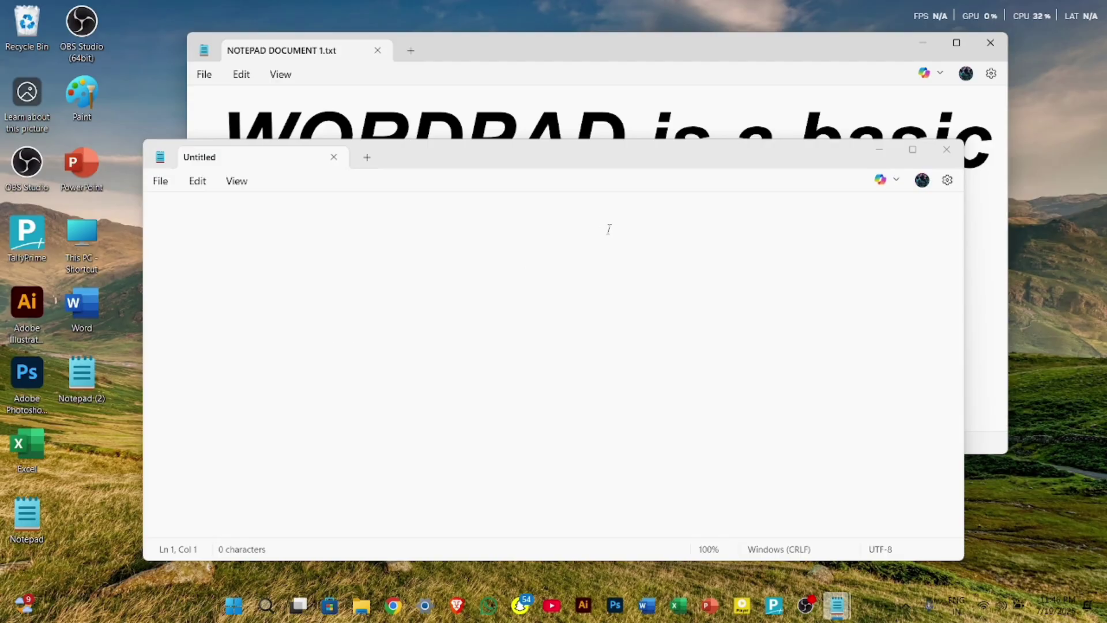
{"action": "left_click", "coordinate": [951, 150]}
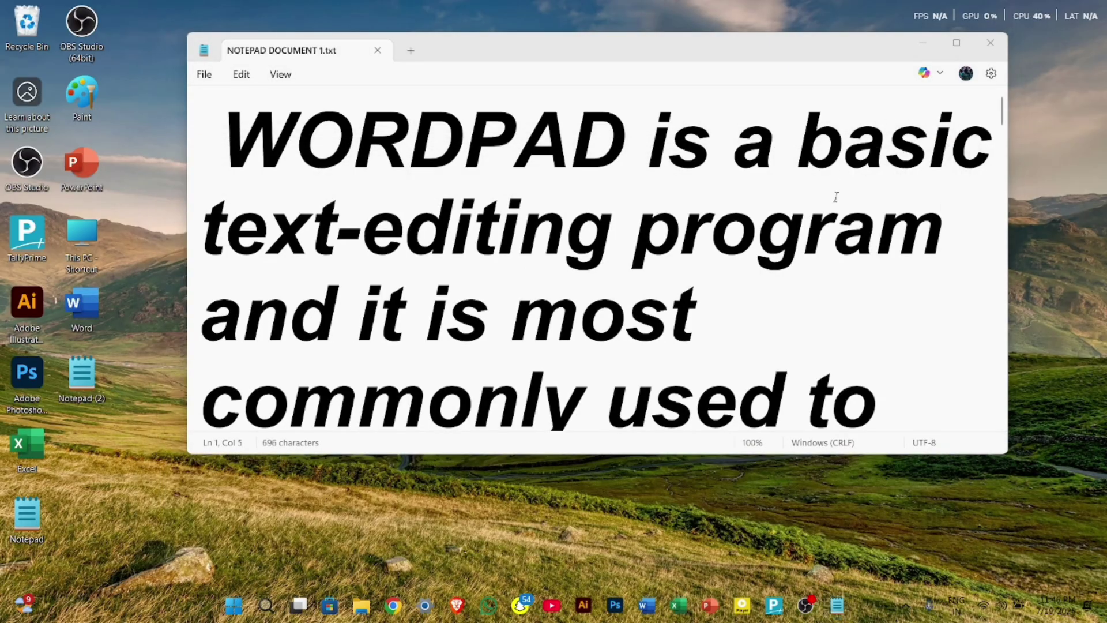
- Zoom the NOTEPAD DOCUMENT 1 text out to 30%
{"action": "left_click", "coordinate": [836, 197]}
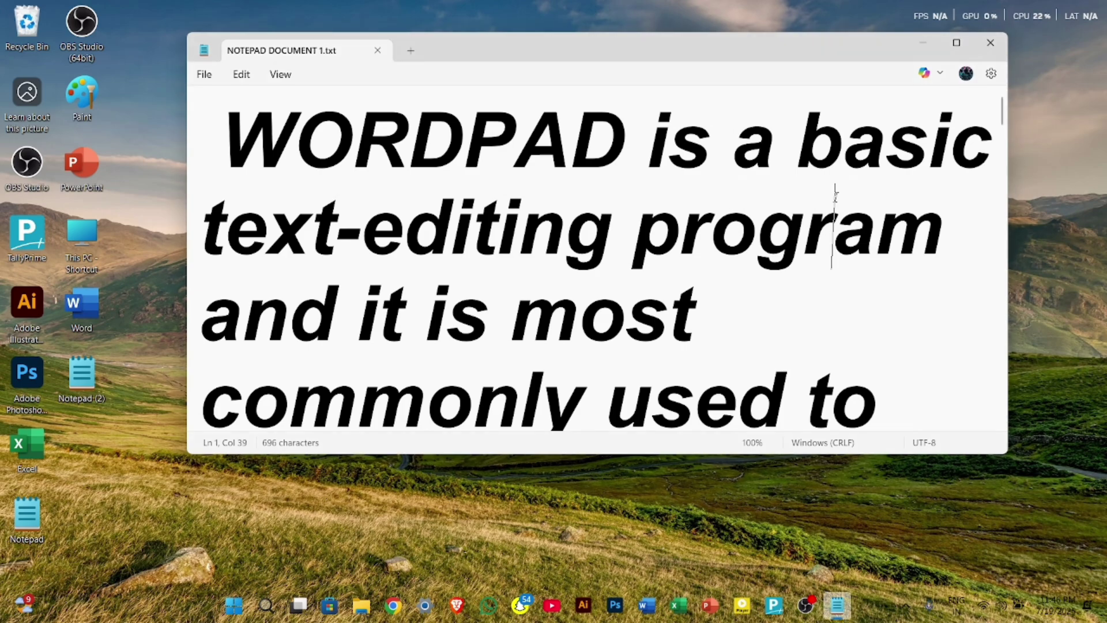
{"action": "key", "text": "ctrl+minus"}
{"action": "scroll", "coordinate": [836, 198], "scroll_direction": "down", "scroll_amount": 6, "text": "ctrl"}
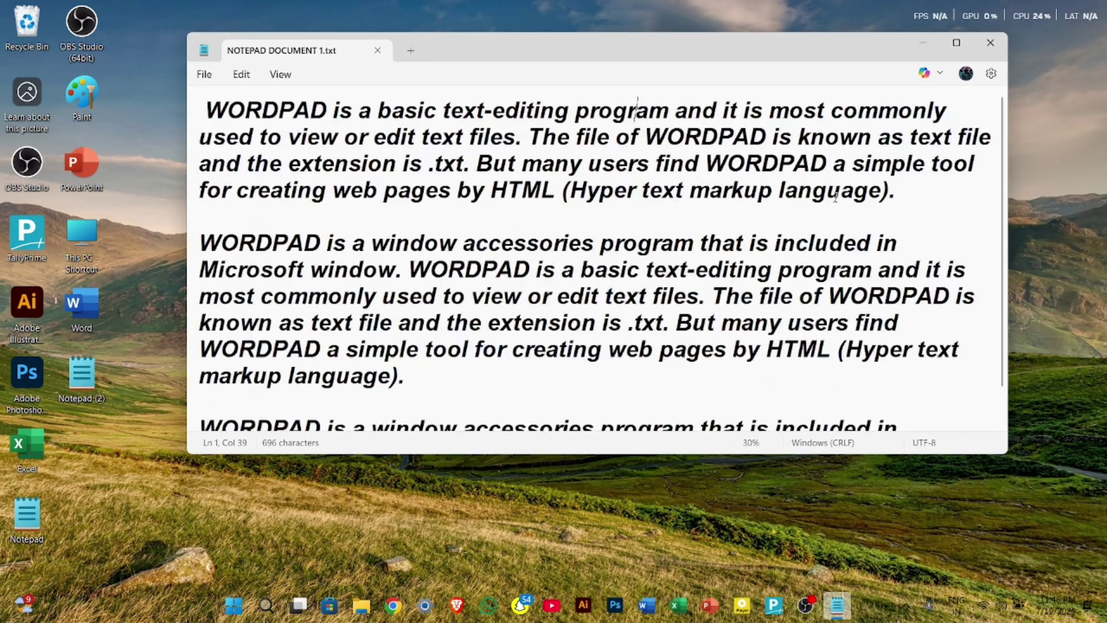
{"action": "scroll", "coordinate": [838, 198], "scroll_direction": "up", "scroll_amount": 2, "text": "ctrl"}
{"action": "left_click", "coordinate": [202, 82]}
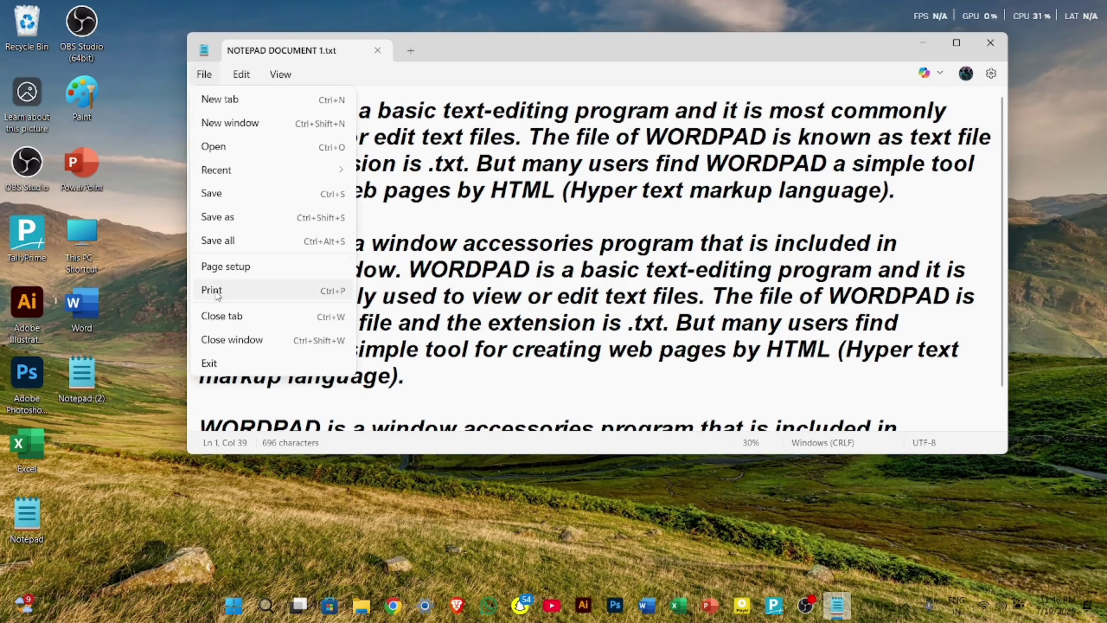
{"action": "left_click", "coordinate": [242, 73]}
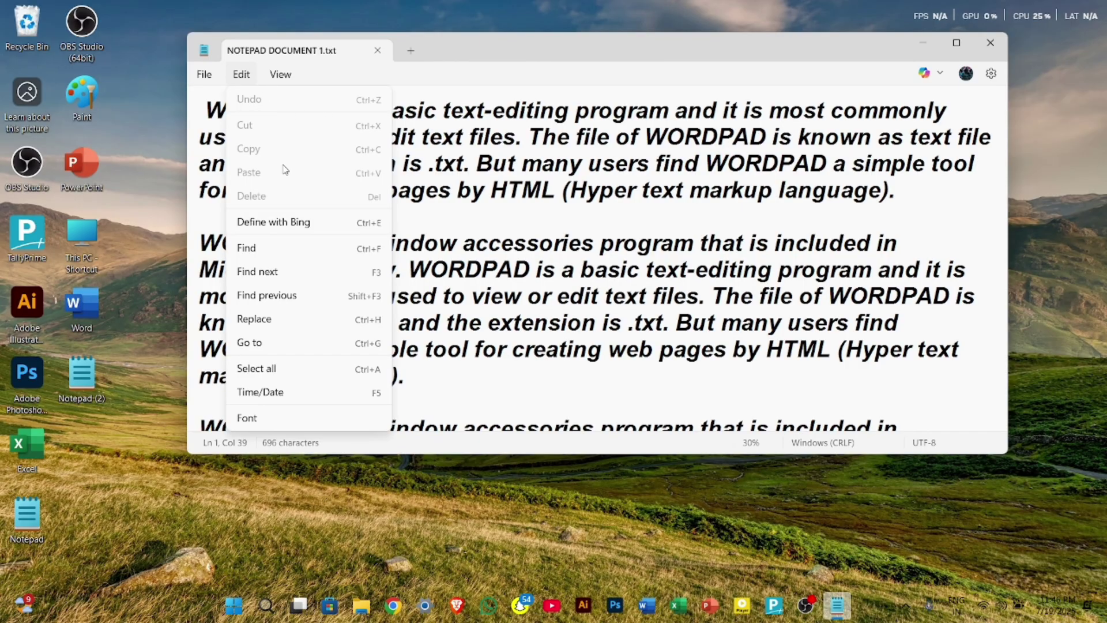
{"action": "left_click", "coordinate": [489, 148]}
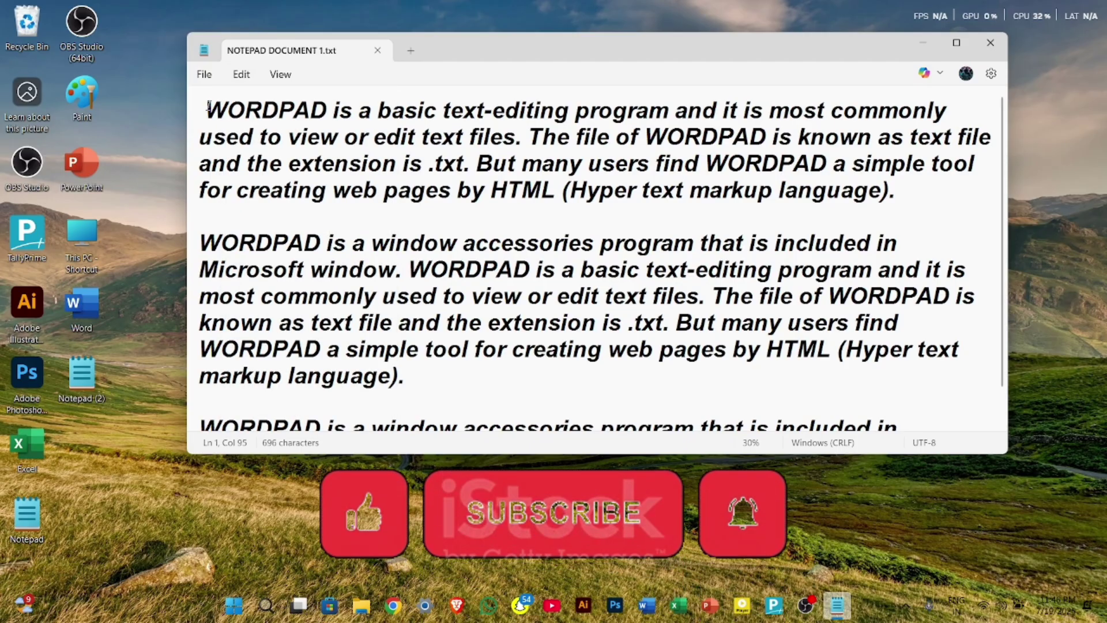
- Delete the document's first paragraph and bring it back with Undo
{"action": "left_click_drag", "start_coordinate": [207, 109], "coordinate": [909, 207]}
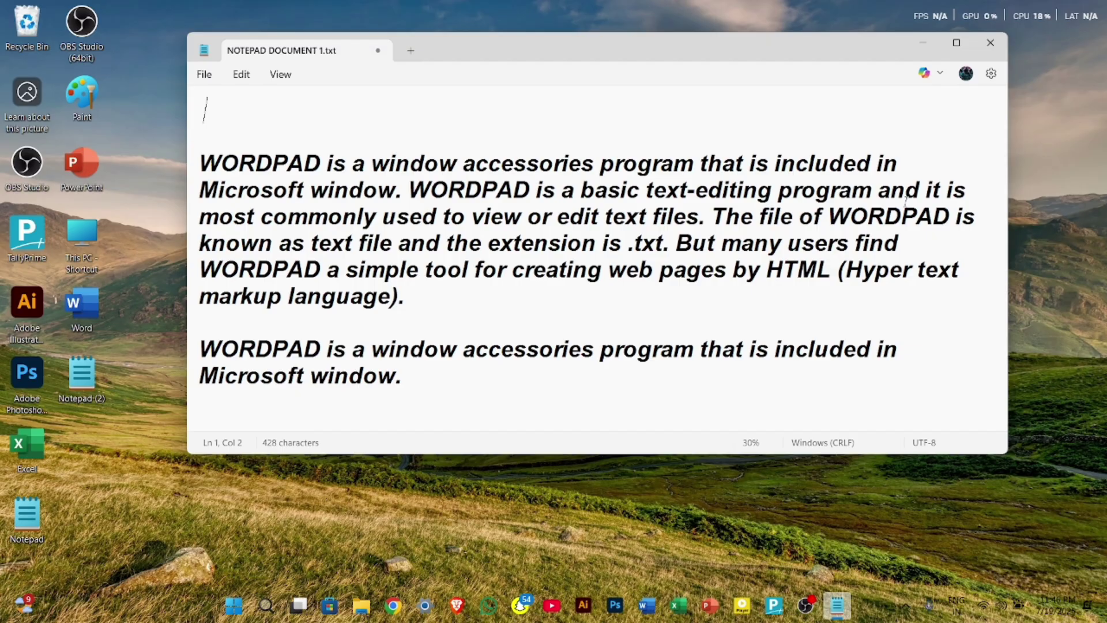
{"action": "left_click", "coordinate": [242, 75]}
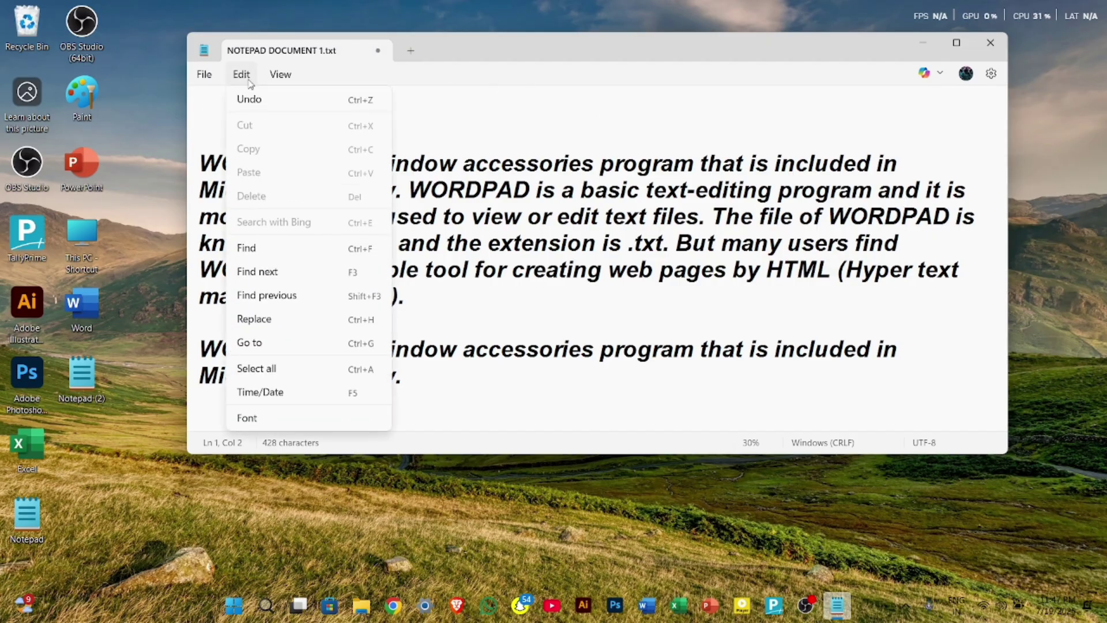
{"action": "left_click", "coordinate": [316, 102]}
{"action": "key", "text": "super+c"}
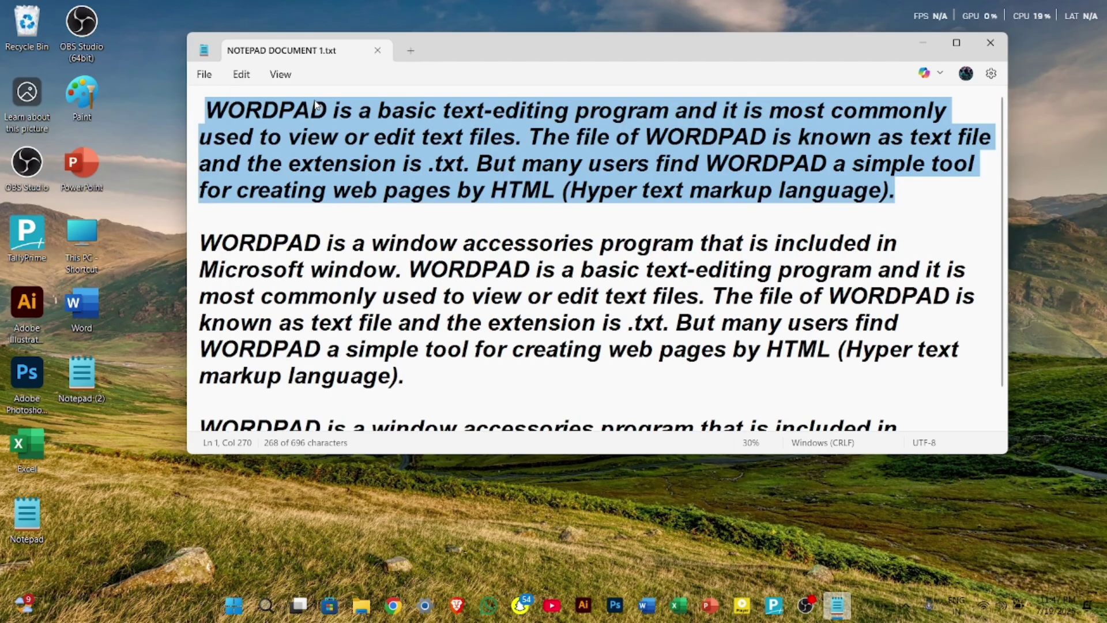
- Cut the first paragraph and paste it at the end of the document, directly after "Microsoft window."
{"action": "left_click", "coordinate": [234, 79]}
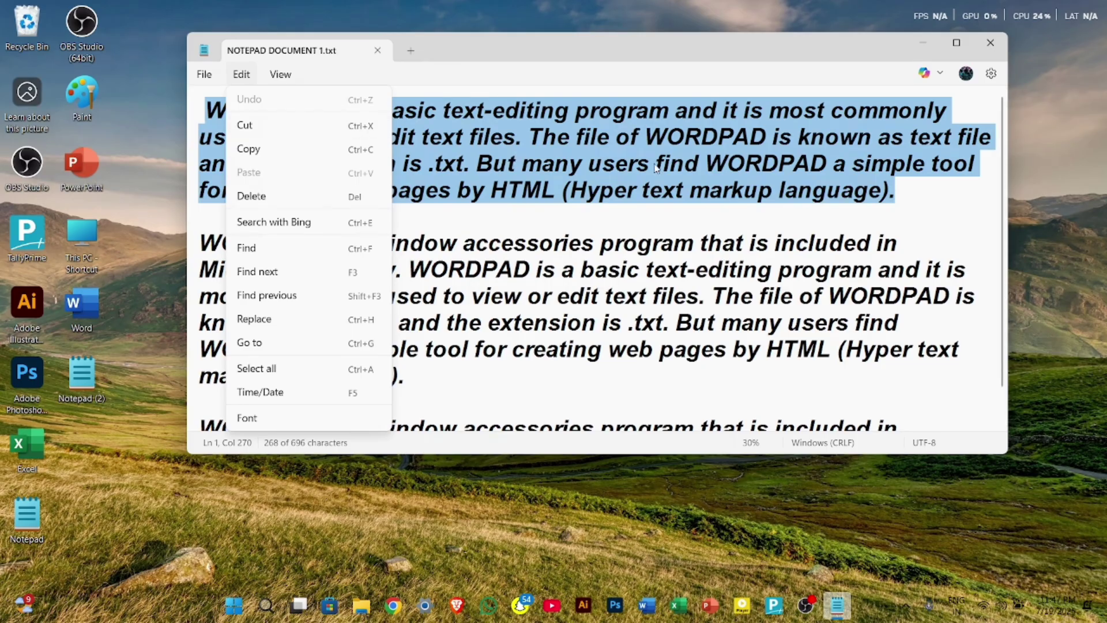
{"action": "left_click", "coordinate": [326, 131]}
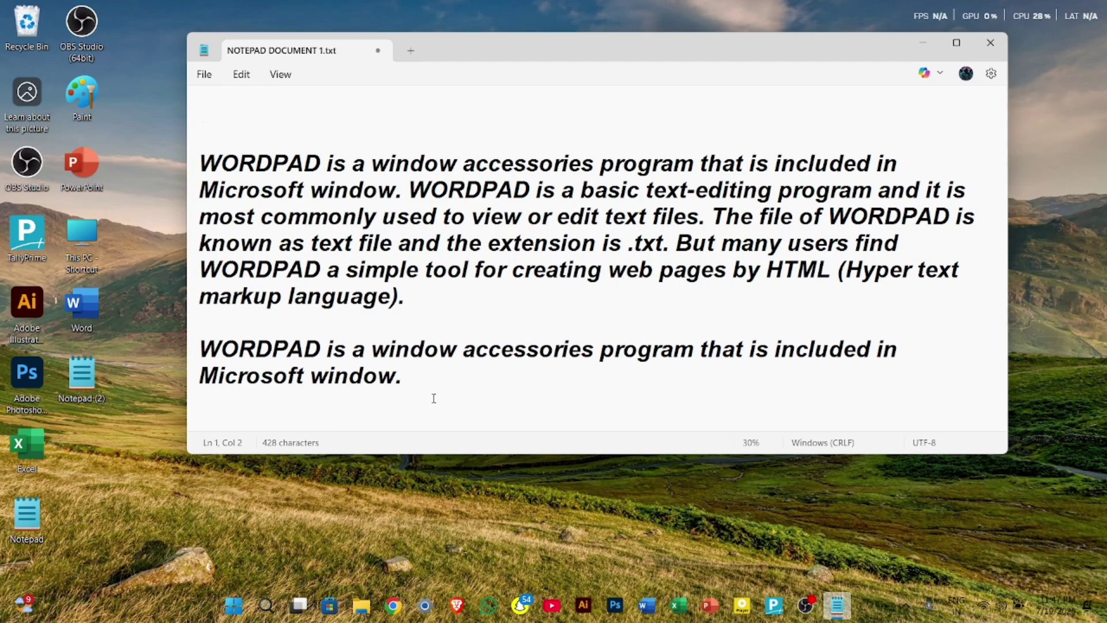
{"action": "left_click", "coordinate": [410, 382]}
{"action": "left_click", "coordinate": [252, 78]}
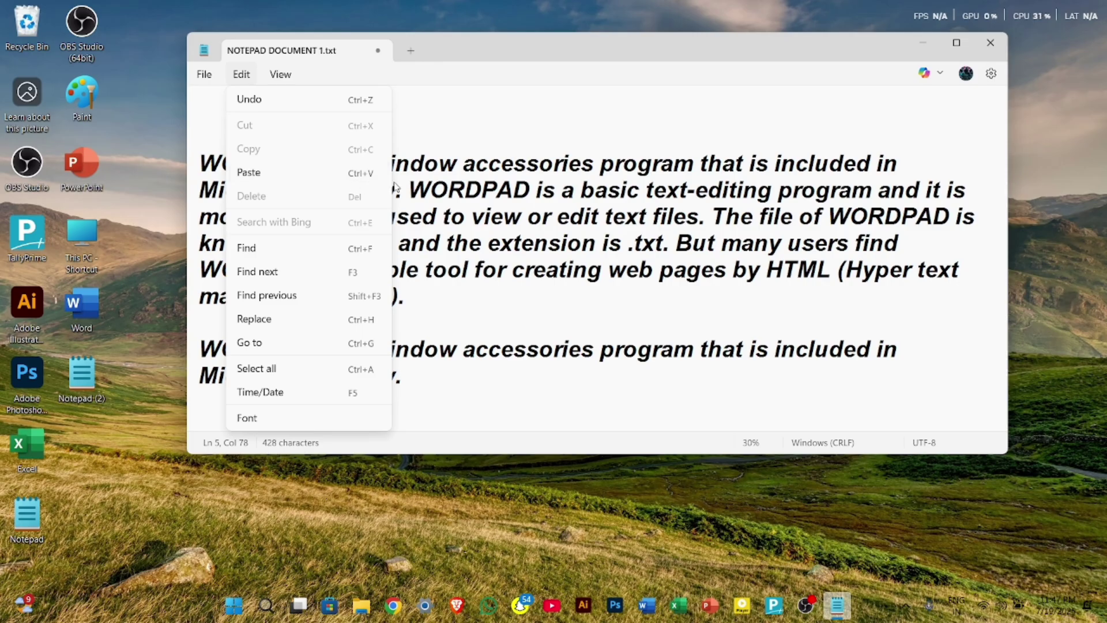
{"action": "left_click", "coordinate": [329, 177]}
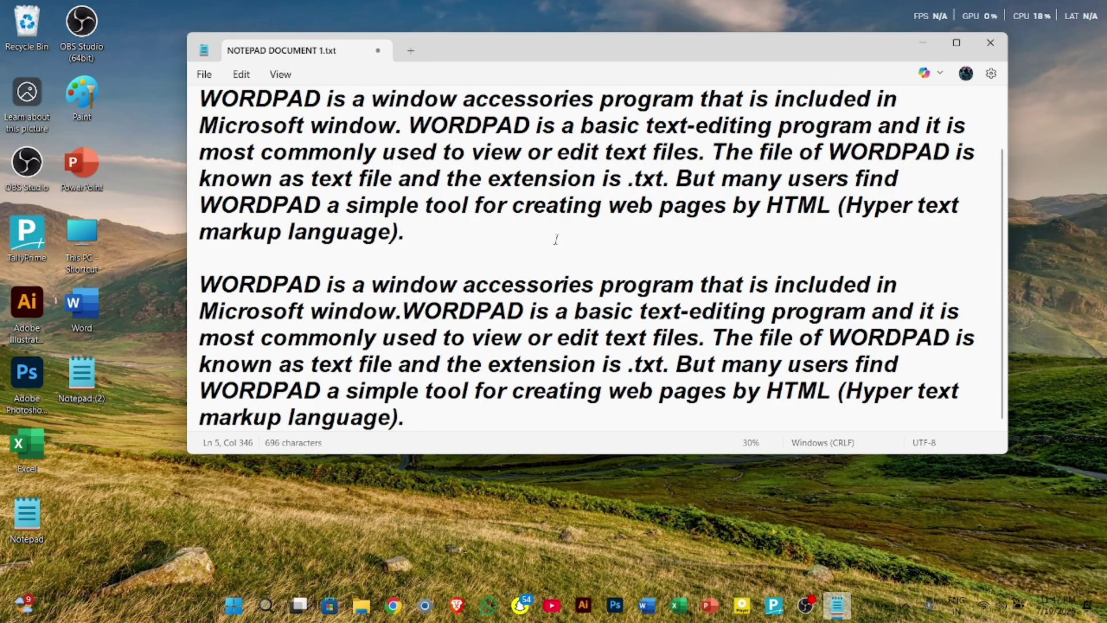
{"action": "scroll", "coordinate": [556, 239], "scroll_direction": "up", "scroll_amount": 2}
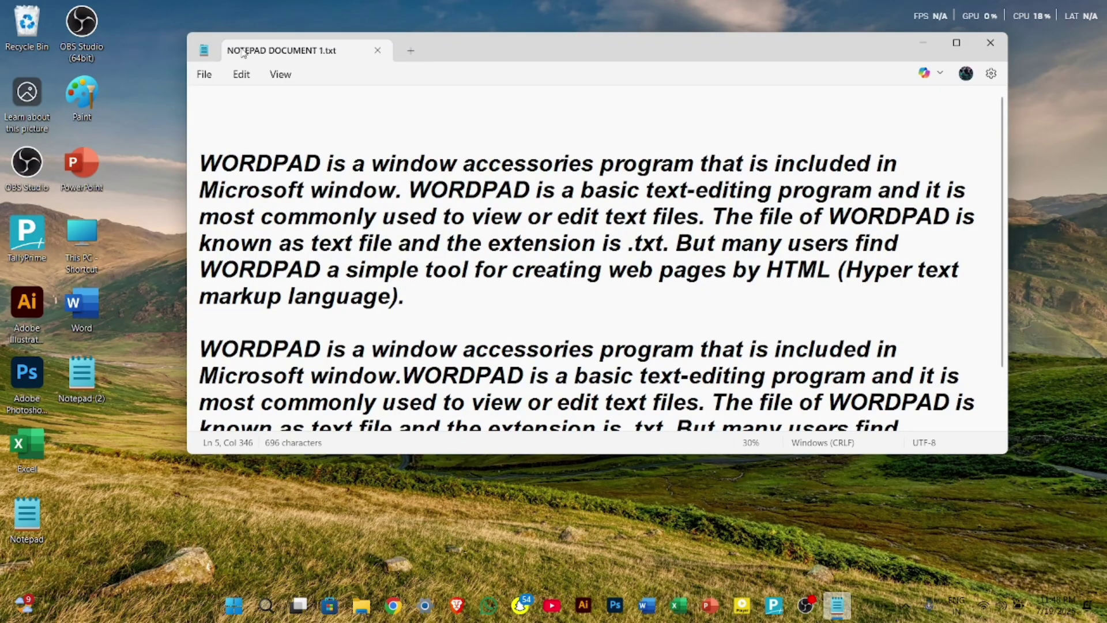
- Undo both the paste at the document's end and the cut of the first paragraph
{"action": "left_click", "coordinate": [247, 76]}
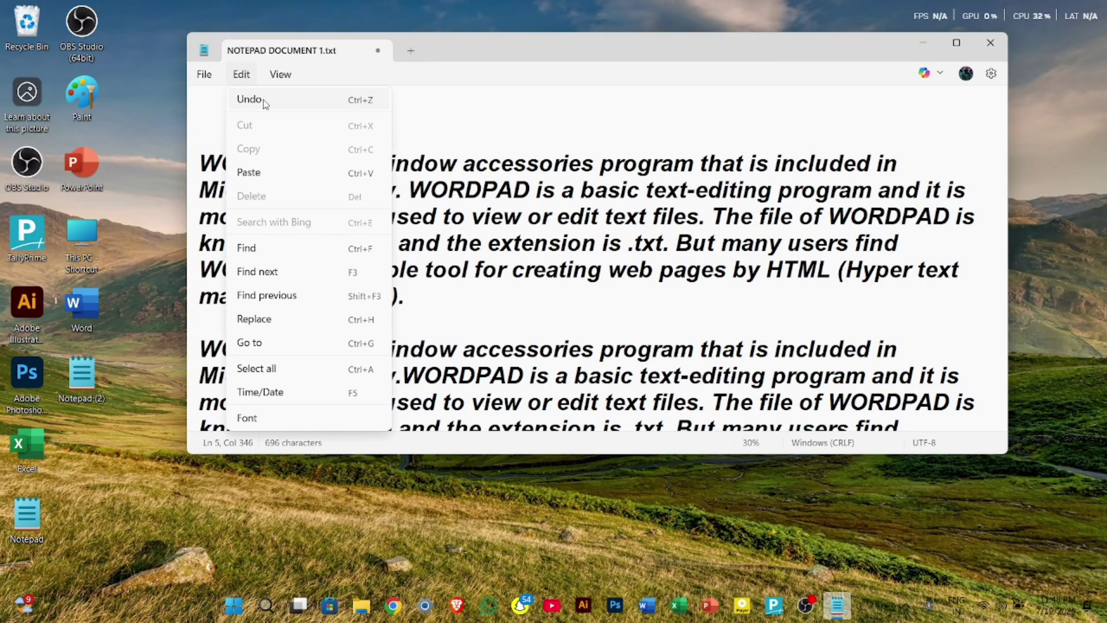
{"action": "left_click", "coordinate": [263, 100]}
{"action": "left_click", "coordinate": [247, 76]}
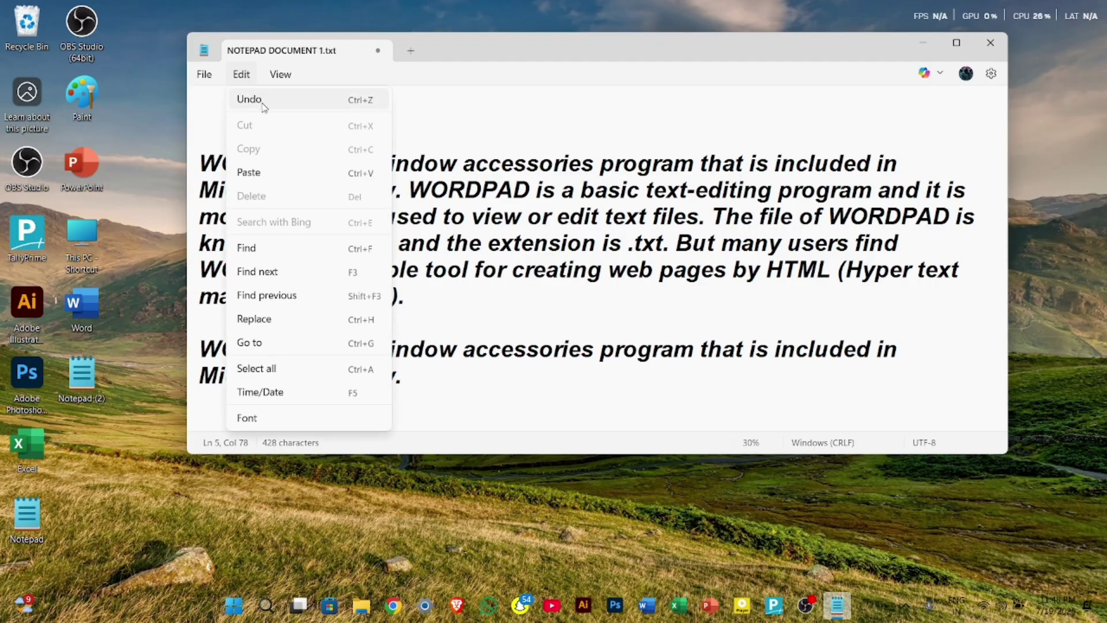
{"action": "left_click", "coordinate": [263, 101]}
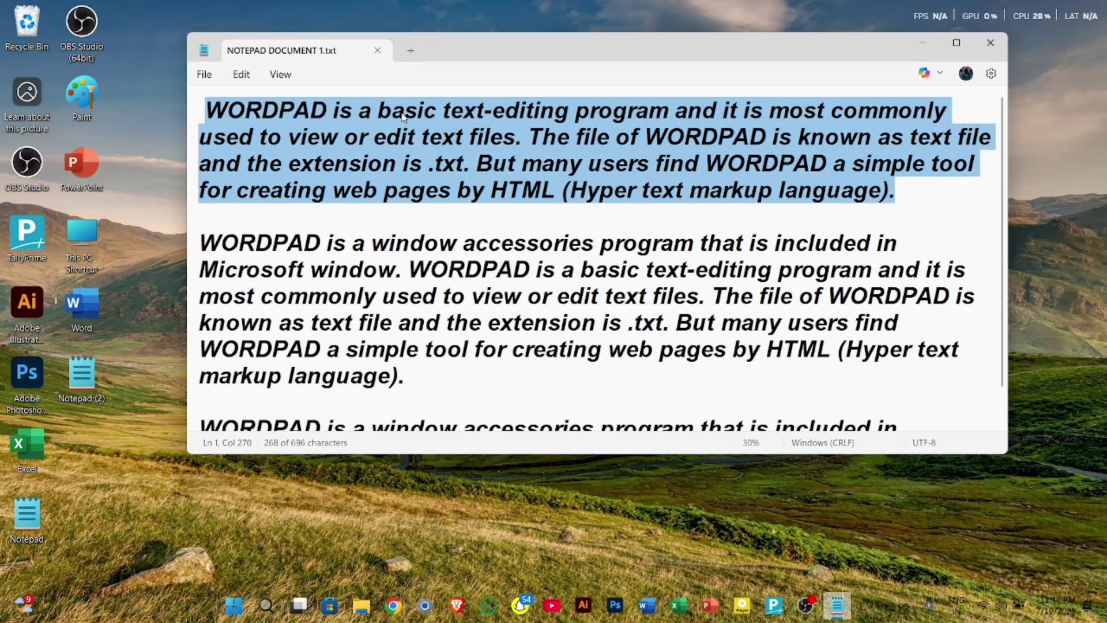
- Copy the first paragraph with the blank line below it and paste it at the document's end, after "Microsoft window."
{"action": "left_click", "coordinate": [250, 77]}
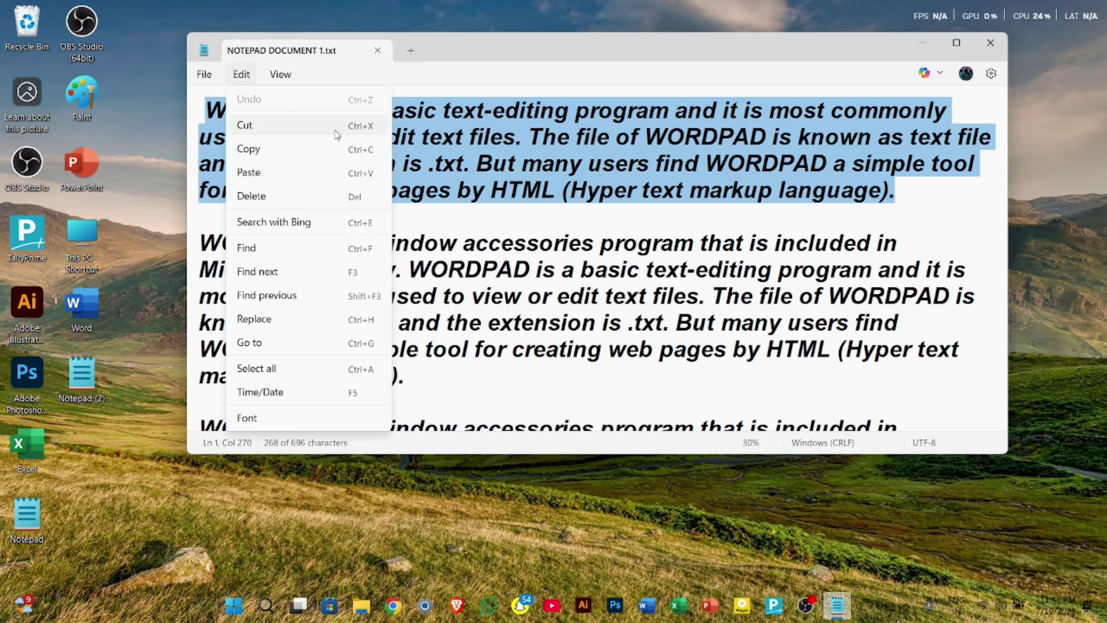
{"action": "left_click", "coordinate": [512, 207]}
{"action": "left_click_drag", "start_coordinate": [213, 108], "coordinate": [859, 209]}
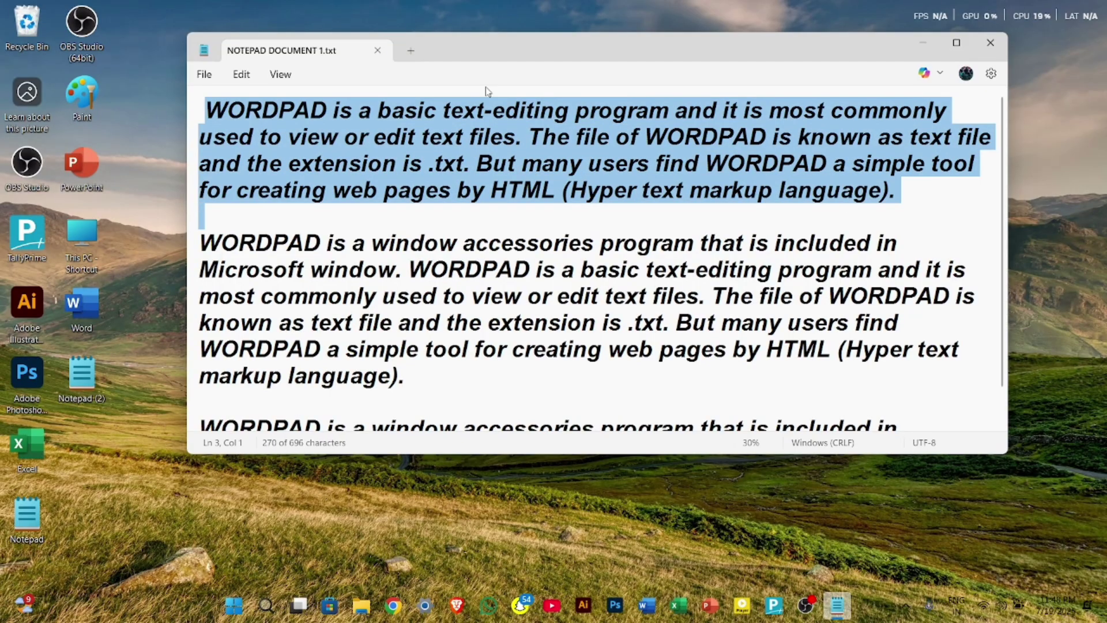
{"action": "left_click", "coordinate": [244, 75]}
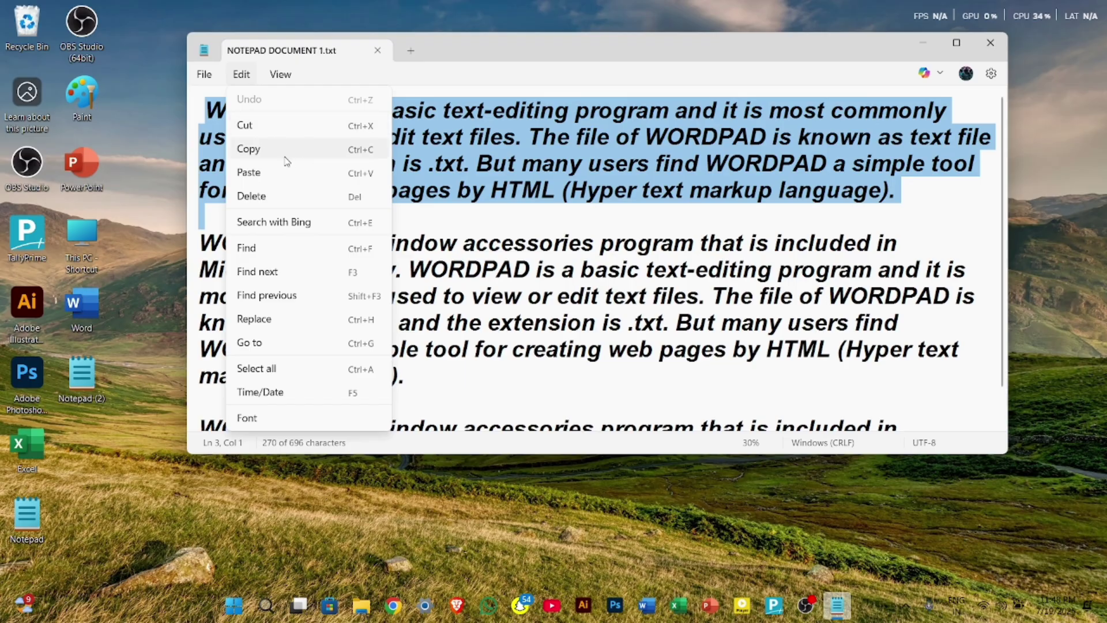
{"action": "left_click", "coordinate": [357, 151]}
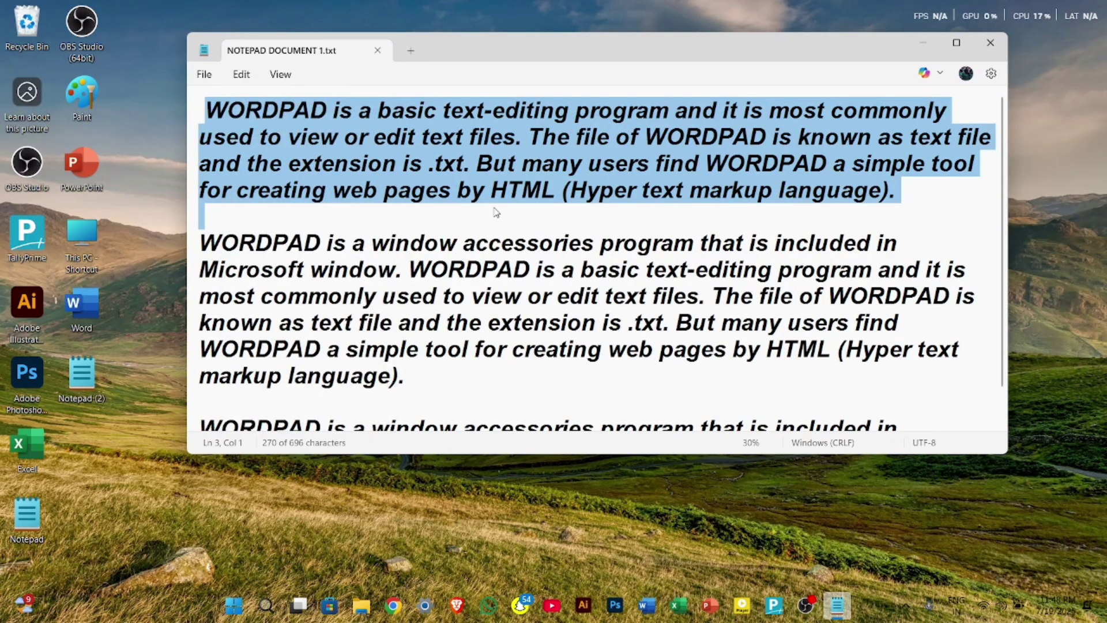
{"action": "scroll", "coordinate": [496, 212], "scroll_direction": "down", "scroll_amount": 1}
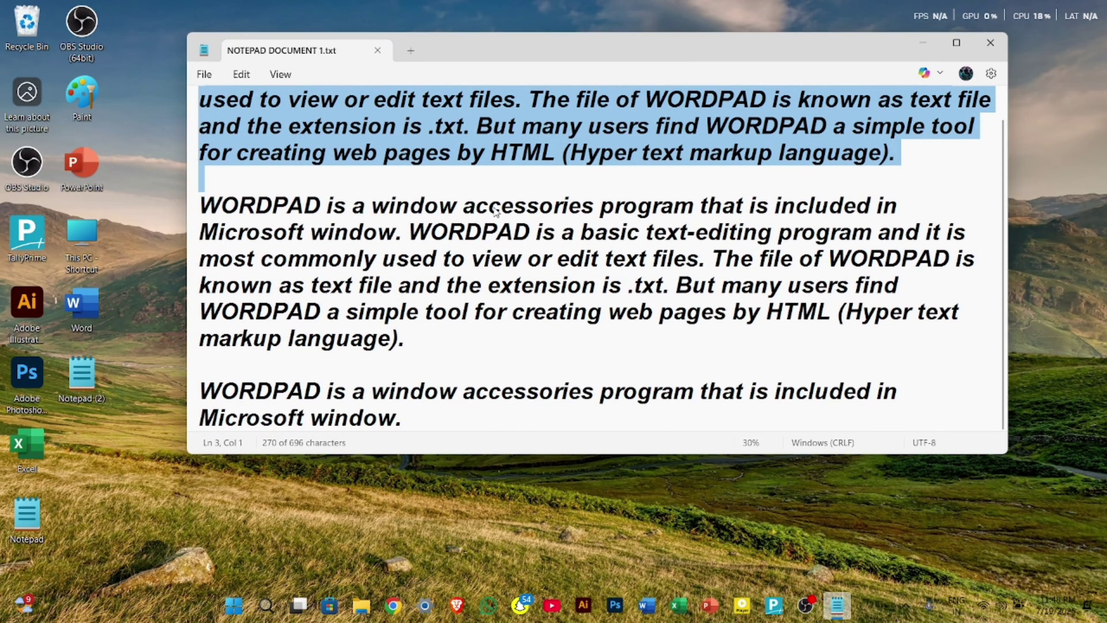
{"action": "left_click", "coordinate": [409, 420]}
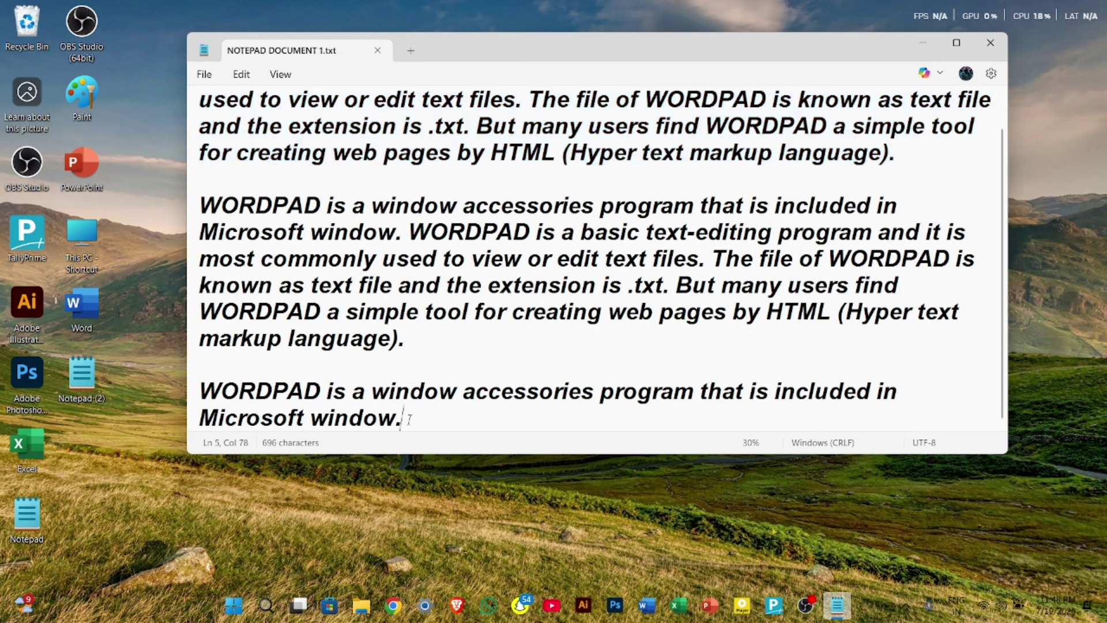
{"action": "key", "text": "ctrl+v"}
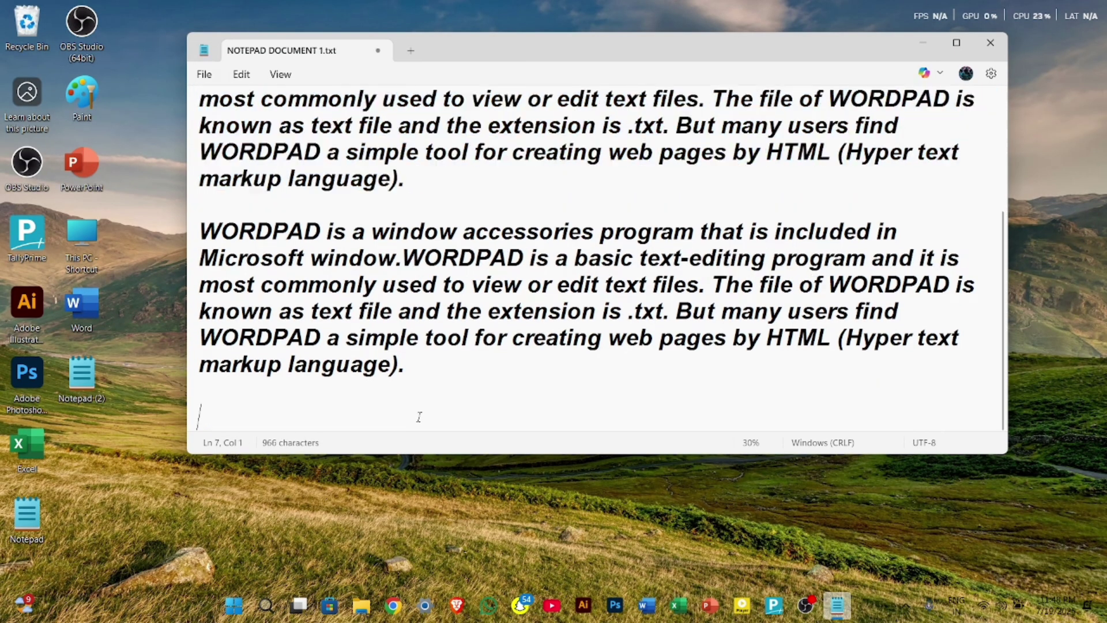
{"action": "scroll", "coordinate": [490, 288], "scroll_direction": "up", "scroll_amount": 5}
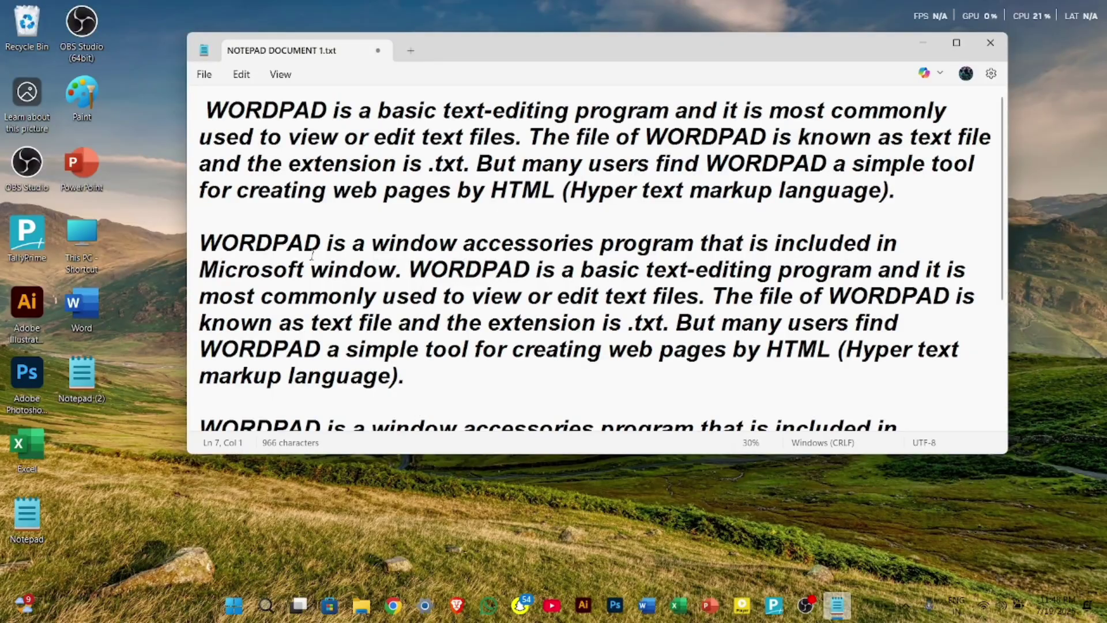
{"action": "scroll", "coordinate": [474, 192], "scroll_direction": "down", "scroll_amount": 3}
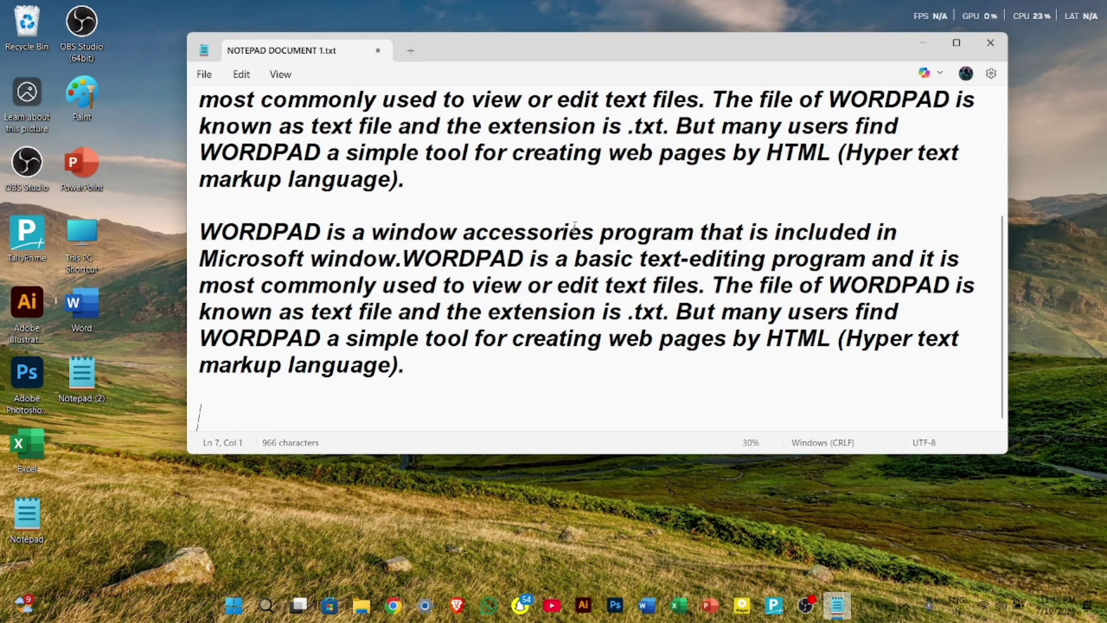
{"action": "scroll", "coordinate": [575, 226], "scroll_direction": "up", "scroll_amount": 5}
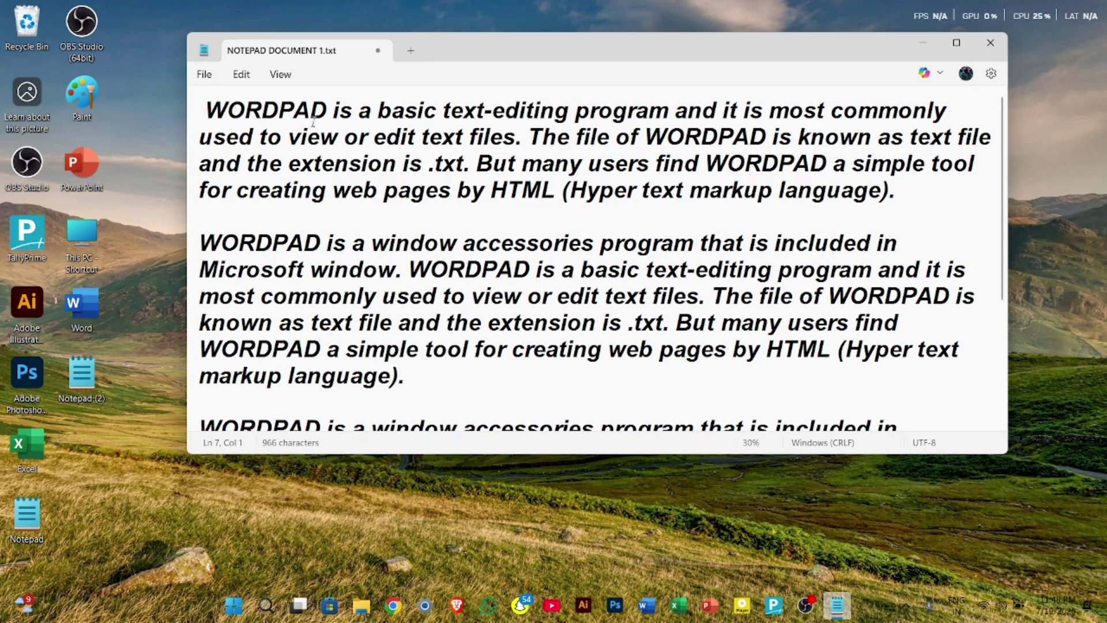
- Remove the first paragraph's text with the Delete command and erase the leftover full stop
{"action": "left_click", "coordinate": [241, 76]}
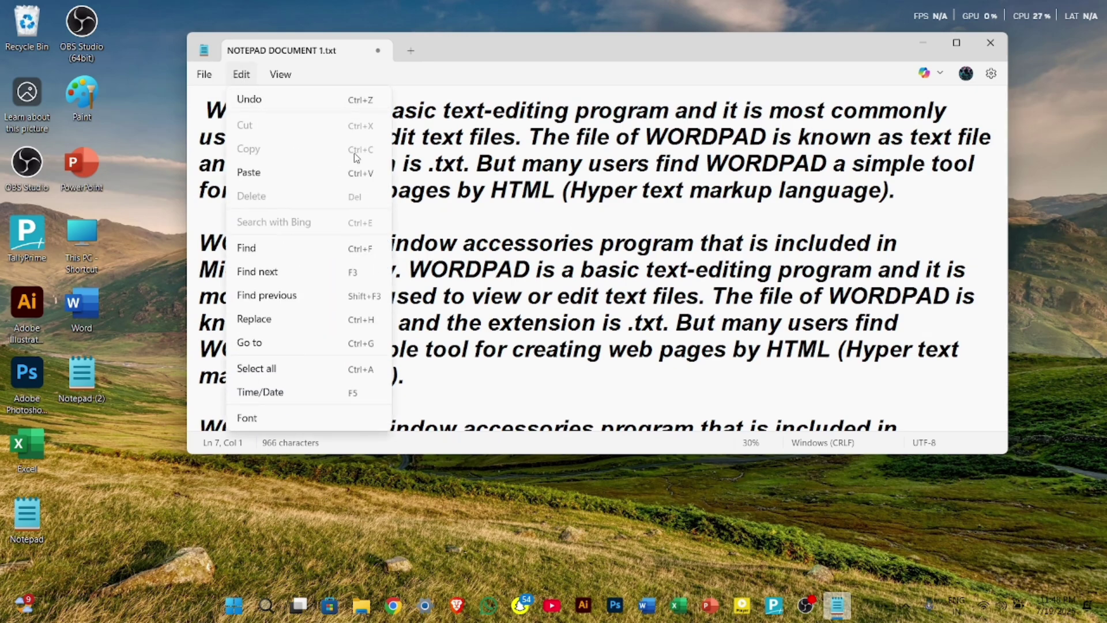
{"action": "left_click", "coordinate": [552, 210]}
{"action": "left_click_drag", "start_coordinate": [210, 107], "coordinate": [891, 186]}
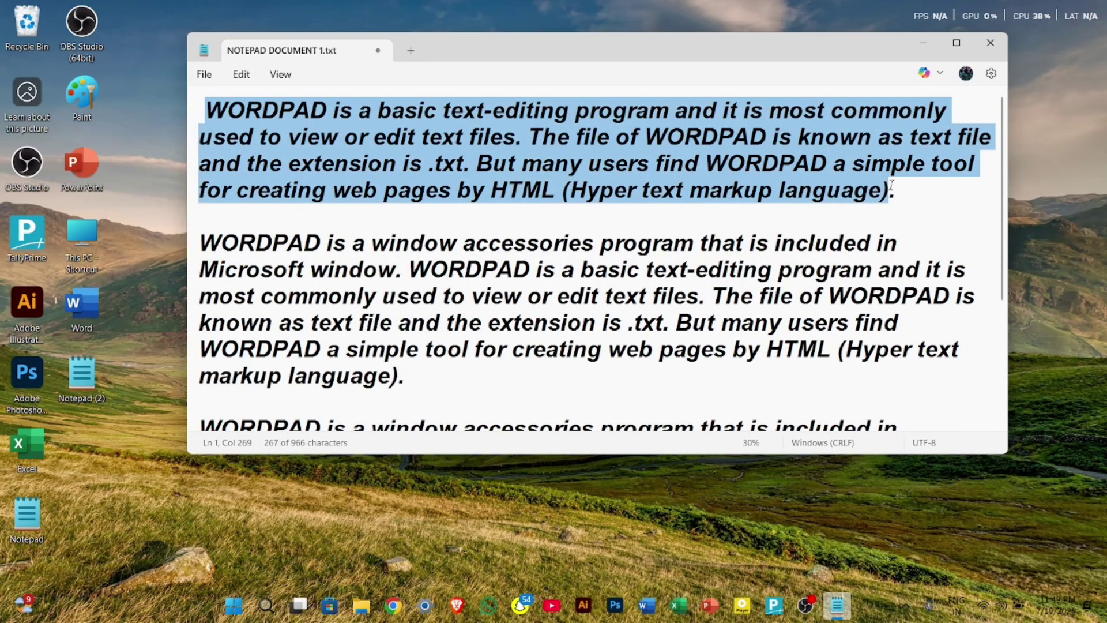
{"action": "left_click", "coordinate": [241, 76]}
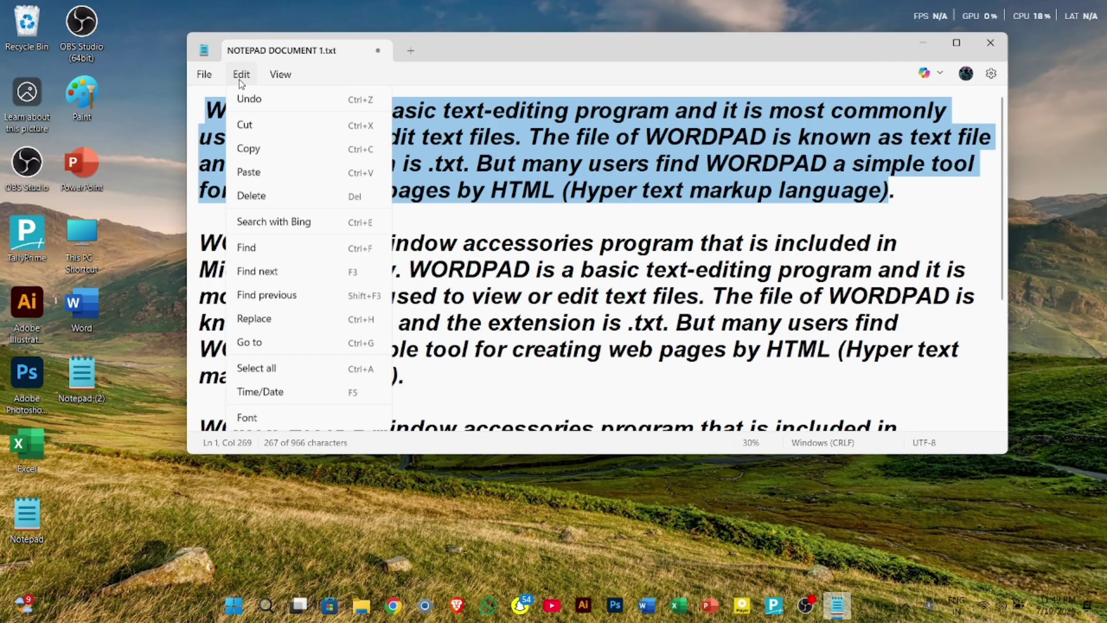
{"action": "left_click", "coordinate": [293, 197]}
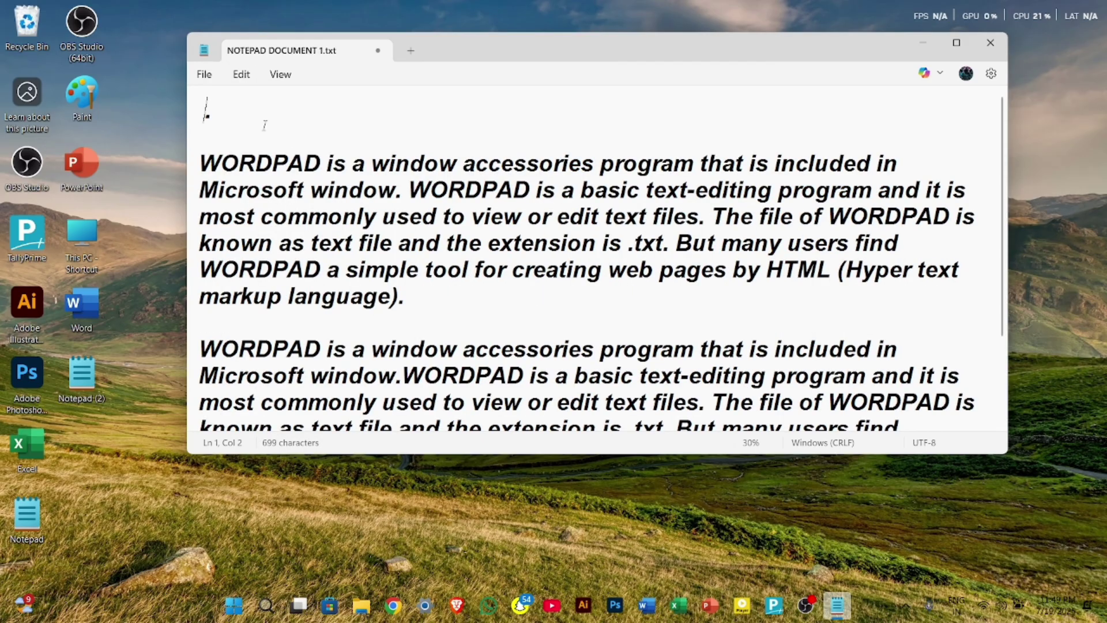
{"action": "left_click", "coordinate": [255, 105]}
{"action": "key", "text": "BackSpace"}
- Undo the removal of the full stop and of the first paragraph, and clear the text selection
{"action": "left_click", "coordinate": [241, 75]}
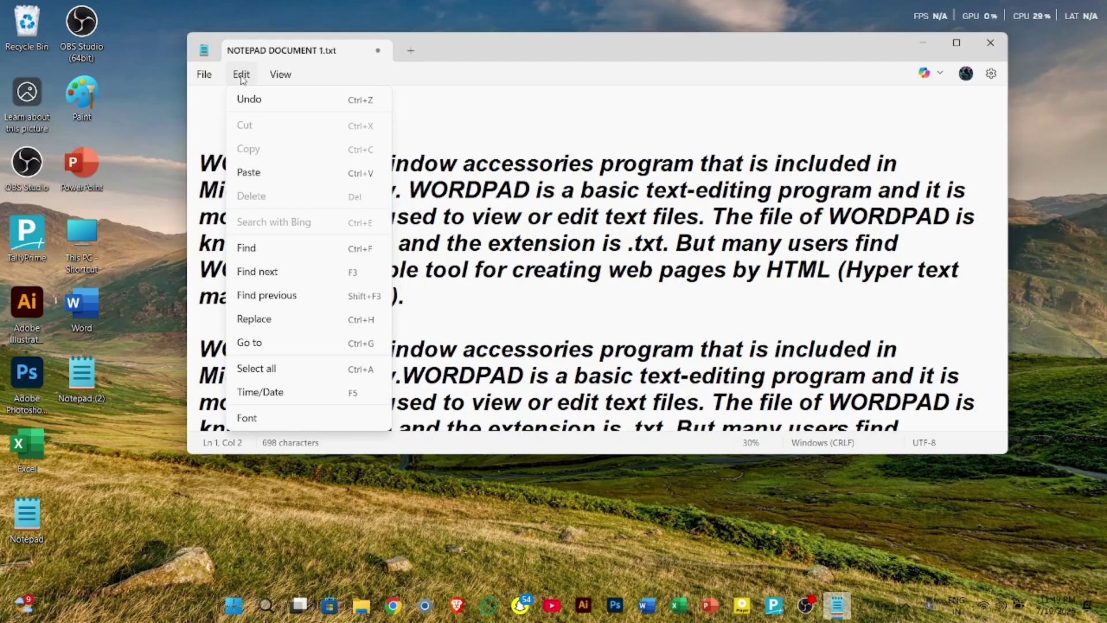
{"action": "left_click", "coordinate": [249, 99]}
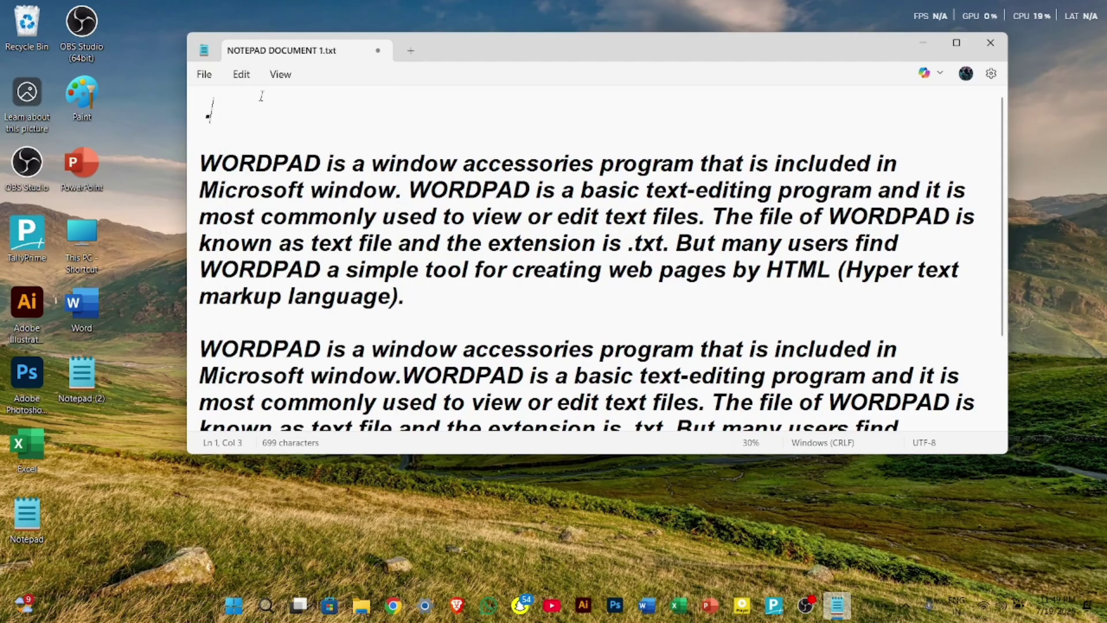
{"action": "left_click", "coordinate": [242, 76]}
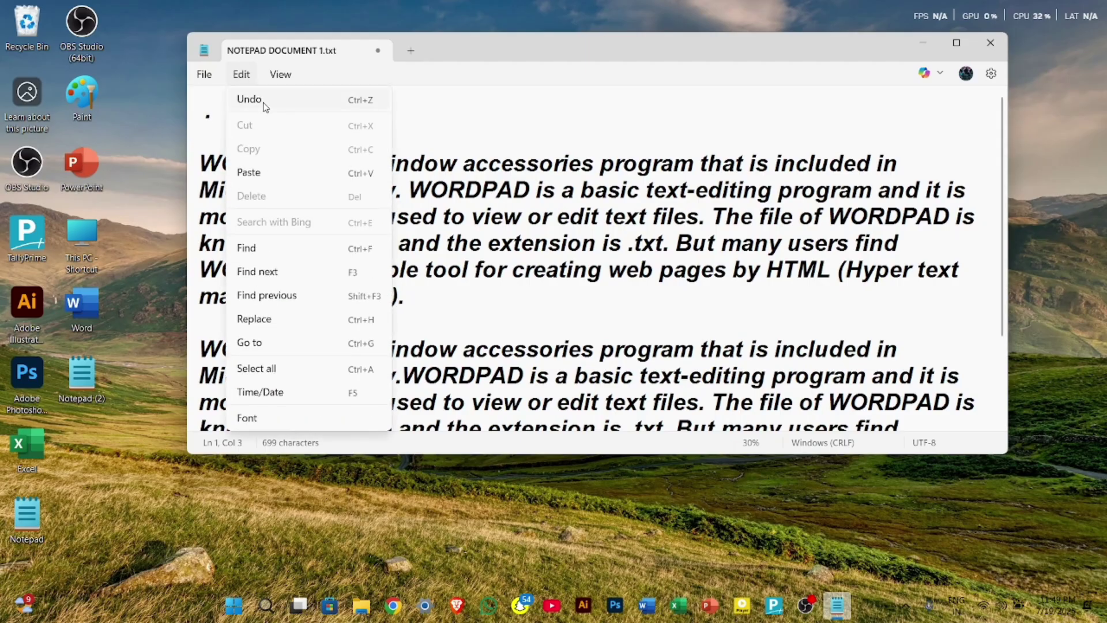
{"action": "left_click", "coordinate": [249, 99]}
{"action": "left_click", "coordinate": [245, 77]}
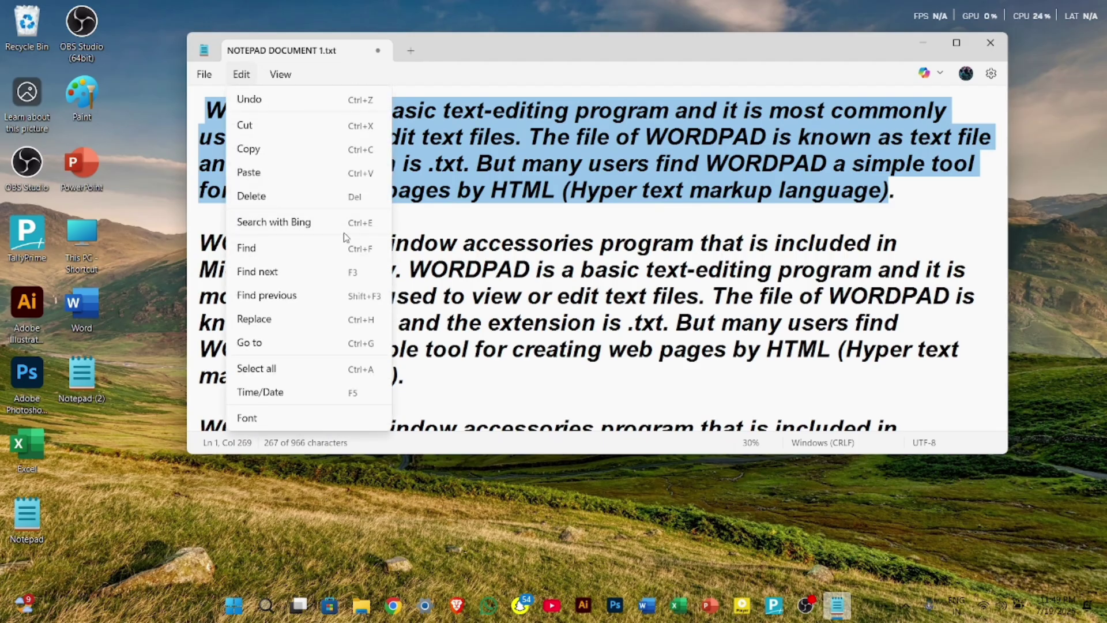
{"action": "left_click", "coordinate": [514, 211]}
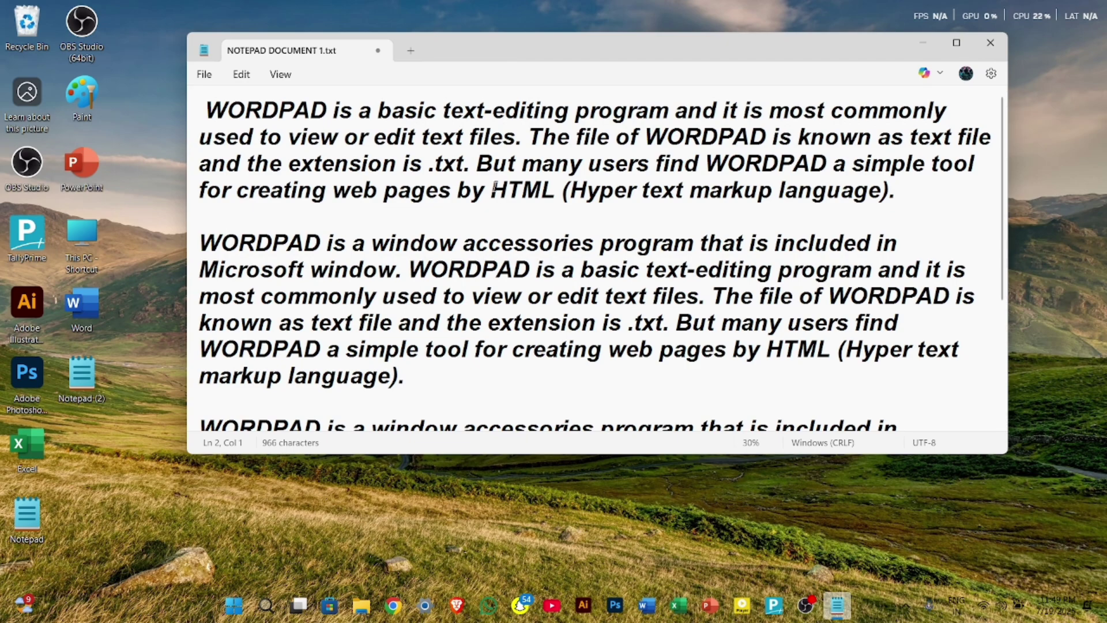
- Look up the word "HTML" from the first paragraph with Define with Bing, and close the browser with the results
{"action": "left_click_drag", "start_coordinate": [490, 192], "coordinate": [548, 192]}
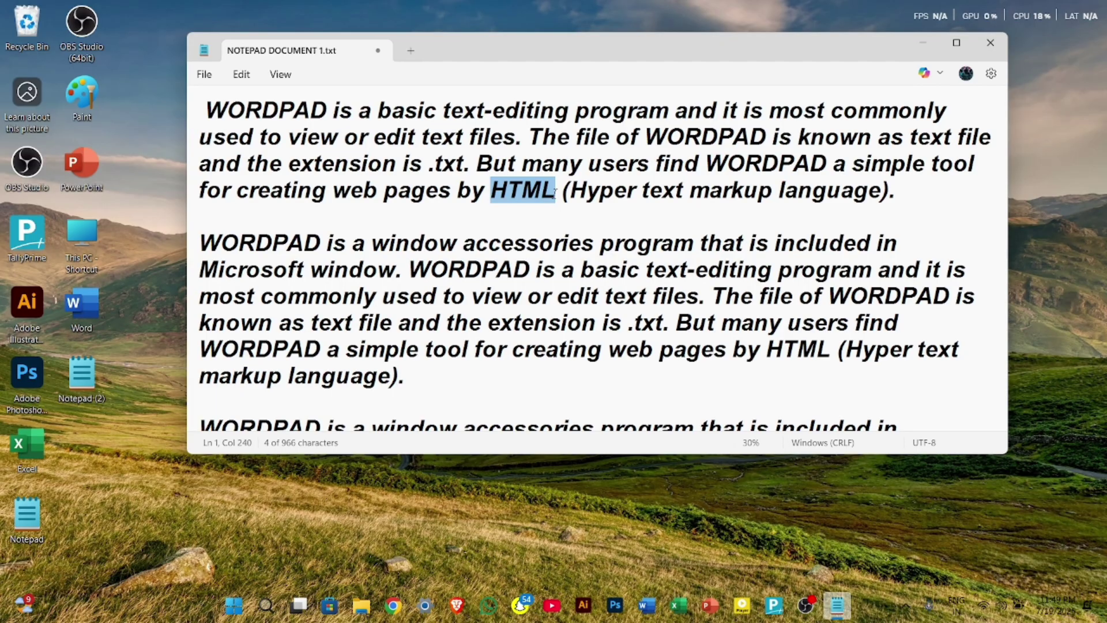
{"action": "left_click", "coordinate": [239, 75]}
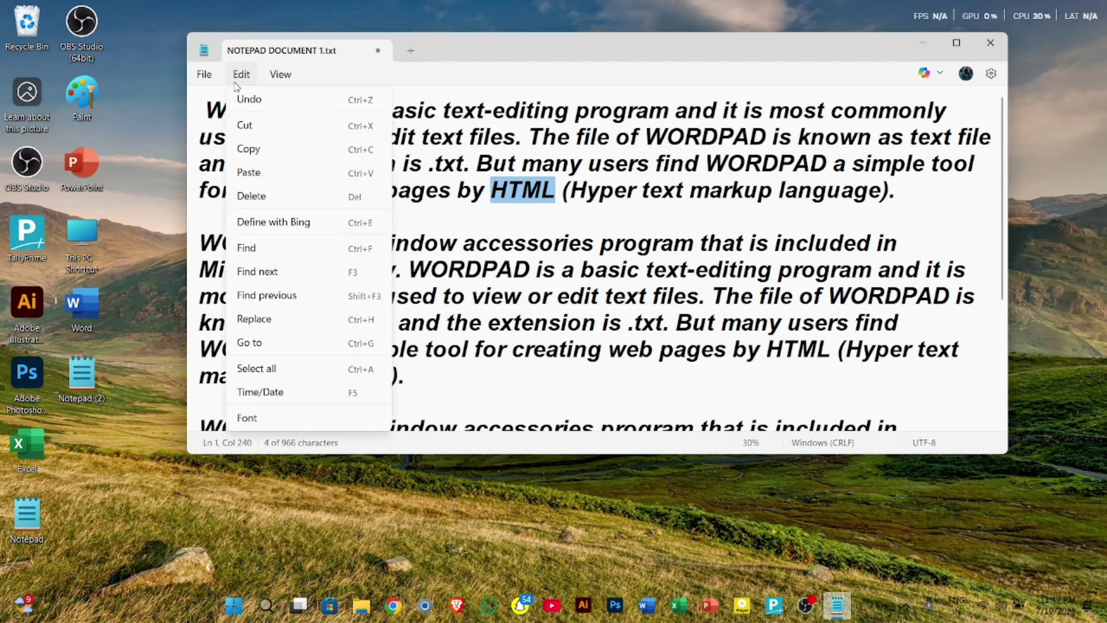
{"action": "left_click", "coordinate": [300, 224]}
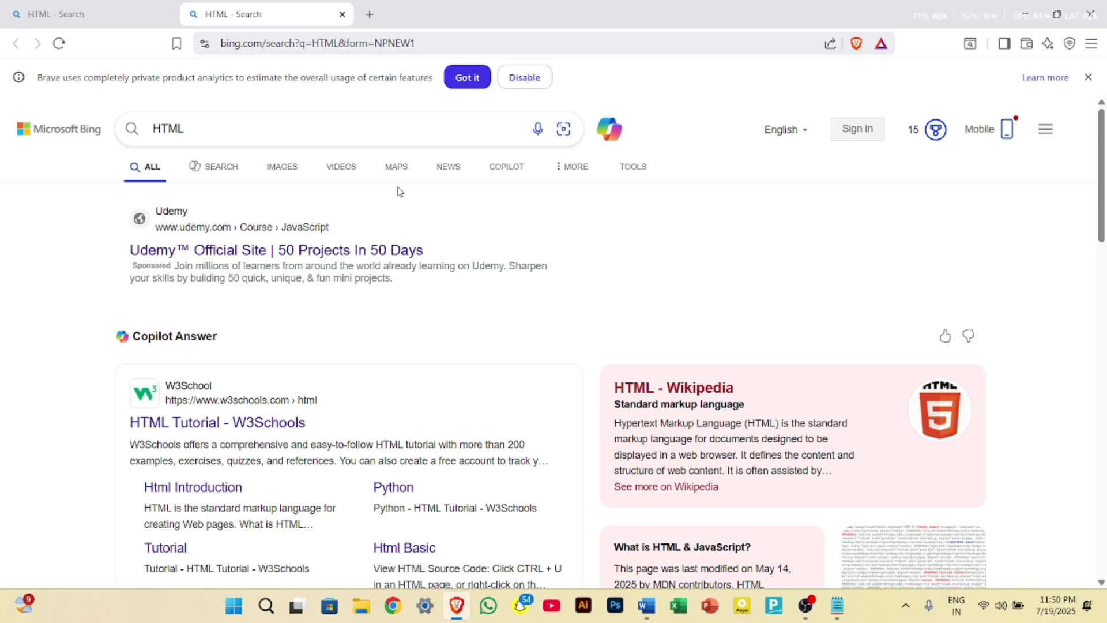
{"action": "left_click", "coordinate": [1078, 16]}
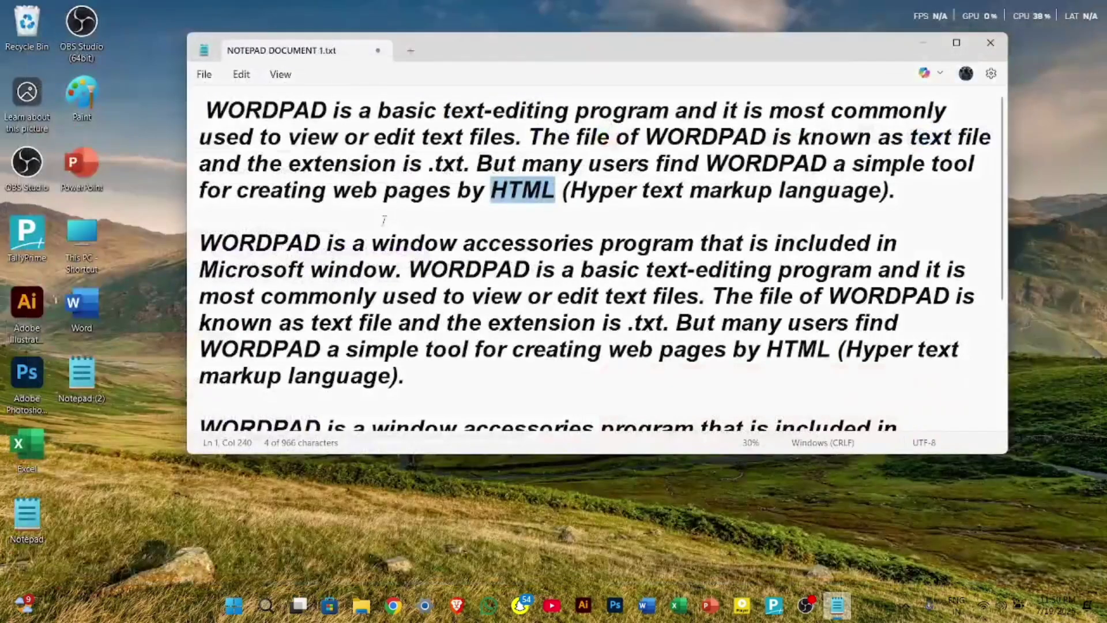
- Search the document for "THE" with the Find command
{"action": "left_click", "coordinate": [250, 84]}
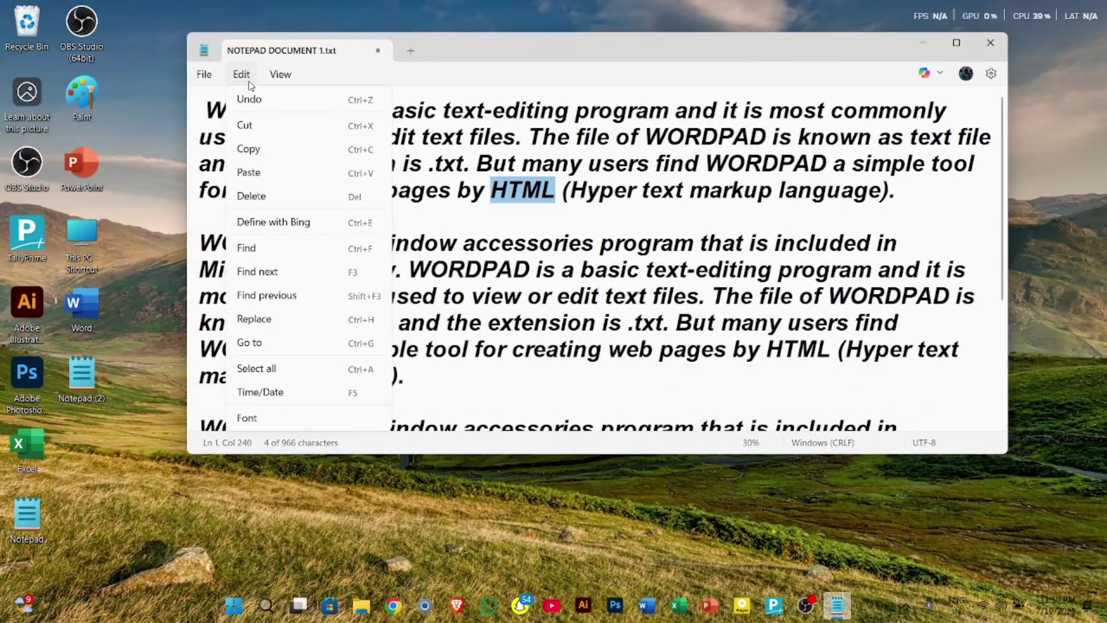
{"action": "left_click", "coordinate": [323, 255]}
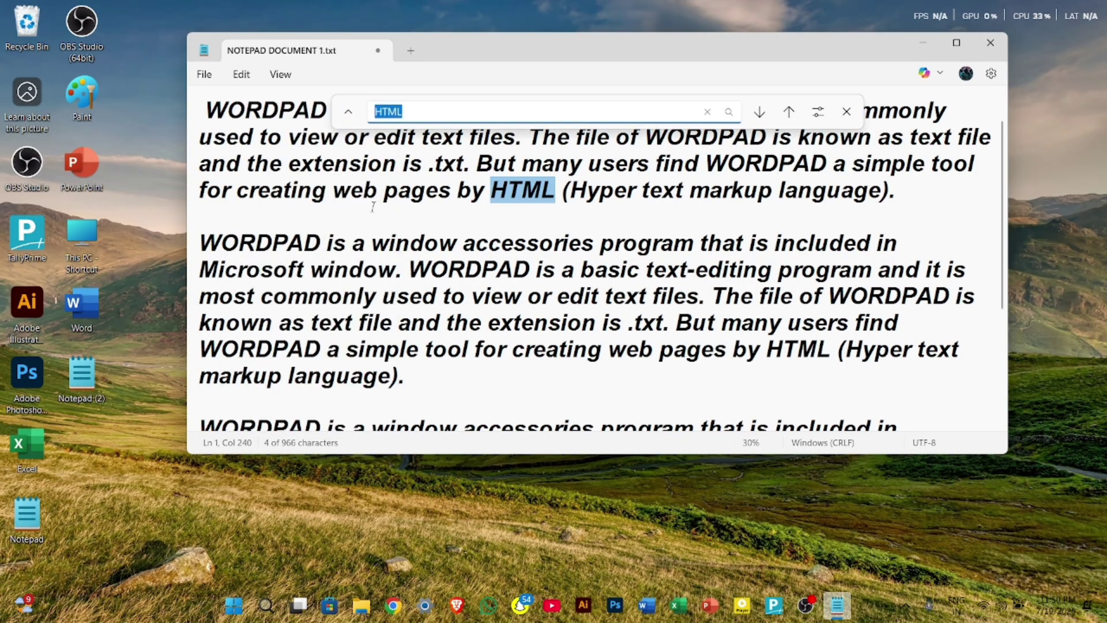
{"action": "key", "text": "BackSpace"}
{"action": "type", "text": "THE"}
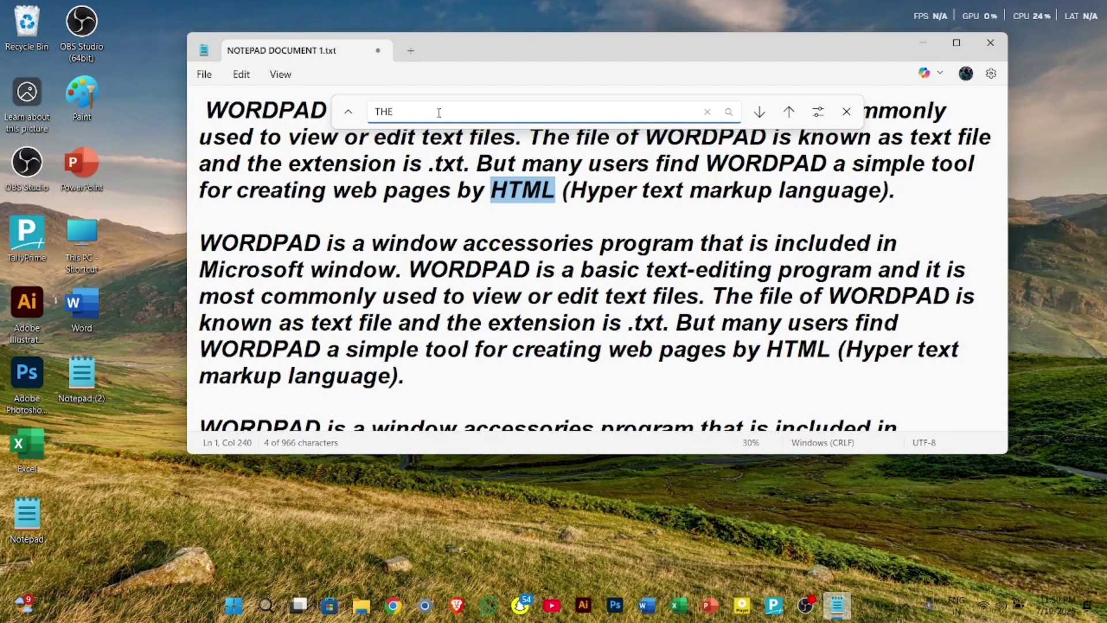
{"action": "left_click", "coordinate": [730, 113]}
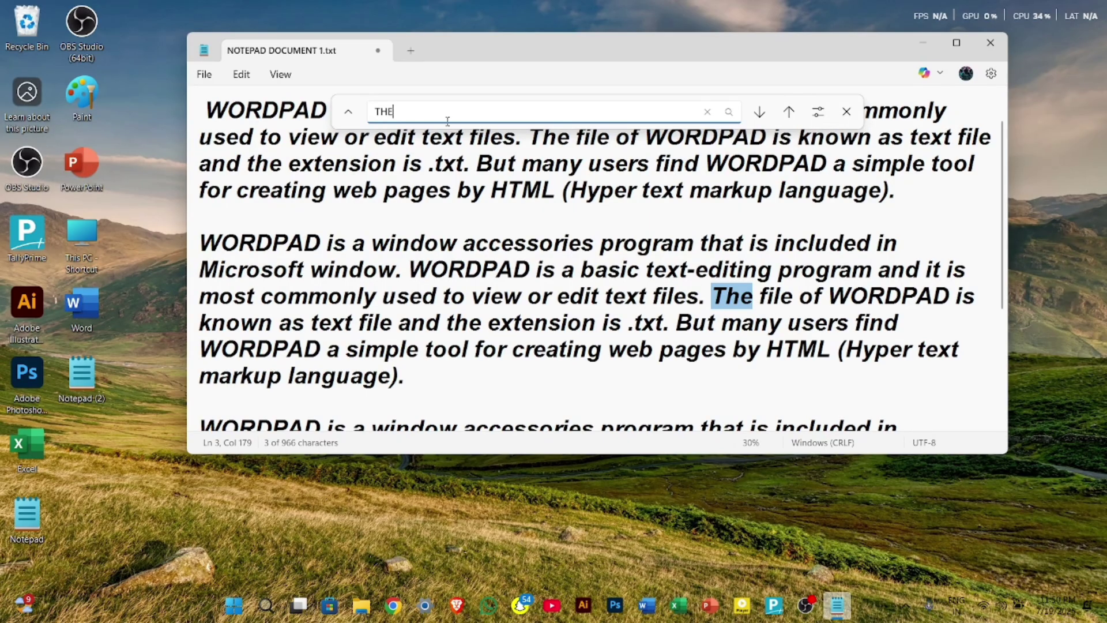
- Replace the search term with "WORDPAD" and run the search in the document
{"action": "key", "text": "BackSpace"}
{"action": "key", "text": "BackSpace"}
{"action": "key", "text": "BackSpace"}
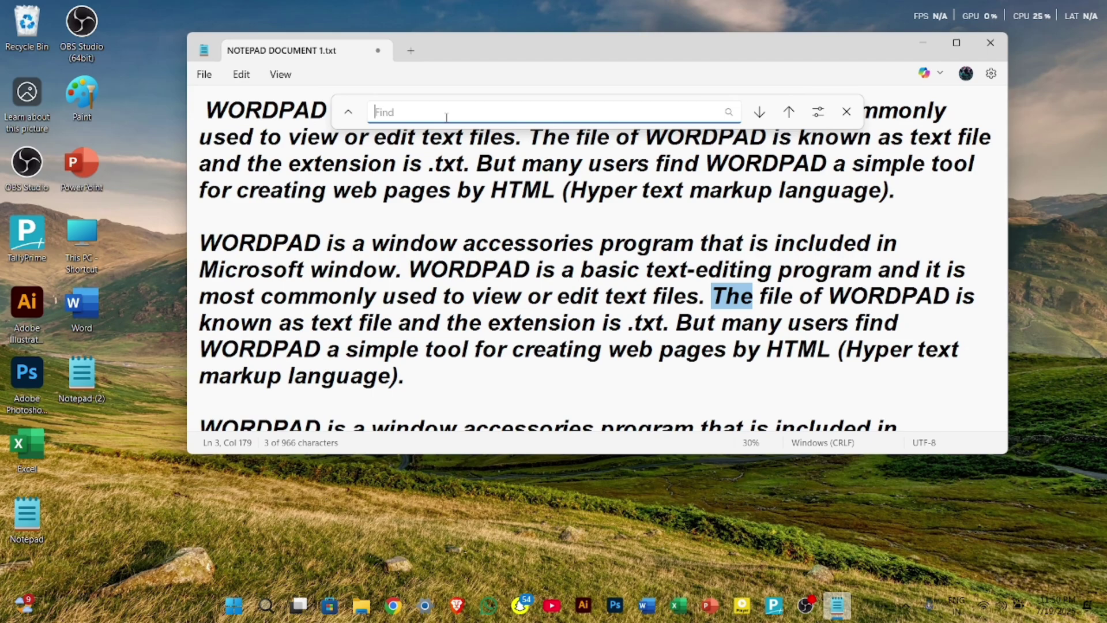
{"action": "type", "text": "WORDPAD"}
{"action": "key", "text": "Return"}
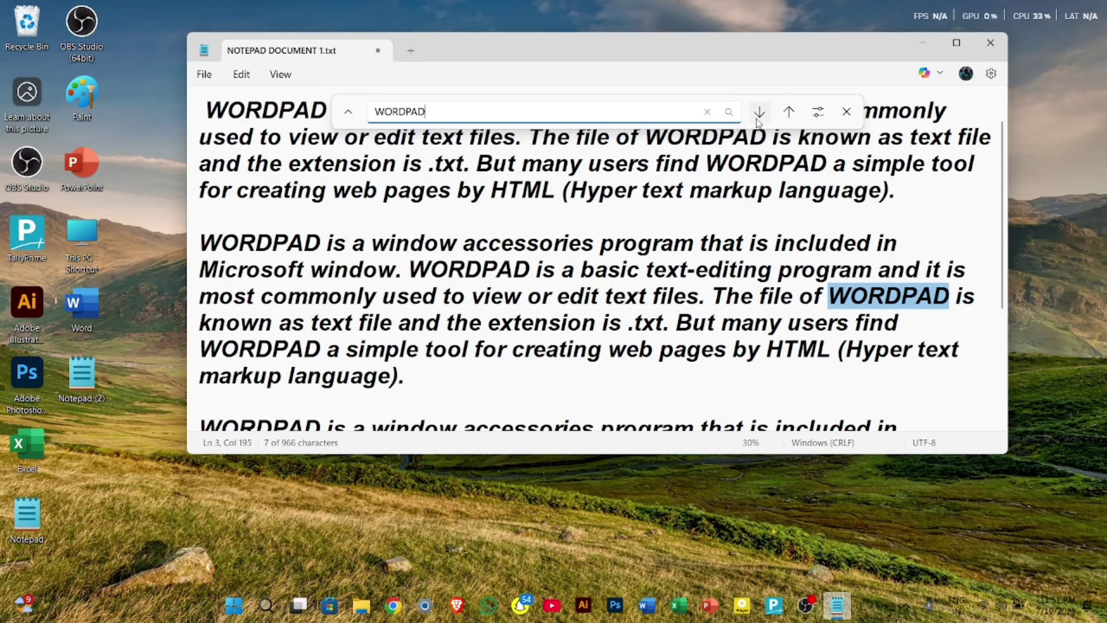
- Step backward and forward through the occurrences of "WORDPAD" from the Find bar
{"action": "left_click", "coordinate": [788, 112]}
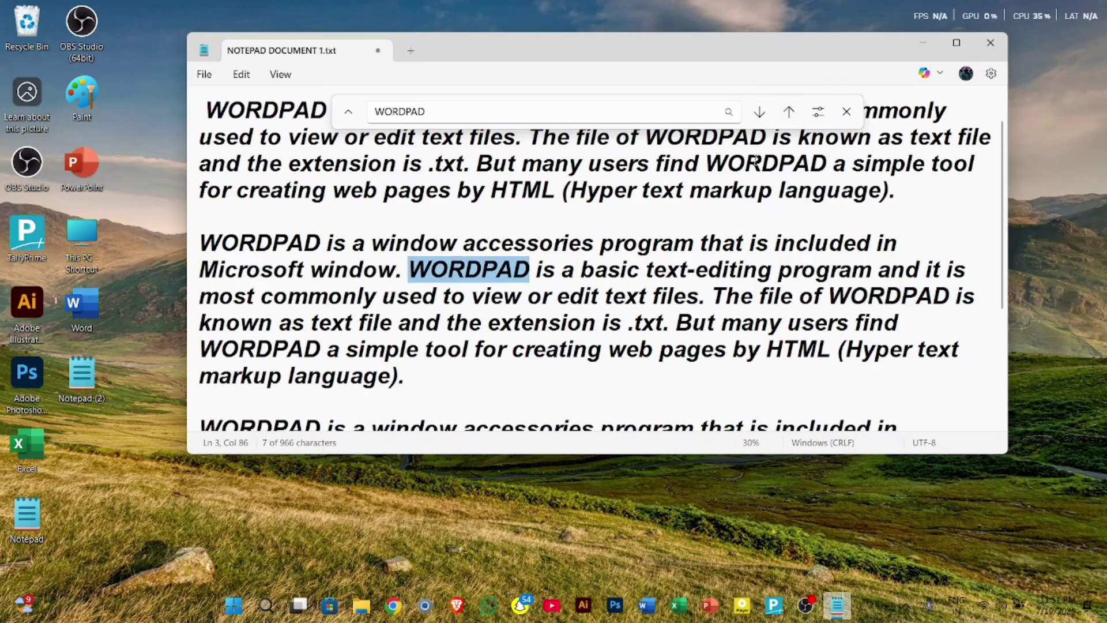
{"action": "left_click", "coordinate": [788, 112]}
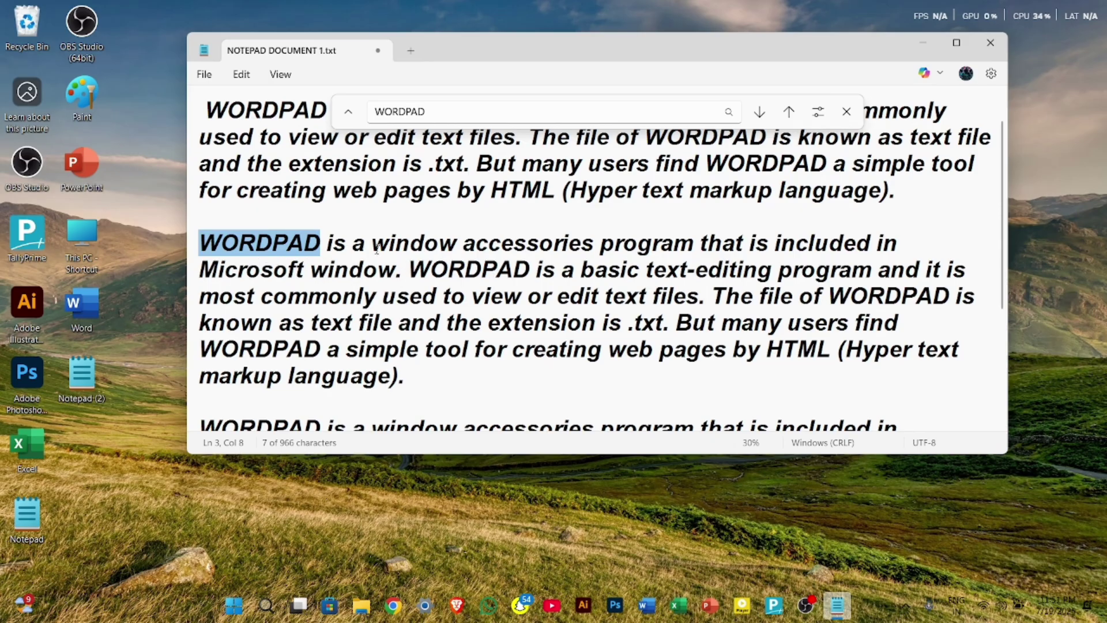
{"action": "left_click", "coordinate": [789, 112]}
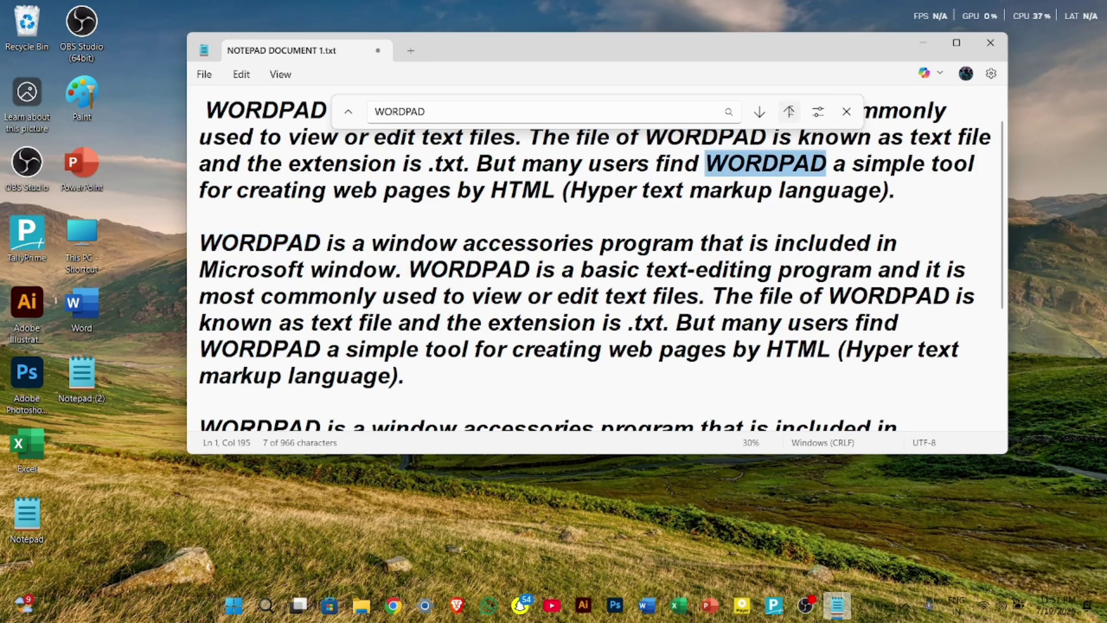
{"action": "left_click", "coordinate": [789, 112]}
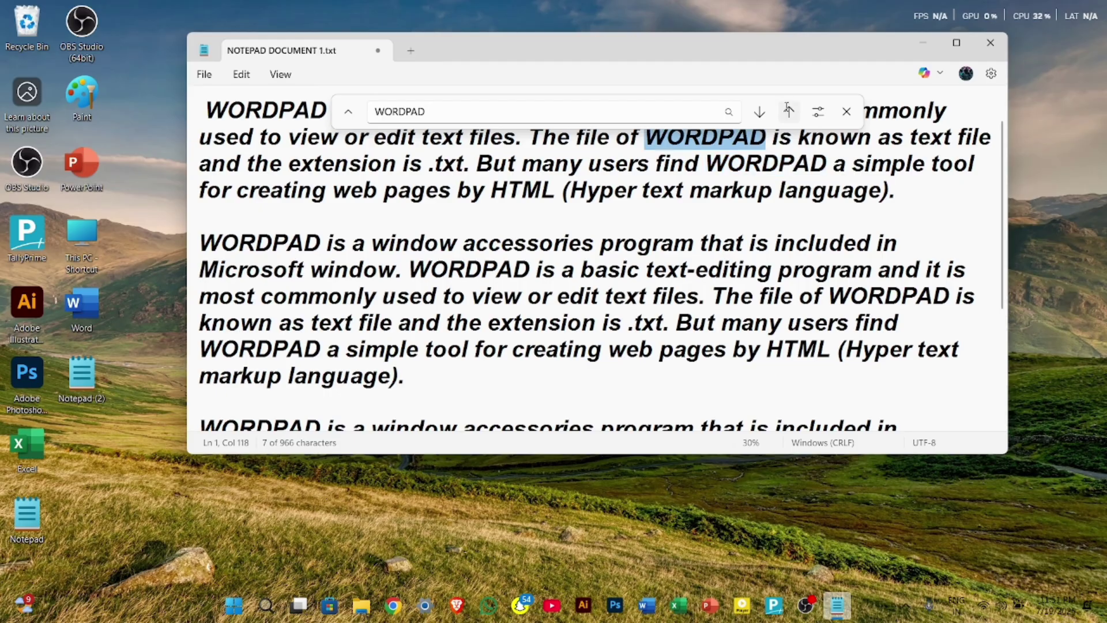
{"action": "left_click", "coordinate": [760, 111]}
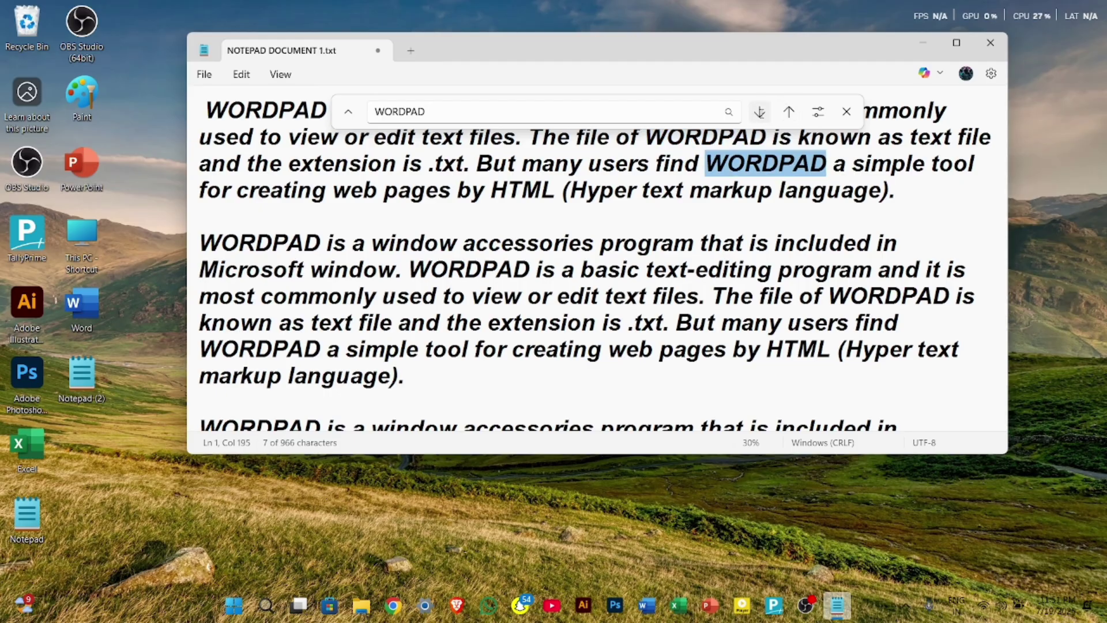
{"action": "left_click", "coordinate": [760, 112]}
{"action": "left_click", "coordinate": [759, 112]}
{"action": "left_click", "coordinate": [759, 112]}
{"action": "left_click", "coordinate": [759, 111]}
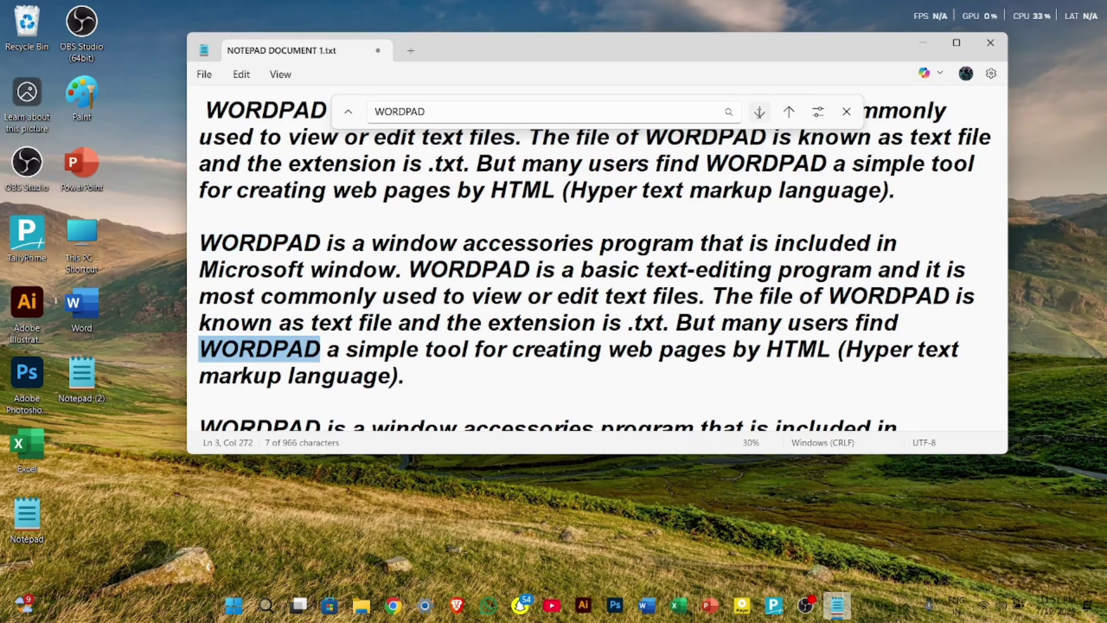
{"action": "left_click", "coordinate": [789, 112]}
{"action": "left_click", "coordinate": [789, 112]}
{"action": "left_click", "coordinate": [789, 112]}
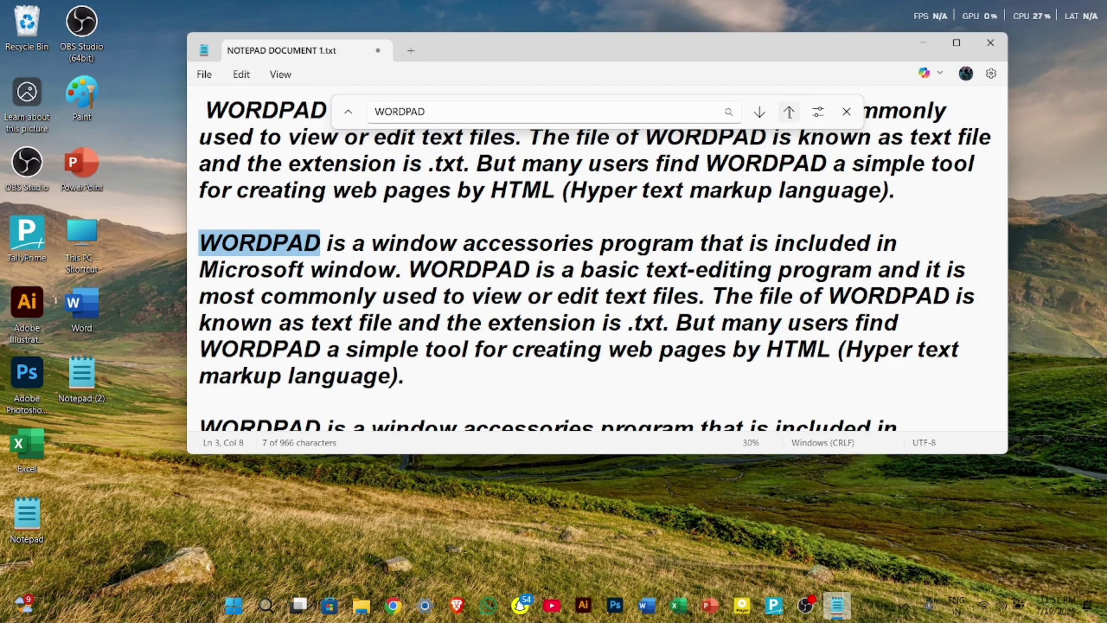
- Clear the "WORDPAD" search term and close the Find bar
{"action": "left_click", "coordinate": [636, 111]}
{"action": "key", "text": "BackSpace"}
{"action": "key", "text": "BackSpace"}
{"action": "key", "text": "BackSpace"}
{"action": "key", "text": "BackSpace"}
{"action": "key", "text": "BackSpace"}
{"action": "key", "text": "BackSpace"}
{"action": "key", "text": "BackSpace"}
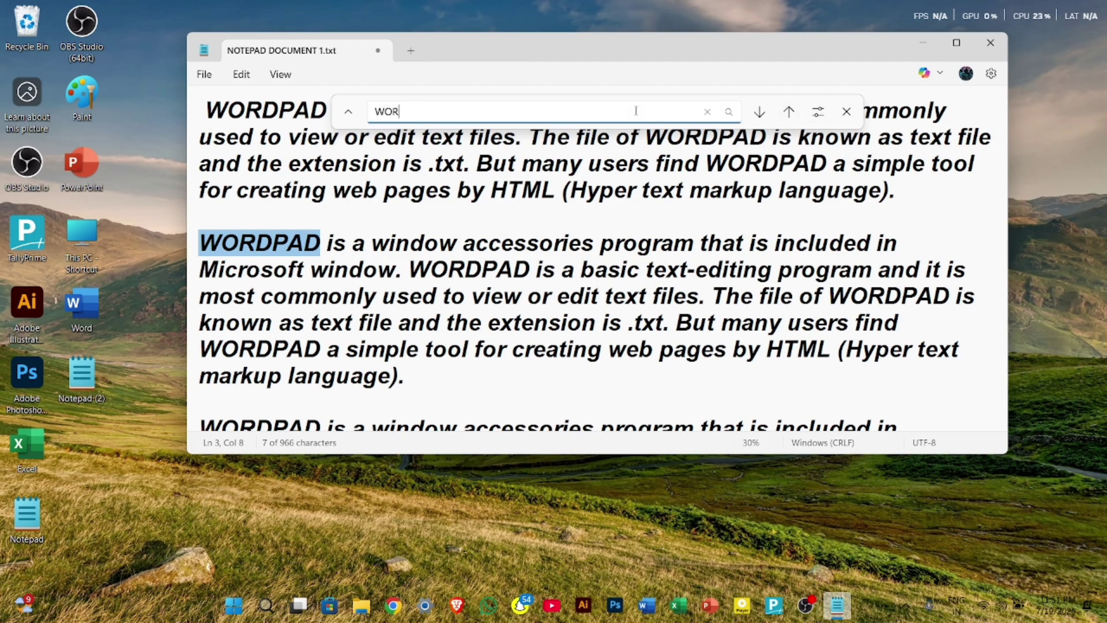
{"action": "left_click", "coordinate": [846, 112]}
- Run Find next for "WORDPAD", move between its neighbouring occurrences in both directions, and close the Find bar
{"action": "left_click", "coordinate": [242, 75]}
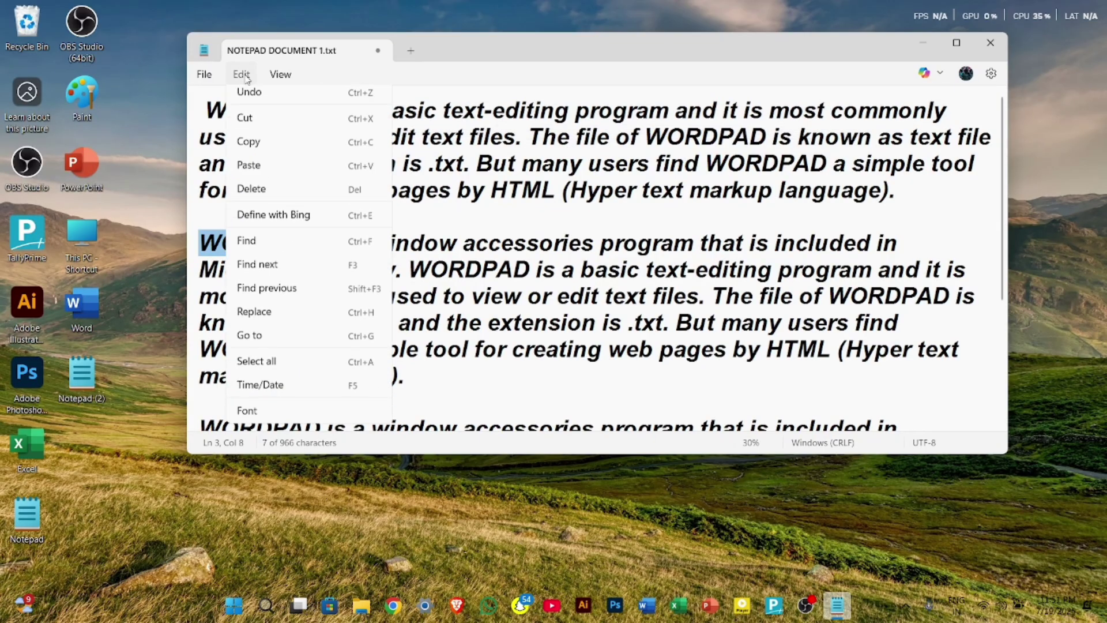
{"action": "left_click", "coordinate": [299, 271]}
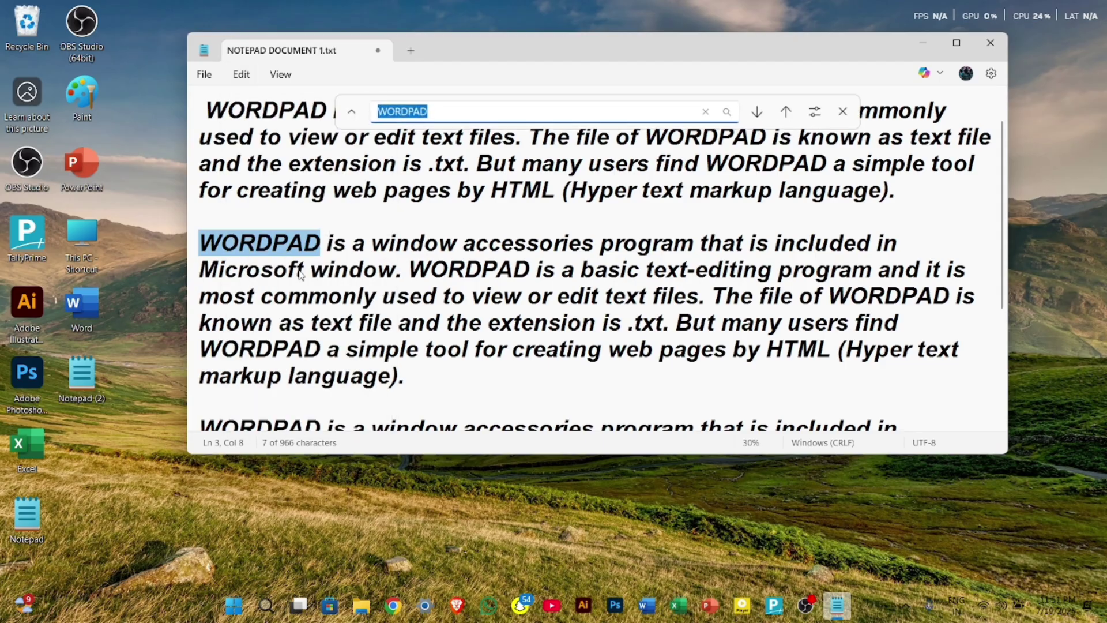
{"action": "left_click", "coordinate": [760, 112]}
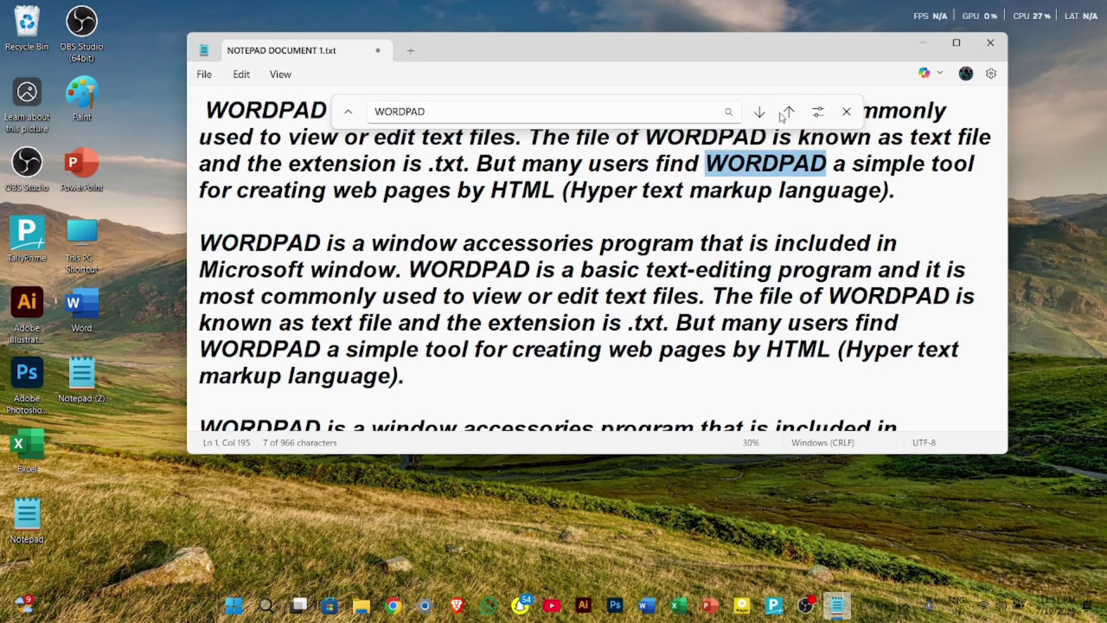
{"action": "left_click", "coordinate": [757, 113]}
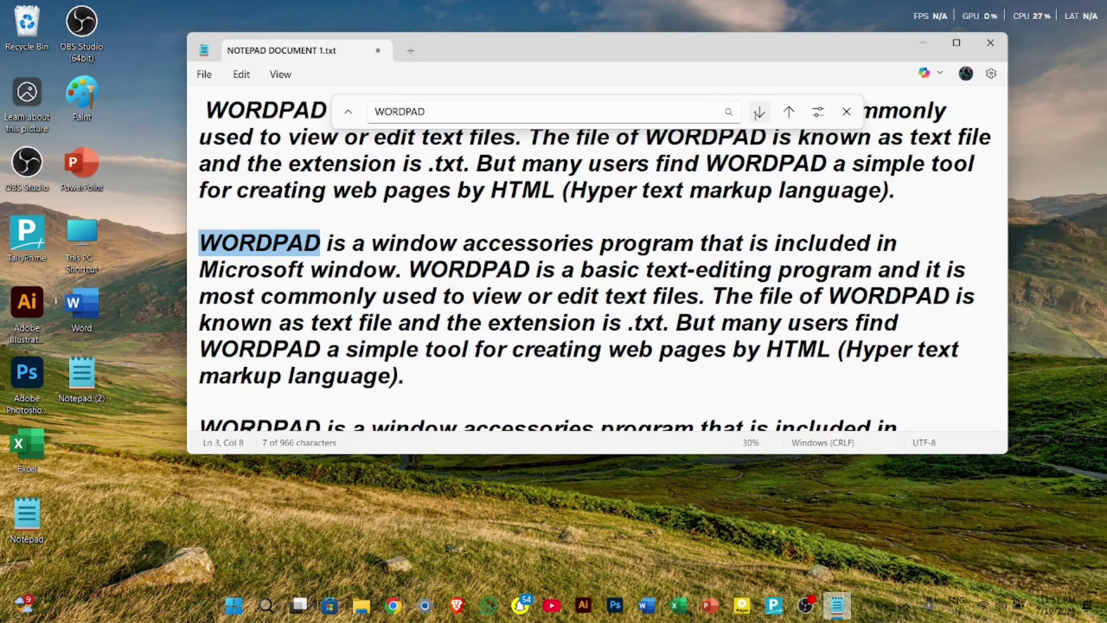
{"action": "left_click", "coordinate": [786, 114]}
{"action": "left_click", "coordinate": [787, 114]}
{"action": "left_click", "coordinate": [760, 112]}
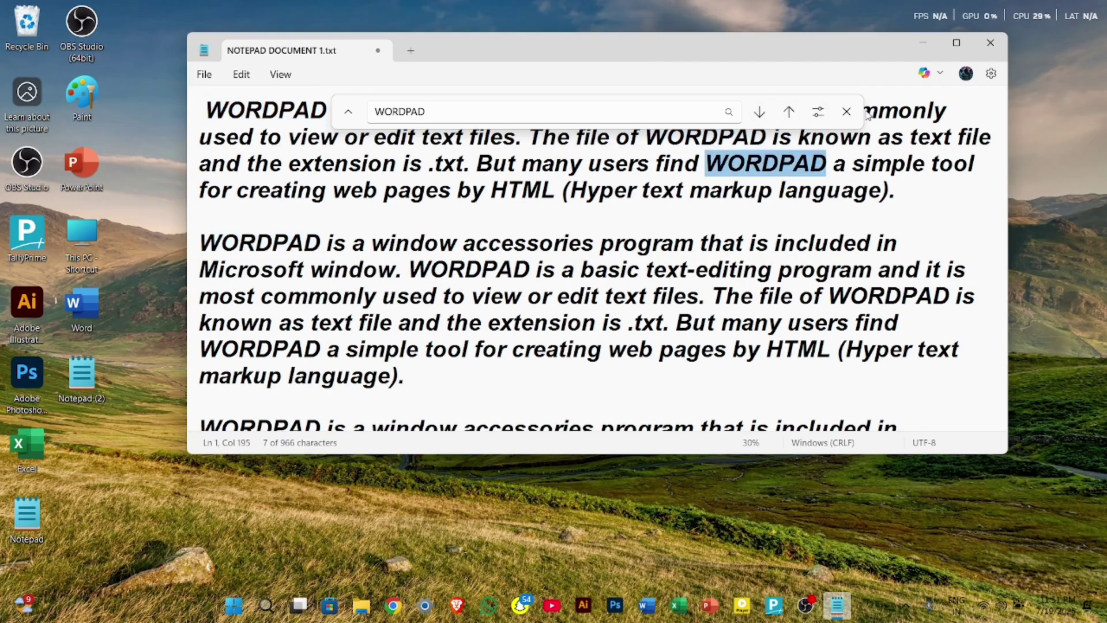
{"action": "left_click", "coordinate": [847, 111]}
- Jump back and forth between "WORDPAD" occurrences using the Find previous and Find next commands, without the Find bar
{"action": "left_click", "coordinate": [242, 75]}
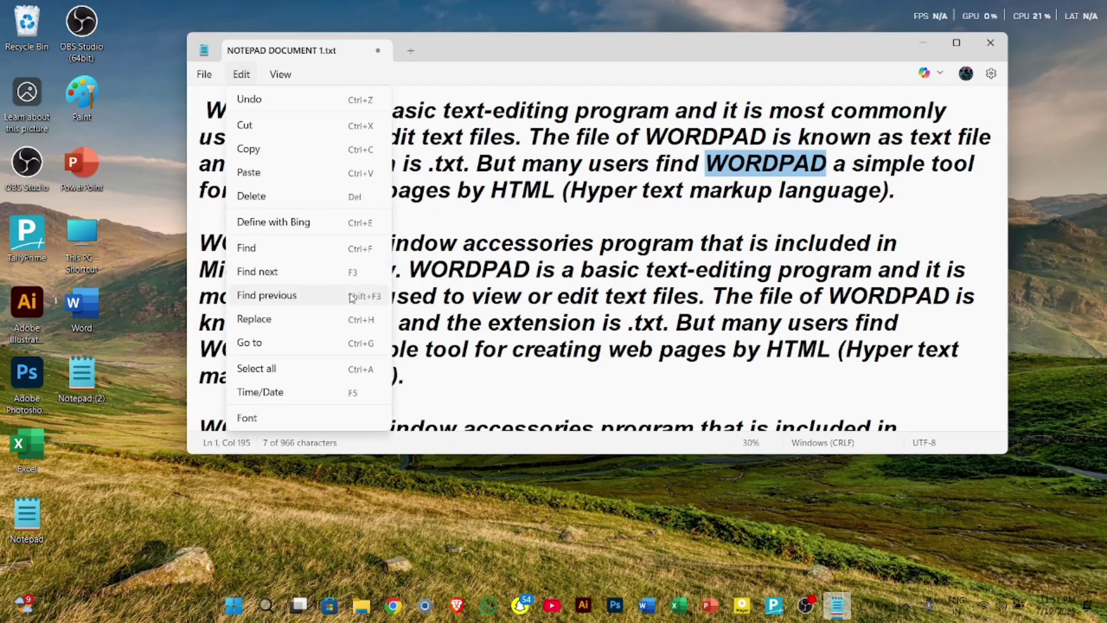
{"action": "left_click", "coordinate": [317, 298]}
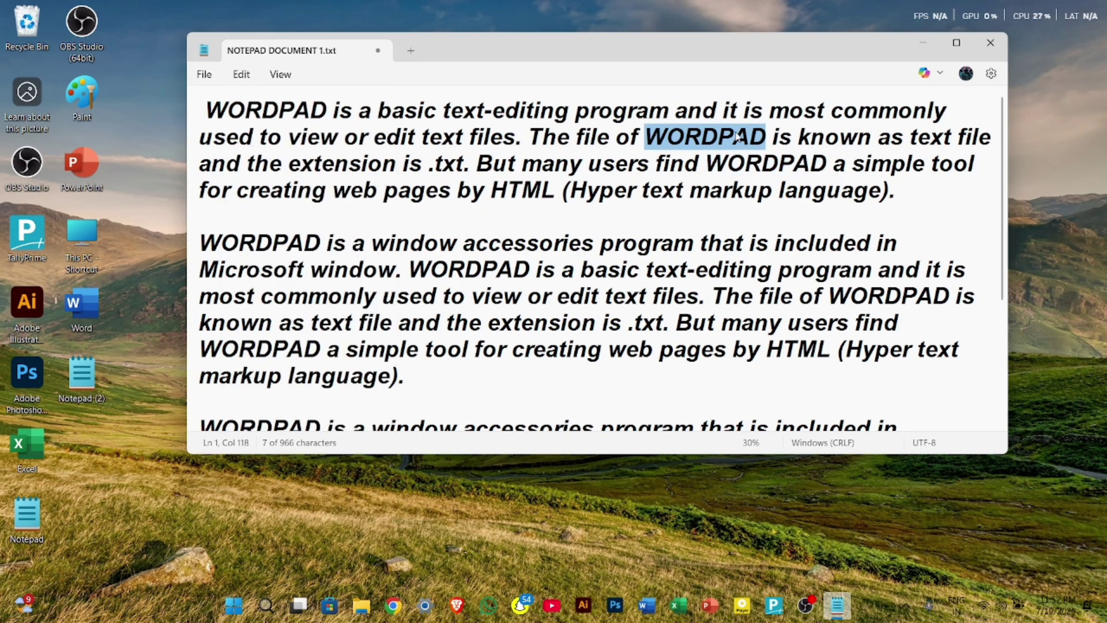
{"action": "left_click", "coordinate": [248, 79]}
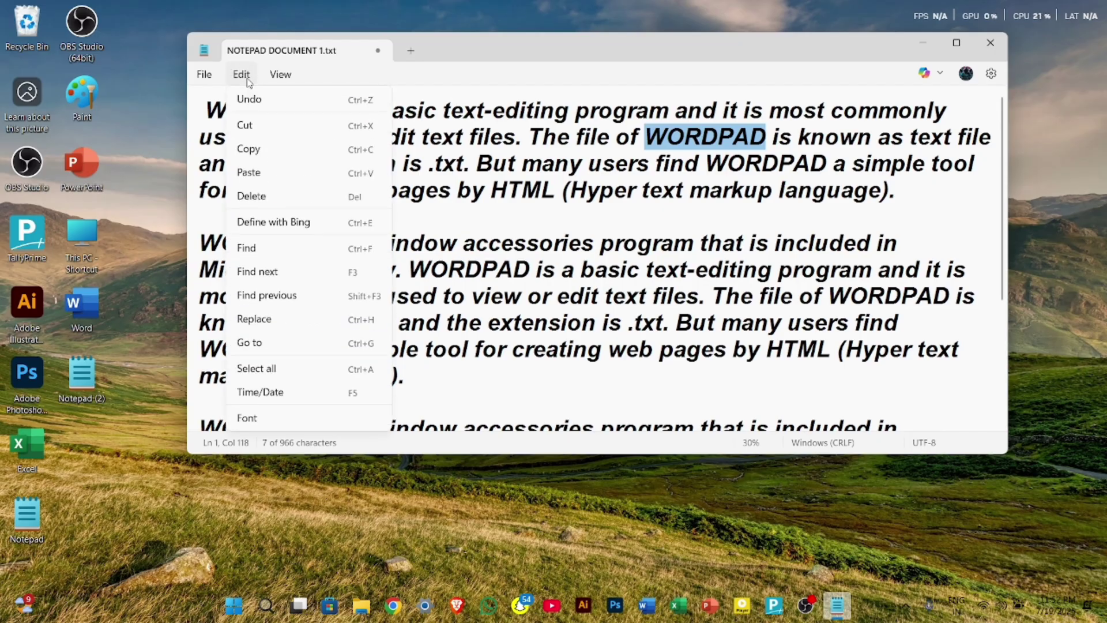
{"action": "left_click", "coordinate": [305, 275]}
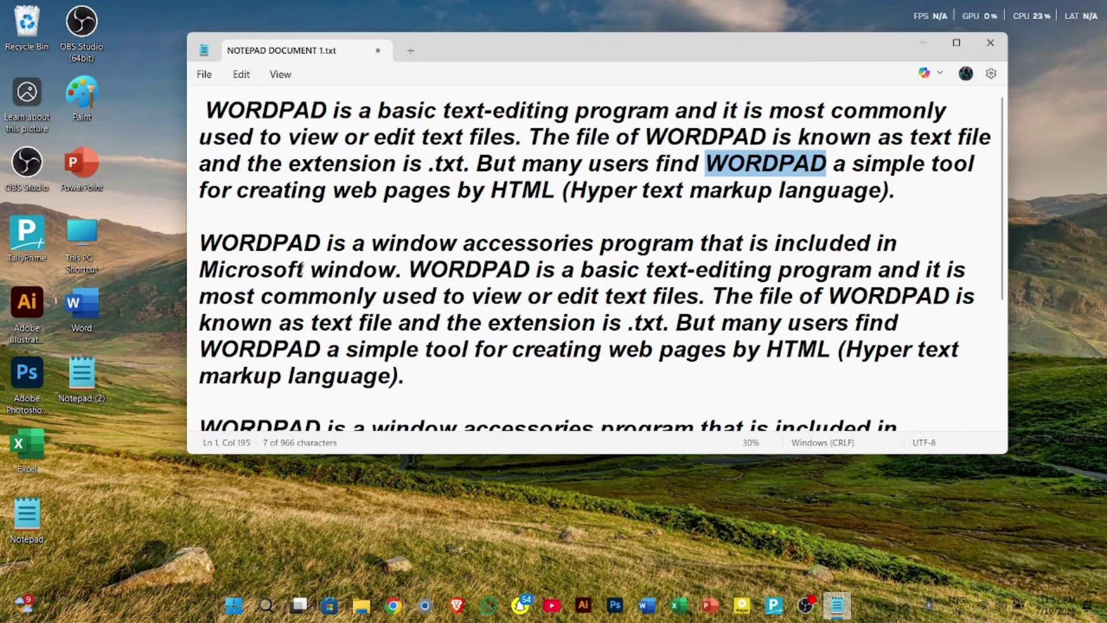
{"action": "left_click", "coordinate": [241, 74]}
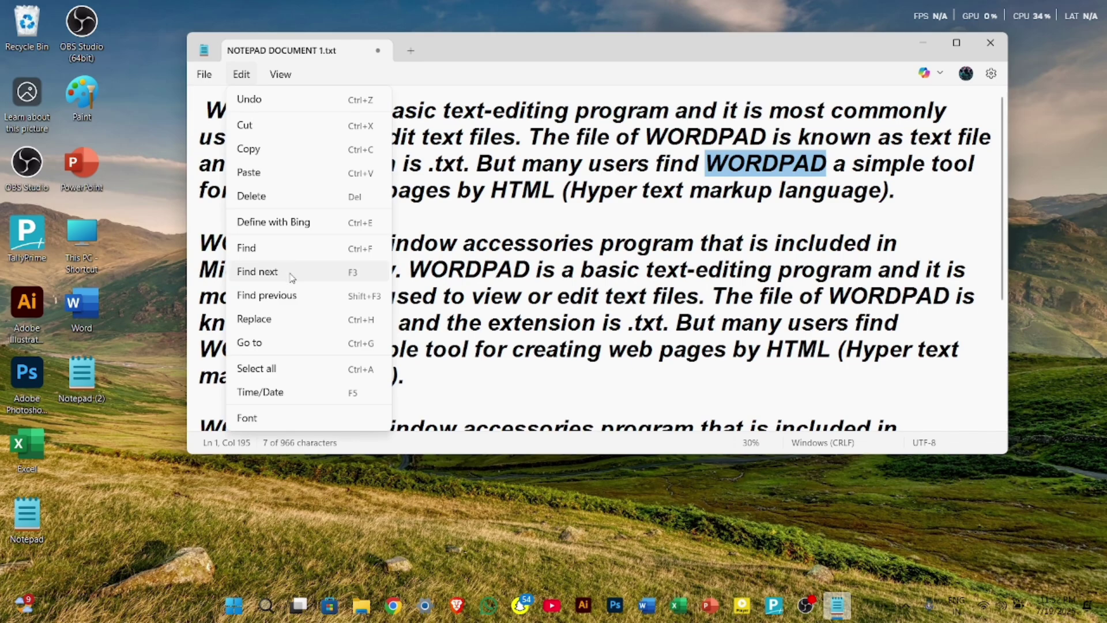
{"action": "left_click", "coordinate": [291, 273]}
{"action": "left_click", "coordinate": [245, 75]}
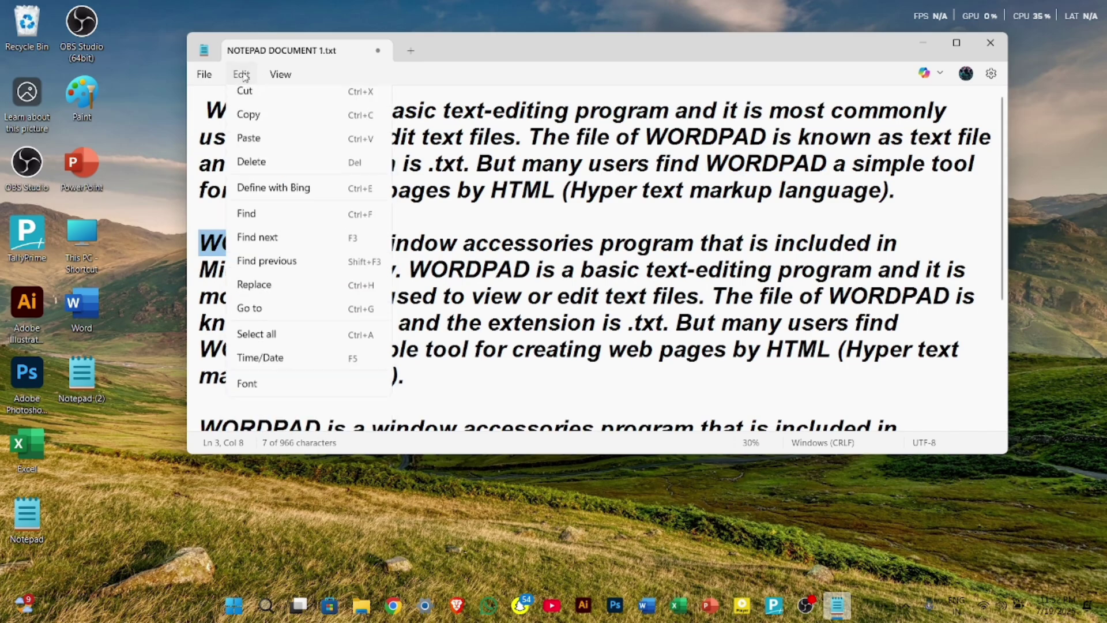
{"action": "left_click", "coordinate": [288, 304]}
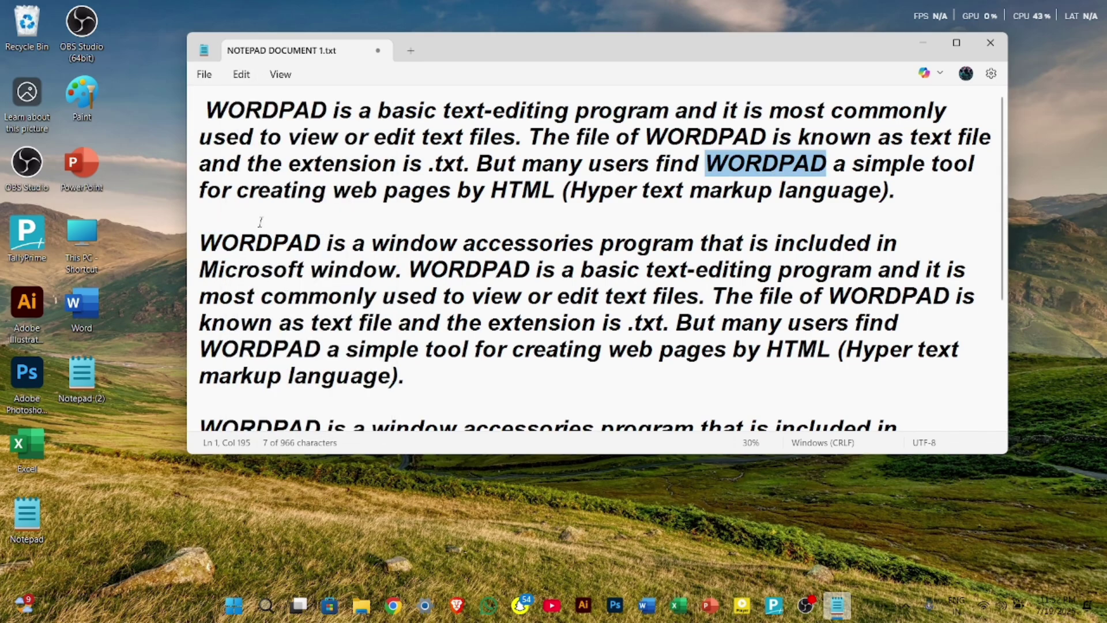
{"action": "left_click", "coordinate": [241, 74]}
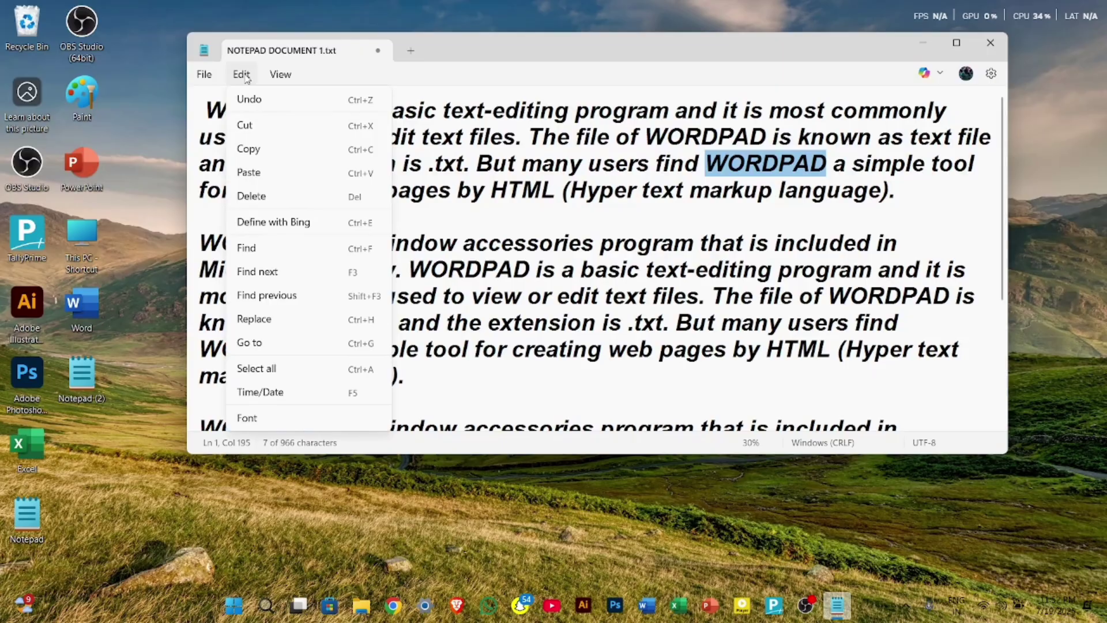
{"action": "left_click", "coordinate": [257, 297]}
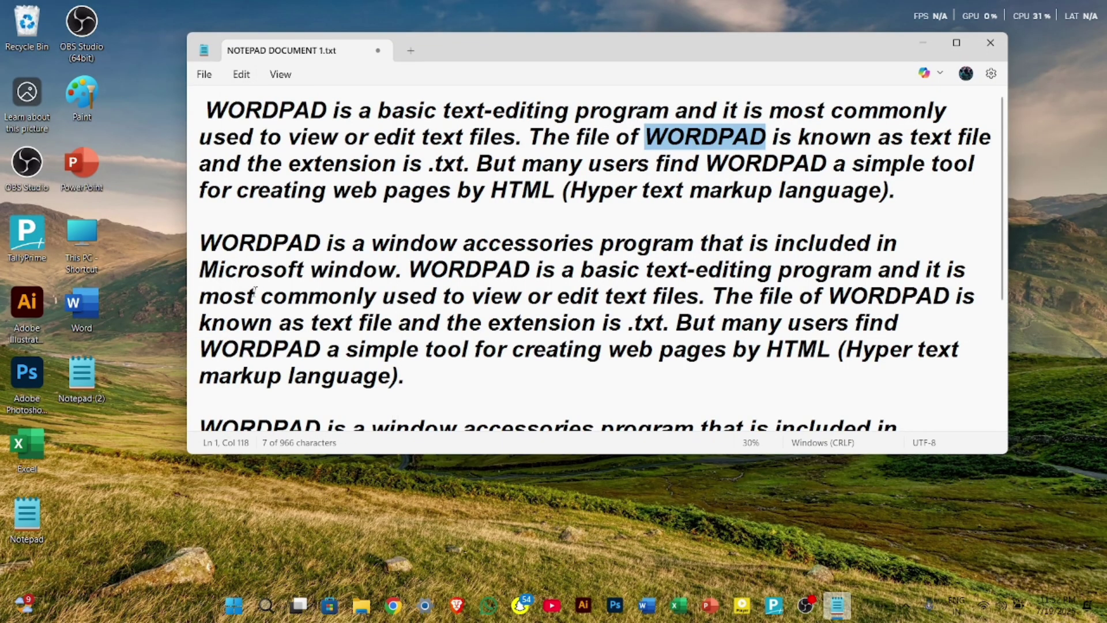
- Start a Replace operation and re-enter "WORDPAD" as the text to find
{"action": "left_click", "coordinate": [241, 77]}
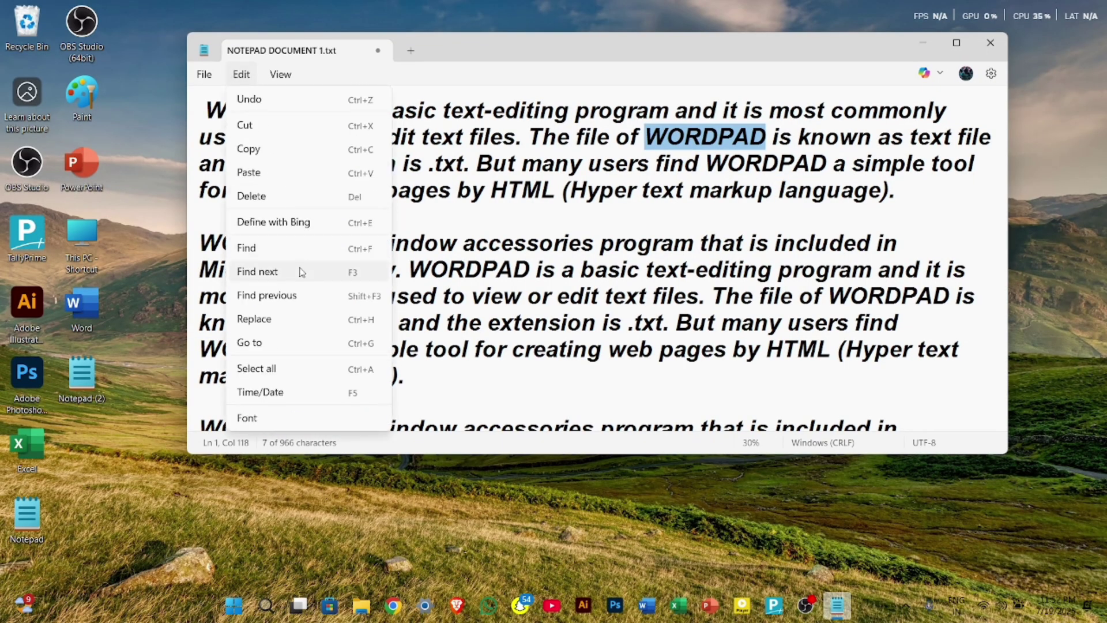
{"action": "left_click", "coordinate": [304, 323]}
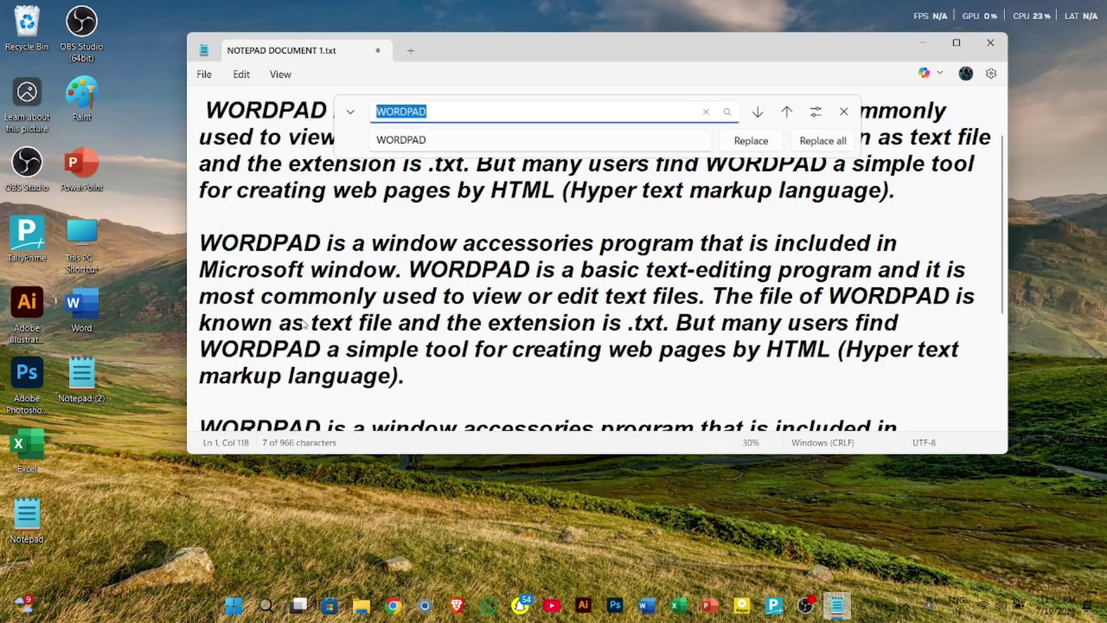
{"action": "left_click", "coordinate": [460, 112]}
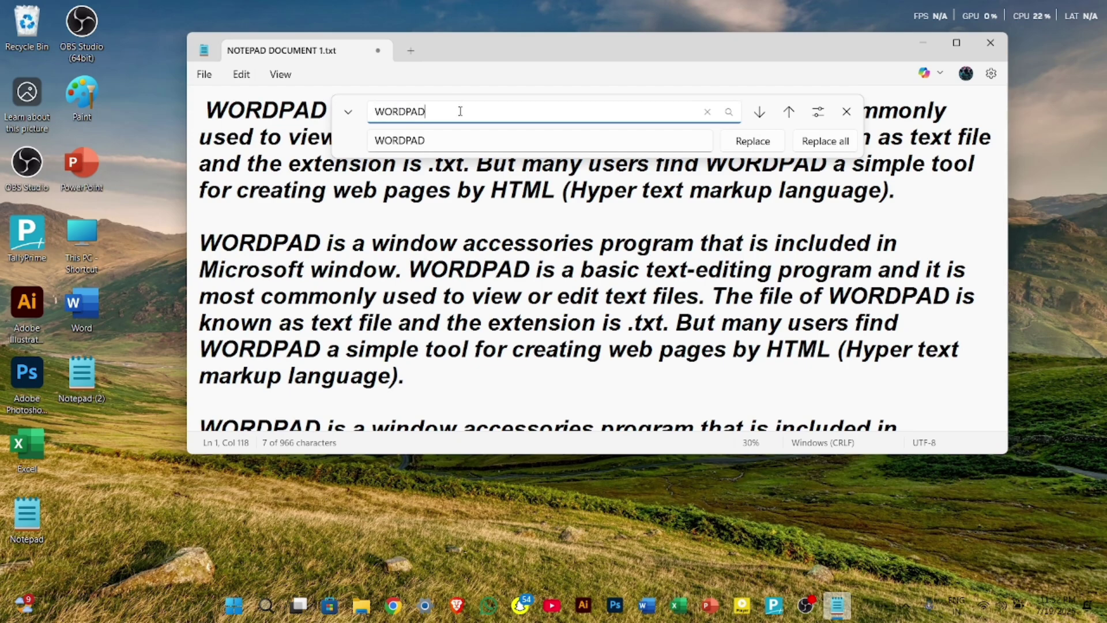
{"action": "key", "text": "BackSpace"}
{"action": "key", "text": "BackSpace"}
{"action": "key", "text": "BackSpace"}
{"action": "key", "text": "BackSpace"}
{"action": "key", "text": "BackSpace"}
{"action": "key", "text": "BackSpace"}
{"action": "type", "text": "WORDPAD"}
- Set the replacement text to "NOTEPAD"
{"action": "left_click", "coordinate": [487, 141]}
{"action": "key", "text": "BackSpace"}
{"action": "key", "text": "BackSpace"}
{"action": "key", "text": "BackSpace"}
{"action": "key", "text": "BackSpace"}
{"action": "key", "text": "BackSpace"}
{"action": "key", "text": "BackSpace"}
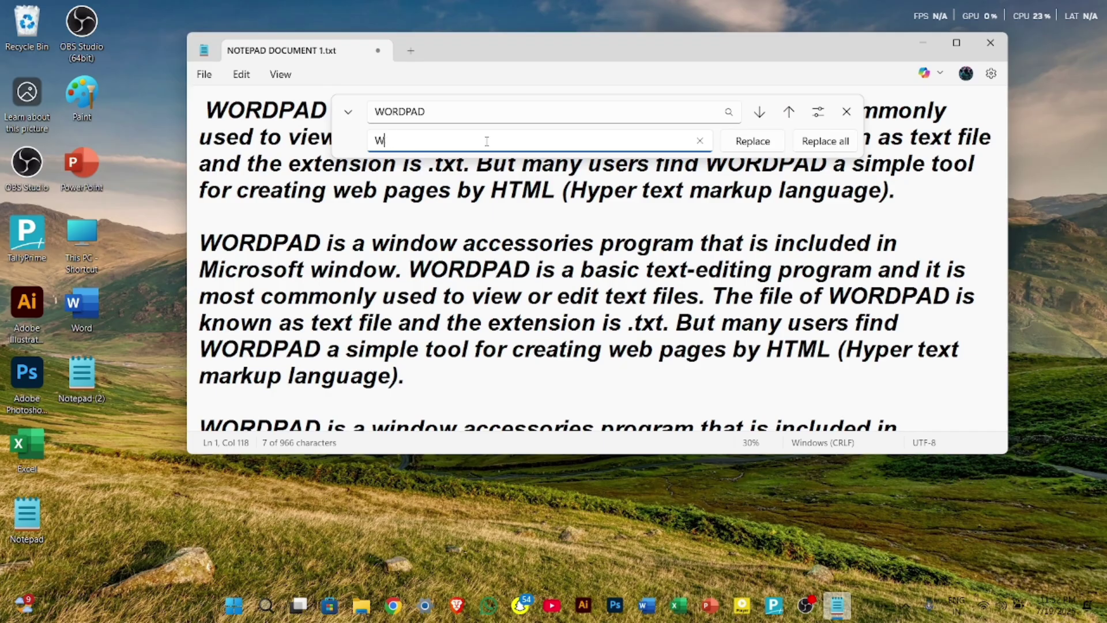
{"action": "key", "text": "BackSpace"}
{"action": "type", "text": "NOTEPAD"}
- Replace three consecutive occurrences of "WORDPAD" with "NOTEPAD", one at a time
{"action": "left_click", "coordinate": [753, 141]}
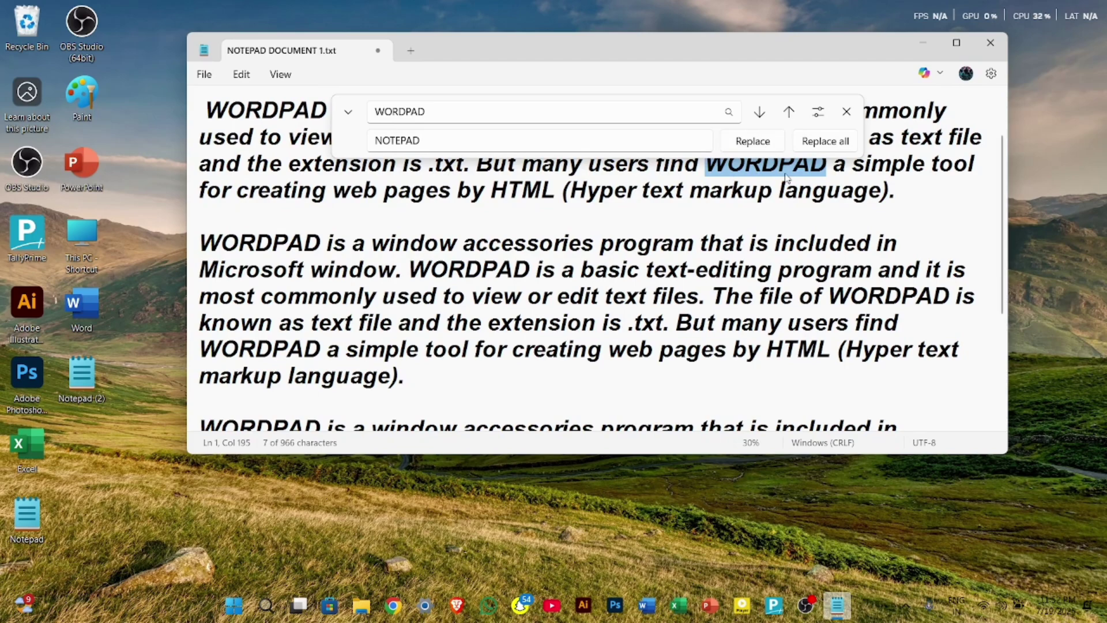
{"action": "left_click", "coordinate": [759, 139]}
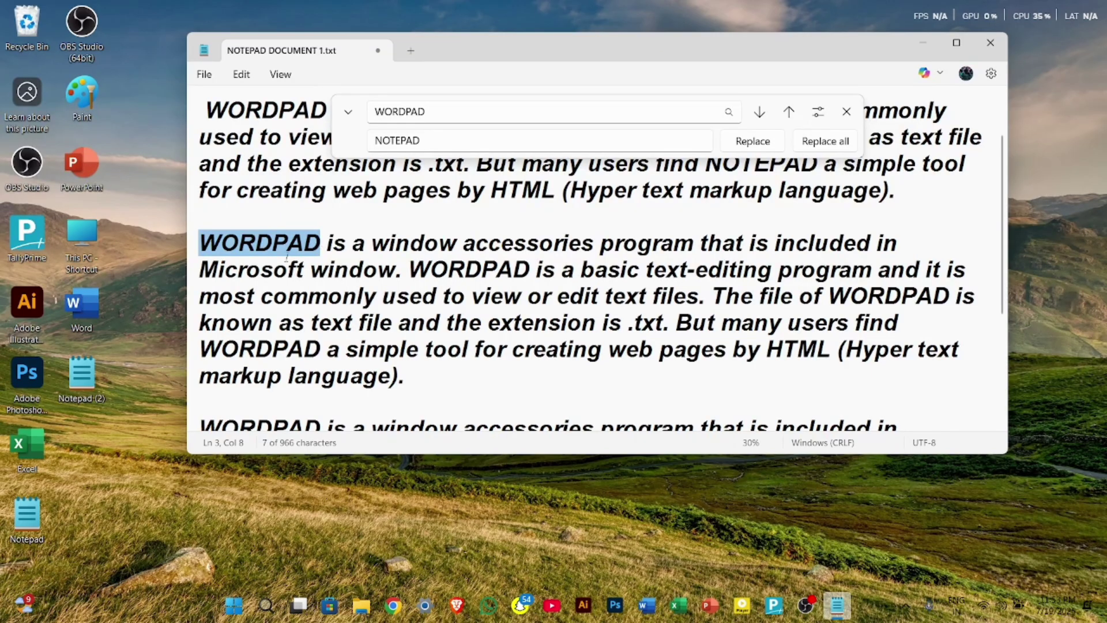
{"action": "left_click", "coordinate": [767, 138]}
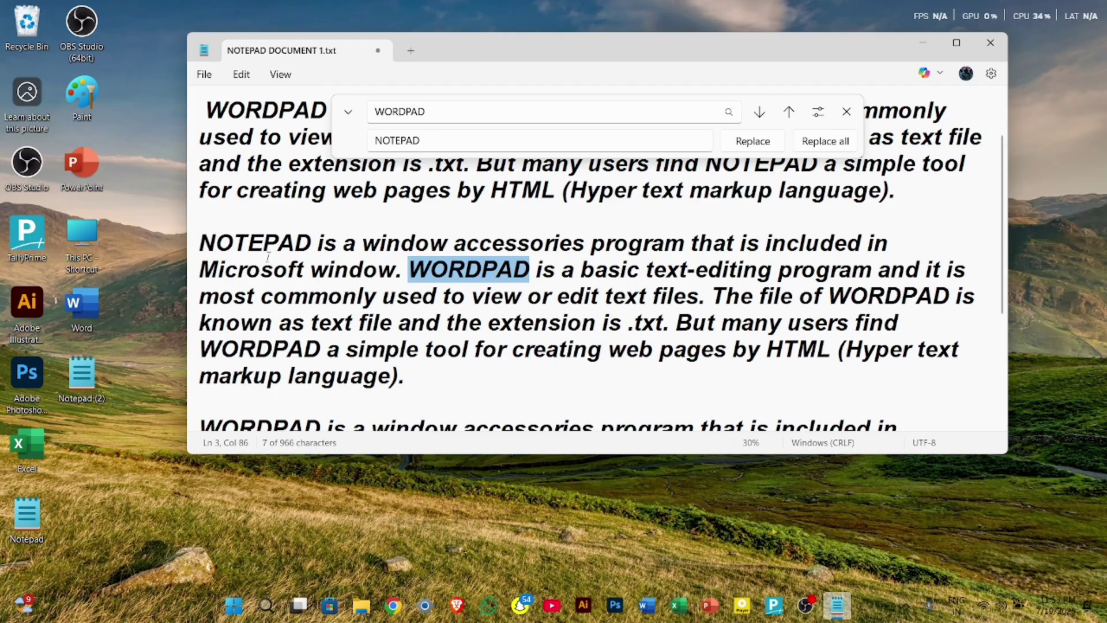
- Replace all remaining "WORDPAD" occurrences with "NOTEPAD" at once, and search backward for any leftover match before closing the Replace bar
{"action": "left_click", "coordinate": [821, 140]}
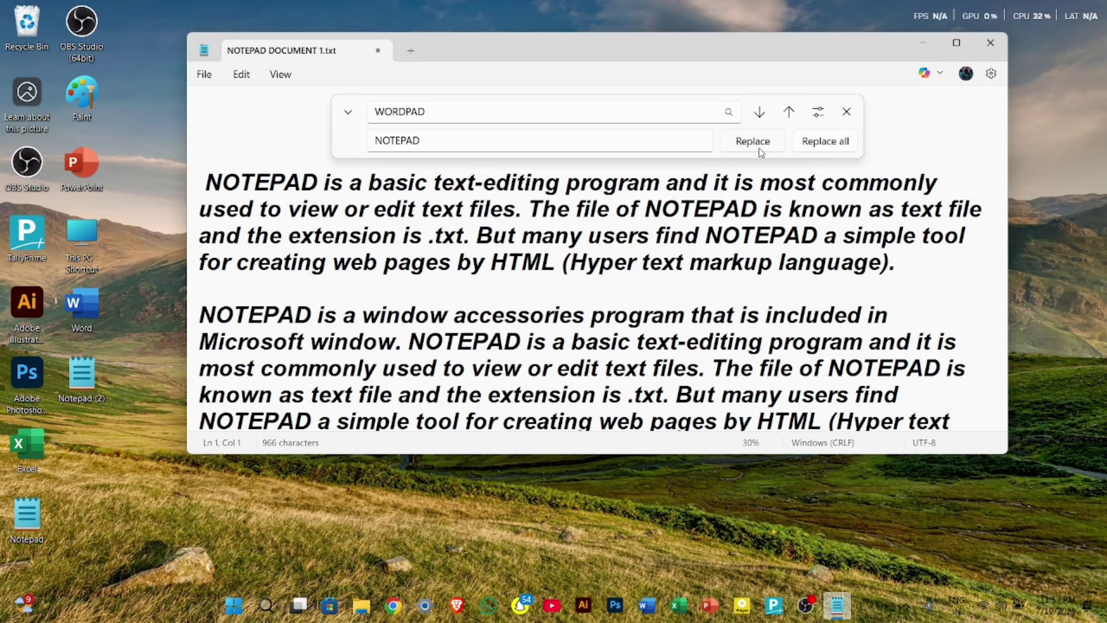
{"action": "left_click", "coordinate": [789, 112]}
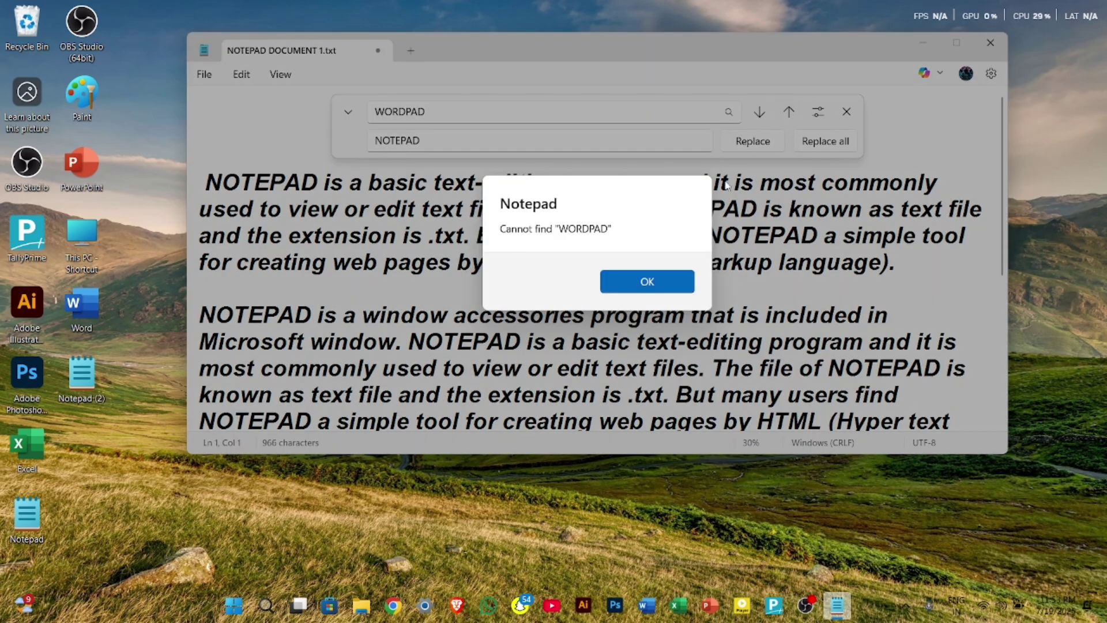
{"action": "left_click", "coordinate": [673, 277]}
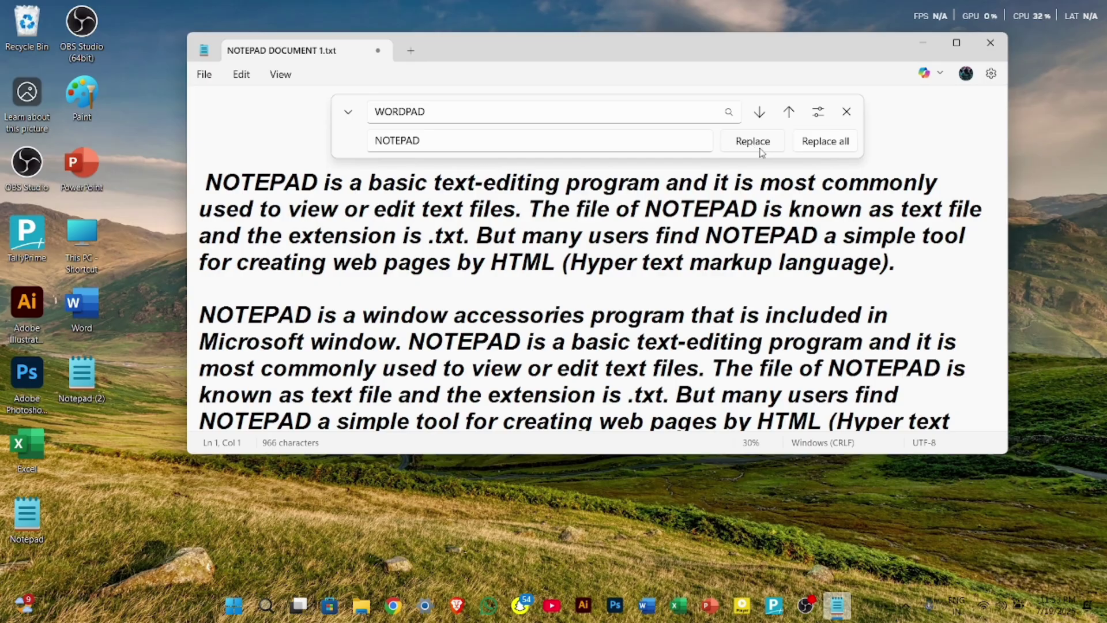
{"action": "left_click", "coordinate": [846, 115]}
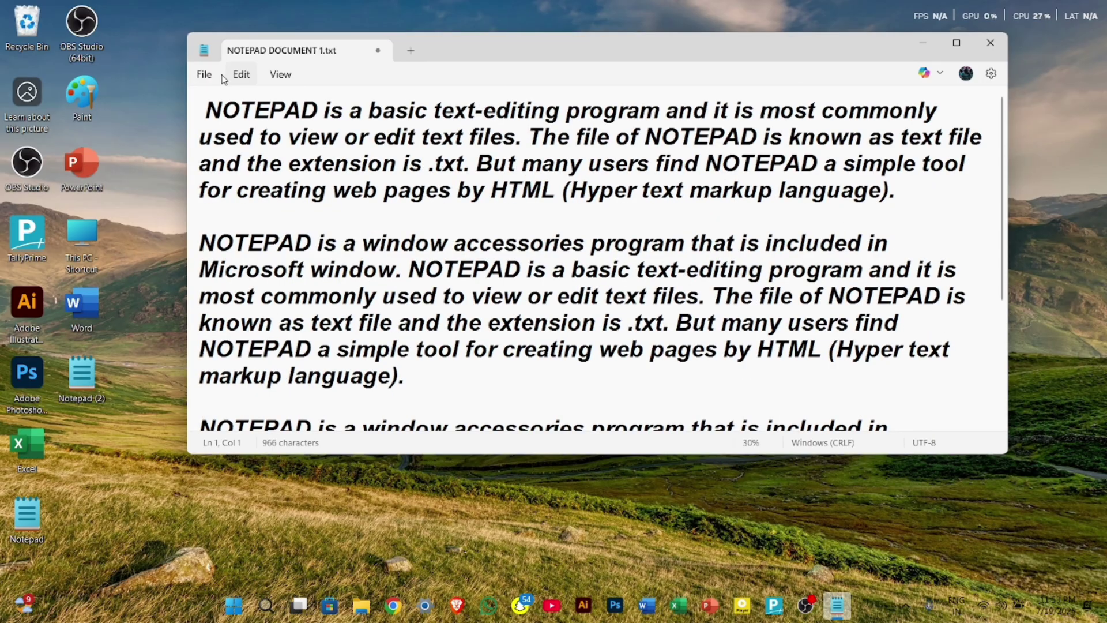
- Use Go to line to move the cursor to line 2 of the document
{"action": "left_click", "coordinate": [199, 72]}
{"action": "left_click", "coordinate": [241, 75]}
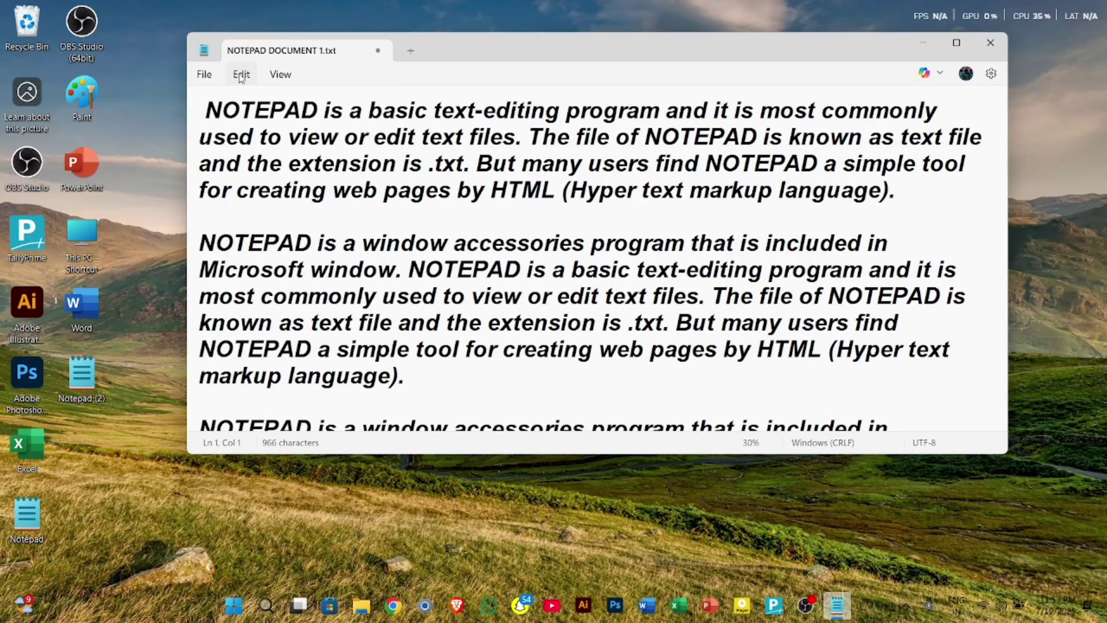
{"action": "left_click", "coordinate": [241, 75]}
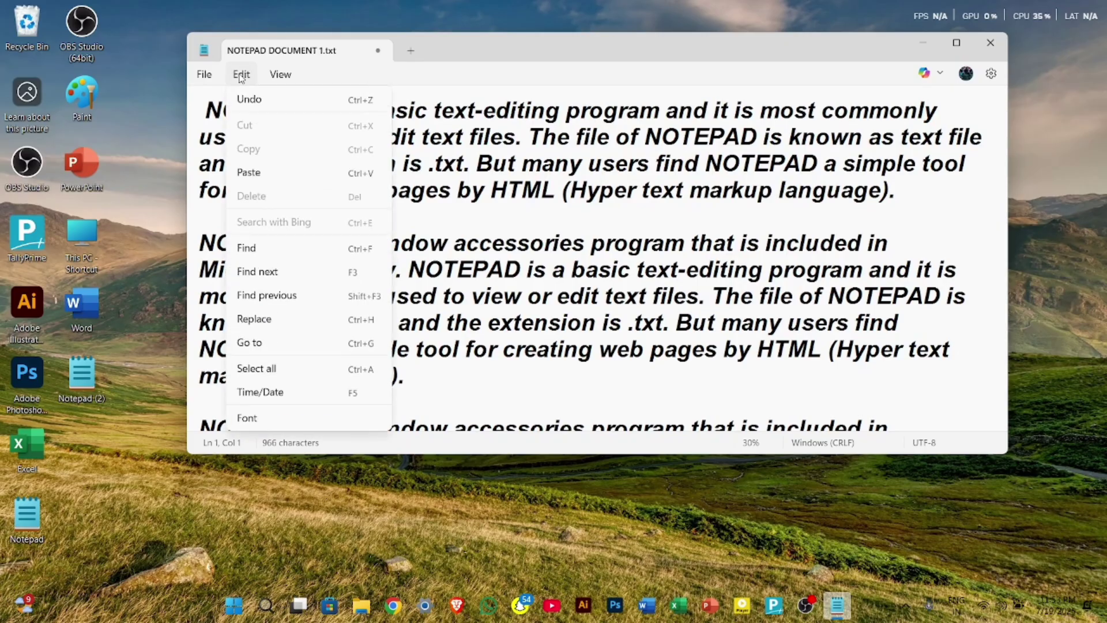
{"action": "left_click", "coordinate": [302, 342]}
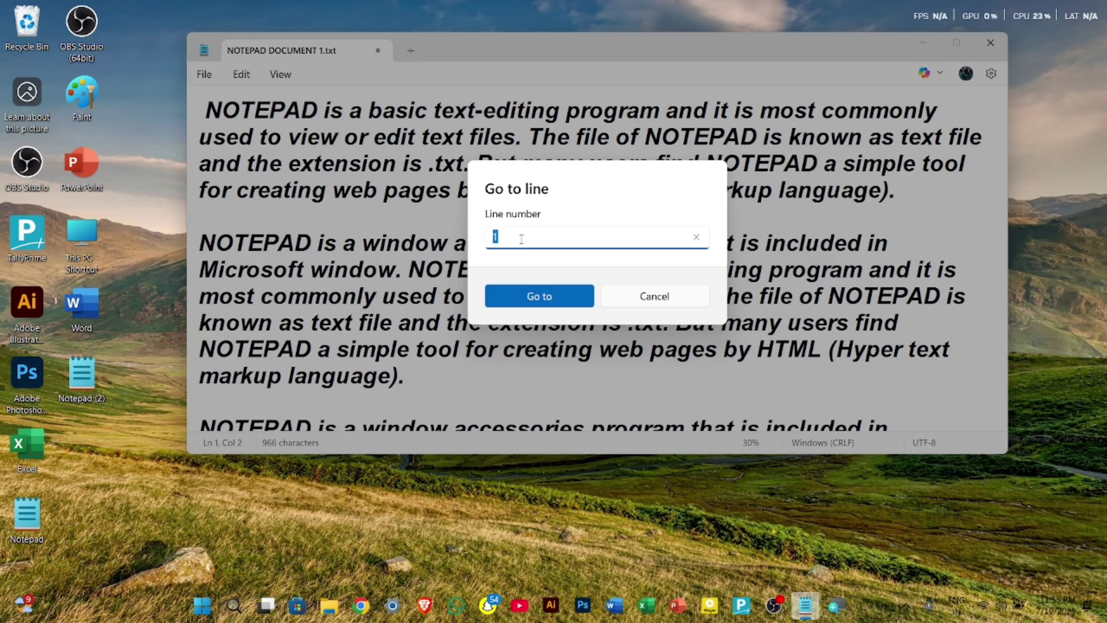
{"action": "key", "text": "BackSpace"}
{"action": "type", "text": "2"}
{"action": "left_click", "coordinate": [534, 296]}
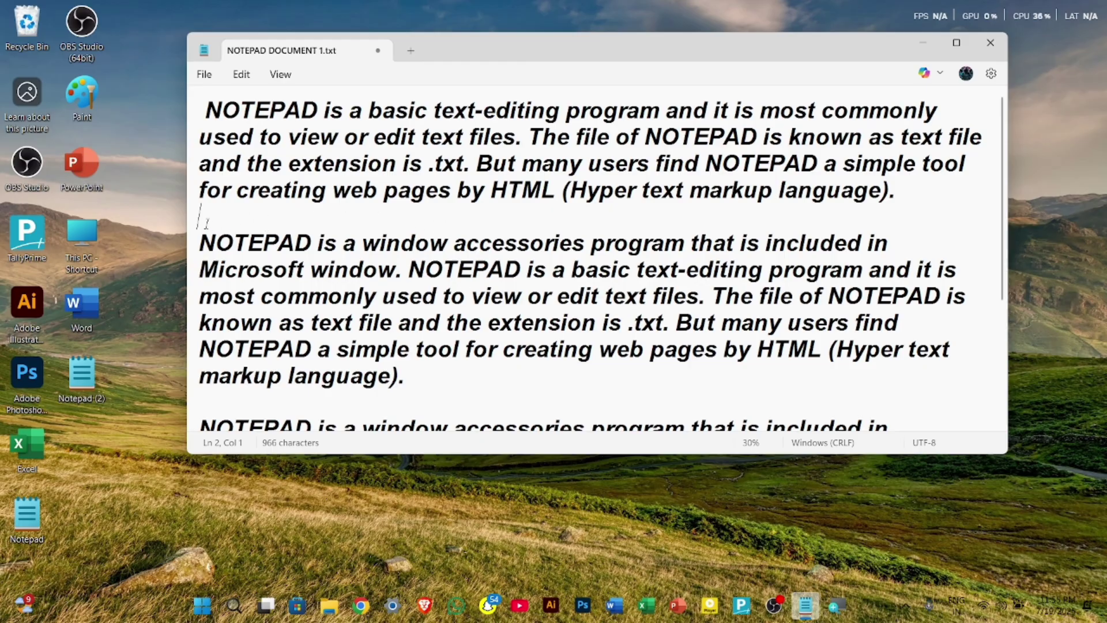
- Use Go to line to jump to line 3, leaving the cursor at the start of the second paragraph
{"action": "left_click", "coordinate": [241, 79]}
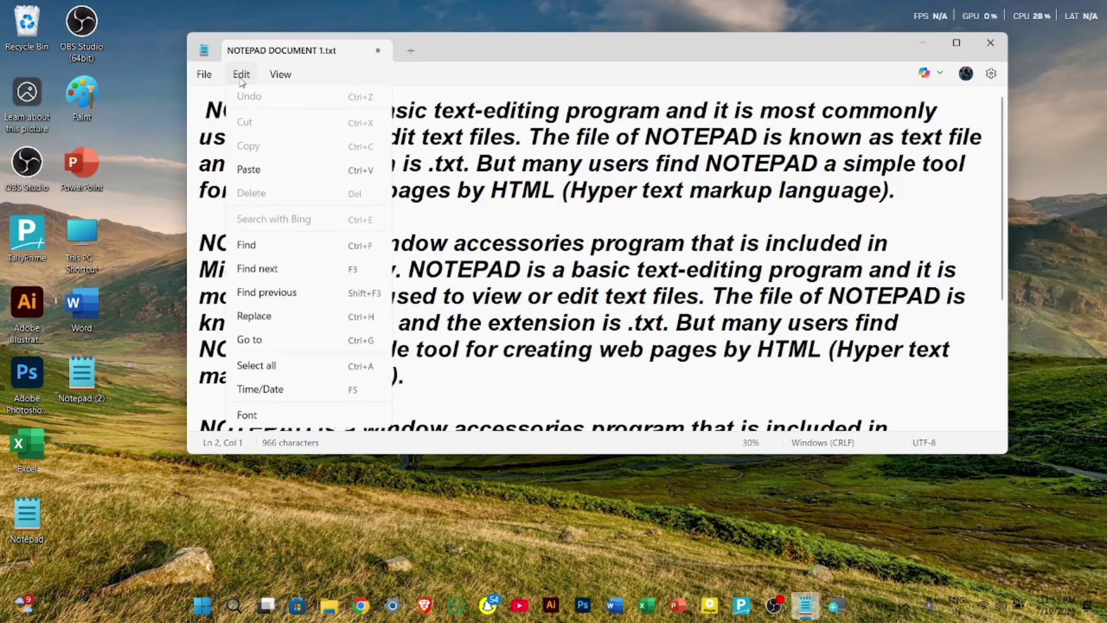
{"action": "left_click", "coordinate": [333, 346]}
{"action": "left_click", "coordinate": [566, 237]}
{"action": "key", "text": "BackSpace"}
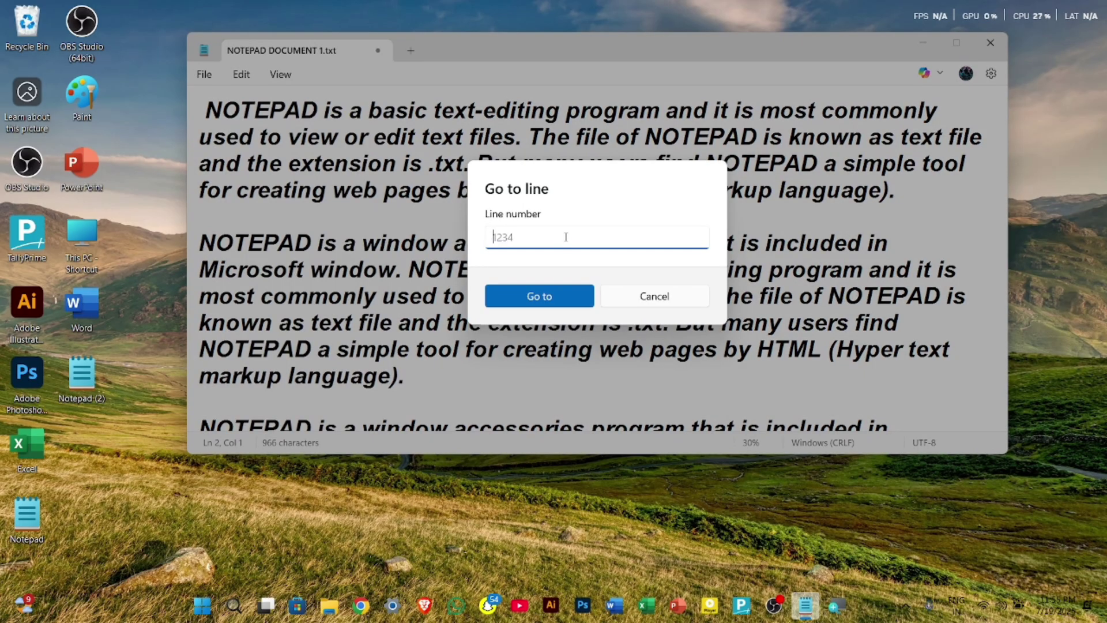
{"action": "type", "text": "3"}
{"action": "key", "text": "Return"}
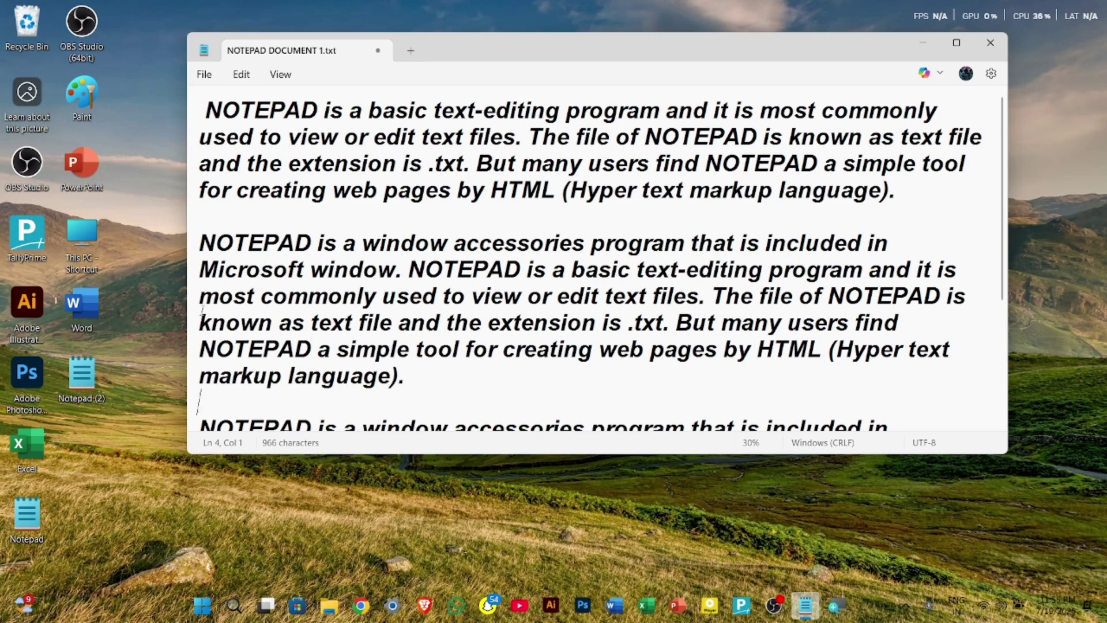
{"action": "left_click", "coordinate": [198, 244]}
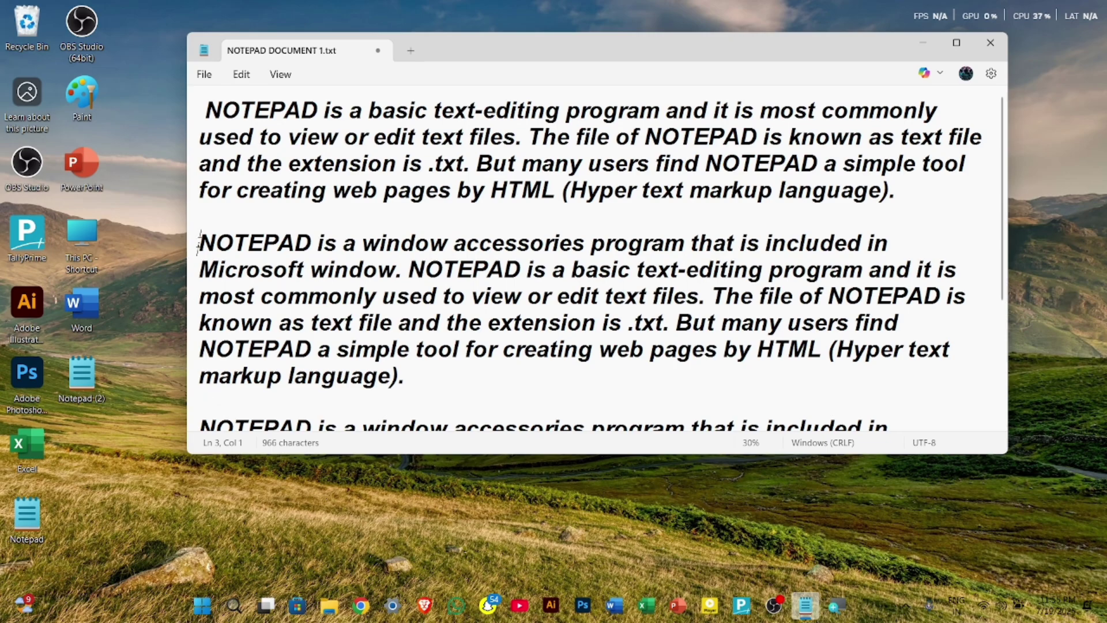
- Use Go to line to move the cursor to line 4, the blank line below the second paragraph
{"action": "left_click", "coordinate": [241, 75]}
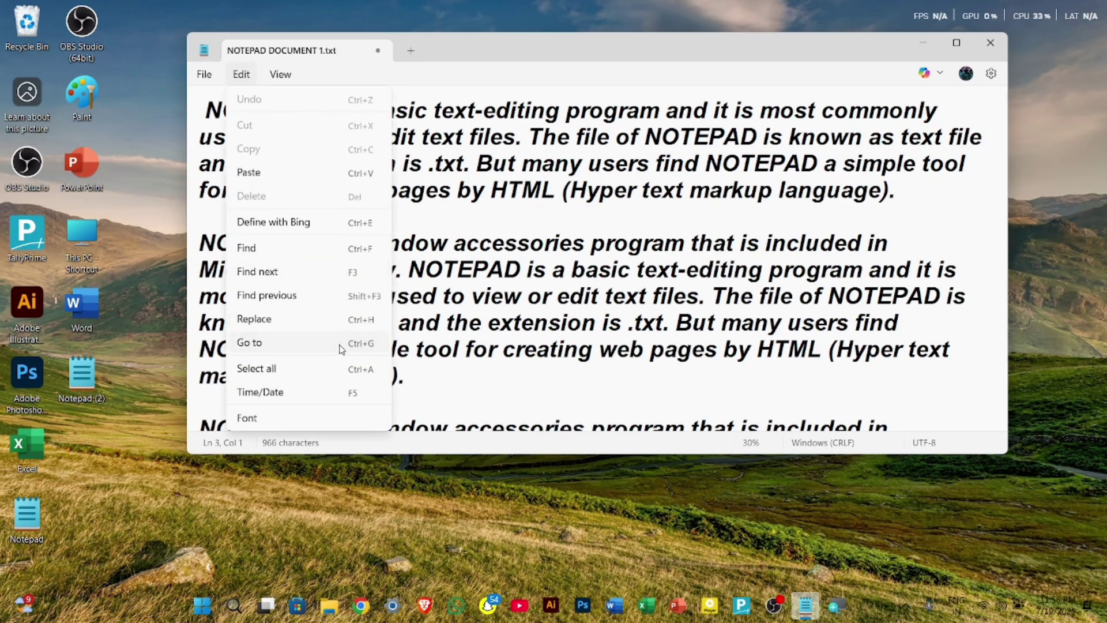
{"action": "left_click", "coordinate": [341, 344]}
{"action": "left_click", "coordinate": [564, 242]}
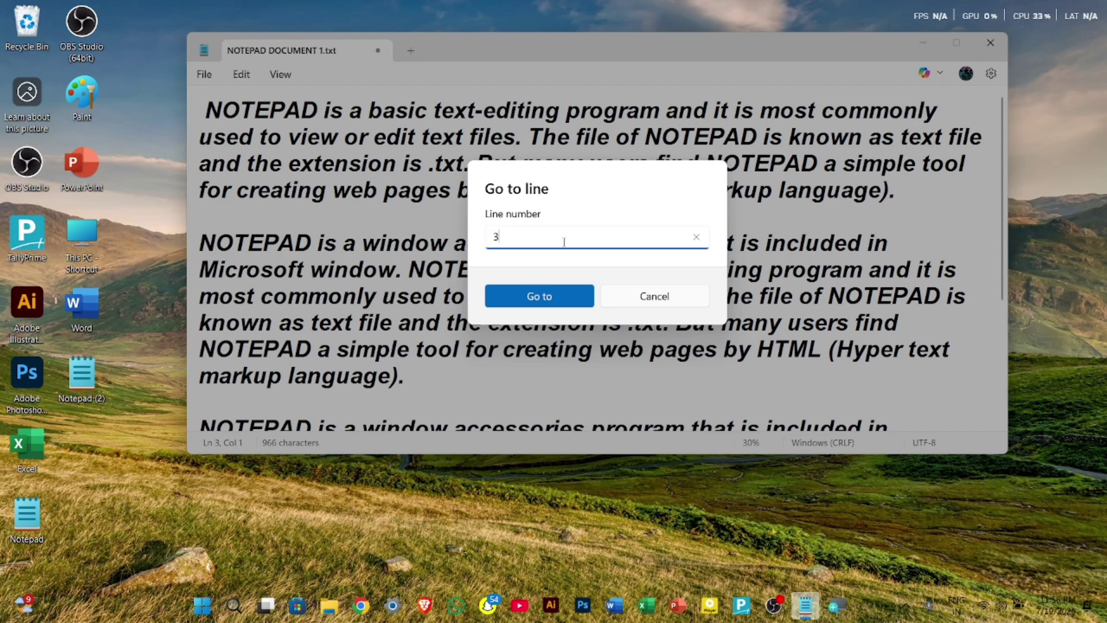
{"action": "key", "text": "BackSpace"}
{"action": "type", "text": "4"}
{"action": "left_click", "coordinate": [553, 297]}
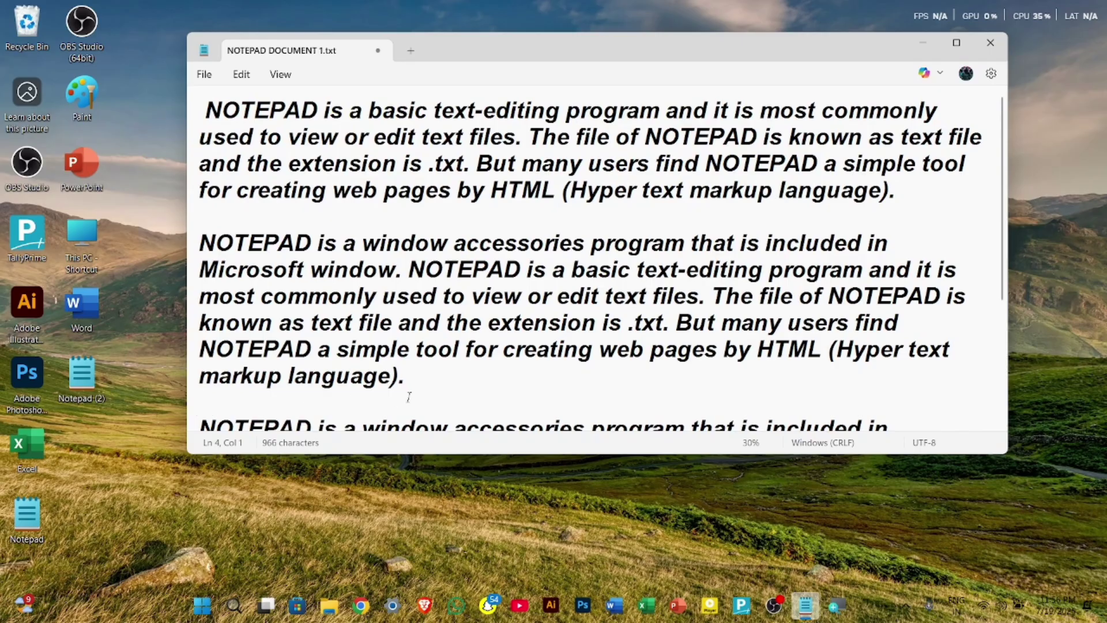
- Select all the text in the document, and clear the selection
{"action": "left_click", "coordinate": [244, 79]}
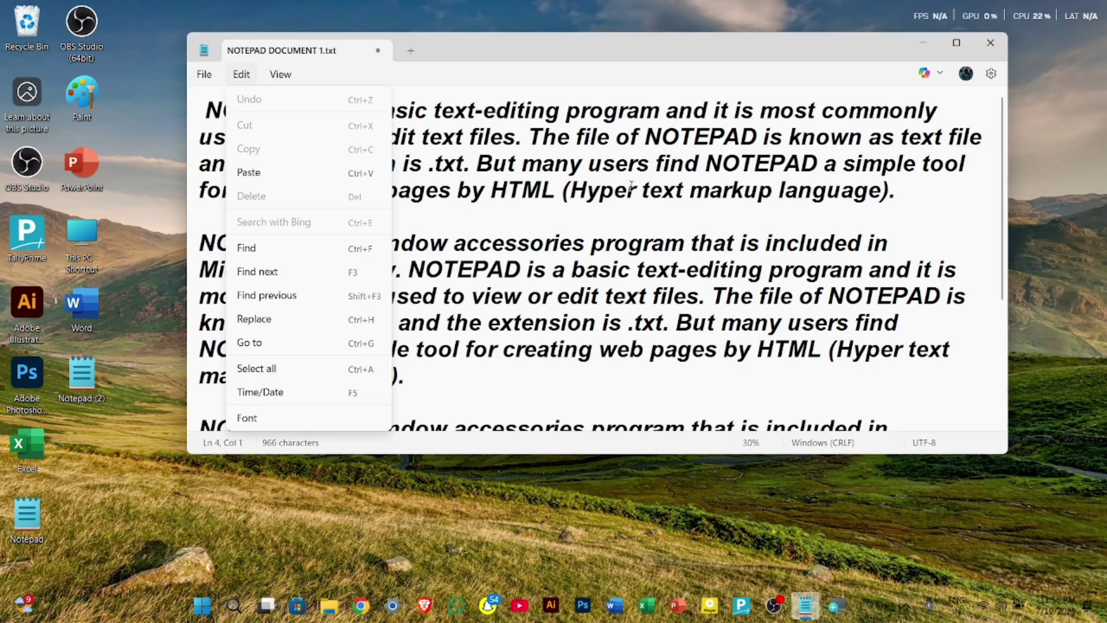
{"action": "left_click", "coordinate": [334, 368]}
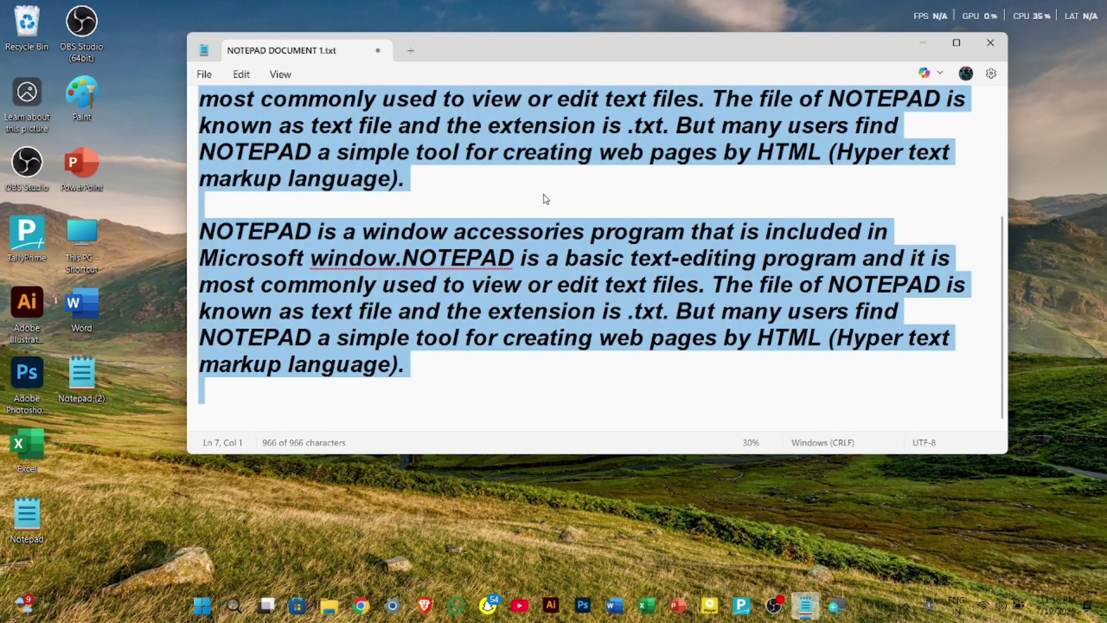
{"action": "left_click", "coordinate": [419, 238]}
- Insert the current time and date at the end of the second paragraph
{"action": "left_click", "coordinate": [242, 74]}
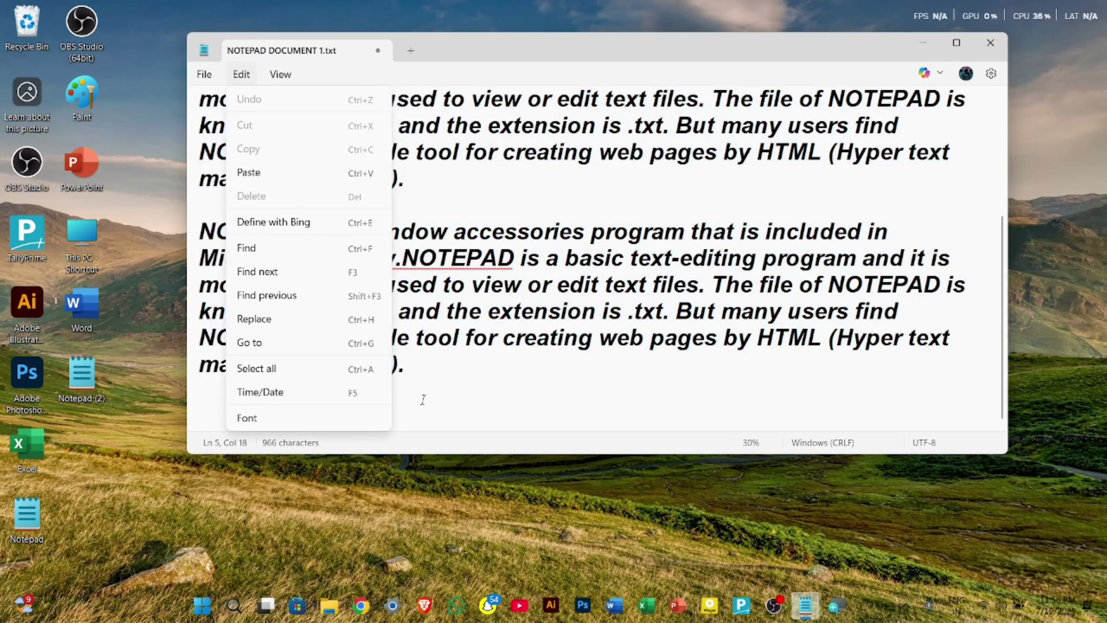
{"action": "left_click", "coordinate": [452, 395]}
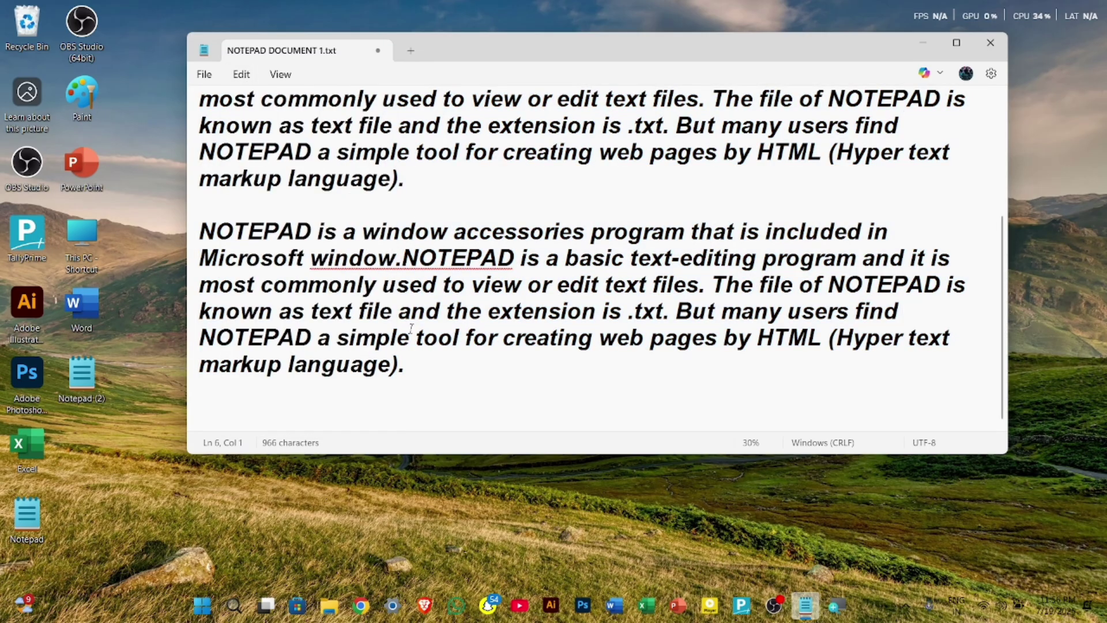
{"action": "left_click", "coordinate": [406, 177]}
{"action": "left_click", "coordinate": [241, 76]}
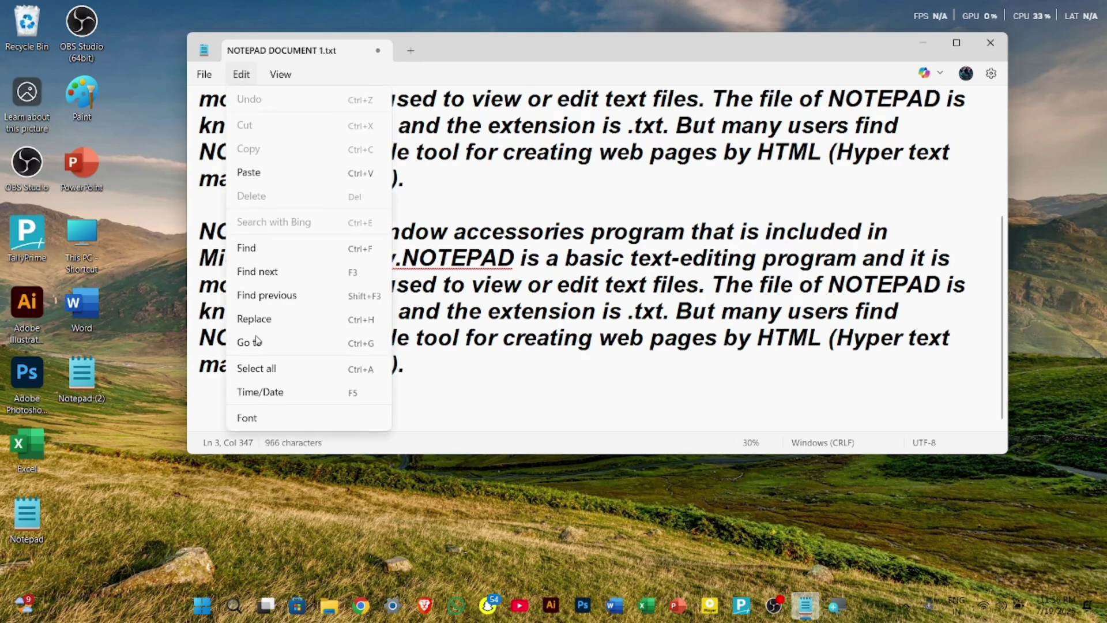
{"action": "left_click", "coordinate": [280, 392]}
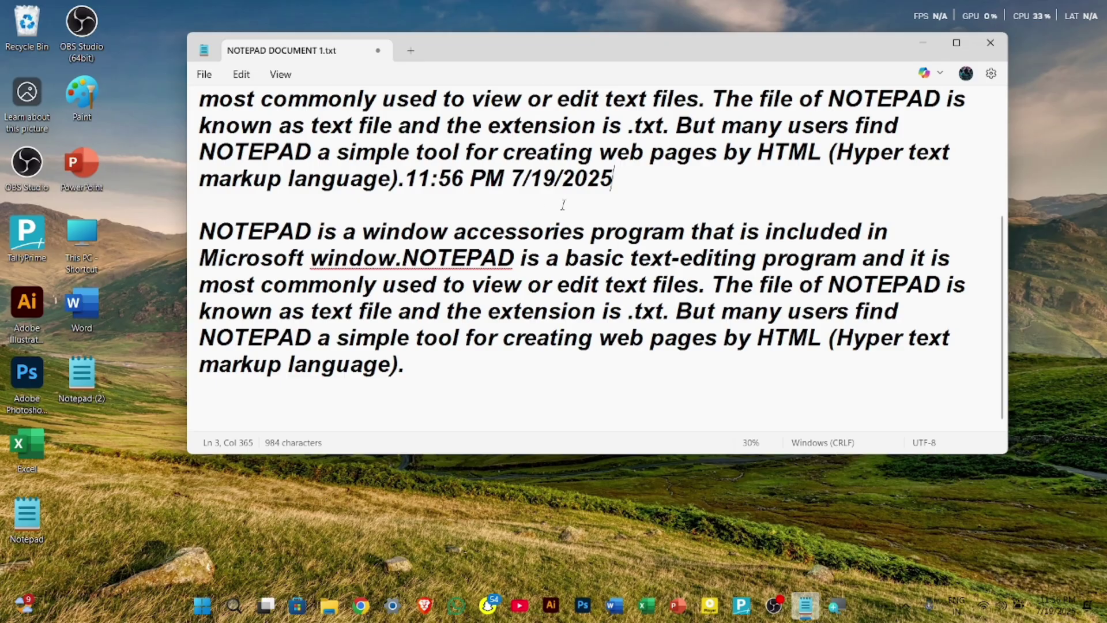
- Open the font settings, maximize the window, and set the font family to Baskerville Old Face
{"action": "left_click", "coordinate": [241, 74]}
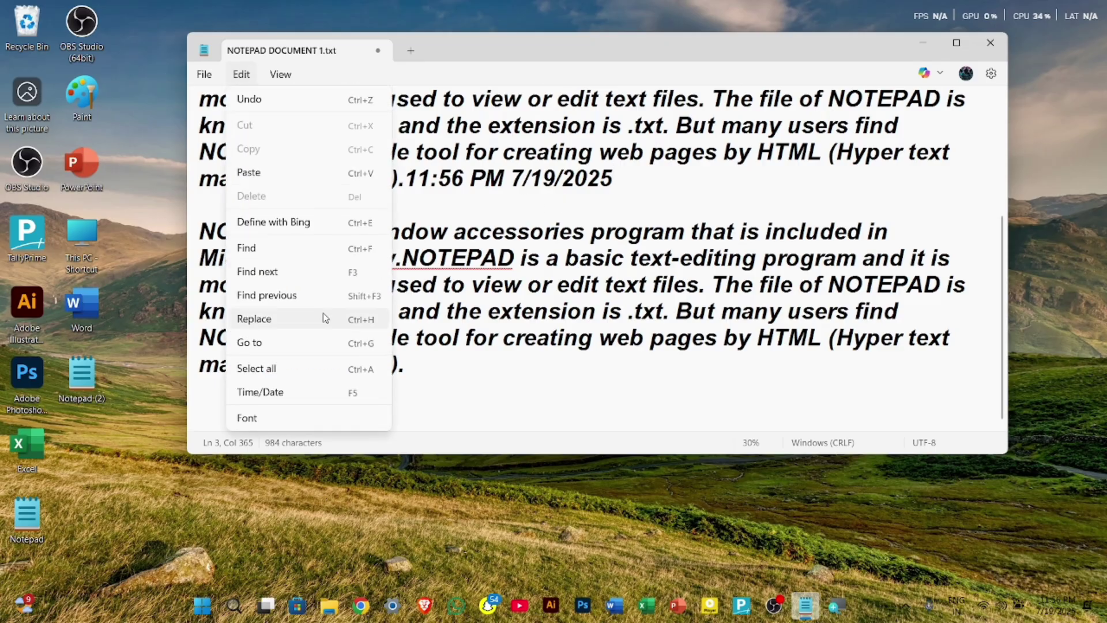
{"action": "left_click", "coordinate": [332, 421]}
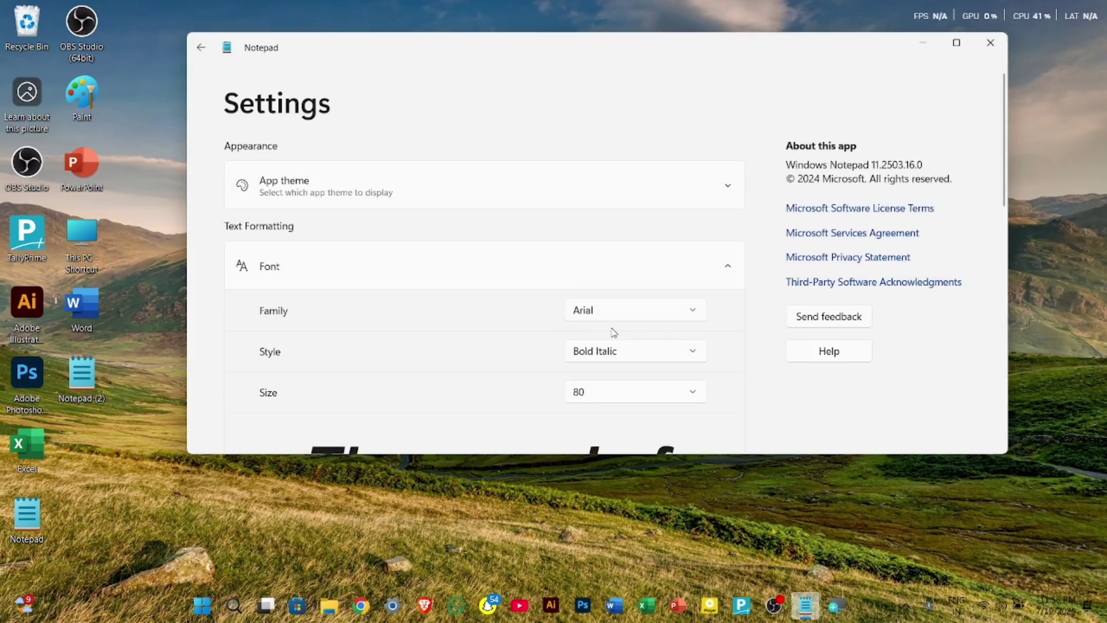
{"action": "left_click", "coordinate": [956, 42]}
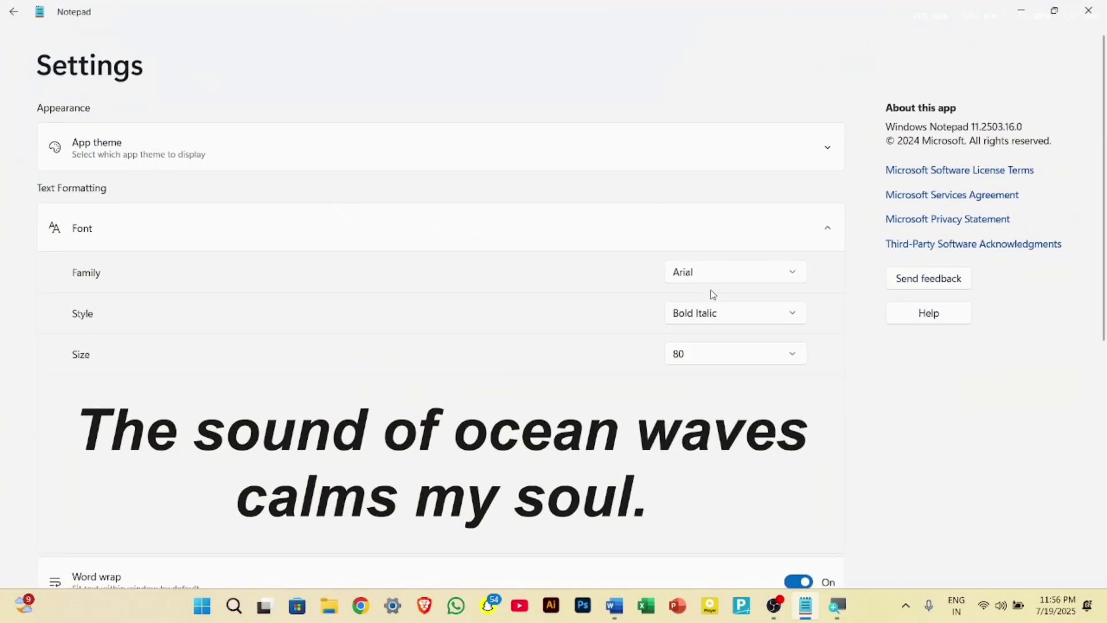
{"action": "left_click", "coordinate": [742, 280]}
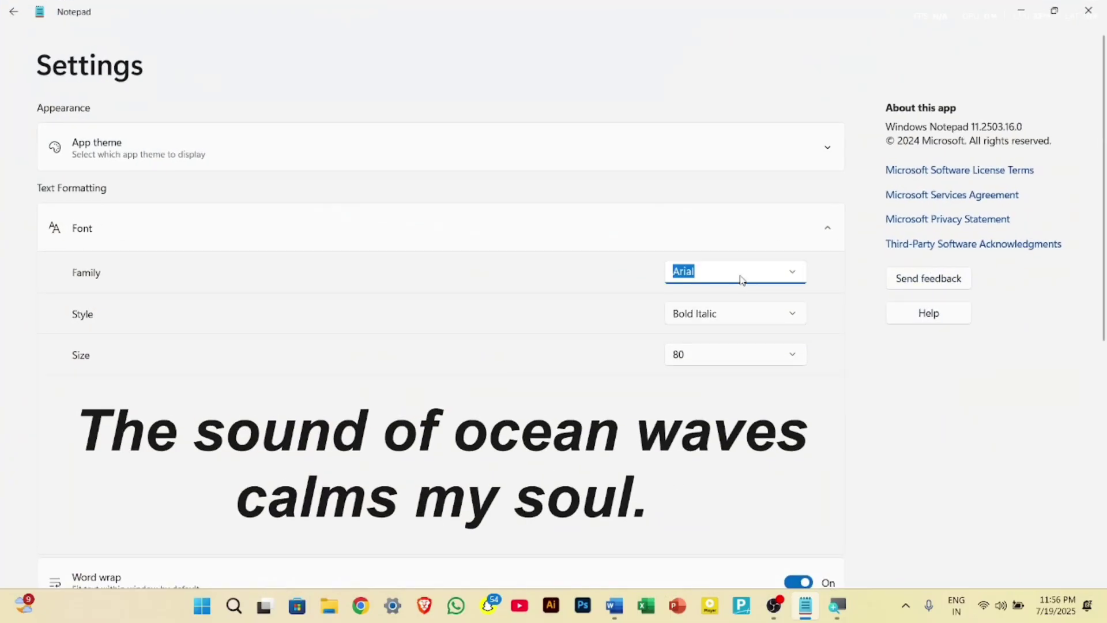
{"action": "left_click", "coordinate": [793, 275]}
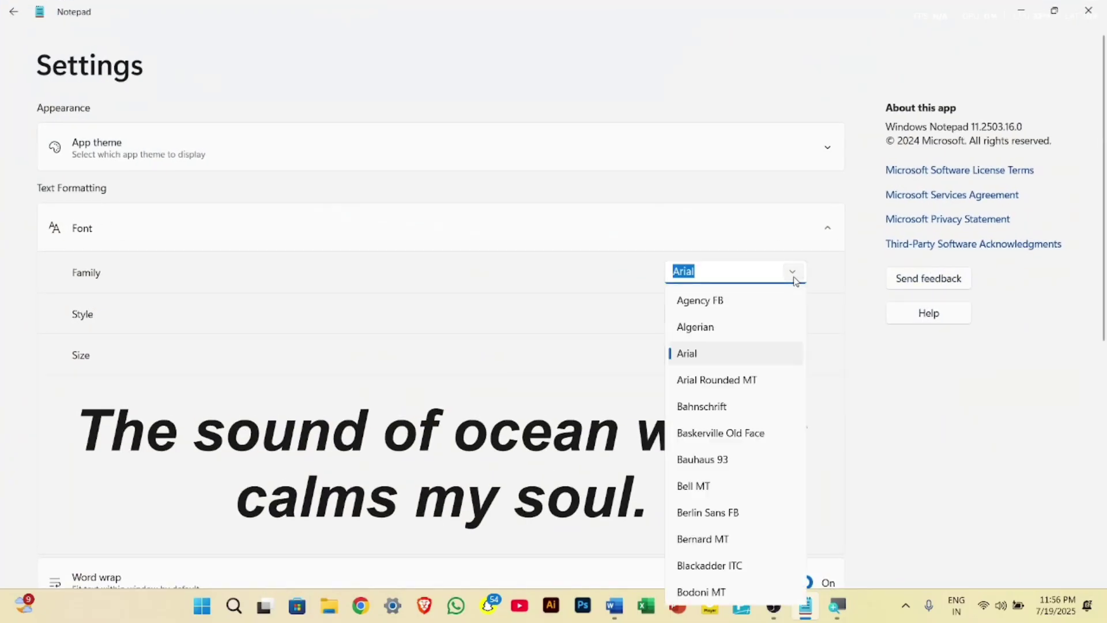
{"action": "left_click", "coordinate": [724, 433]}
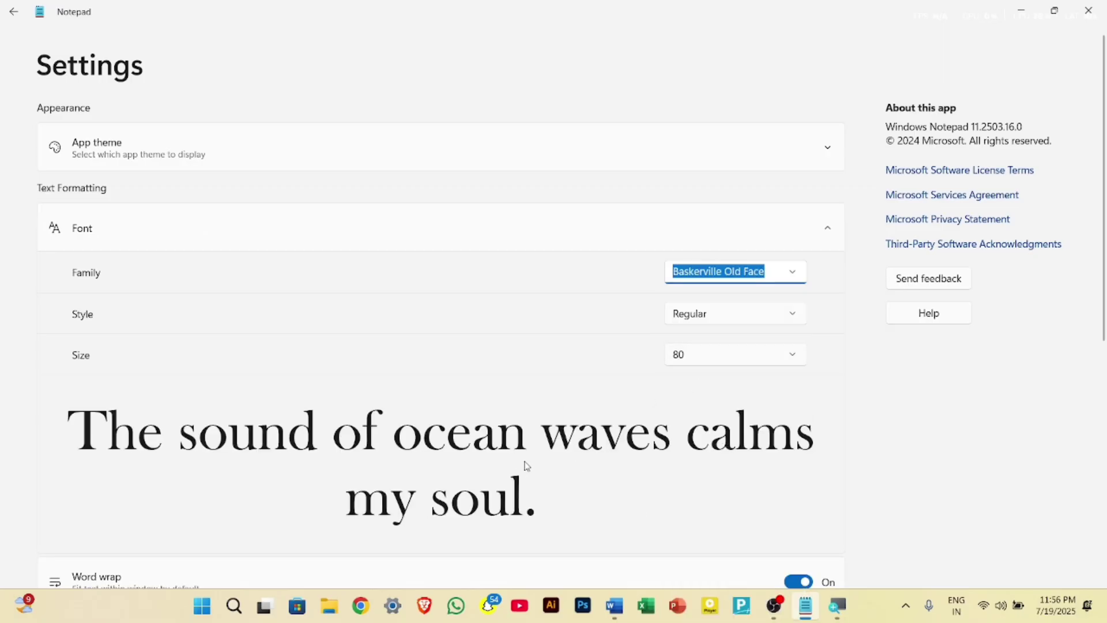
- Check which styles are available for the Baskerville Old Face font
{"action": "left_click", "coordinate": [773, 314]}
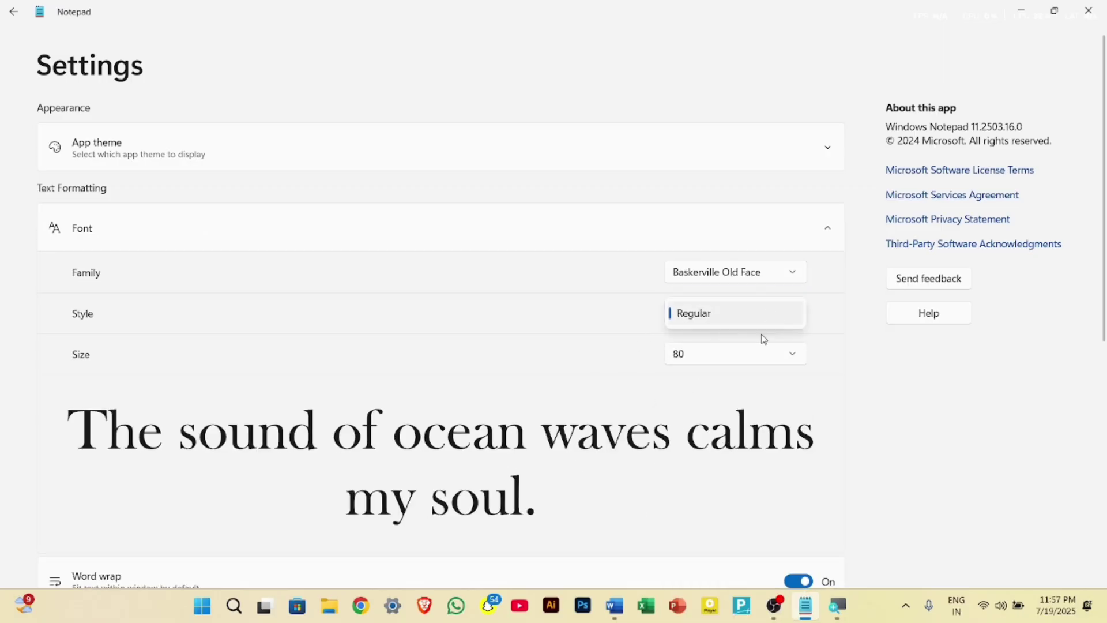
{"action": "left_click", "coordinate": [778, 323]}
{"action": "left_click", "coordinate": [791, 319]}
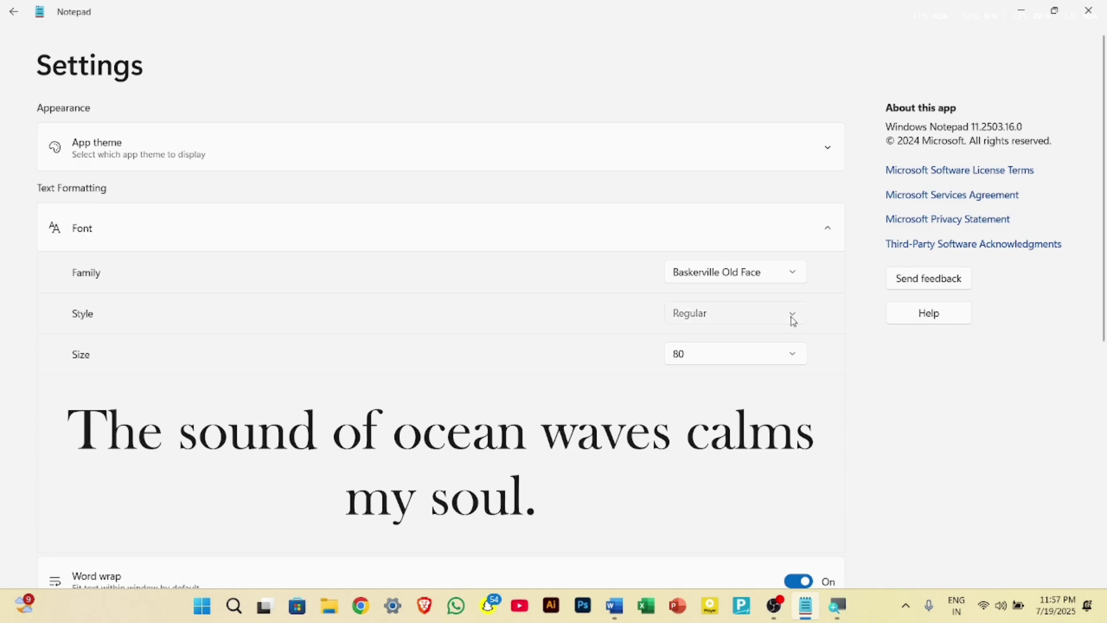
{"action": "left_click", "coordinate": [794, 317]}
- Change the font family to DejaVu Sans
{"action": "left_click", "coordinate": [773, 275]}
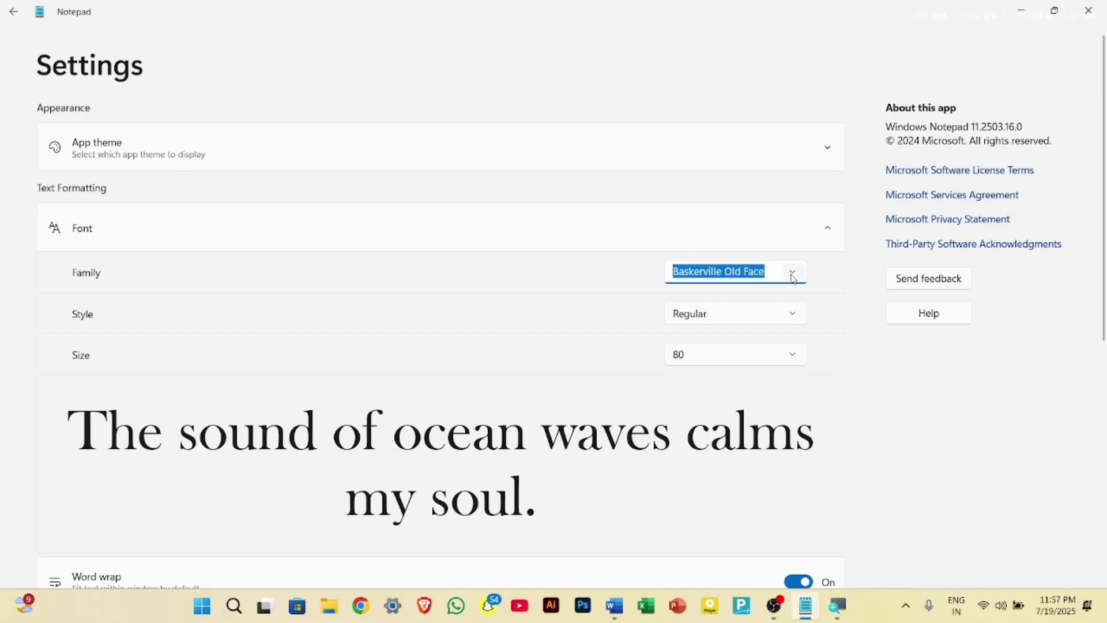
{"action": "left_click", "coordinate": [793, 278]}
{"action": "scroll", "coordinate": [773, 464], "scroll_direction": "down", "scroll_amount": 8}
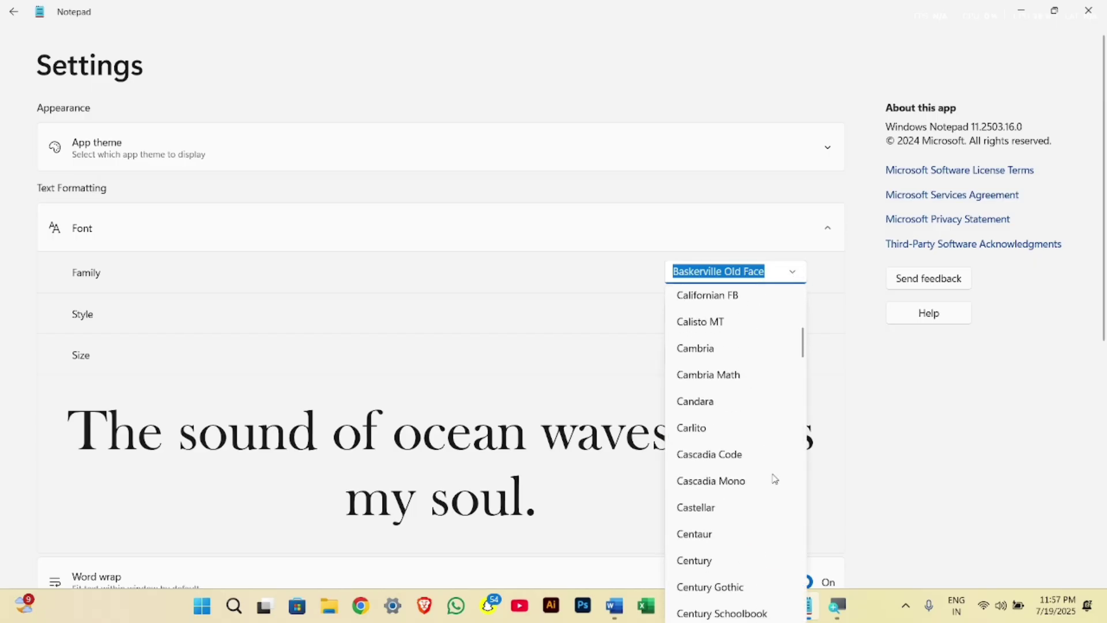
{"action": "scroll", "coordinate": [775, 479], "scroll_direction": "down", "scroll_amount": 10}
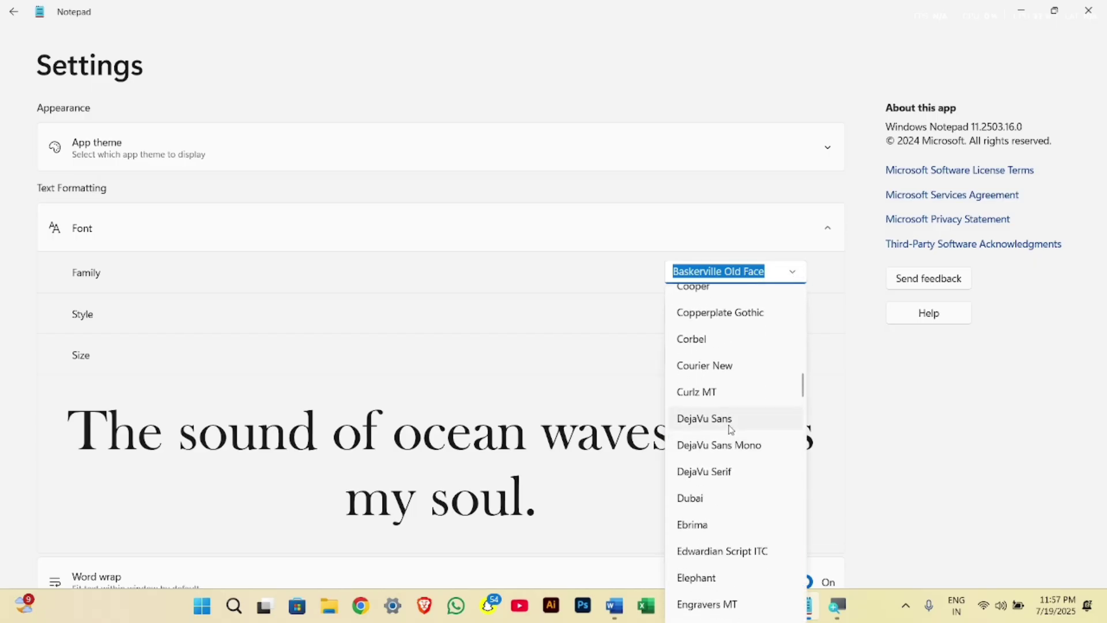
{"action": "left_click", "coordinate": [731, 429]}
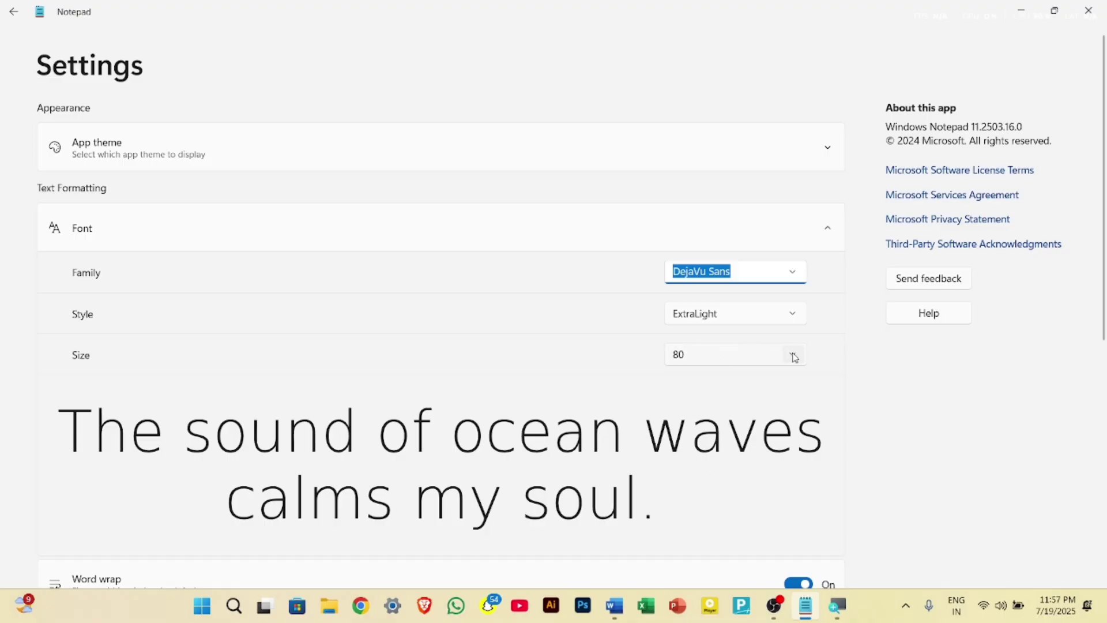
- Try font size 12 and then size 8 for the DejaVu Sans text
{"action": "left_click", "coordinate": [794, 356]}
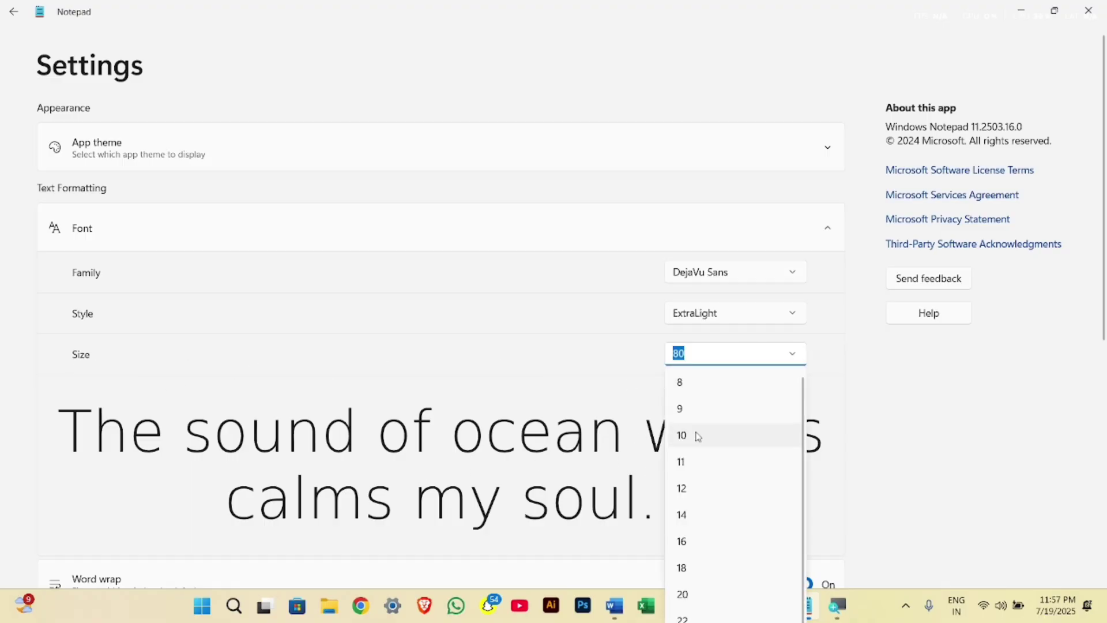
{"action": "left_click", "coordinate": [721, 495]}
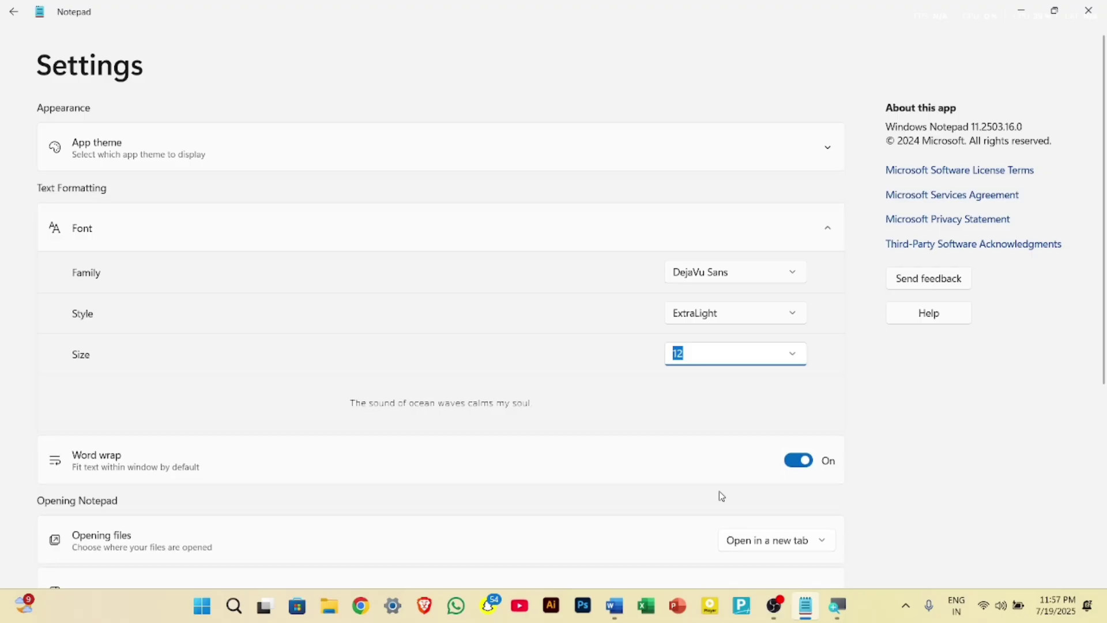
{"action": "left_click", "coordinate": [793, 357]}
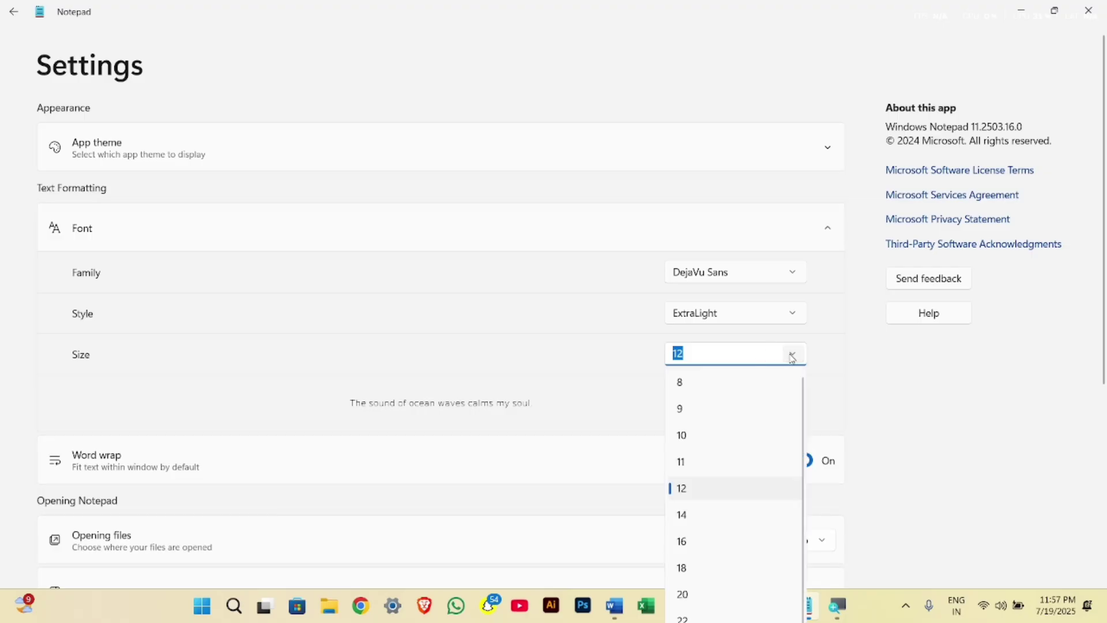
{"action": "left_click", "coordinate": [734, 385]}
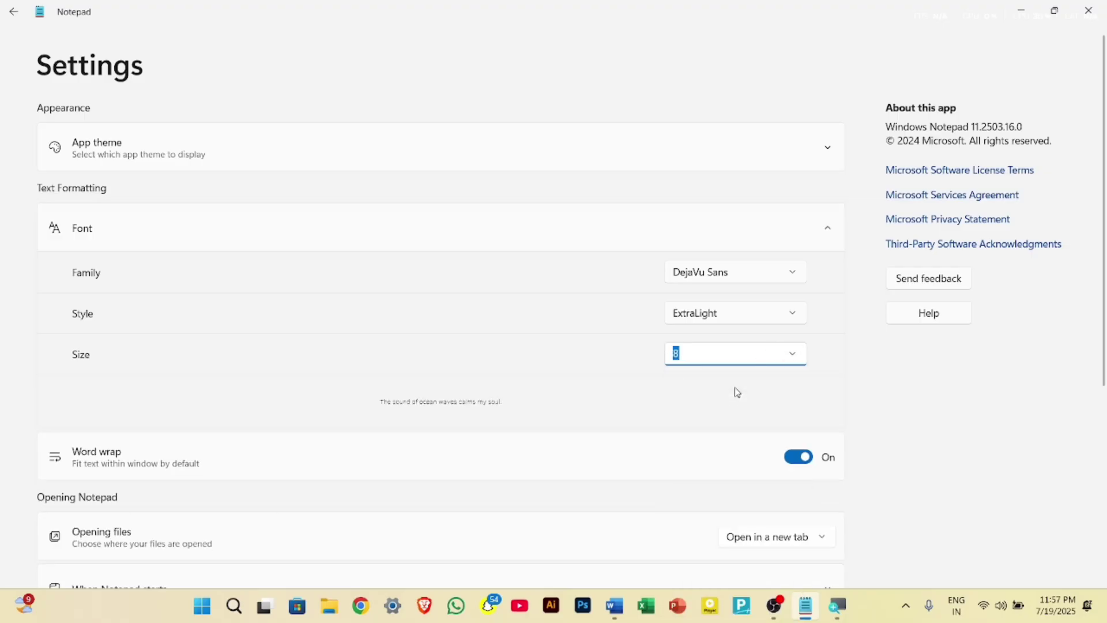
- Set the font size to 20
{"action": "left_click", "coordinate": [791, 354]}
{"action": "scroll", "coordinate": [757, 533], "scroll_direction": "down", "scroll_amount": 1}
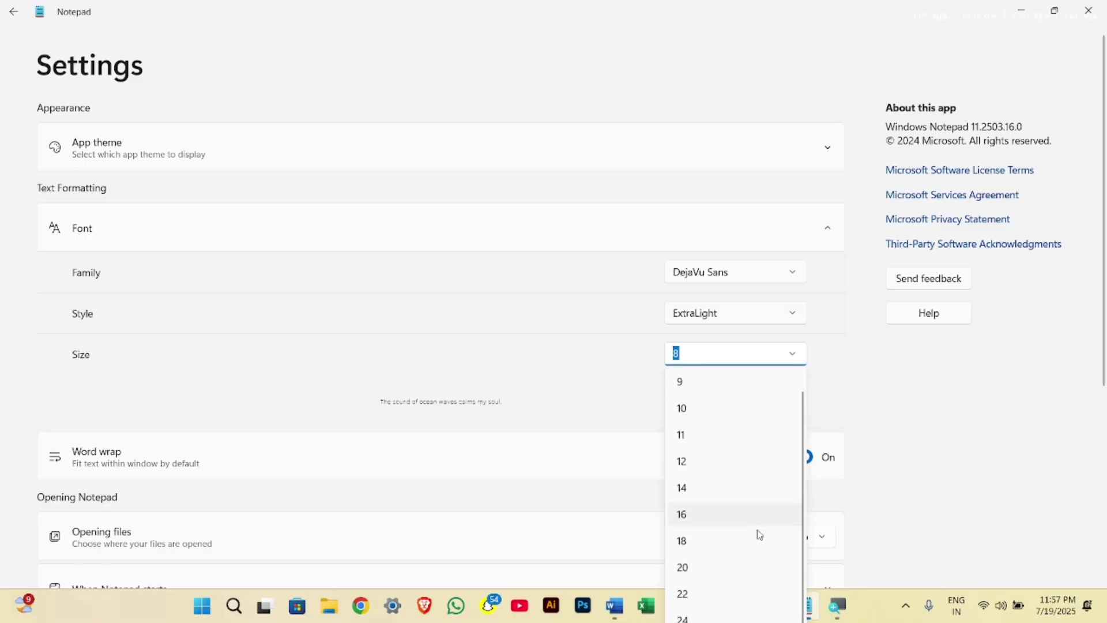
{"action": "left_click", "coordinate": [728, 566]}
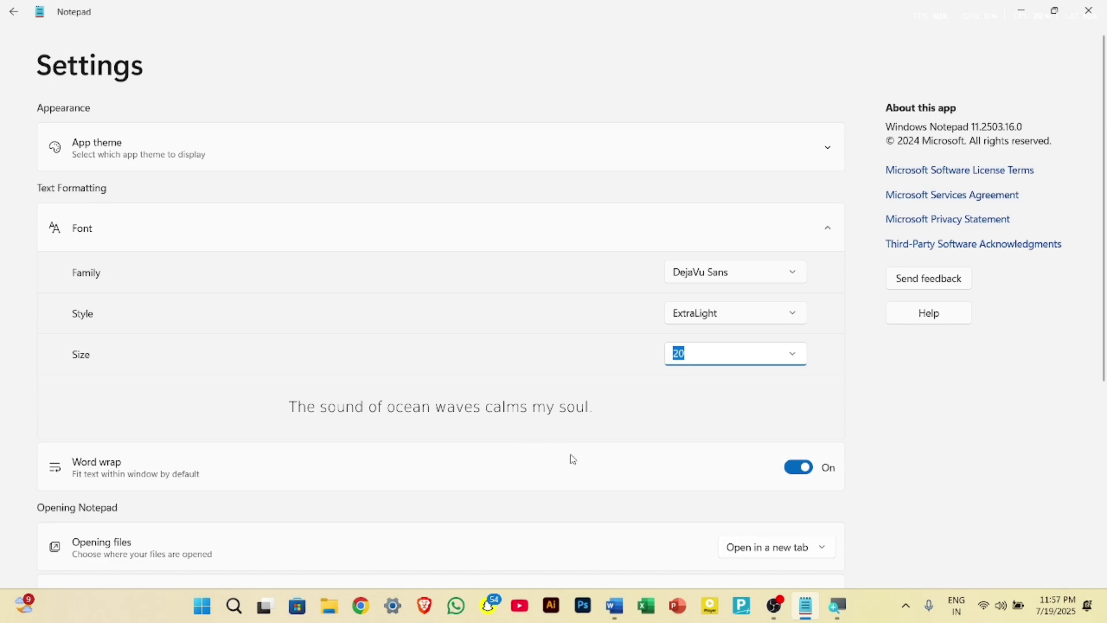
- Try the Bold font style, settle on Condensed Oblique, and return to the document
{"action": "scroll", "coordinate": [573, 459], "scroll_direction": "down", "scroll_amount": 2}
{"action": "scroll", "coordinate": [572, 459], "scroll_direction": "down", "scroll_amount": 2}
{"action": "scroll", "coordinate": [570, 457], "scroll_direction": "up", "scroll_amount": 5}
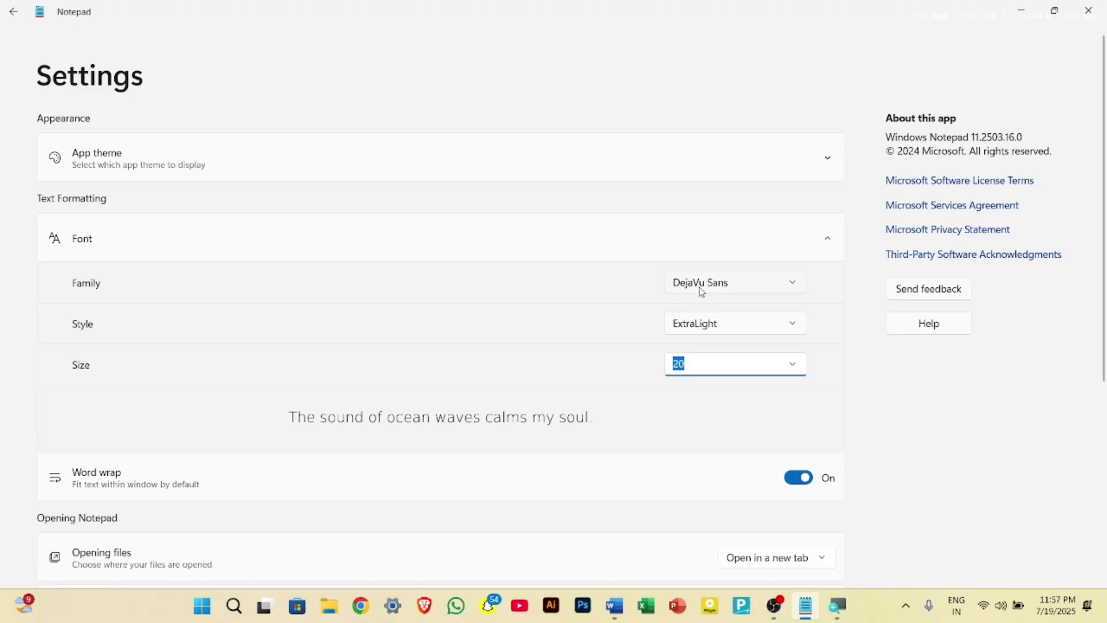
{"action": "left_click", "coordinate": [760, 290]}
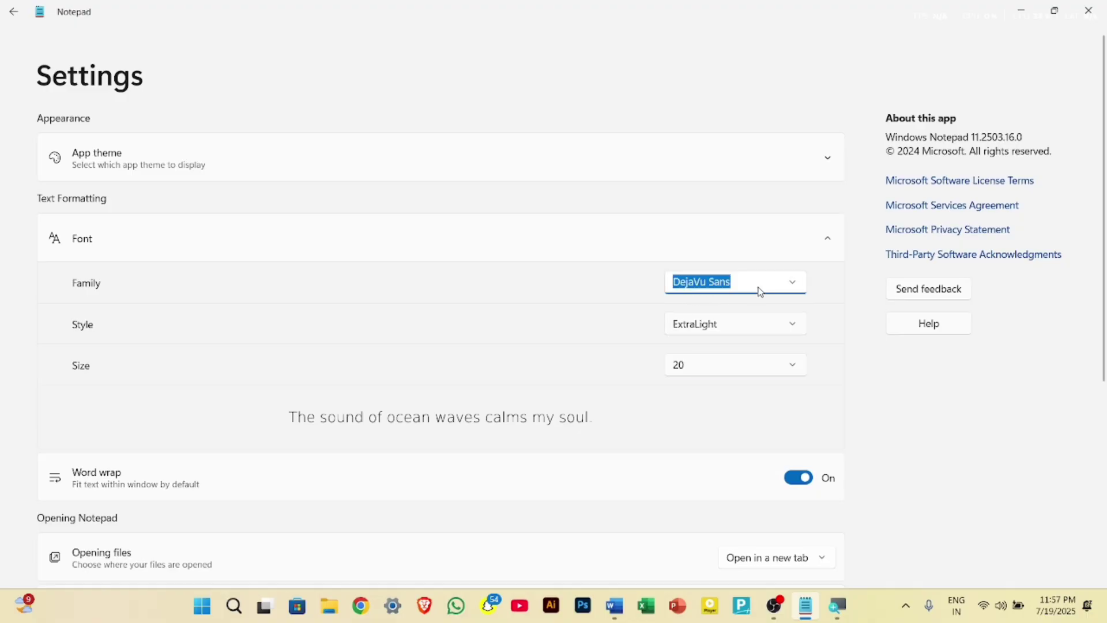
{"action": "left_click", "coordinate": [743, 331]}
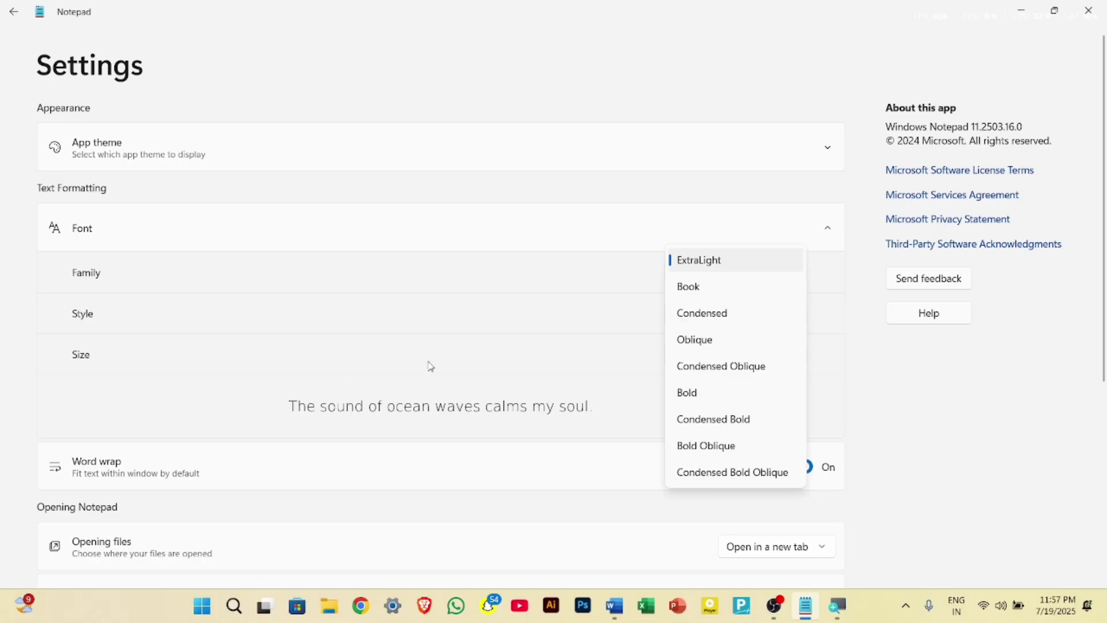
{"action": "left_click", "coordinate": [720, 392]}
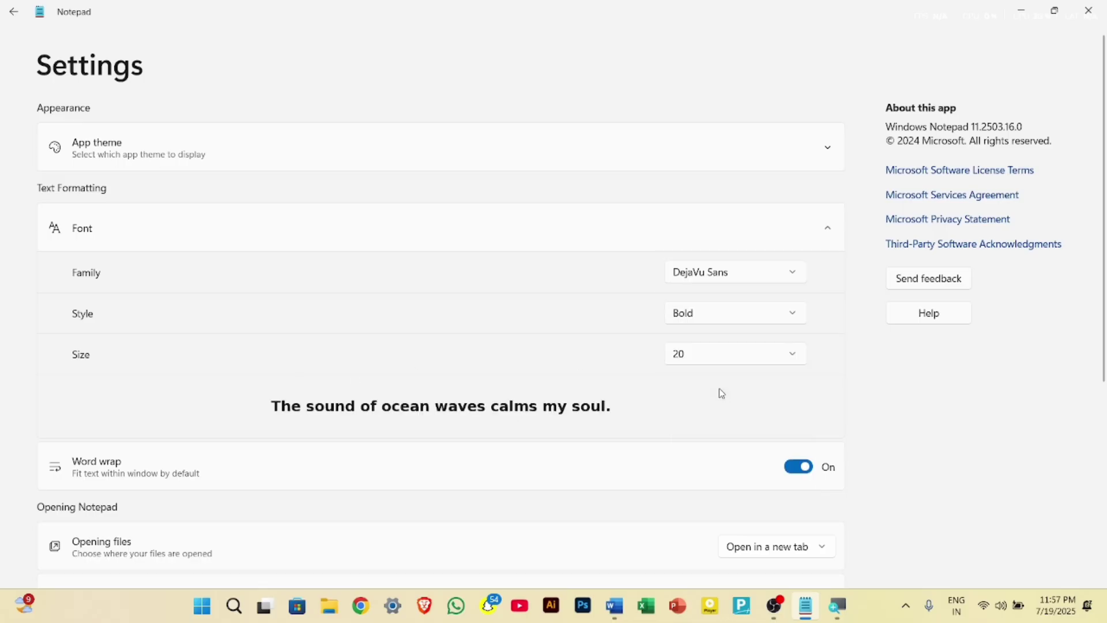
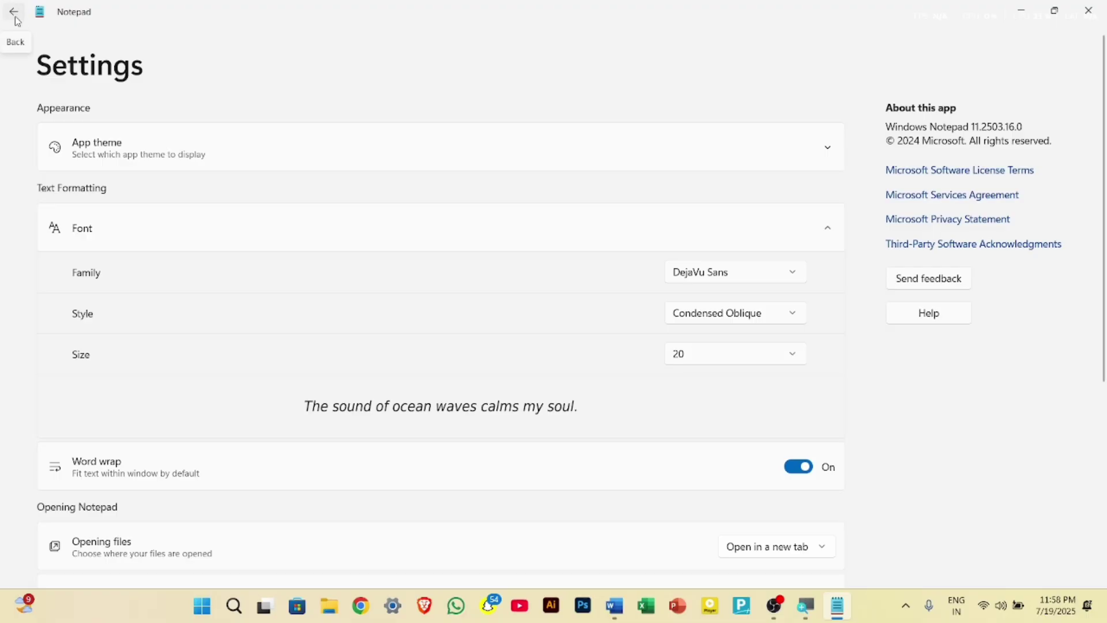
{"action": "left_click", "coordinate": [14, 14]}
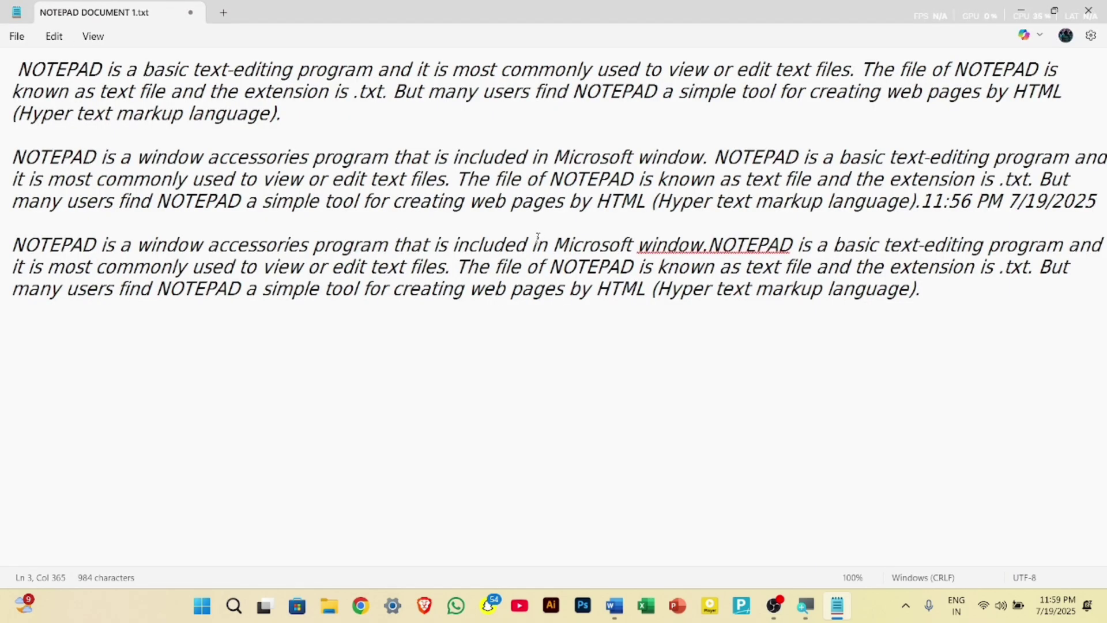
- Zoom in on the document text twice, up to 120%
{"action": "left_click", "coordinate": [55, 36]}
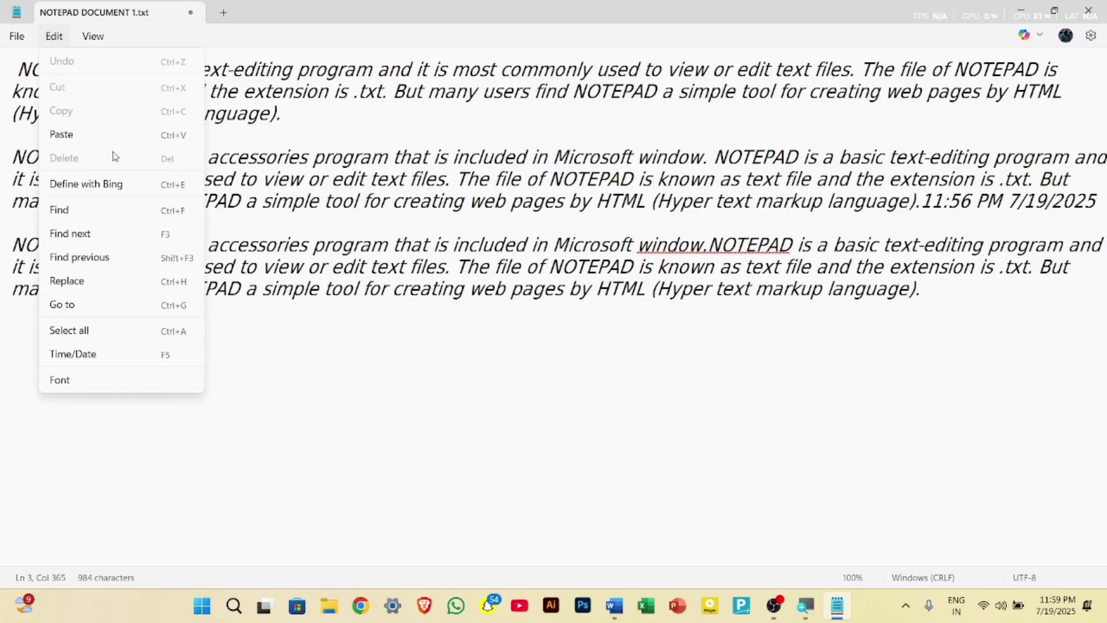
{"action": "left_click", "coordinate": [100, 43]}
{"action": "left_click", "coordinate": [100, 43]}
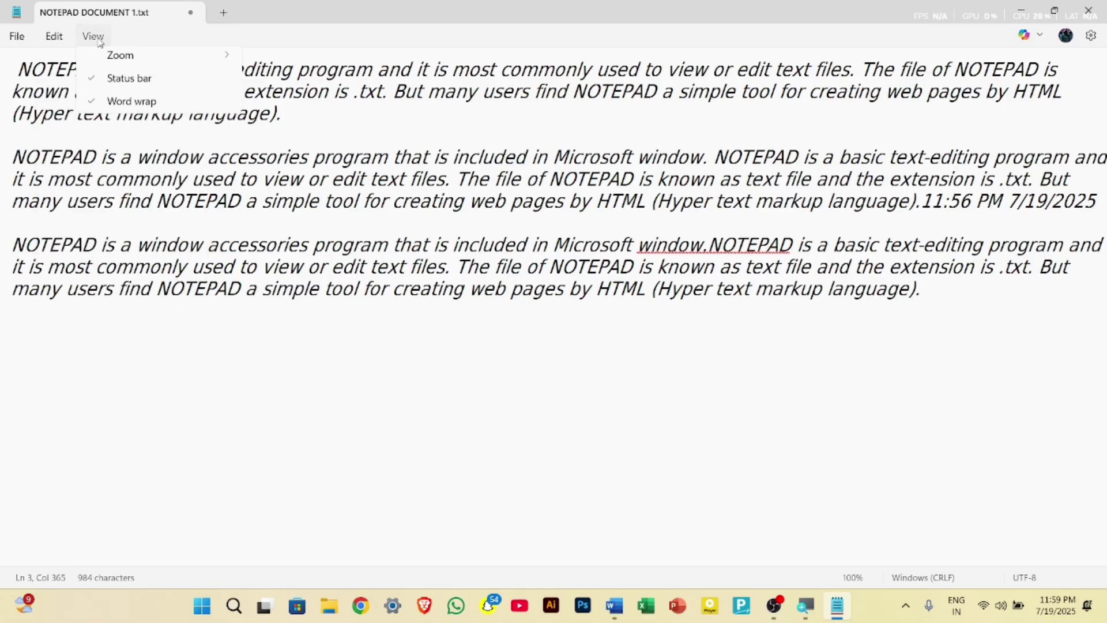
{"action": "mouse_move", "coordinate": [116, 62]}
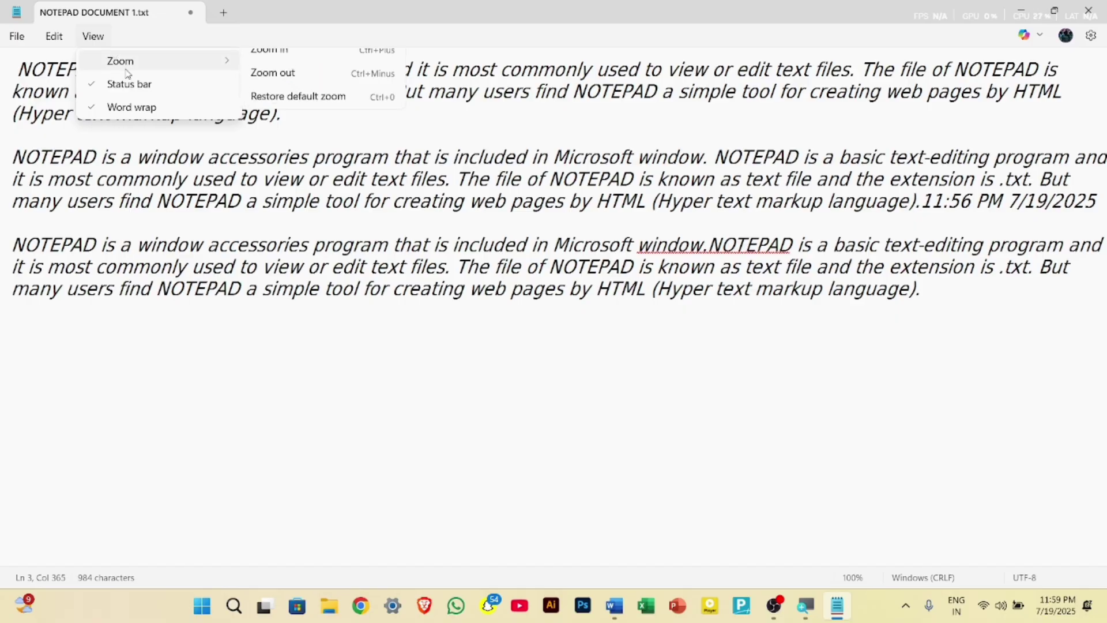
{"action": "left_click", "coordinate": [271, 64]}
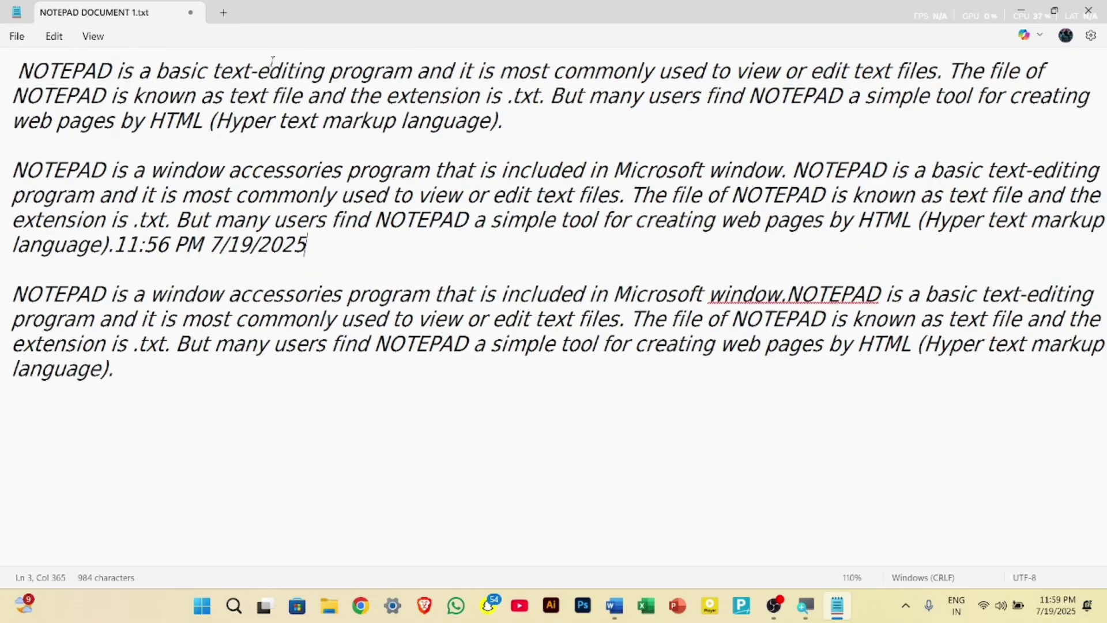
{"action": "left_click", "coordinate": [93, 37]}
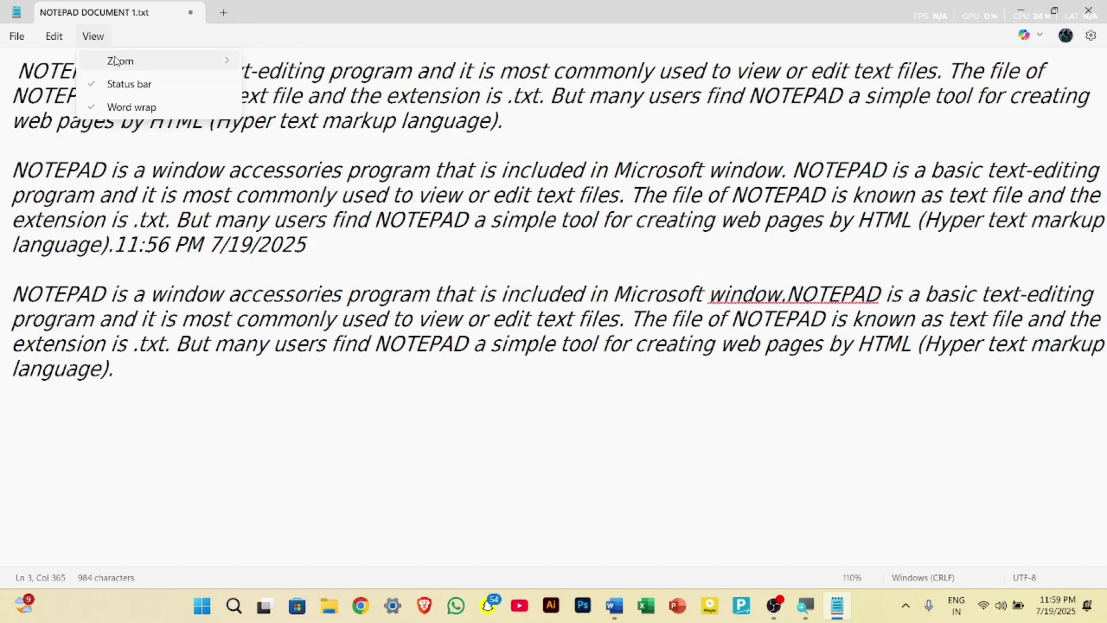
{"action": "mouse_move", "coordinate": [144, 67]}
{"action": "left_click", "coordinate": [267, 66]}
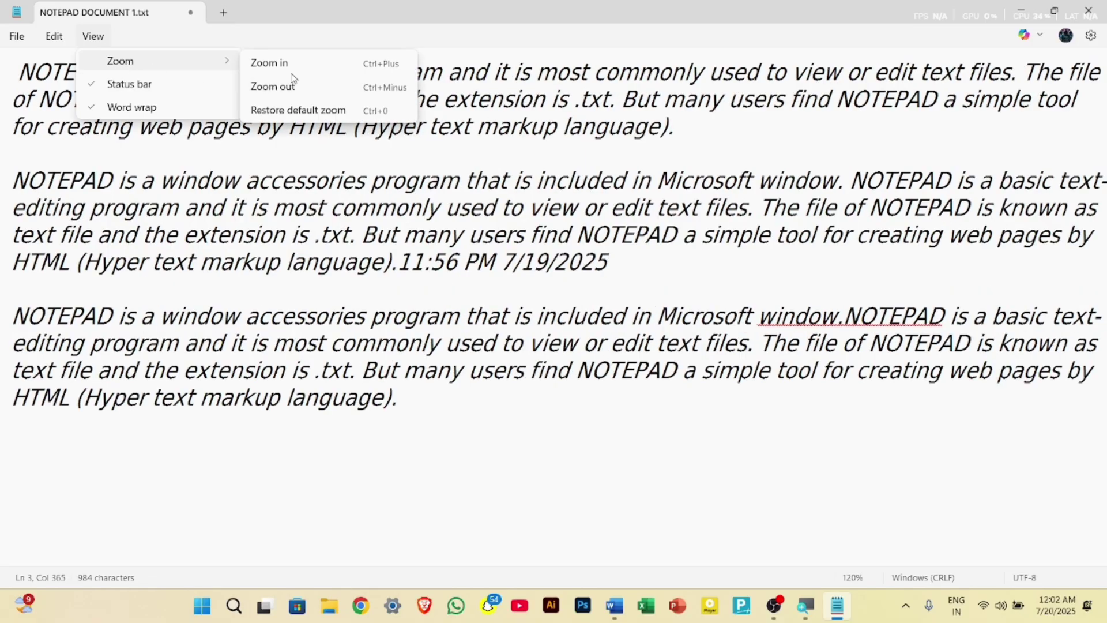
- Zoom out of the document text twice, back down to 100%
{"action": "left_click", "coordinate": [297, 87]}
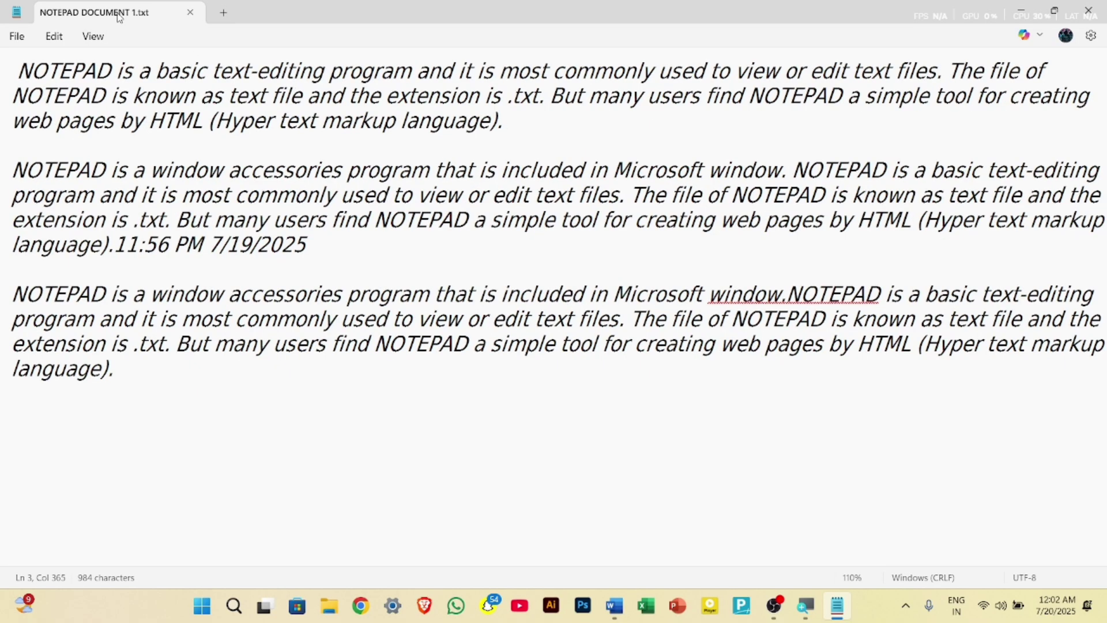
{"action": "left_click", "coordinate": [93, 36]}
{"action": "mouse_move", "coordinate": [154, 62]}
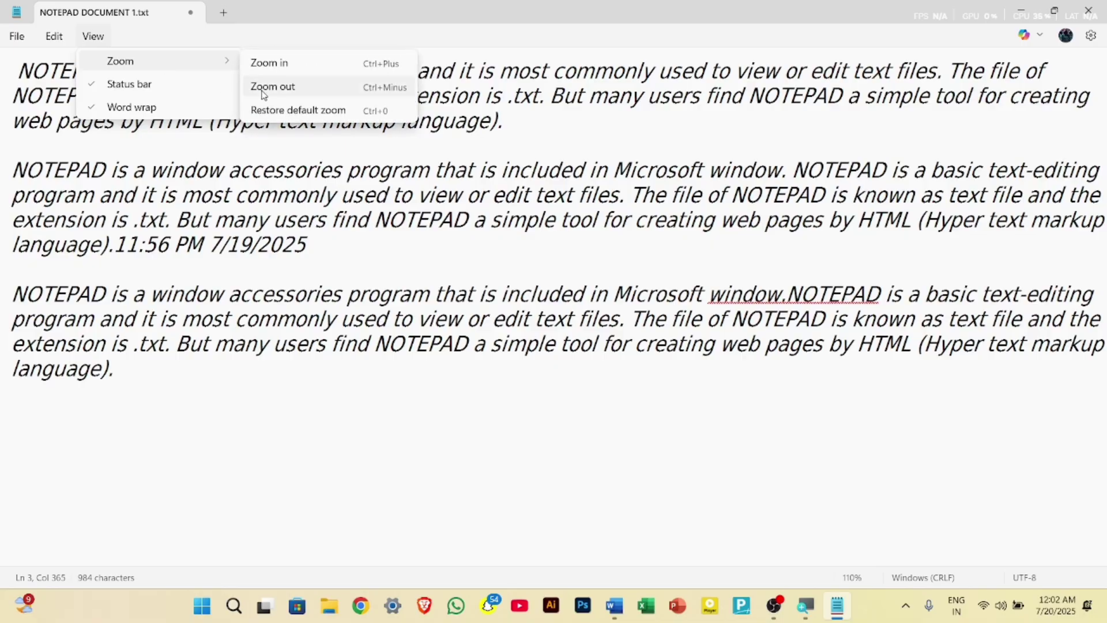
{"action": "left_click", "coordinate": [287, 86]}
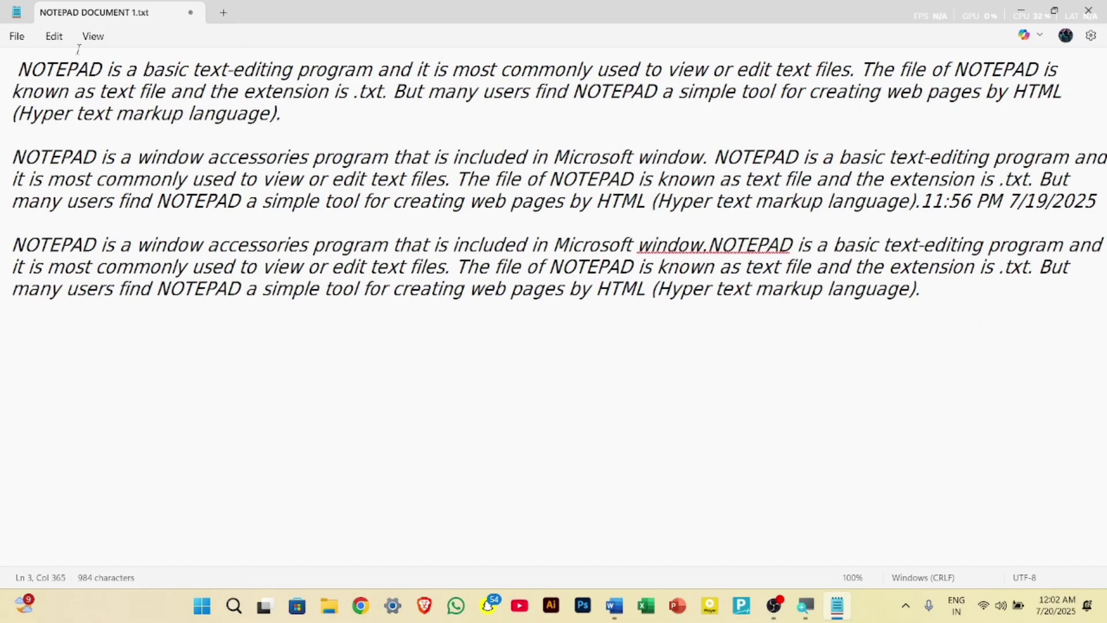
- Restore the document's default zoom level
{"action": "left_click", "coordinate": [92, 37]}
{"action": "mouse_move", "coordinate": [119, 61]}
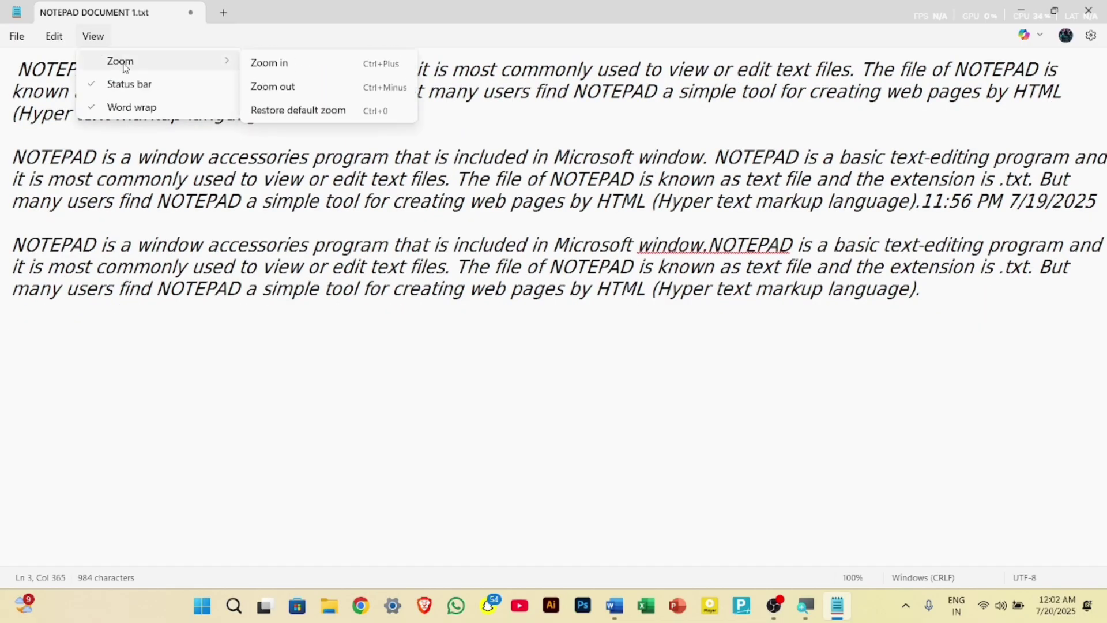
{"action": "left_click", "coordinate": [292, 113]}
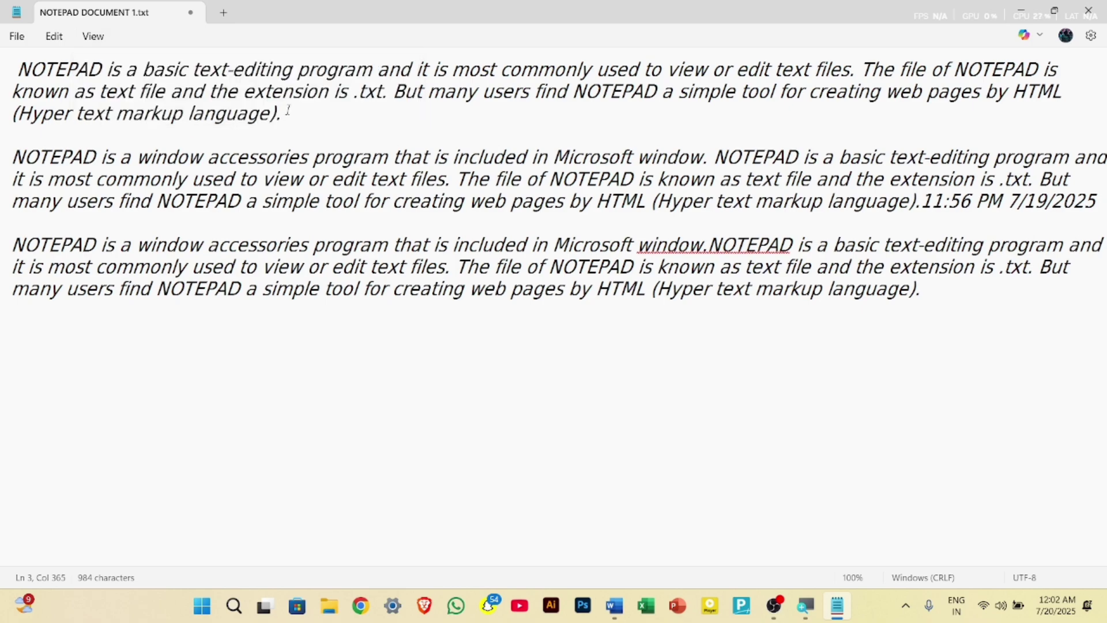
- Zoom in on the document text twice, up to 120%, and restore the default zoom level
{"action": "left_click", "coordinate": [93, 36]}
{"action": "mouse_move", "coordinate": [143, 61]}
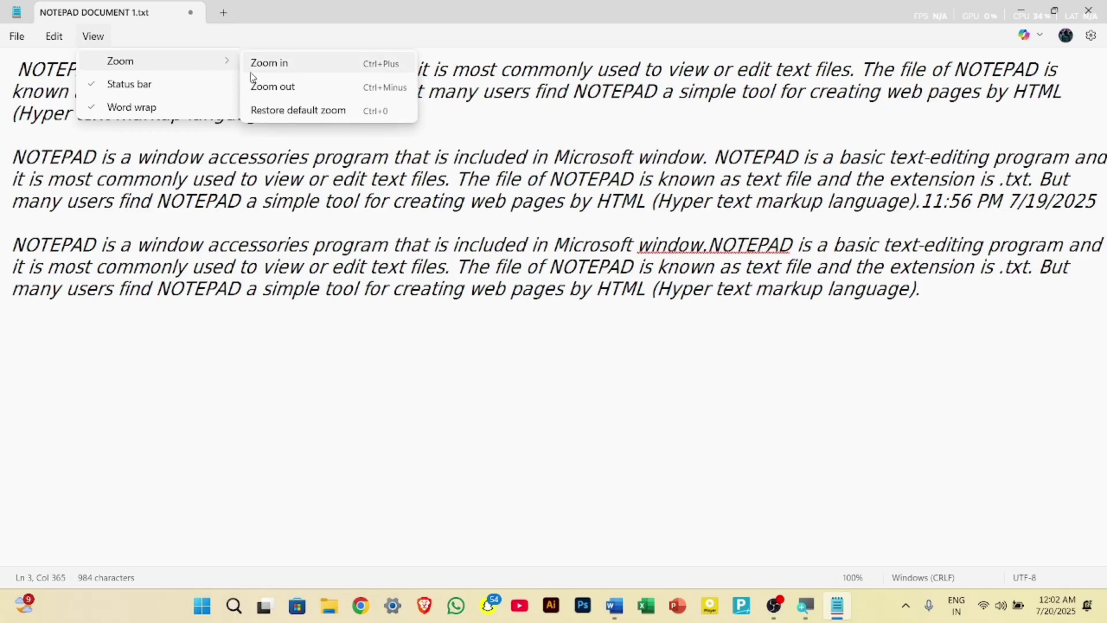
{"action": "left_click", "coordinate": [274, 69]}
{"action": "left_click", "coordinate": [269, 69]}
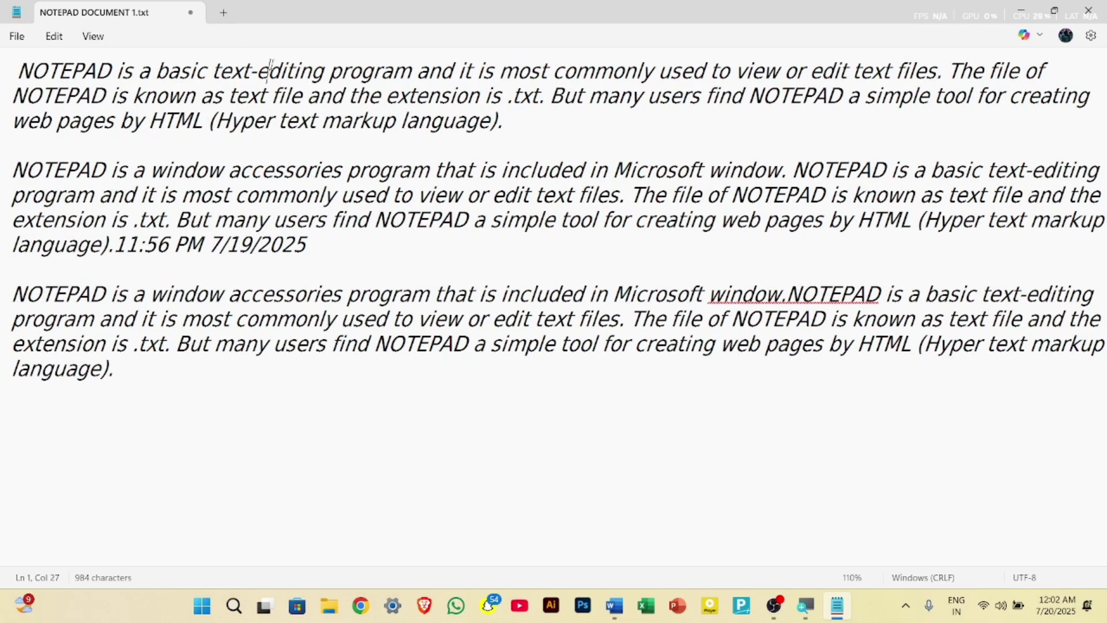
{"action": "left_click", "coordinate": [95, 41]}
{"action": "mouse_move", "coordinate": [171, 58]}
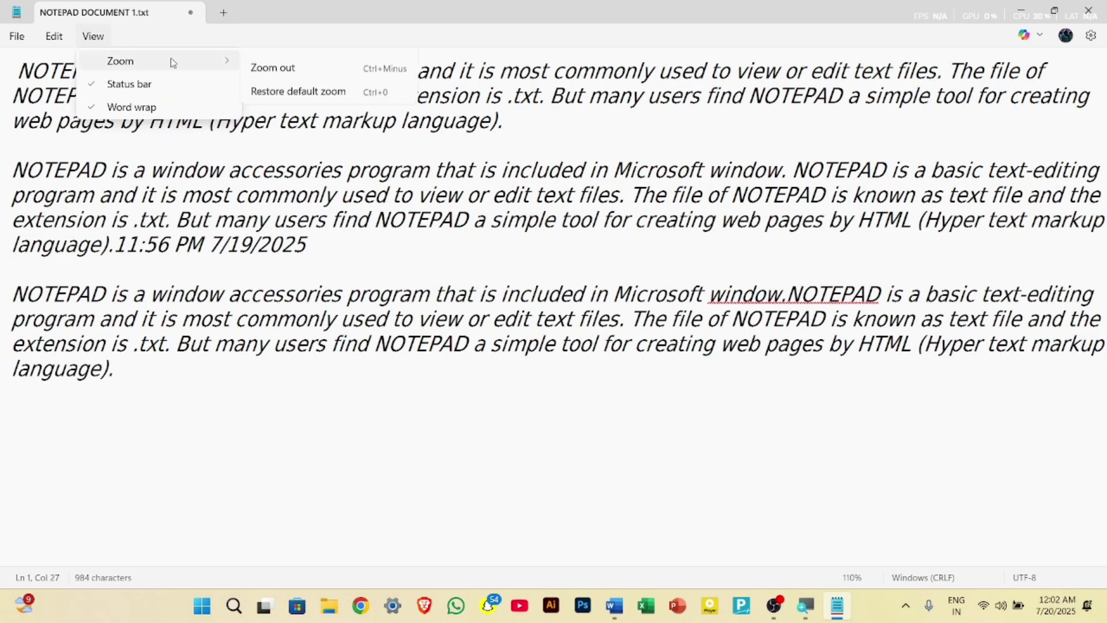
{"action": "left_click", "coordinate": [263, 61]}
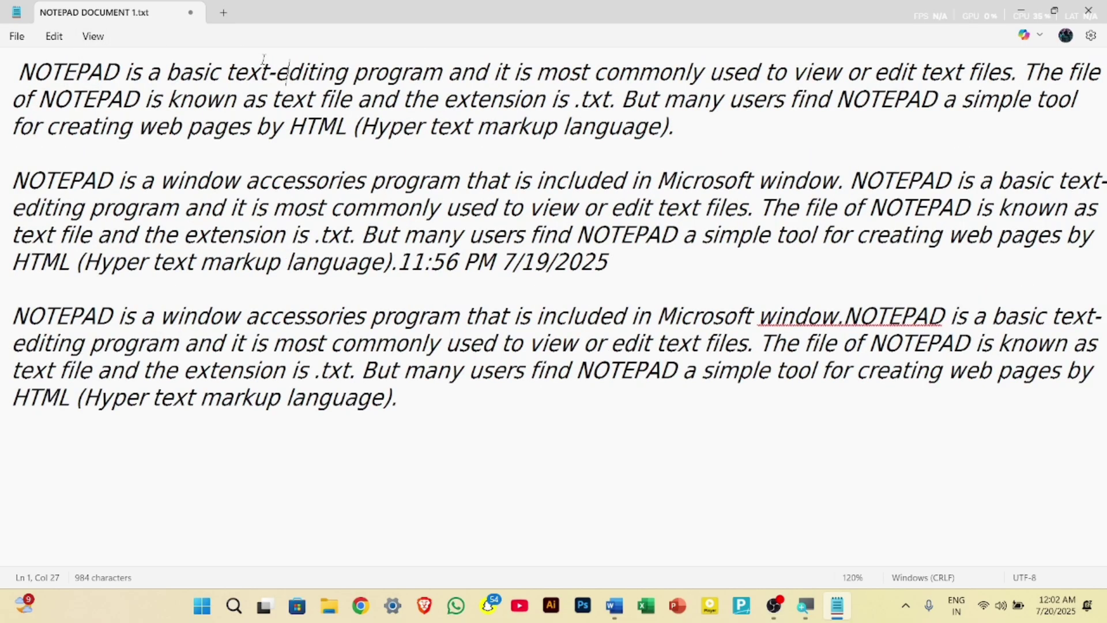
{"action": "left_click", "coordinate": [94, 36]}
{"action": "mouse_move", "coordinate": [149, 62]}
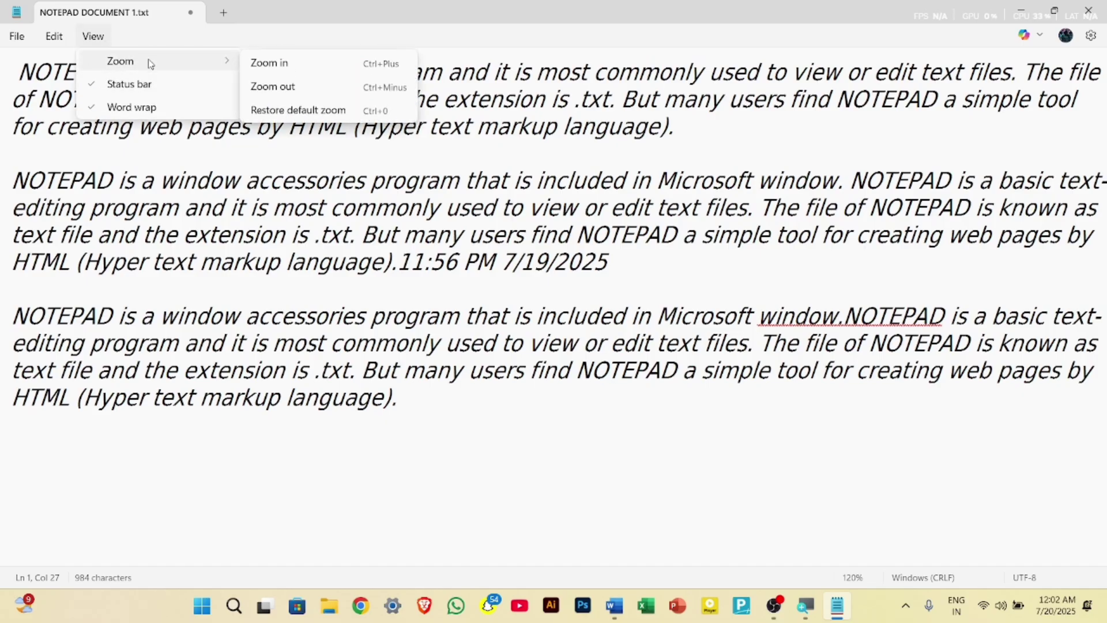
{"action": "left_click", "coordinate": [275, 110]}
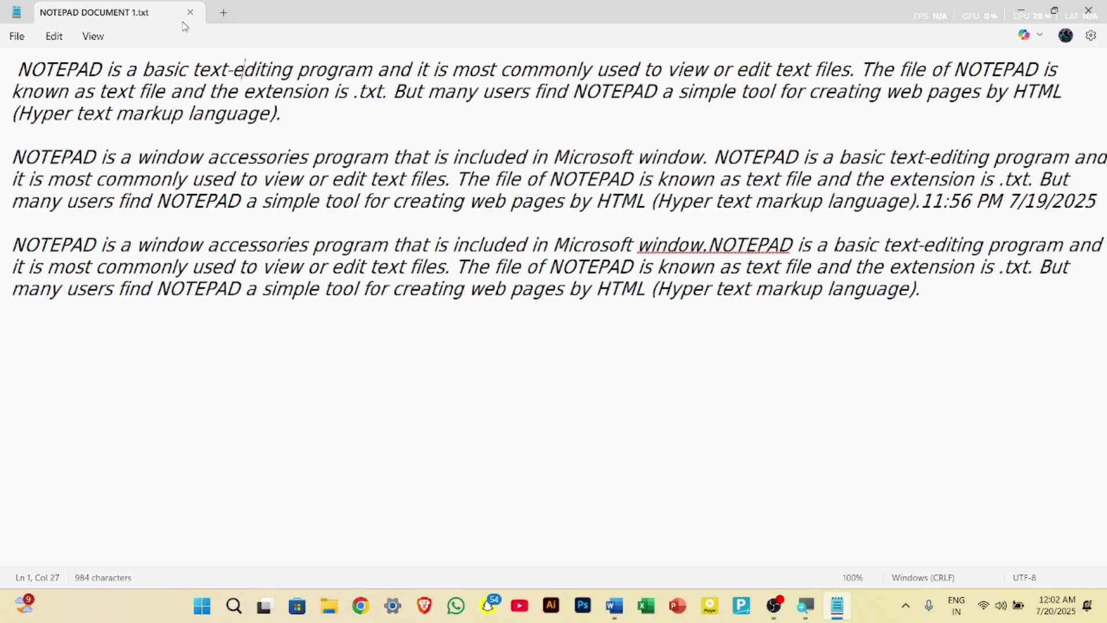
- Hide the status bar and show it again, repeating the toggle a second time
{"action": "left_click", "coordinate": [100, 35]}
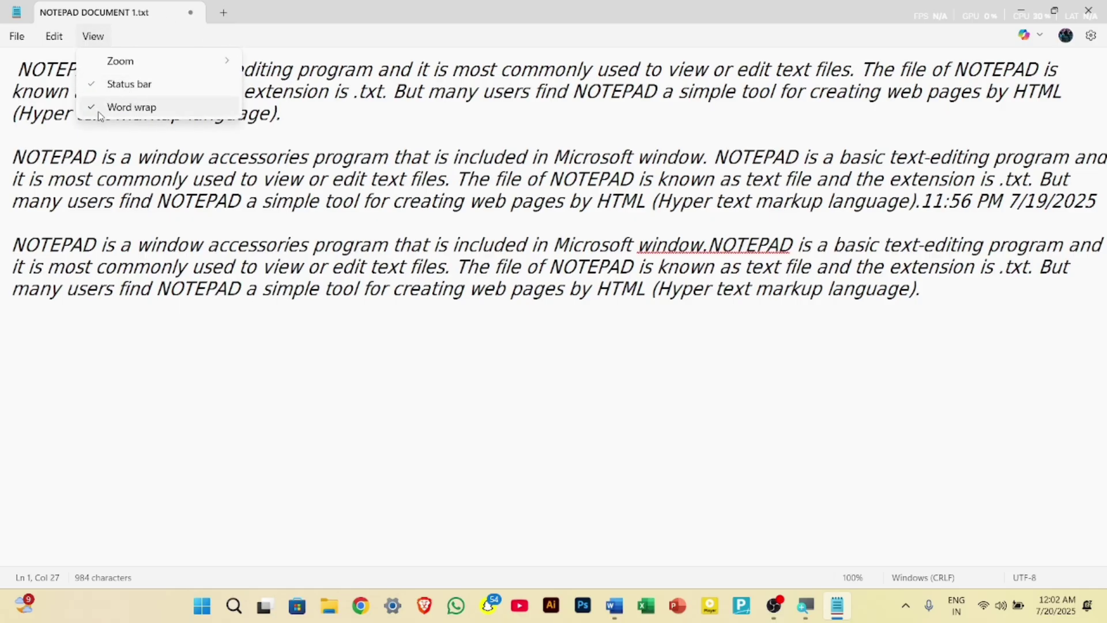
{"action": "left_click", "coordinate": [114, 85]}
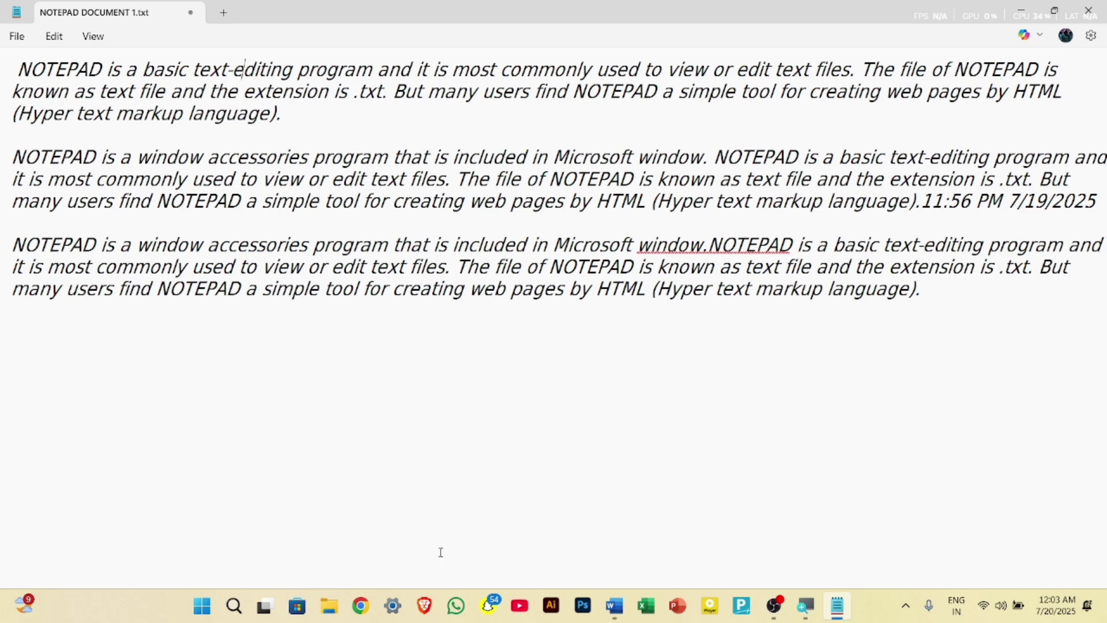
{"action": "left_click", "coordinate": [93, 37]}
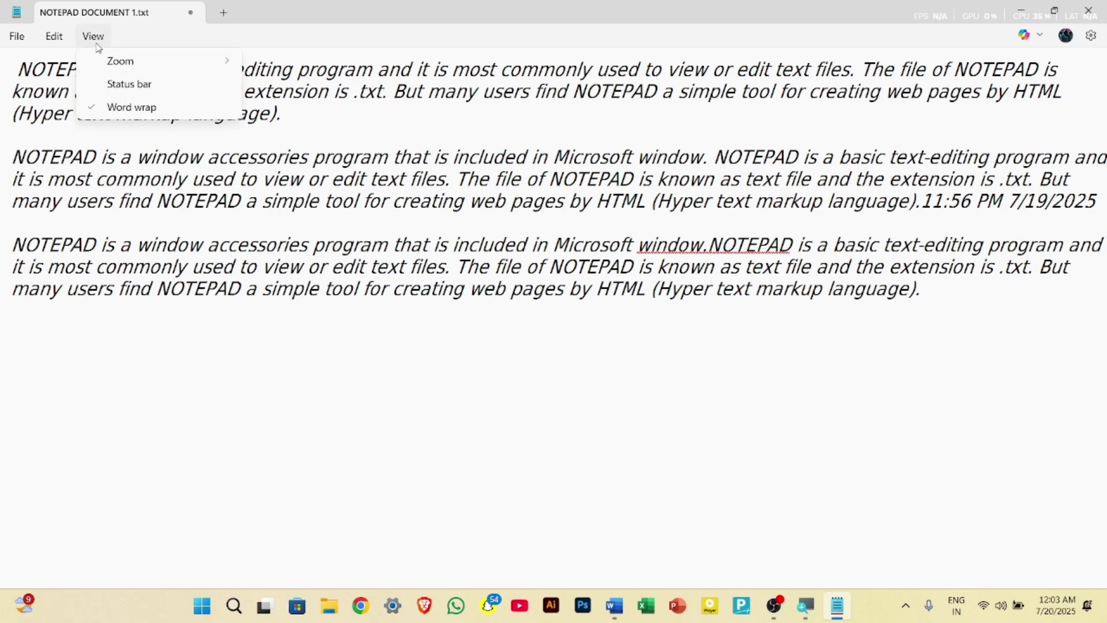
{"action": "left_click", "coordinate": [130, 85]}
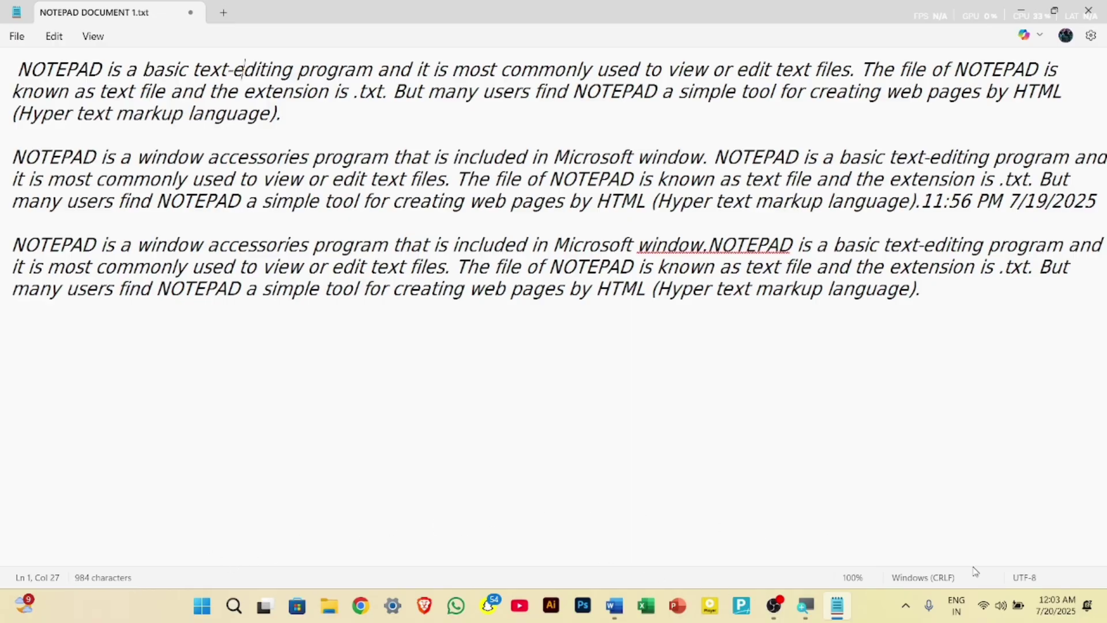
{"action": "left_click", "coordinate": [99, 37]}
{"action": "left_click", "coordinate": [119, 84]}
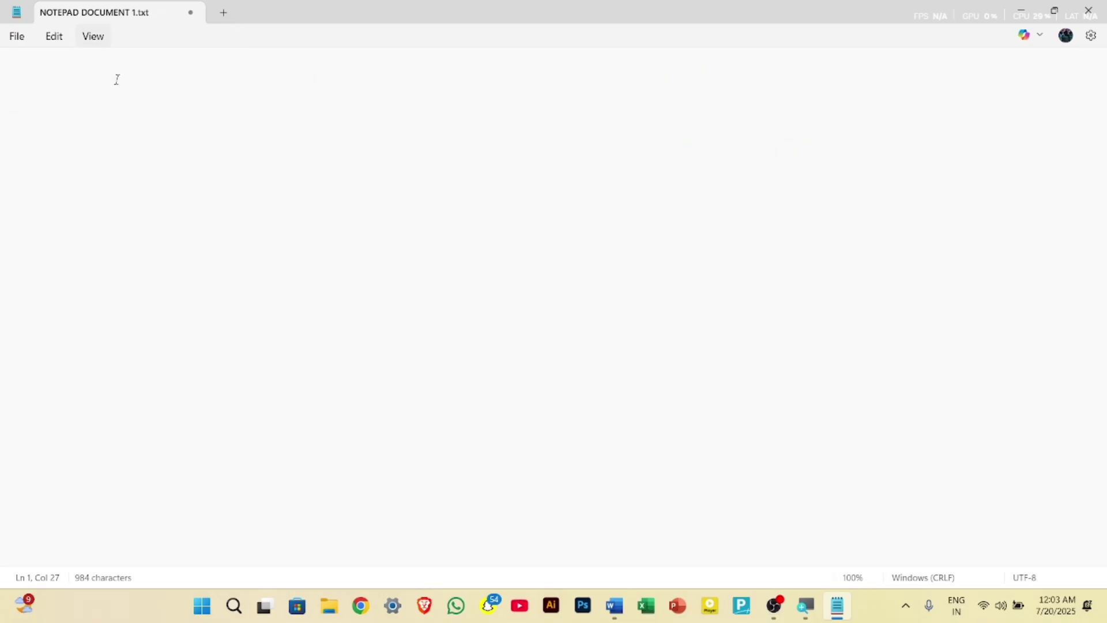
{"action": "left_click", "coordinate": [96, 37]}
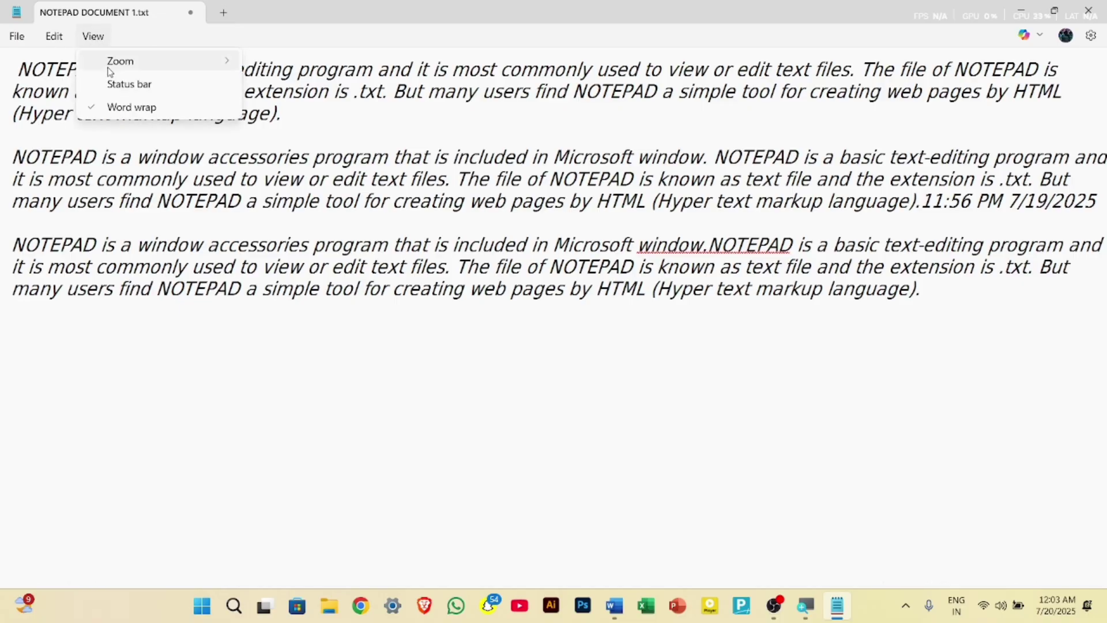
{"action": "left_click", "coordinate": [116, 81]}
- Turn off word wrap for the document and zoom the text out to 60%
{"action": "left_click", "coordinate": [96, 42]}
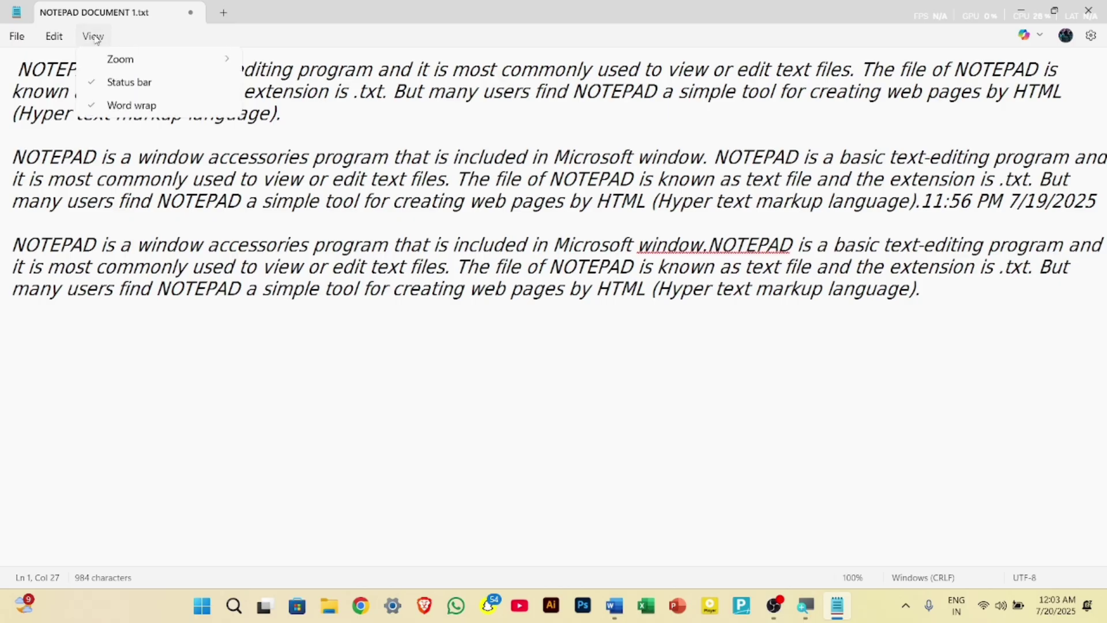
{"action": "left_click", "coordinate": [118, 109]}
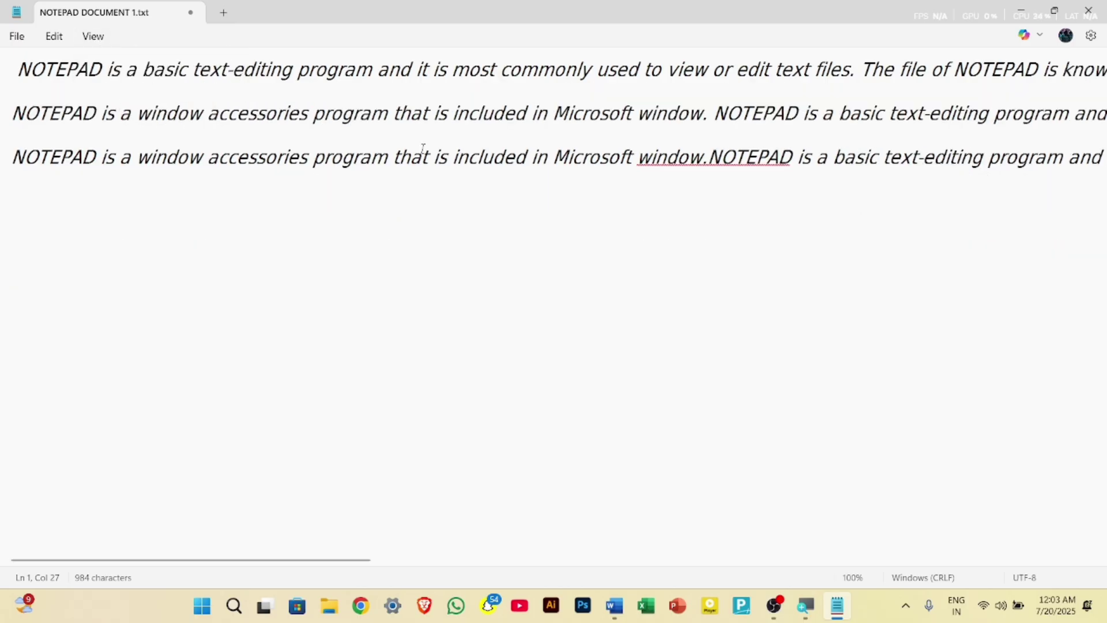
{"action": "key", "text": "ctrl+minus"}
{"action": "key", "text": "ctrl+minus"}
{"action": "key", "text": "ctrl+minus"}
{"action": "key", "text": "ctrl+minus"}
- Check the unwrapped lines from end to end and turn word wrap back on
{"action": "scroll", "coordinate": [431, 151], "scroll_direction": "right", "scroll_amount": 10}
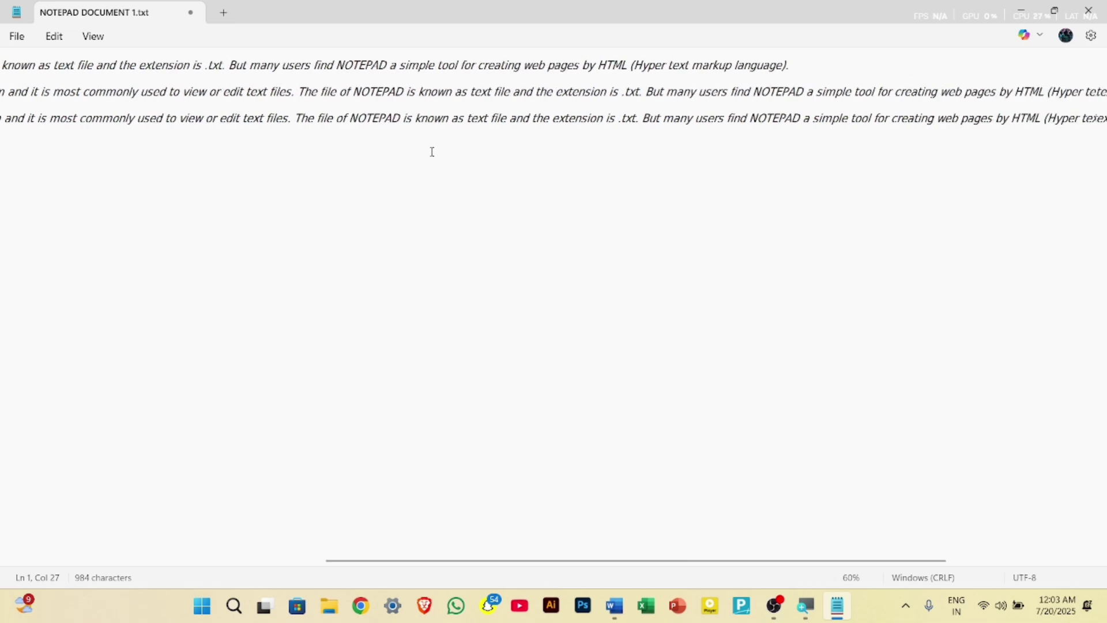
{"action": "scroll", "coordinate": [431, 152], "scroll_direction": "left", "scroll_amount": 10}
{"action": "scroll", "coordinate": [432, 152], "scroll_direction": "right", "scroll_amount": 10}
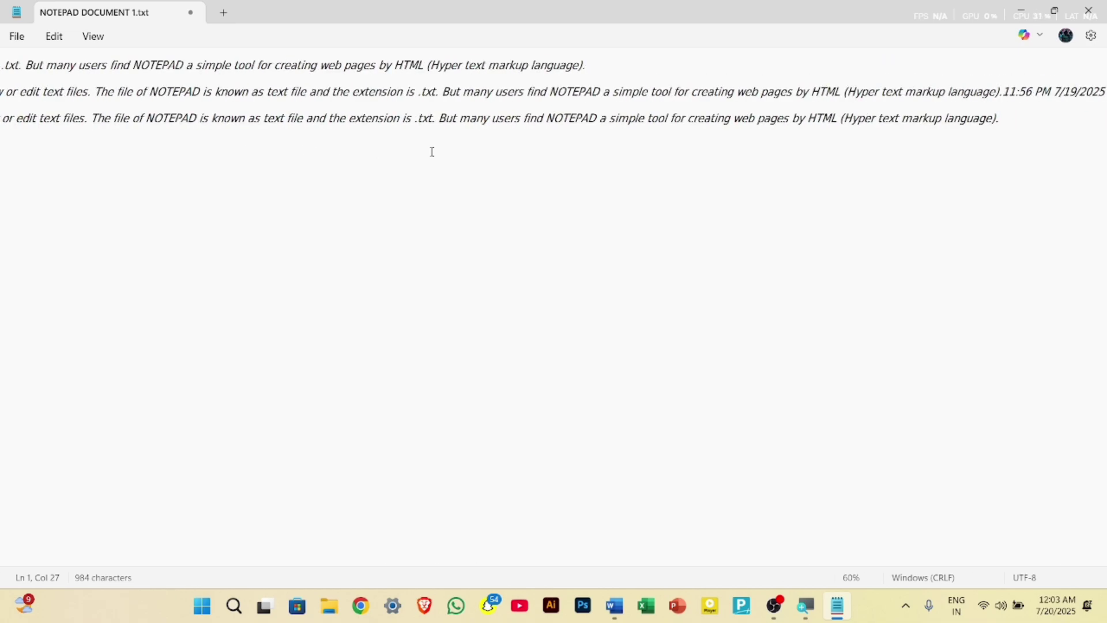
{"action": "scroll", "coordinate": [433, 151], "scroll_direction": "left", "scroll_amount": 10}
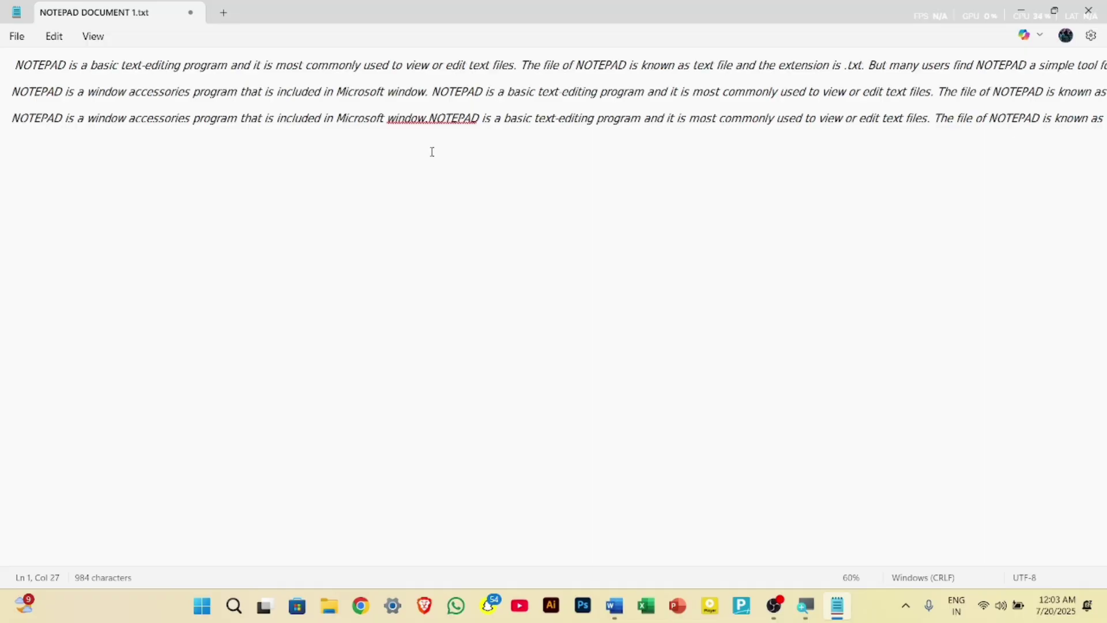
{"action": "scroll", "coordinate": [433, 152], "scroll_direction": "right", "scroll_amount": 10}
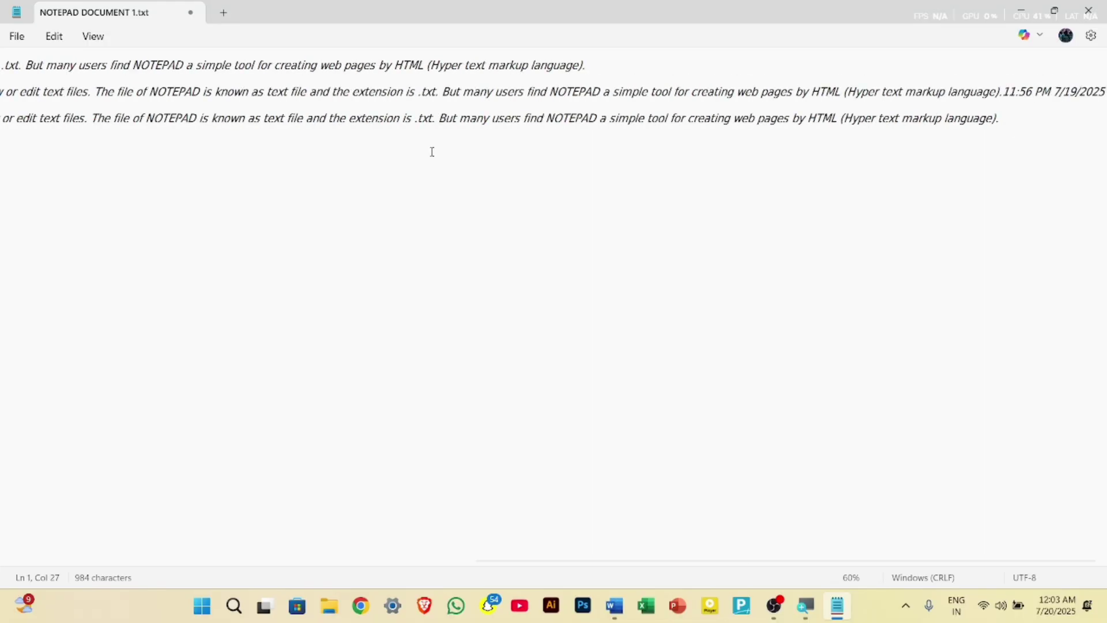
{"action": "scroll", "coordinate": [433, 152], "scroll_direction": "left", "scroll_amount": 10}
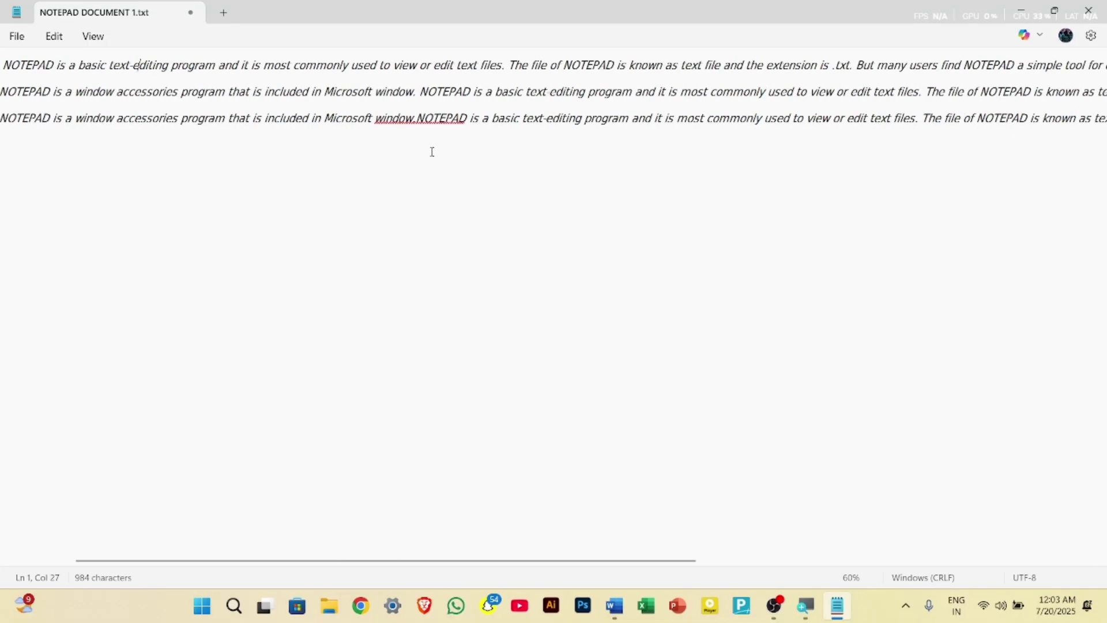
{"action": "left_click", "coordinate": [92, 38]}
{"action": "left_click", "coordinate": [128, 109]}
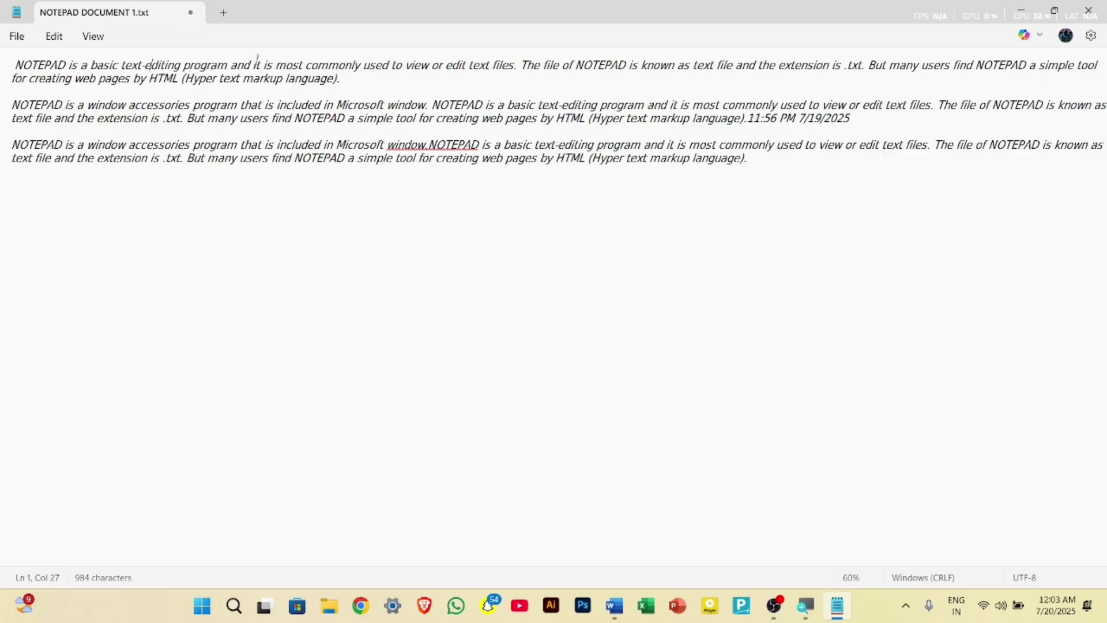
- Turn word wrap off once more, check the full length of the lines, and re-enable it
{"action": "left_click", "coordinate": [92, 36]}
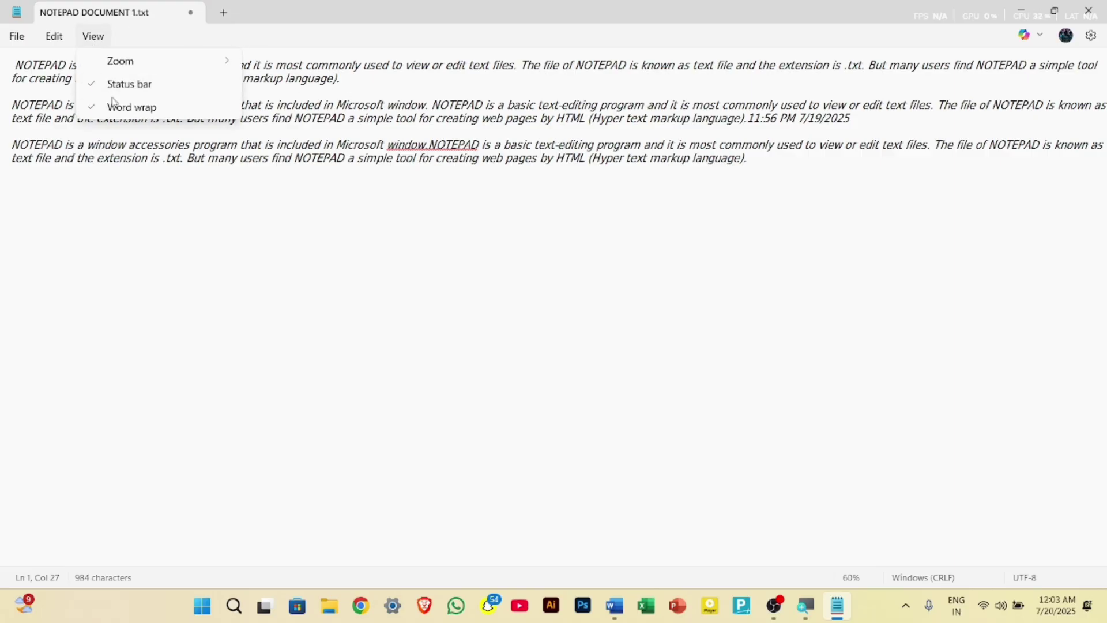
{"action": "left_click", "coordinate": [116, 107]}
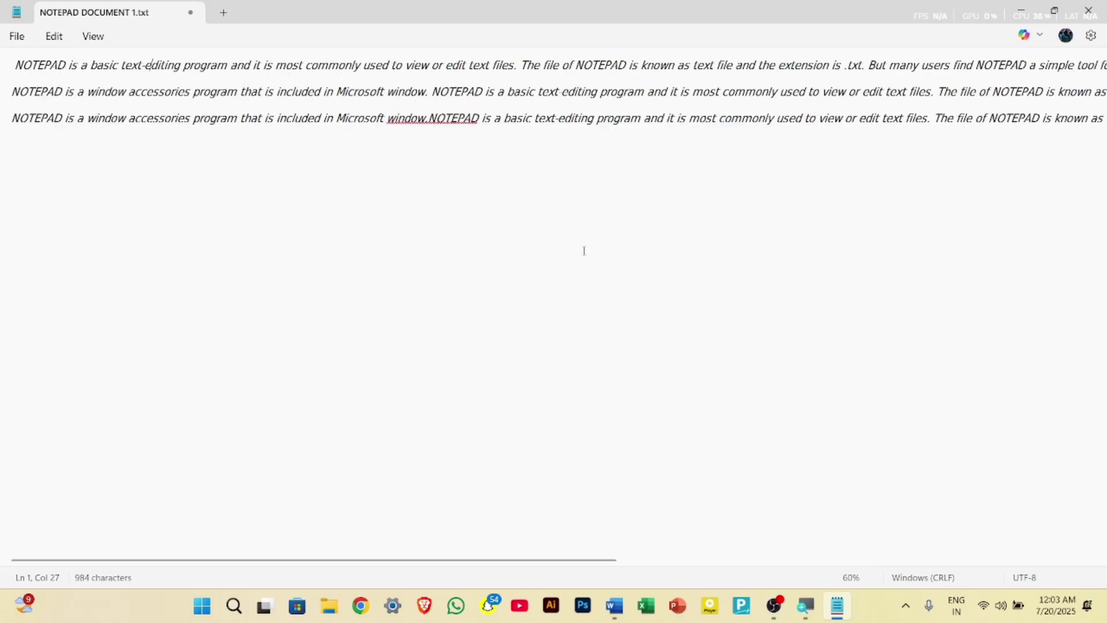
{"action": "scroll", "coordinate": [584, 251], "scroll_direction": "right", "scroll_amount": 10}
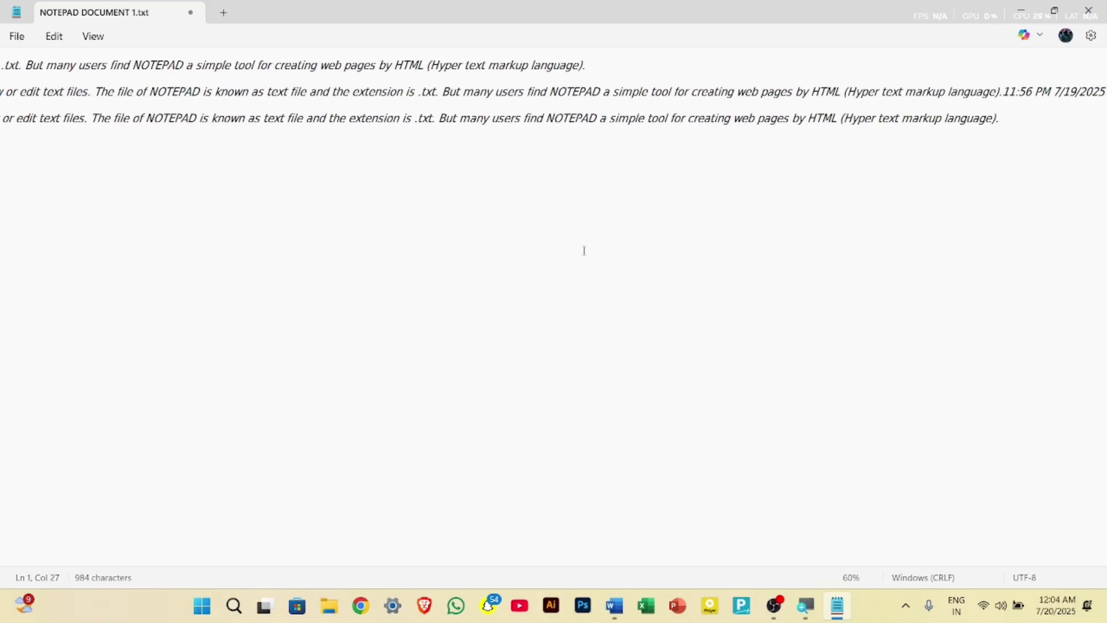
{"action": "scroll", "coordinate": [584, 250], "scroll_direction": "left", "scroll_amount": 10}
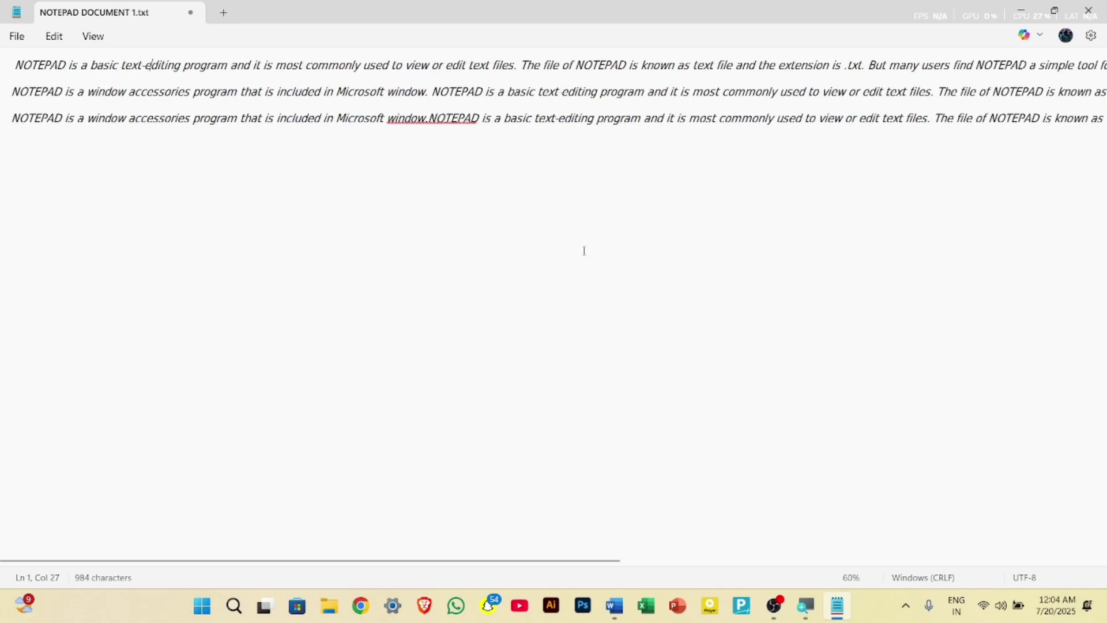
{"action": "left_click", "coordinate": [93, 36]}
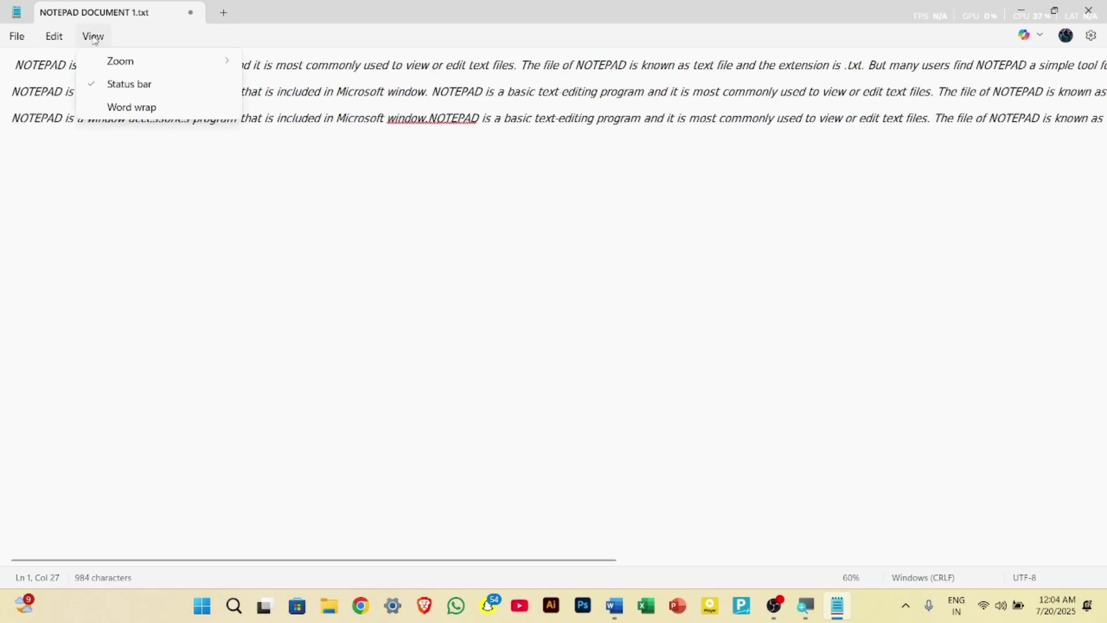
{"action": "left_click", "coordinate": [129, 106]}
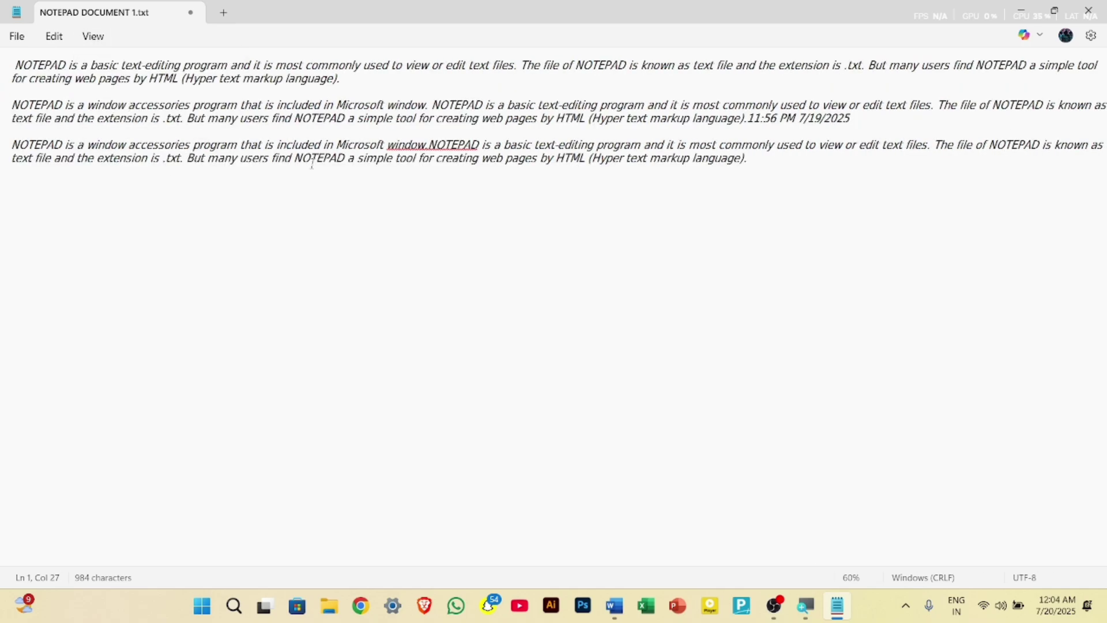